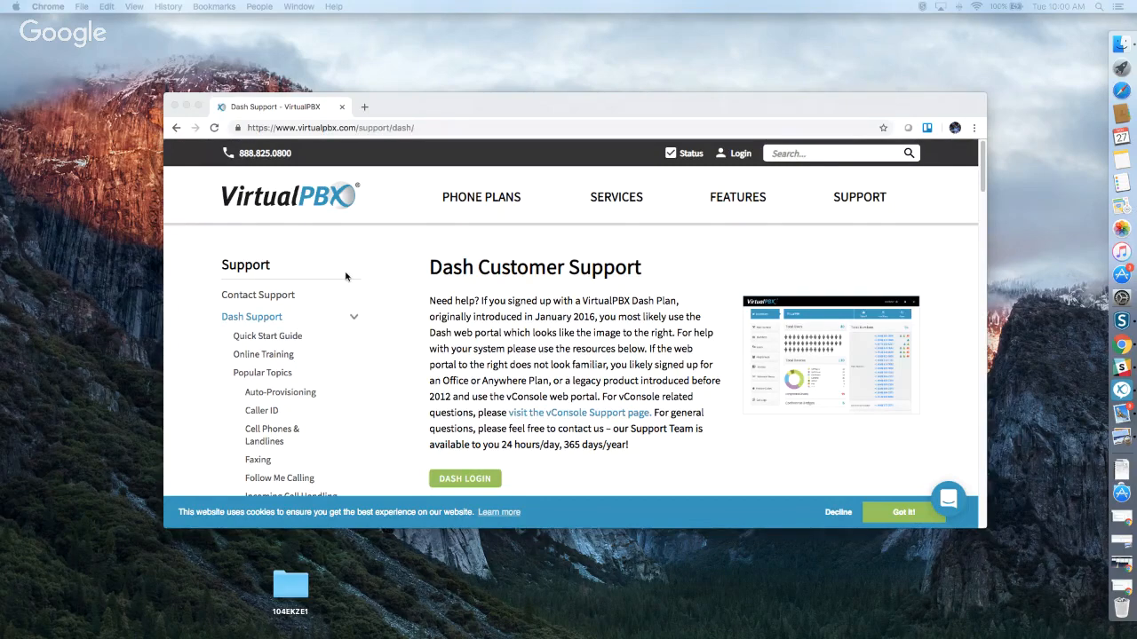
Go from the Dash support page to vConsole Support via the SUPPORT menu.
scroll(346, 278, "down", 1)
scroll(345, 277, "down", 2)
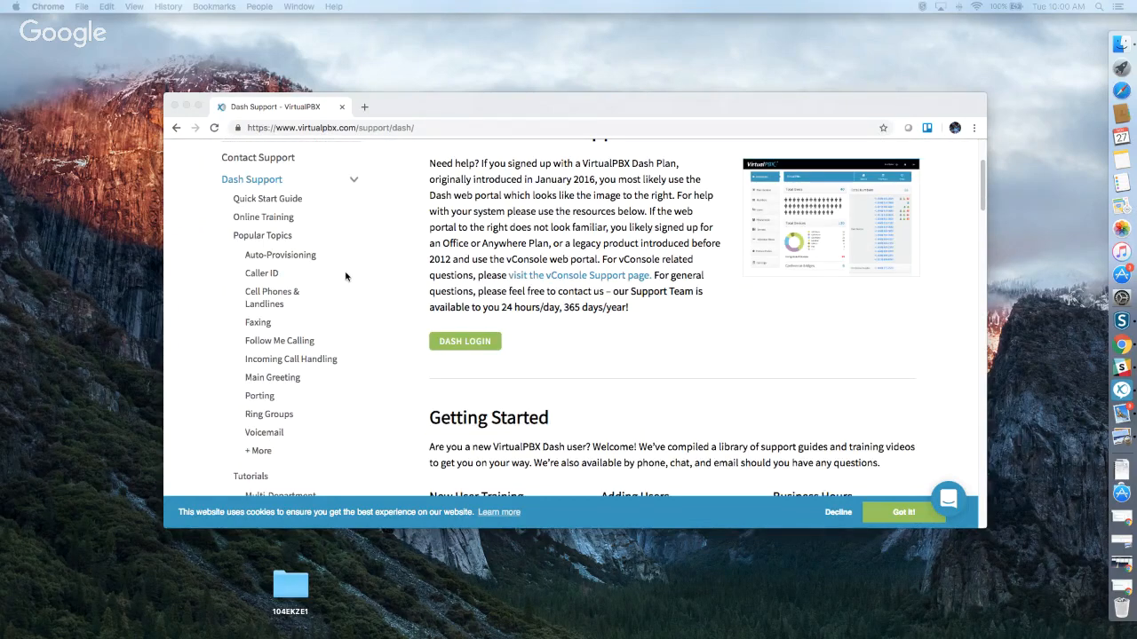
scroll(351, 278, "up", 3)
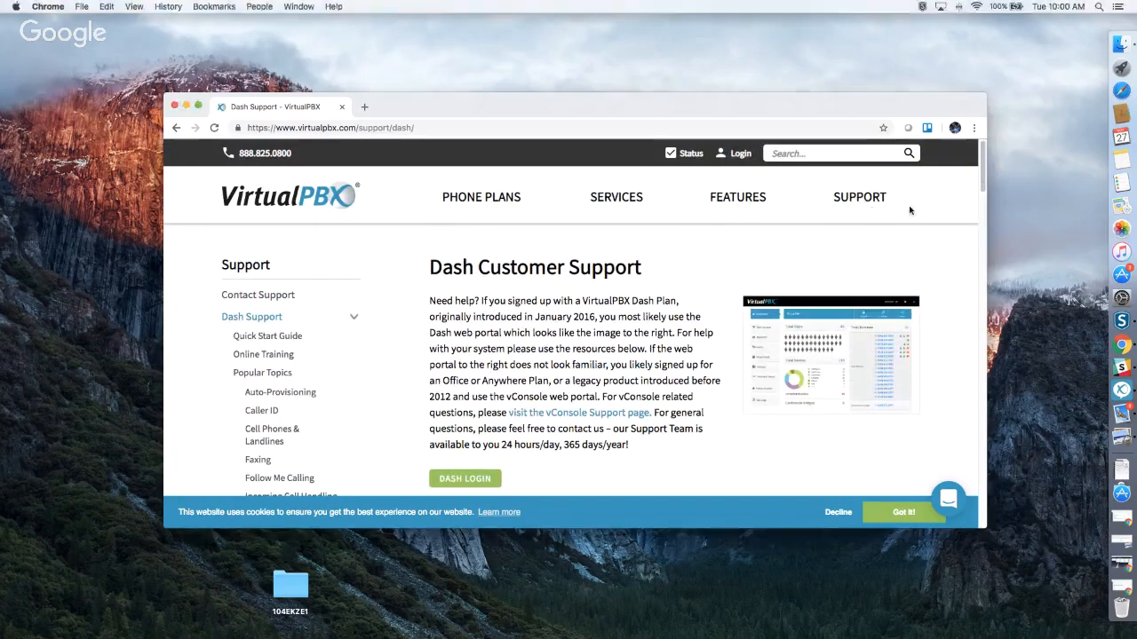
mouse_move(910, 210)
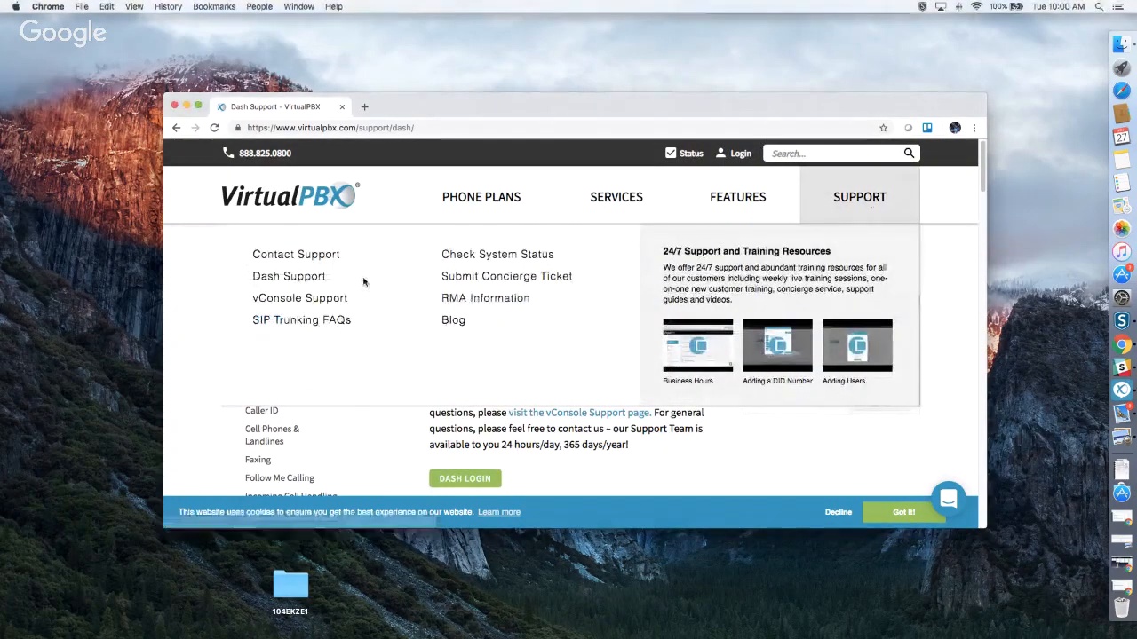
left_click(285, 302)
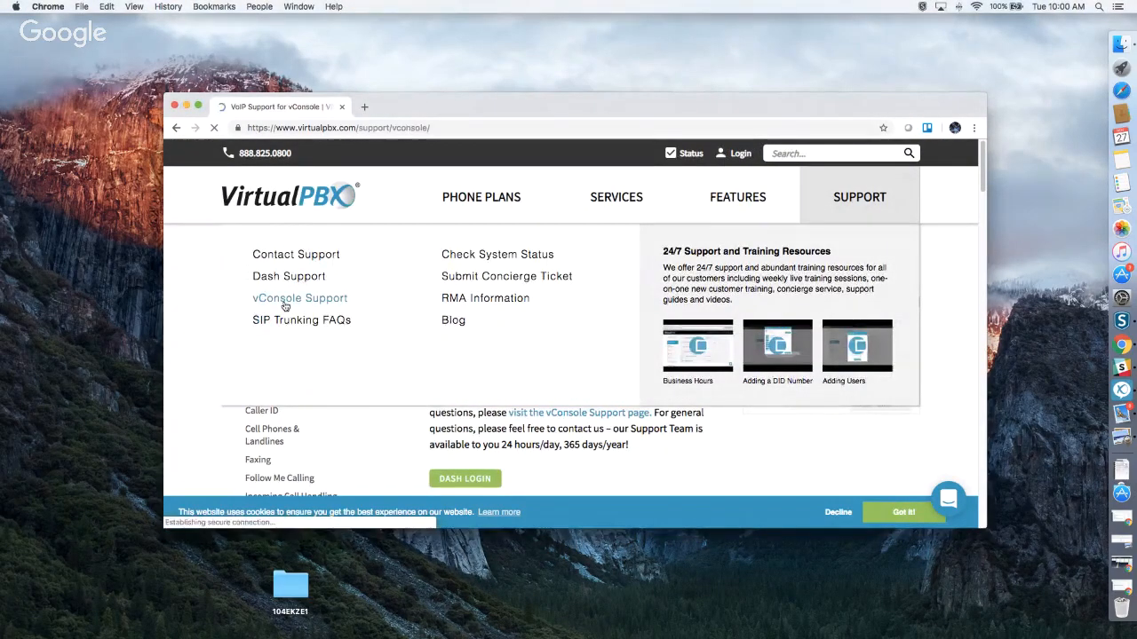
Scroll through the vConsole page's training videos, guides and ticket form, then back to top.
scroll(710, 329, "down", 5)
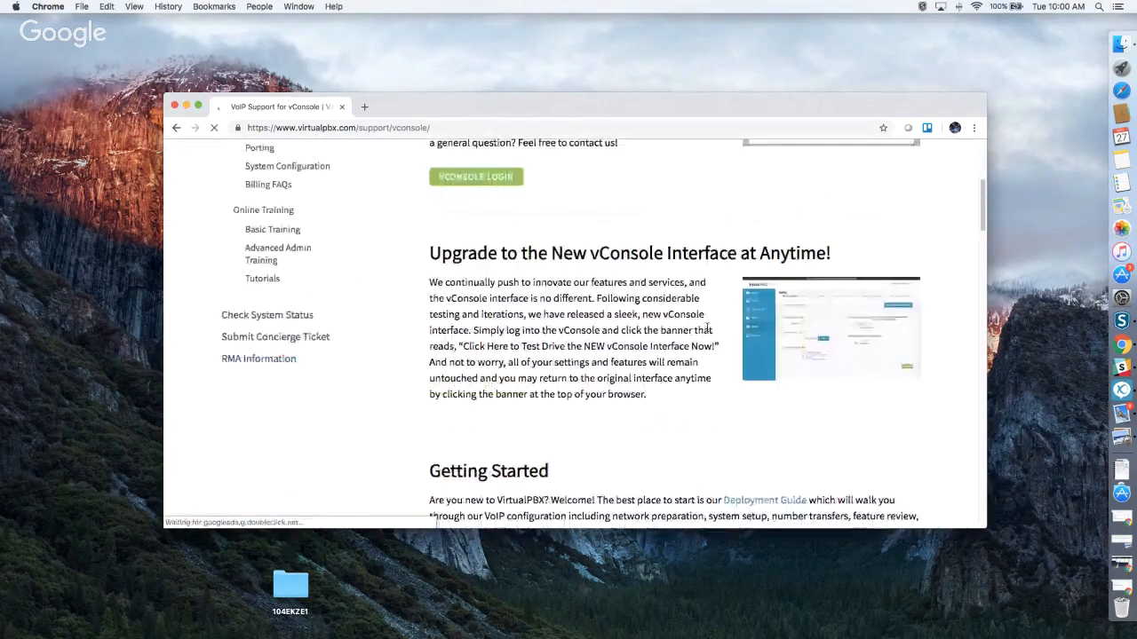
scroll(707, 330, "down", 5)
scroll(720, 320, "down", 1)
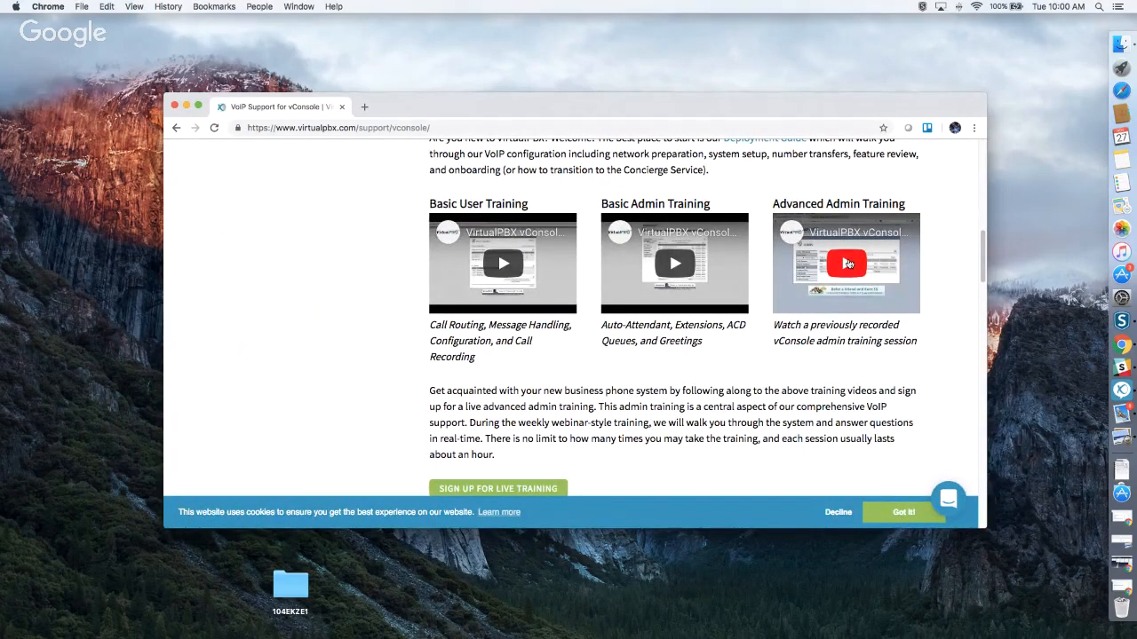
scroll(836, 322, "down", 1)
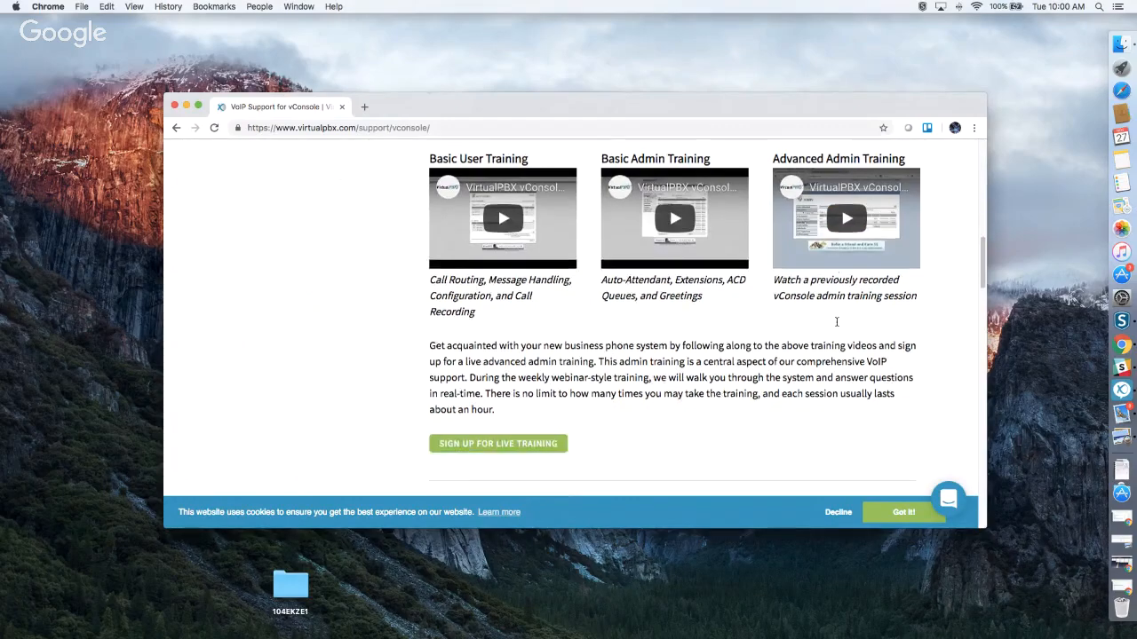
scroll(836, 321, "down", 8)
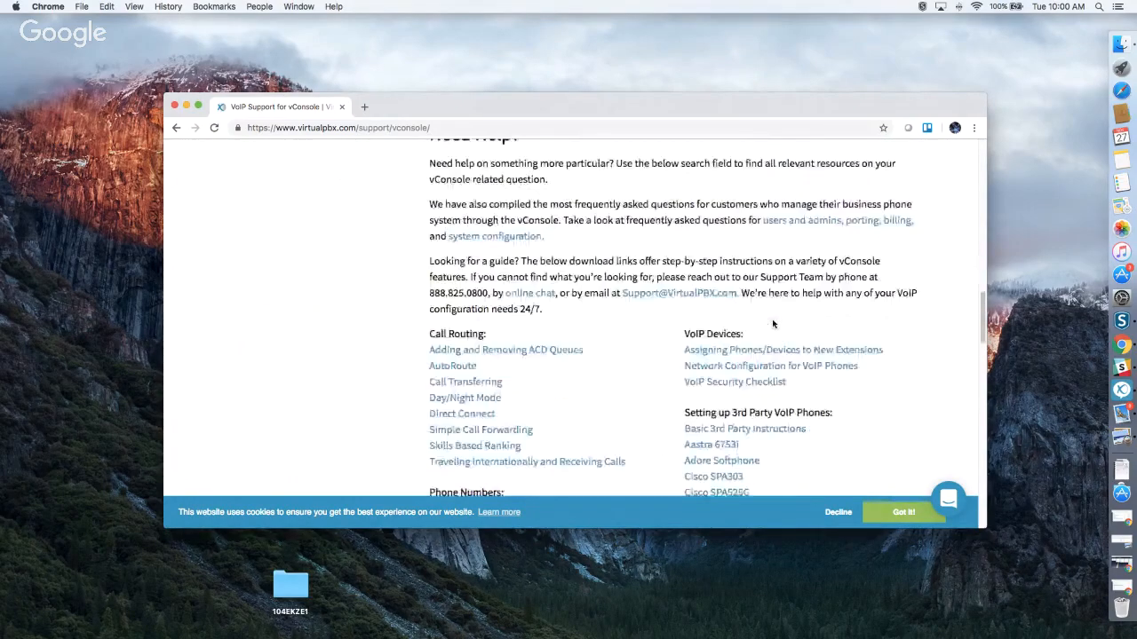
scroll(773, 324, "down", 15)
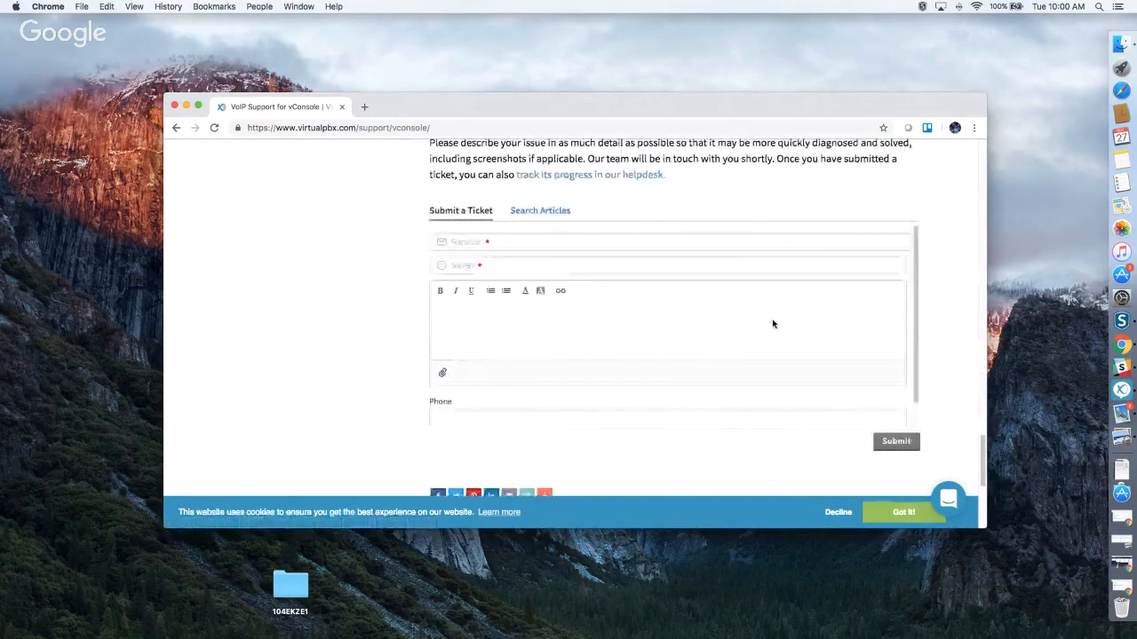
scroll(773, 324, "up", 20)
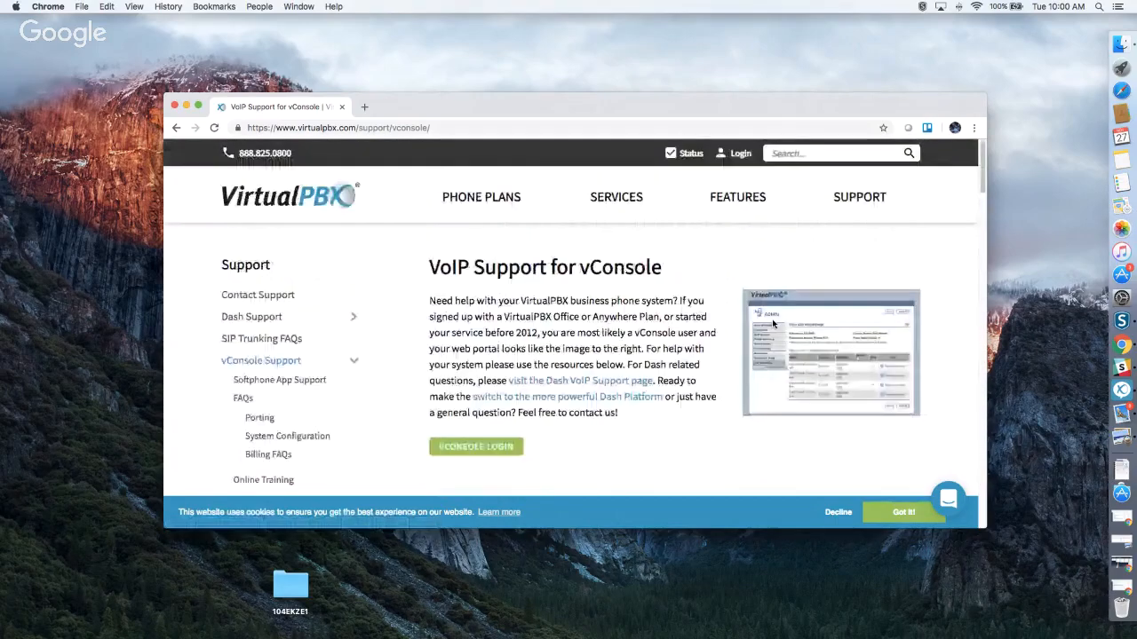
mouse_move(688, 215)
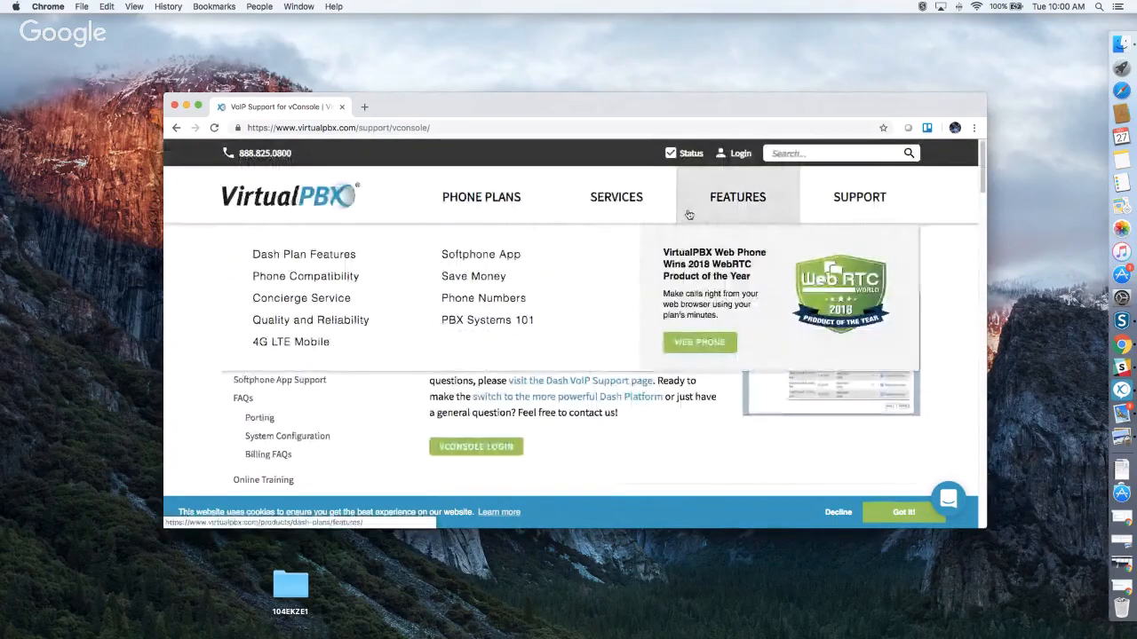
Open the PBX Login page and scroll down to the VirtualPBX Dash Login section.
left_click(741, 155)
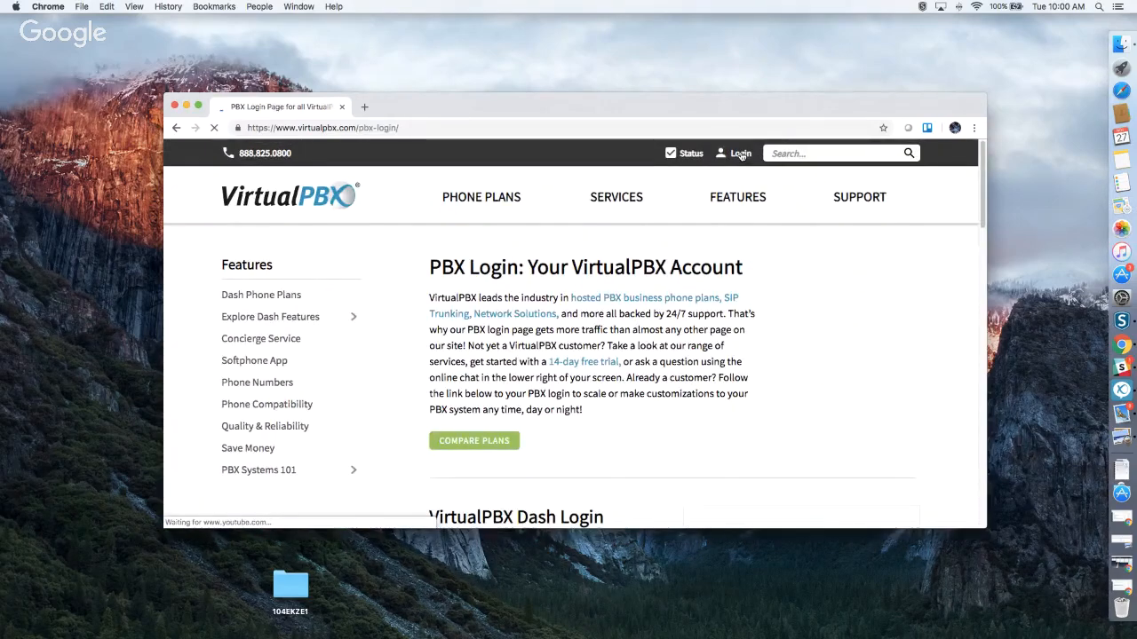
mouse_move(618, 236)
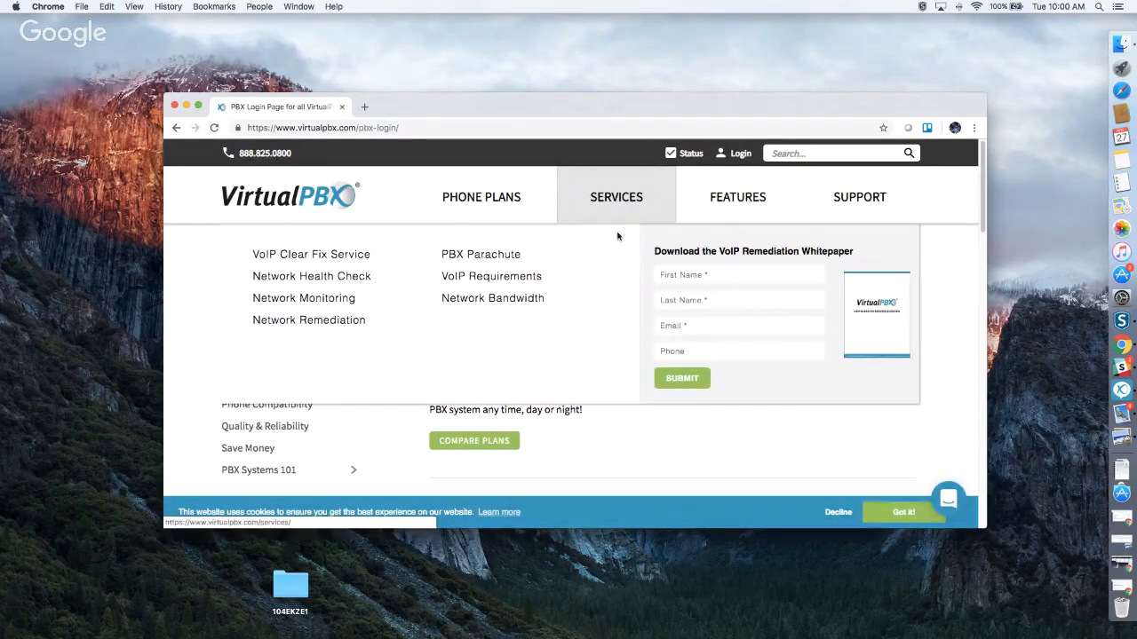
scroll(628, 356, "down", 3)
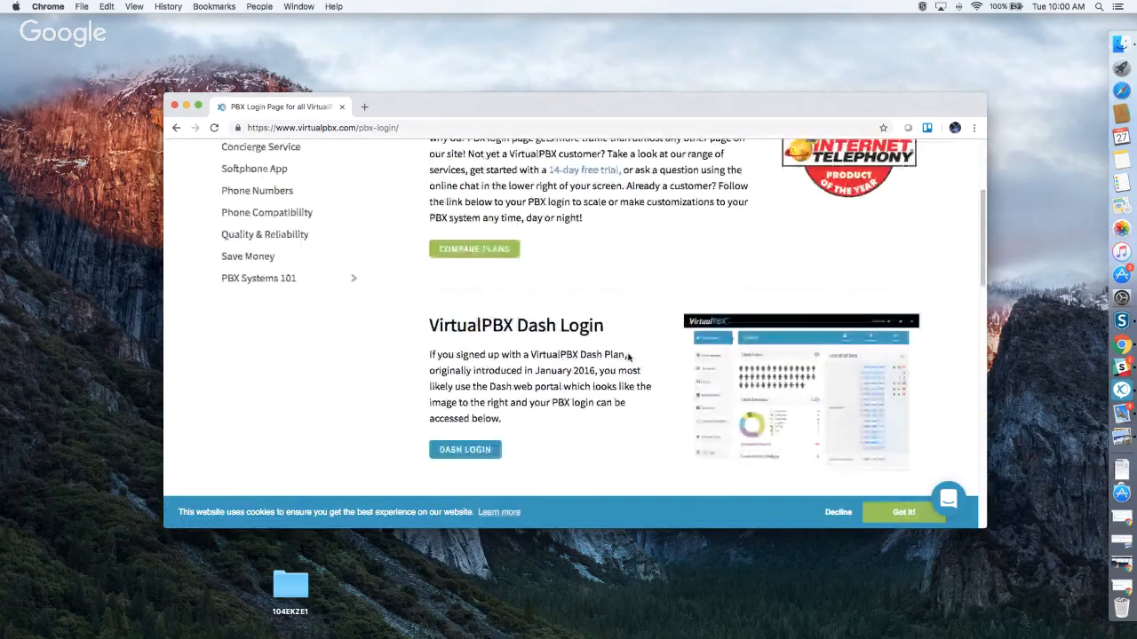
scroll(632, 331, "down", 2)
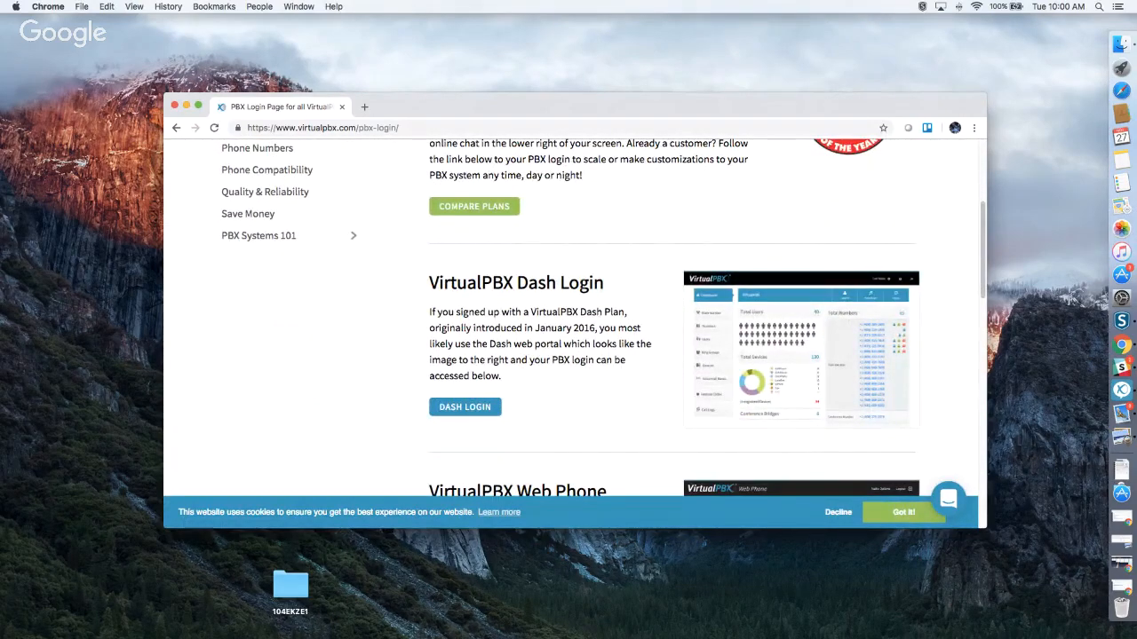
scroll(506, 342, "down", 2)
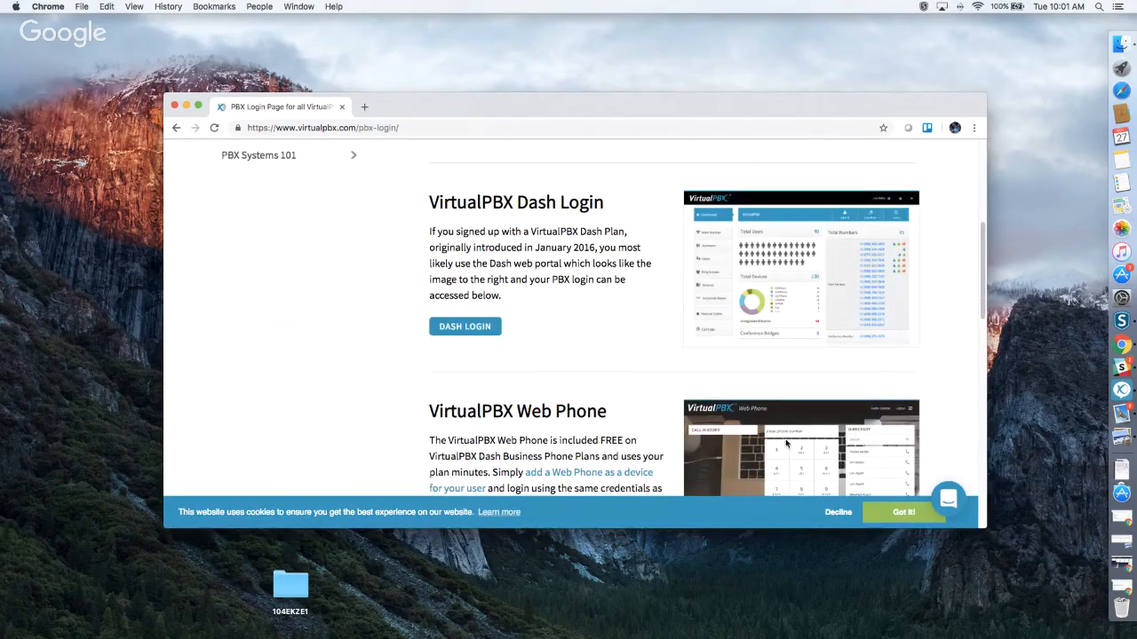
Restore the ticket window, sign out of Dash from the call queues tab, and close that window.
left_click(1125, 587)
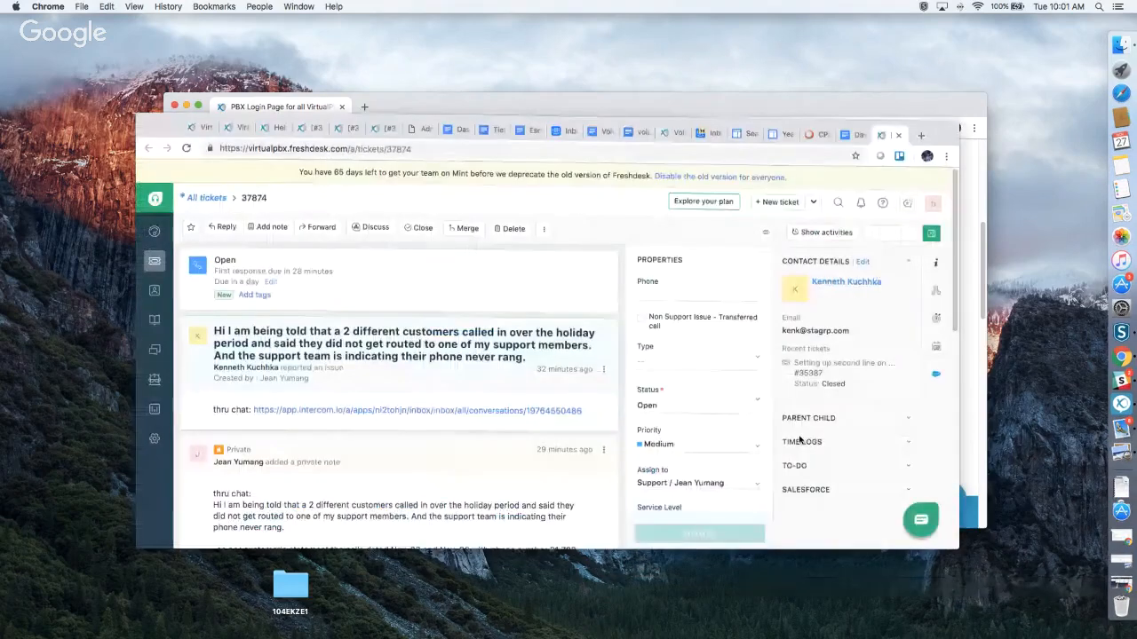
left_click(199, 127)
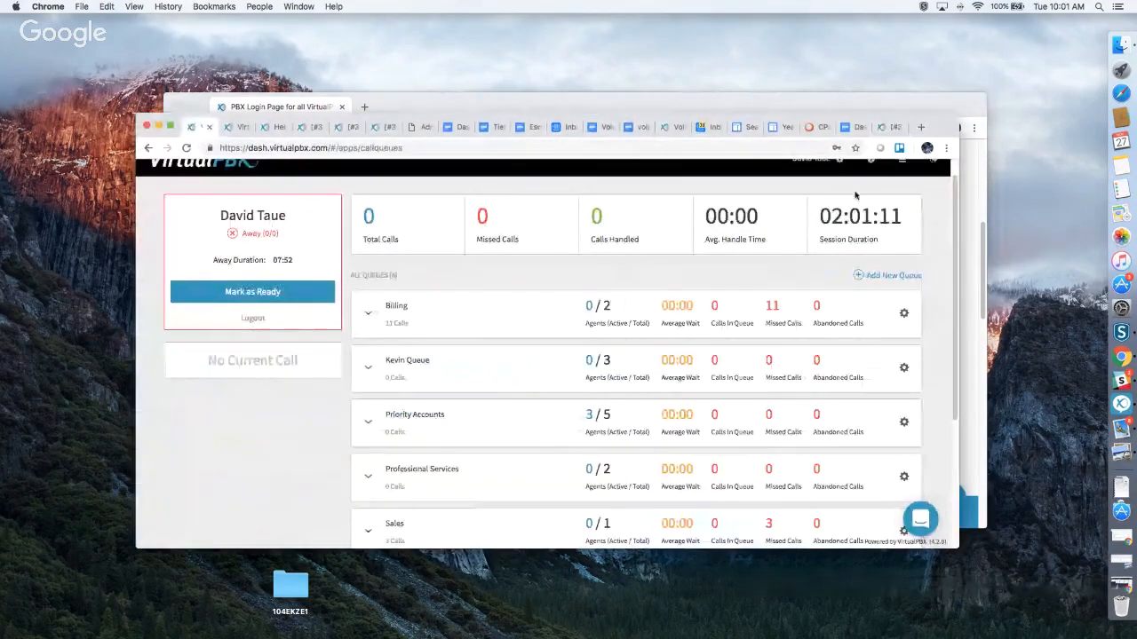
scroll(925, 186, "up", 1)
left_click(933, 182)
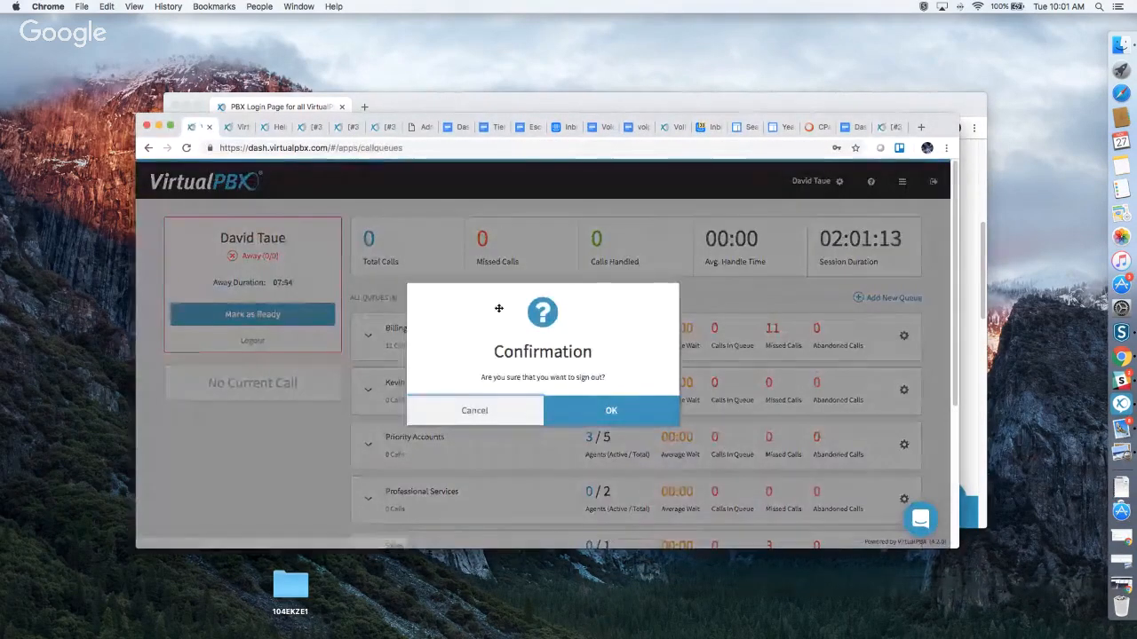
left_click(355, 249)
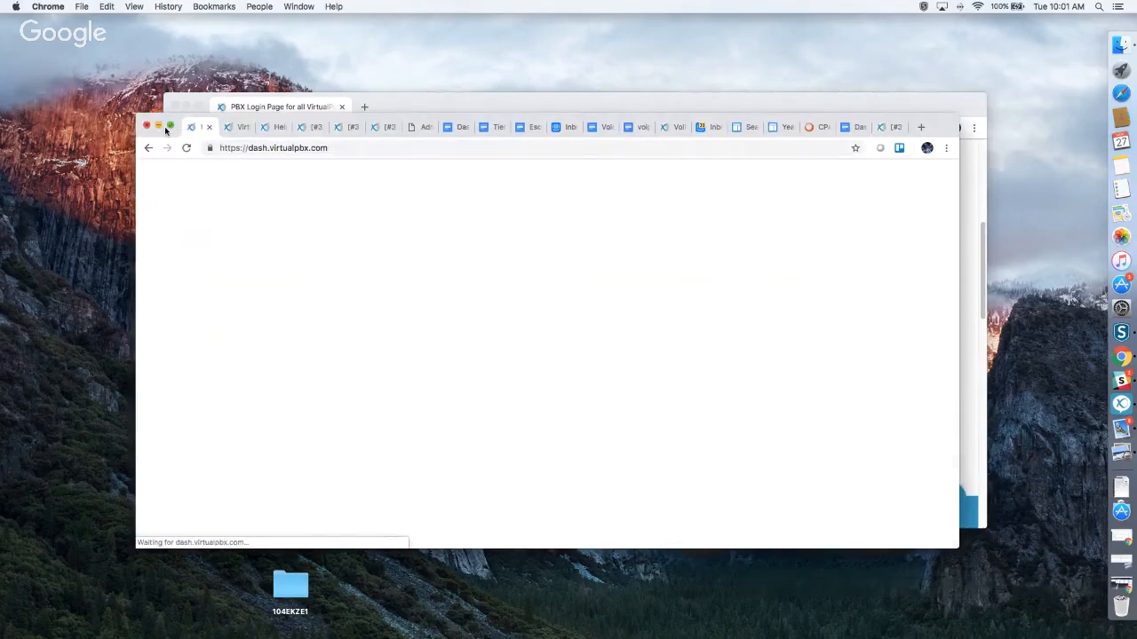
left_click(158, 126)
scroll(565, 343, "down", 2)
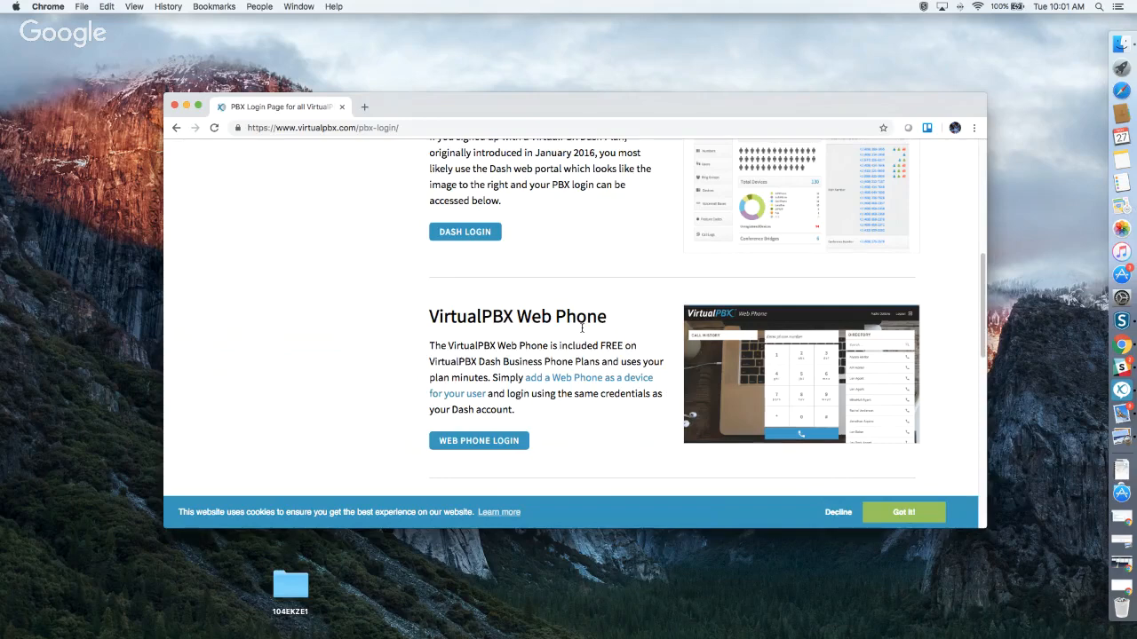
Open the Dash sign-in page in a new tab from the PBX Login page.
scroll(581, 330, "down", 5)
scroll(581, 330, "down", 6)
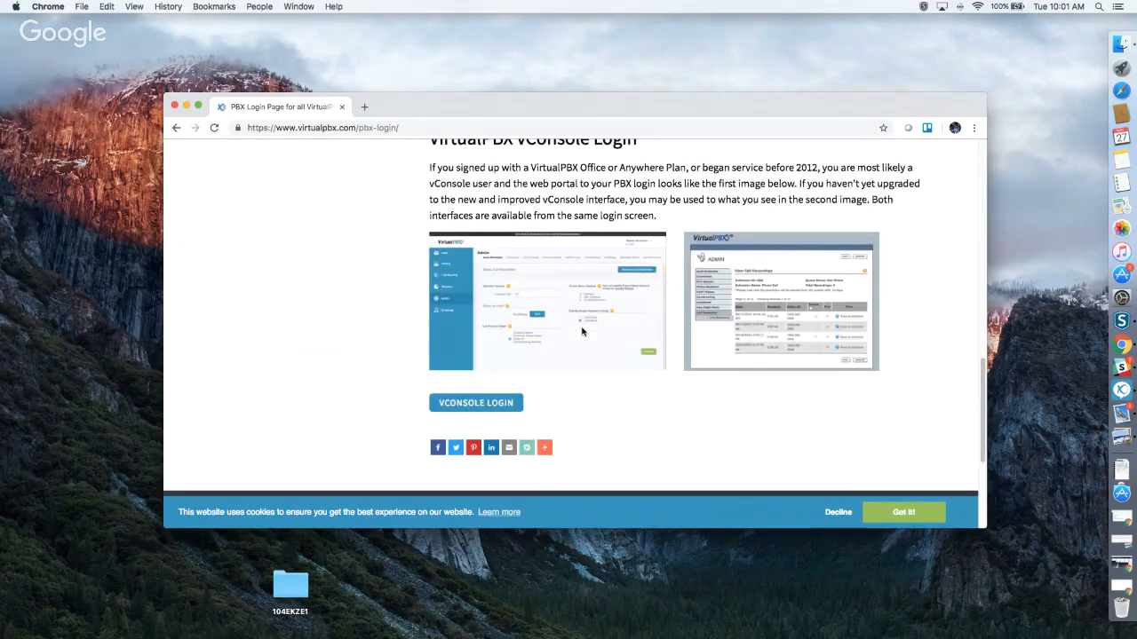
scroll(582, 330, "up", 2)
scroll(582, 331, "up", 6)
scroll(582, 331, "up", 5)
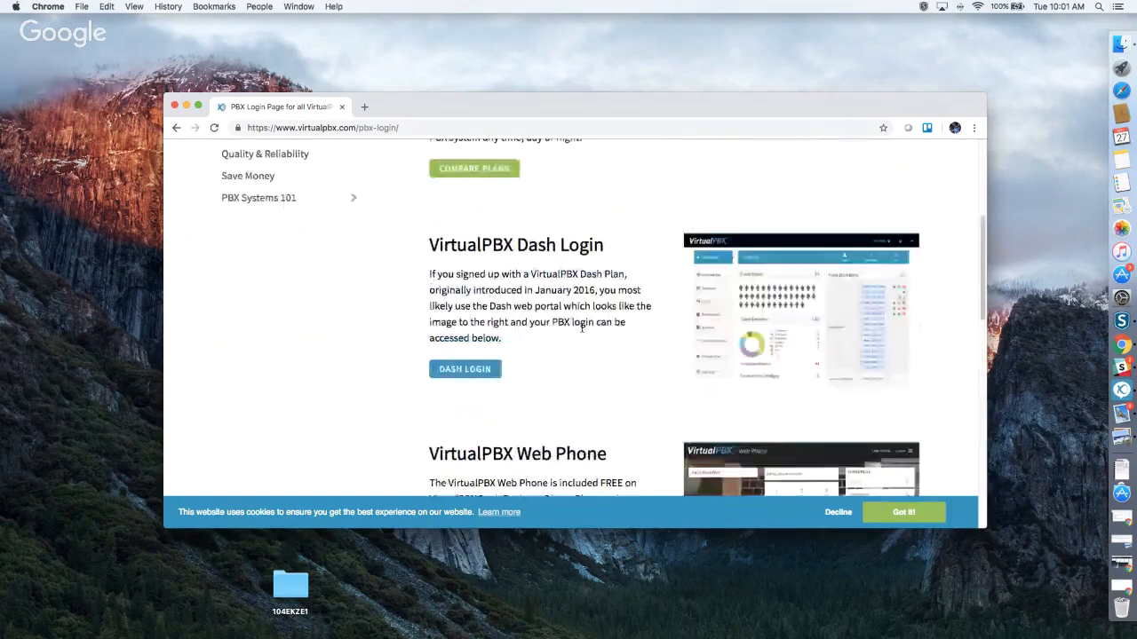
left_click(480, 366)
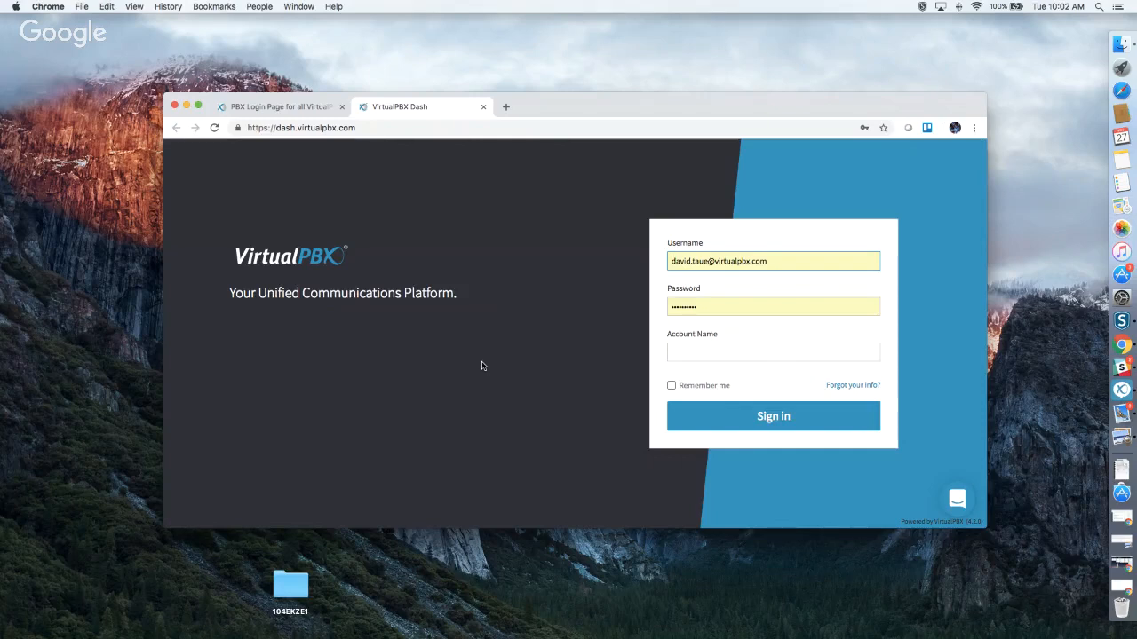
Sign in with the sandbox test account's name and password, dismissing the update-password prompt.
left_click(712, 352)
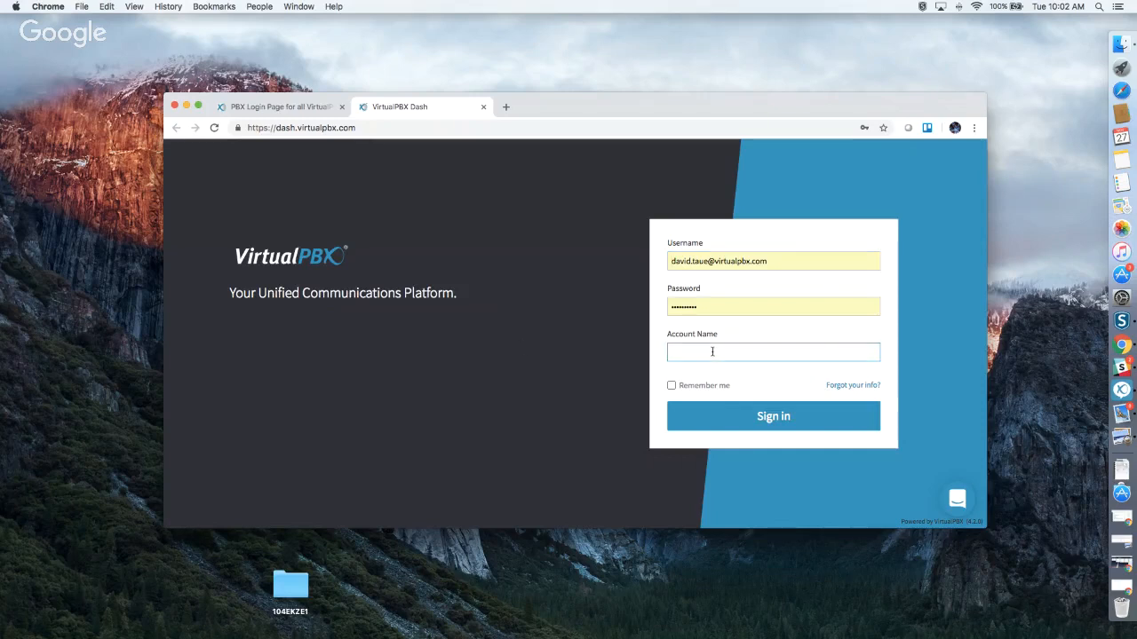
type("sandboxdavidtauetestaccount")
left_click_drag(705, 307, 652, 309)
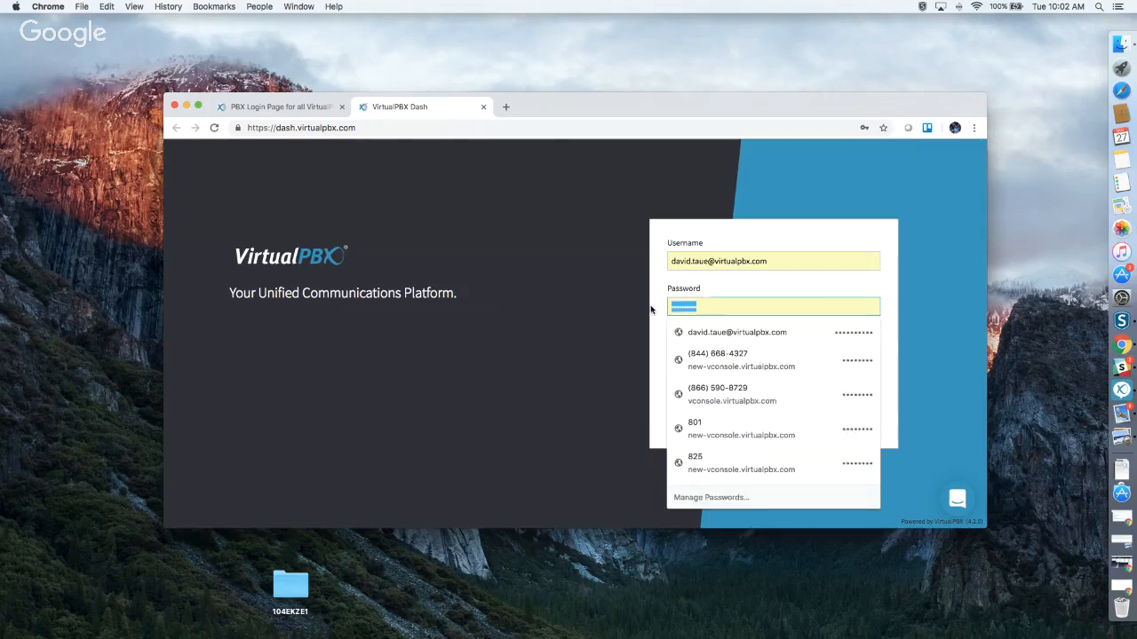
type("••••••")
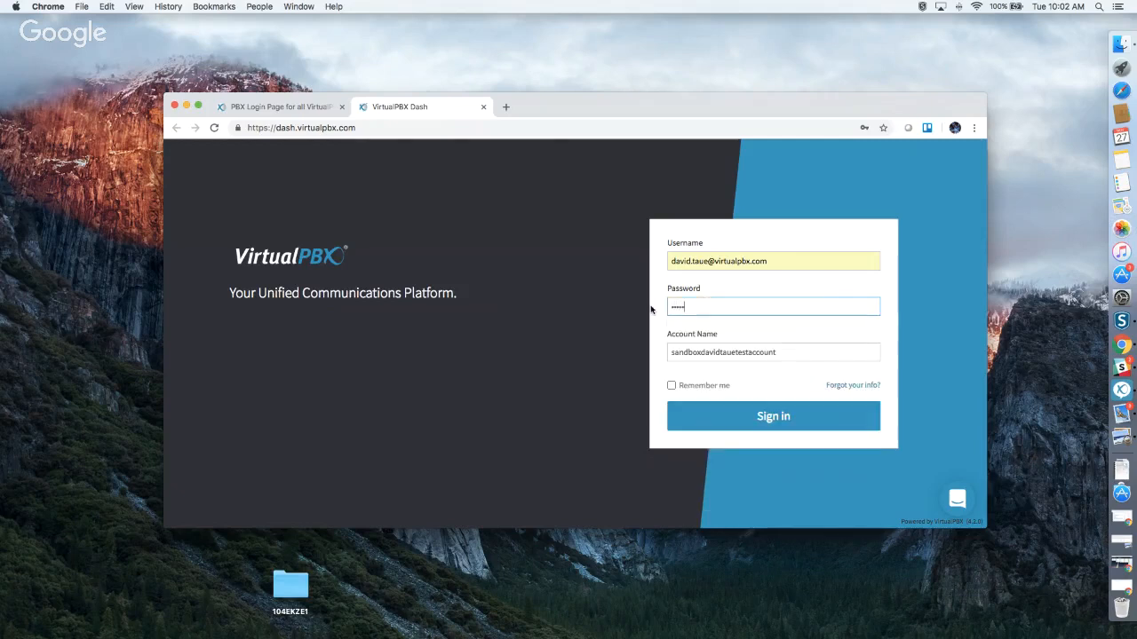
type("•")
left_click(745, 417)
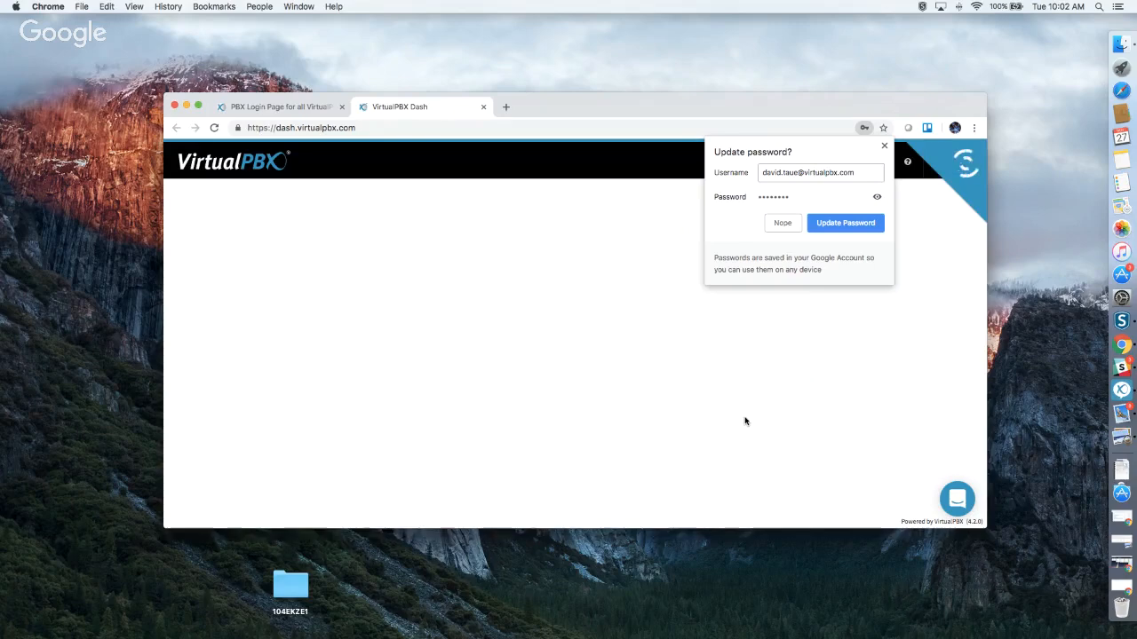
left_click(883, 145)
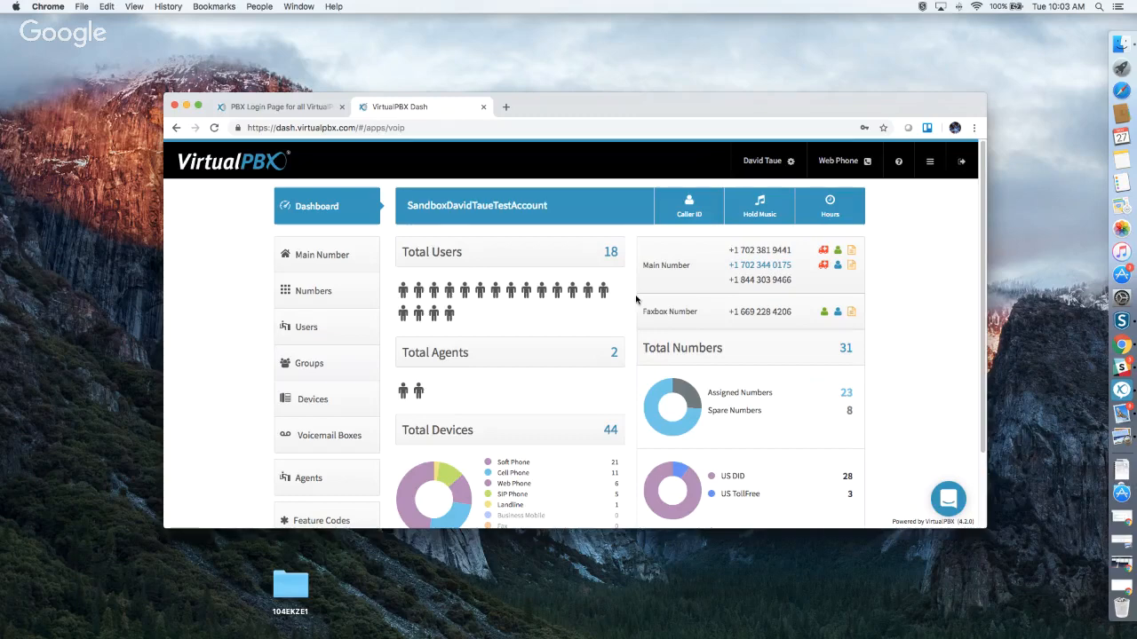
scroll(571, 323, "down", 2)
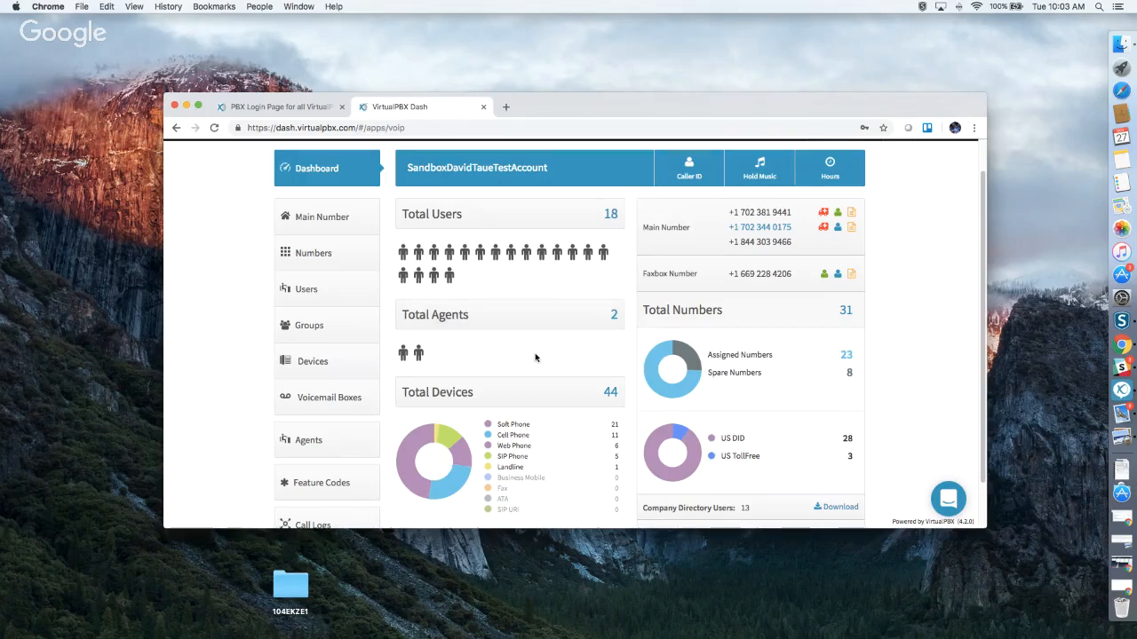
scroll(535, 357, "down", 2)
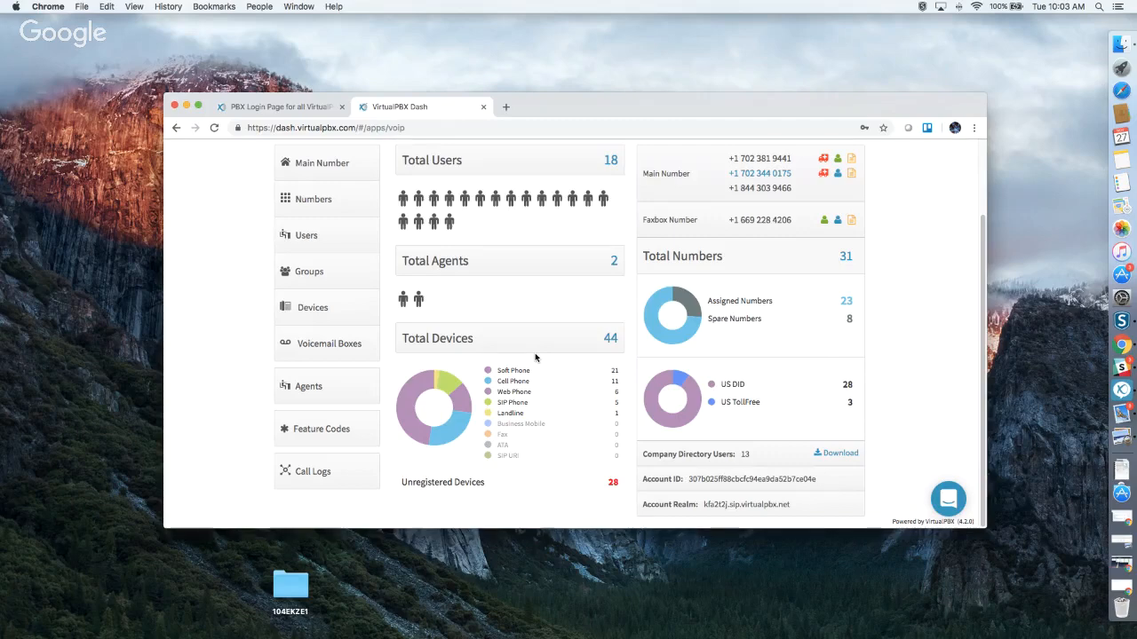
scroll(822, 346, "up", 1)
scroll(822, 346, "up", 1)
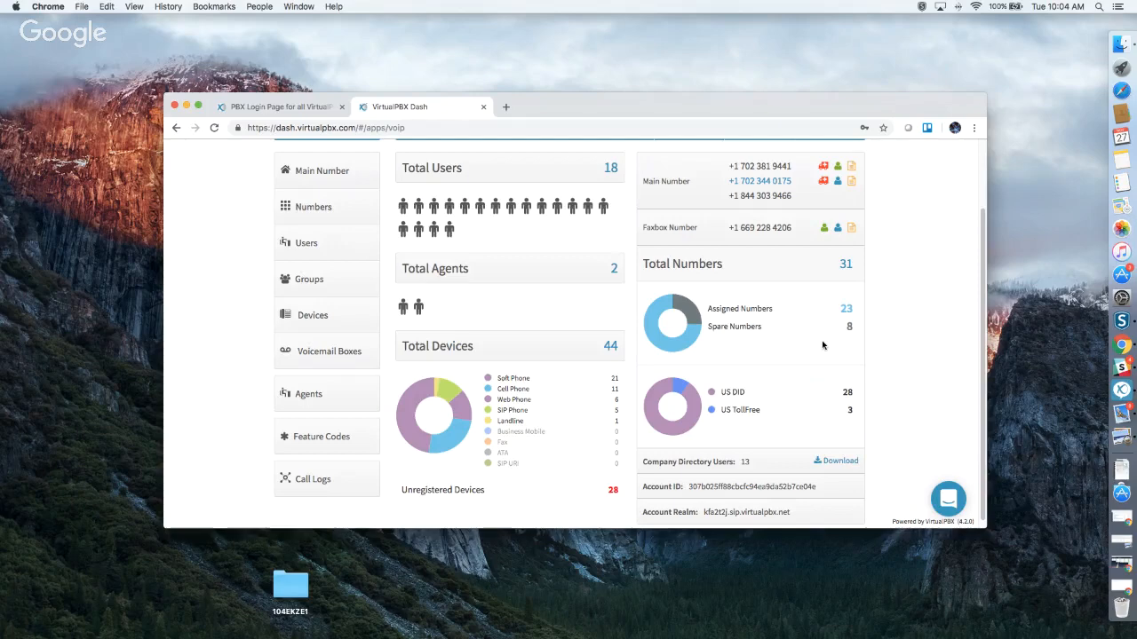
scroll(823, 351, "down", 1)
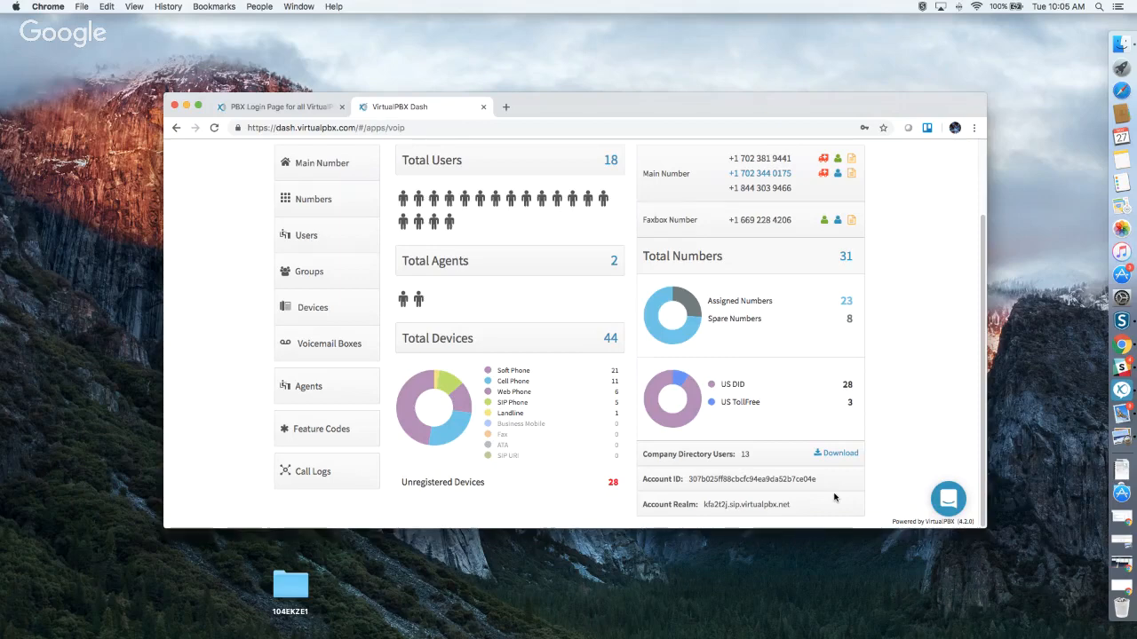
scroll(834, 497, "up", 2)
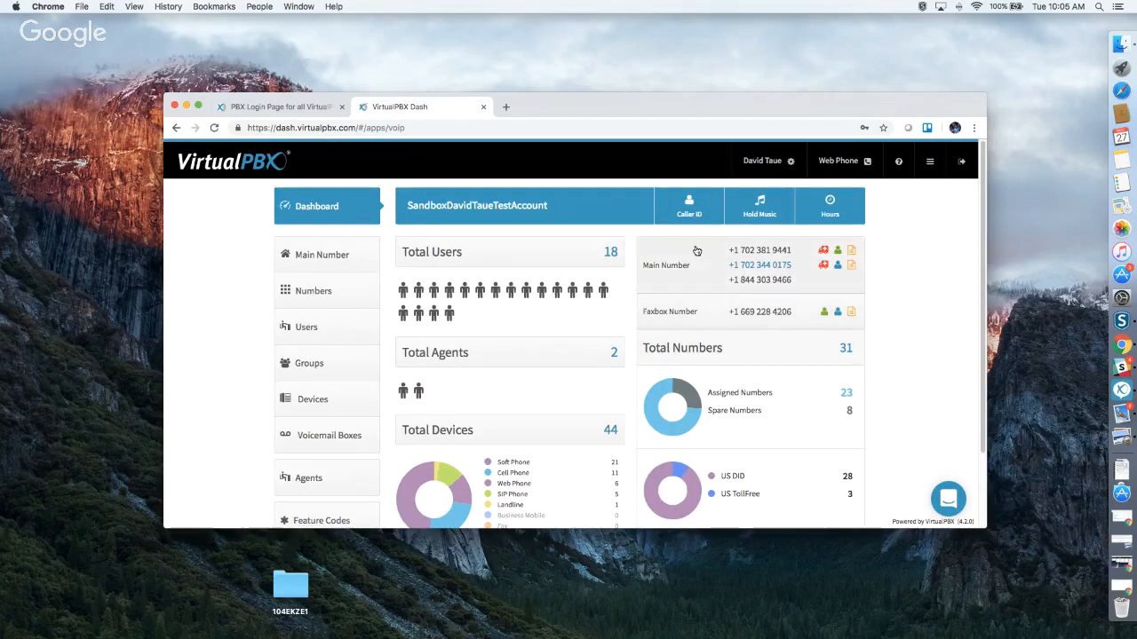
left_click(689, 207)
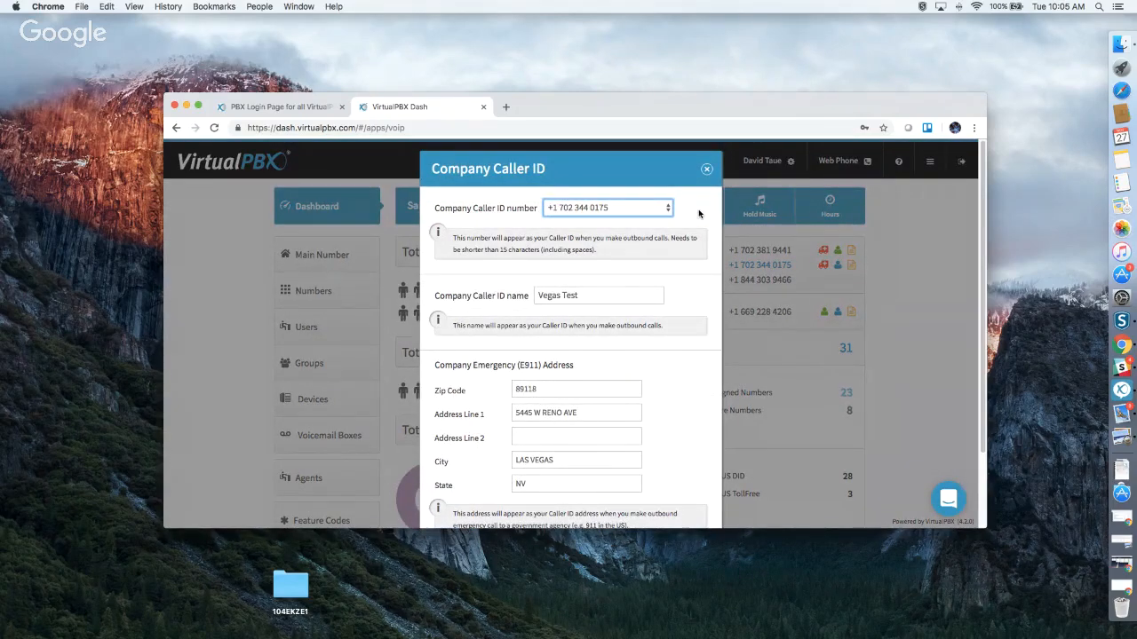
left_click(654, 208)
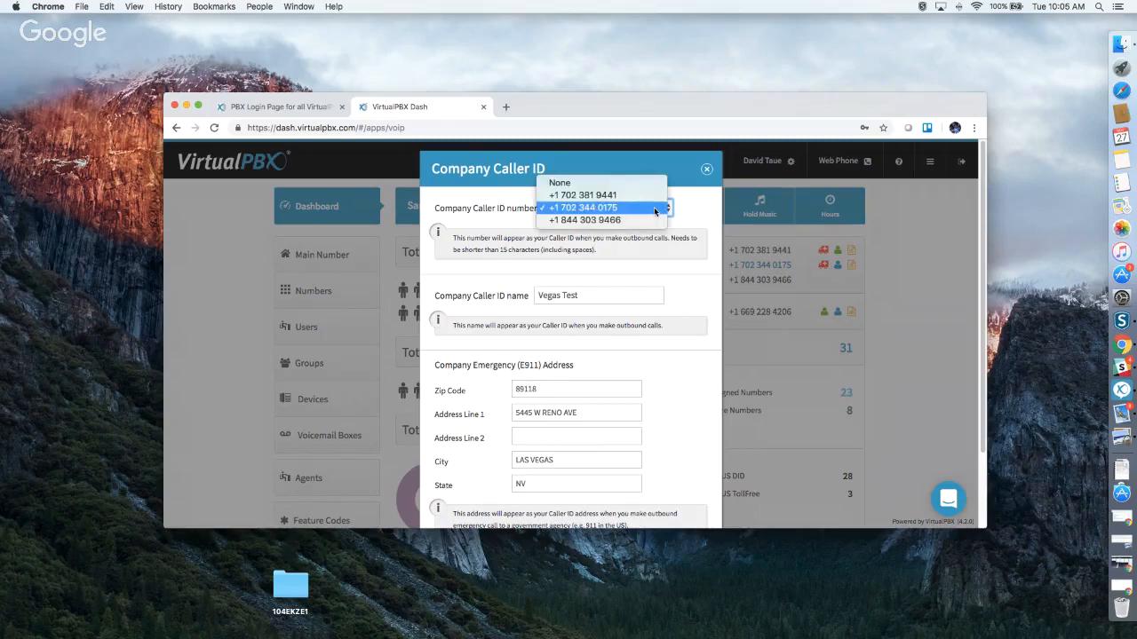
left_click(683, 274)
left_click(607, 297)
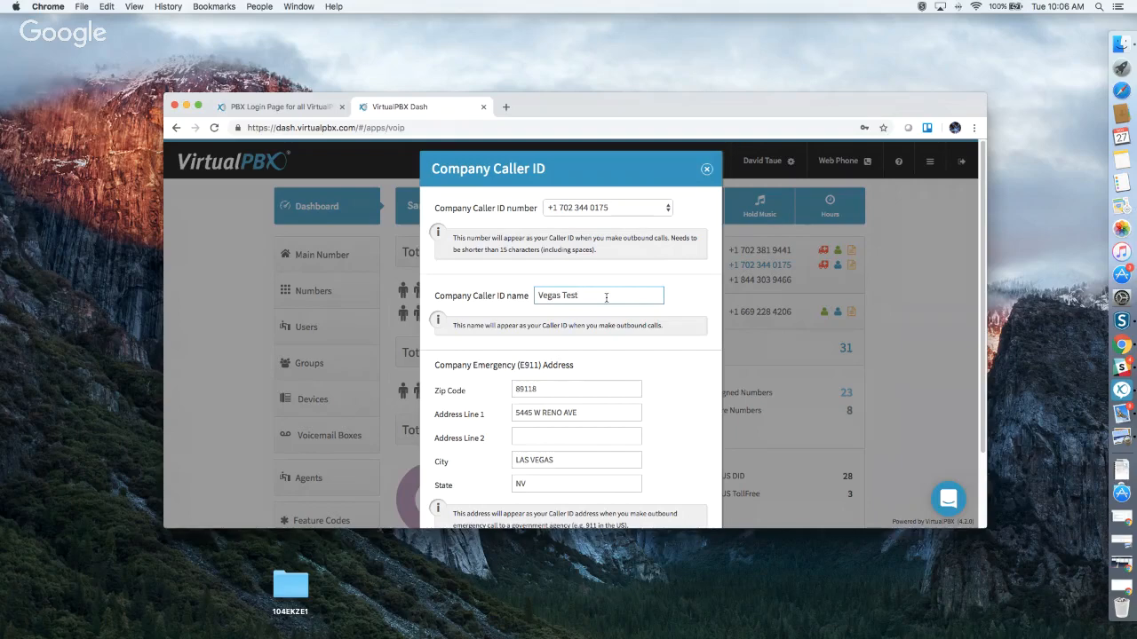
Save the Company Caller ID dialog unchanged, keeping Vegas Test and the existing E911 address.
scroll(607, 300, "down", 3)
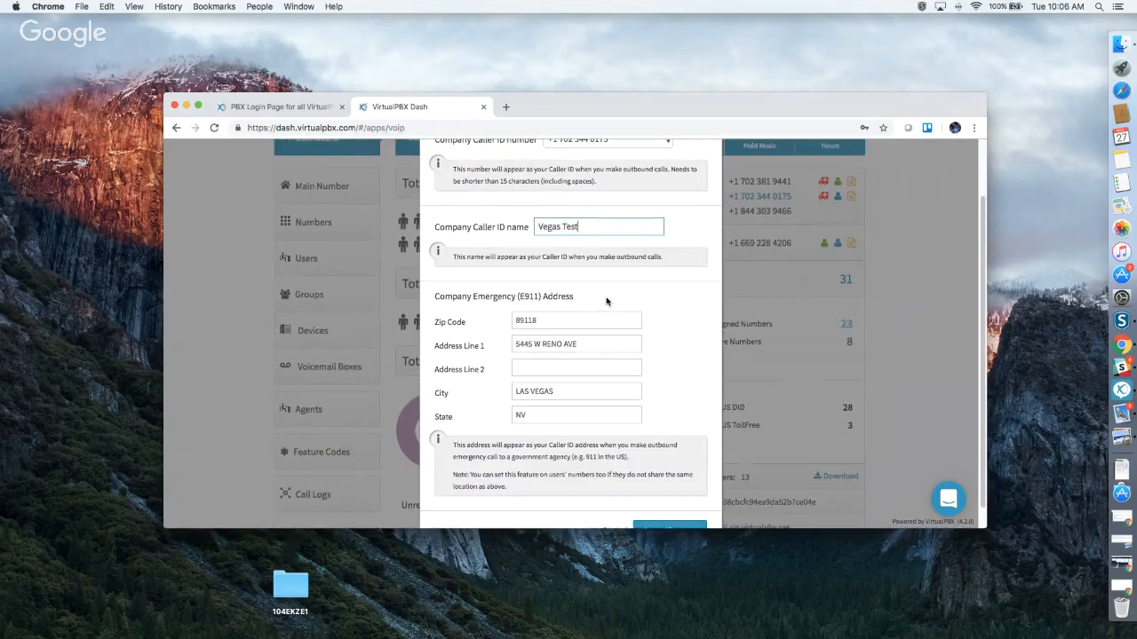
scroll(607, 301, "down", 1)
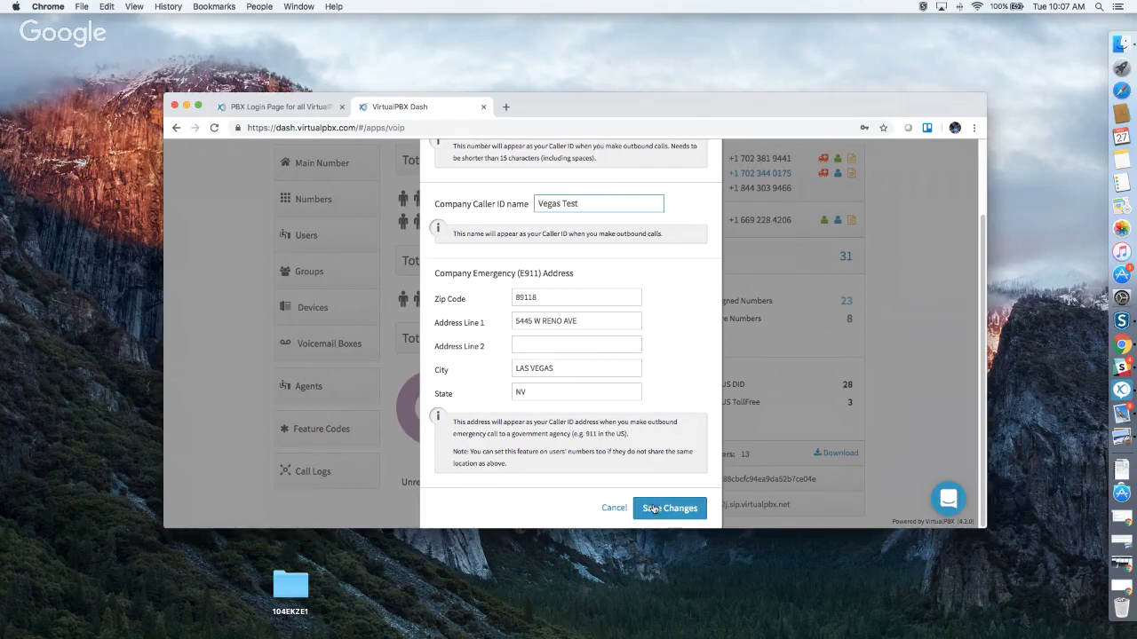
left_click(613, 508)
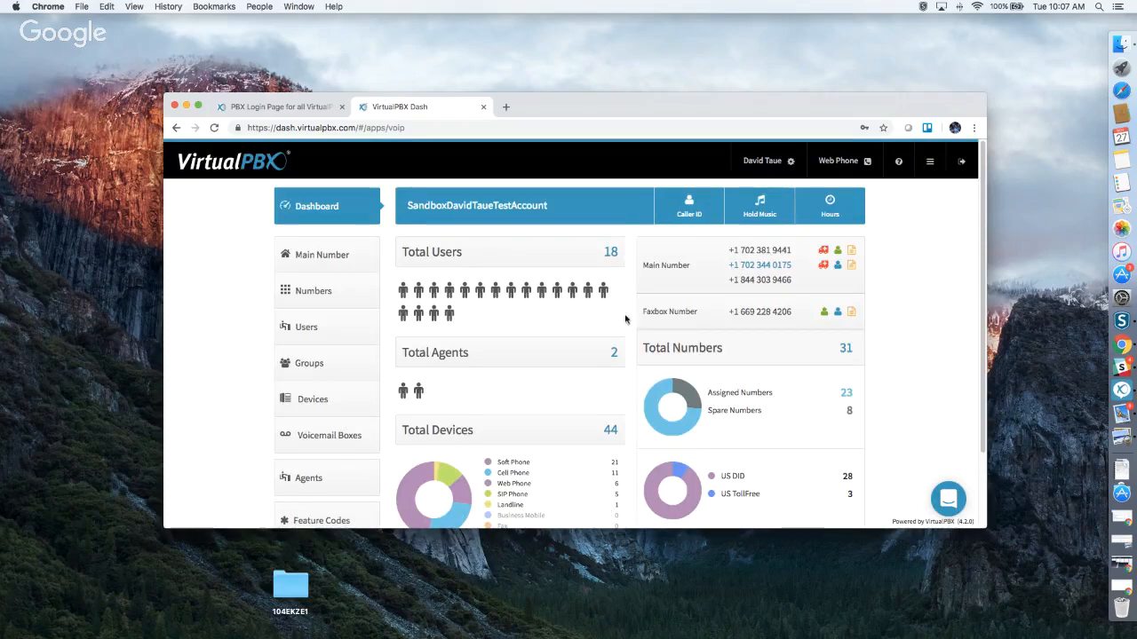
left_click(769, 203)
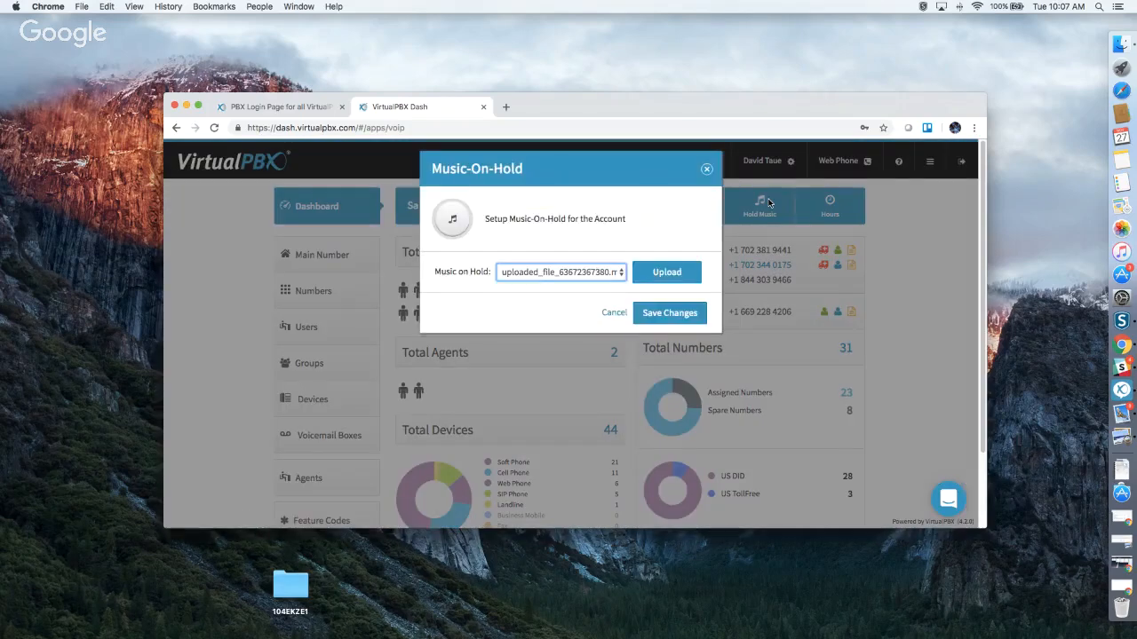
left_click(666, 272)
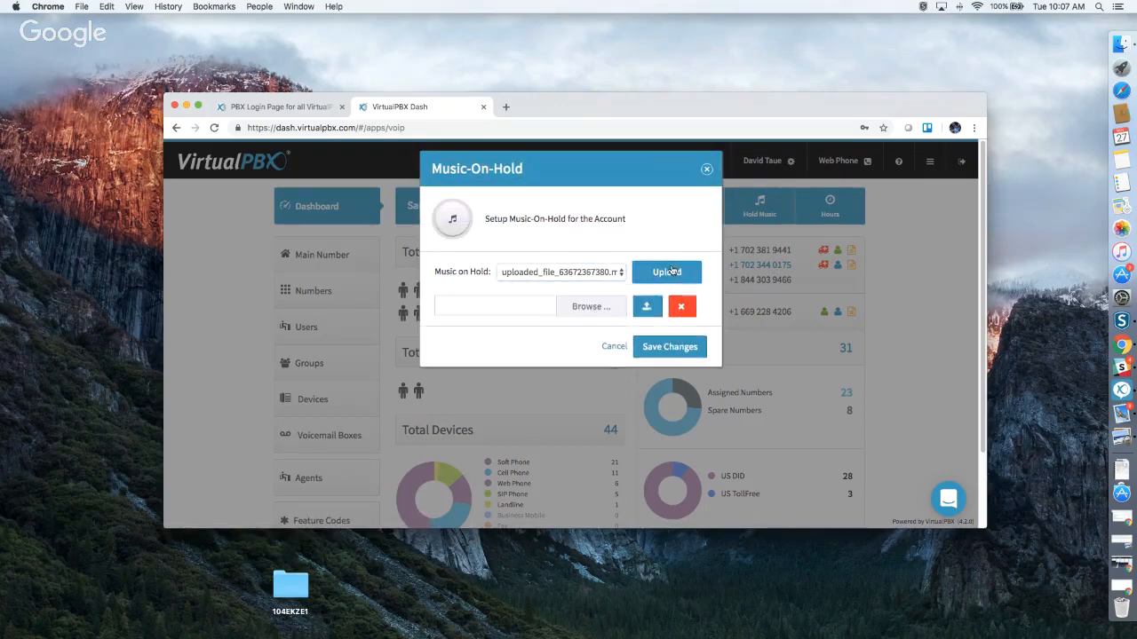
left_click(515, 309)
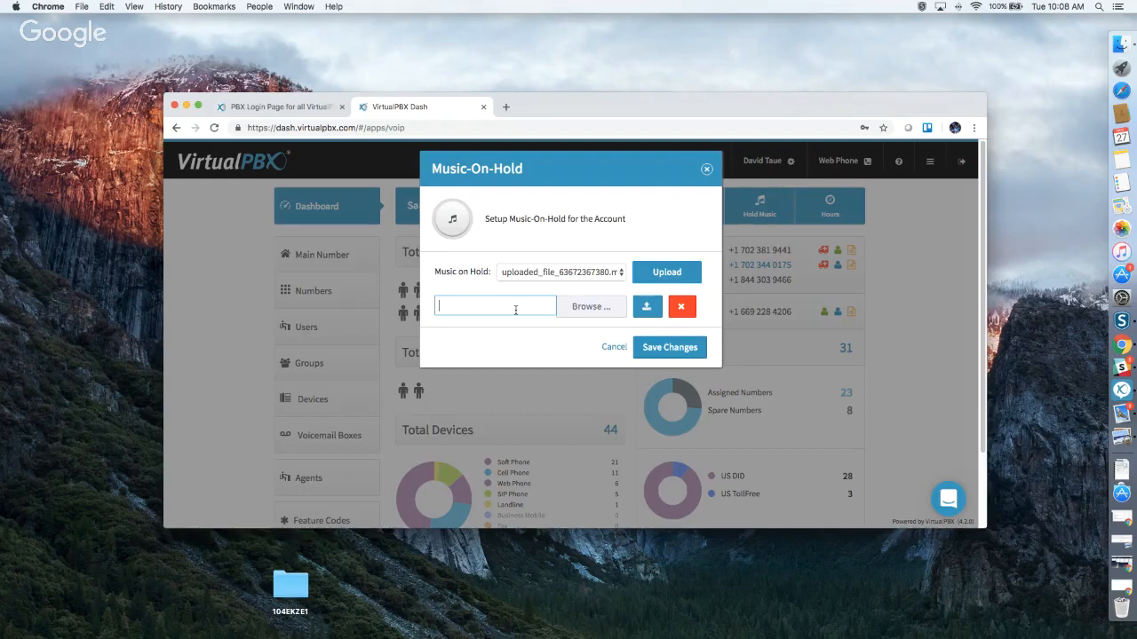
left_click(706, 169)
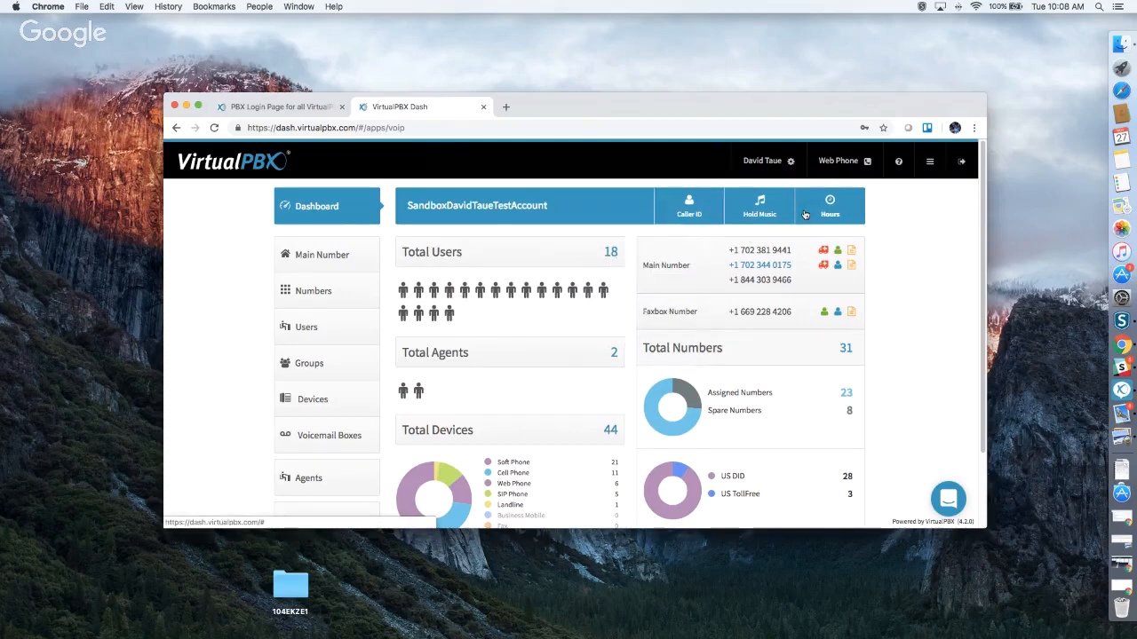
left_click(337, 254)
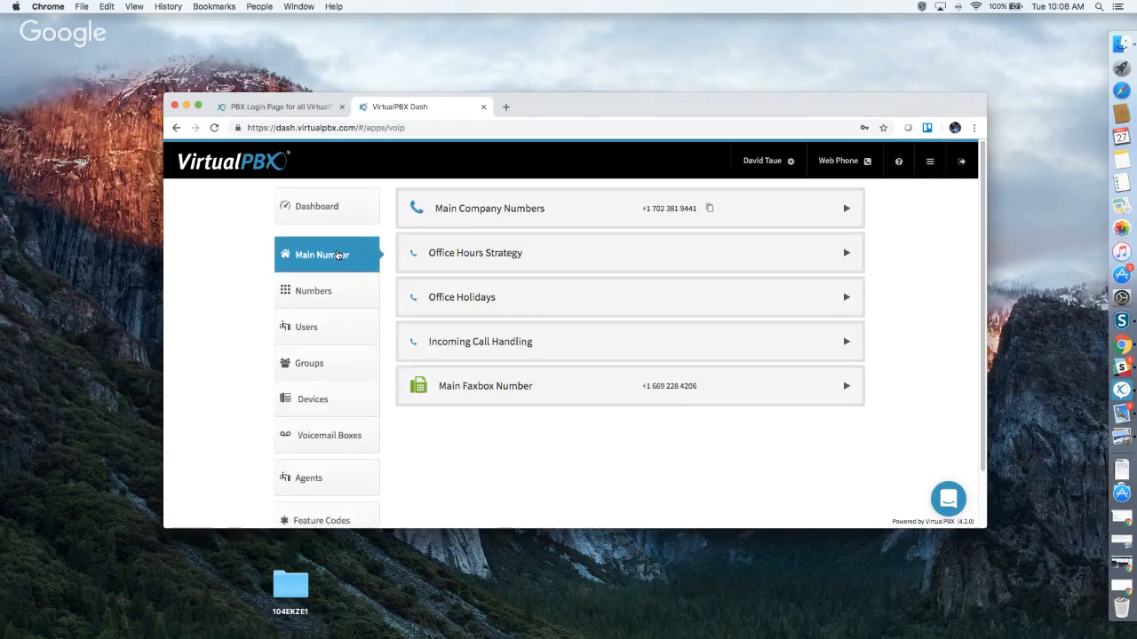
left_click(493, 225)
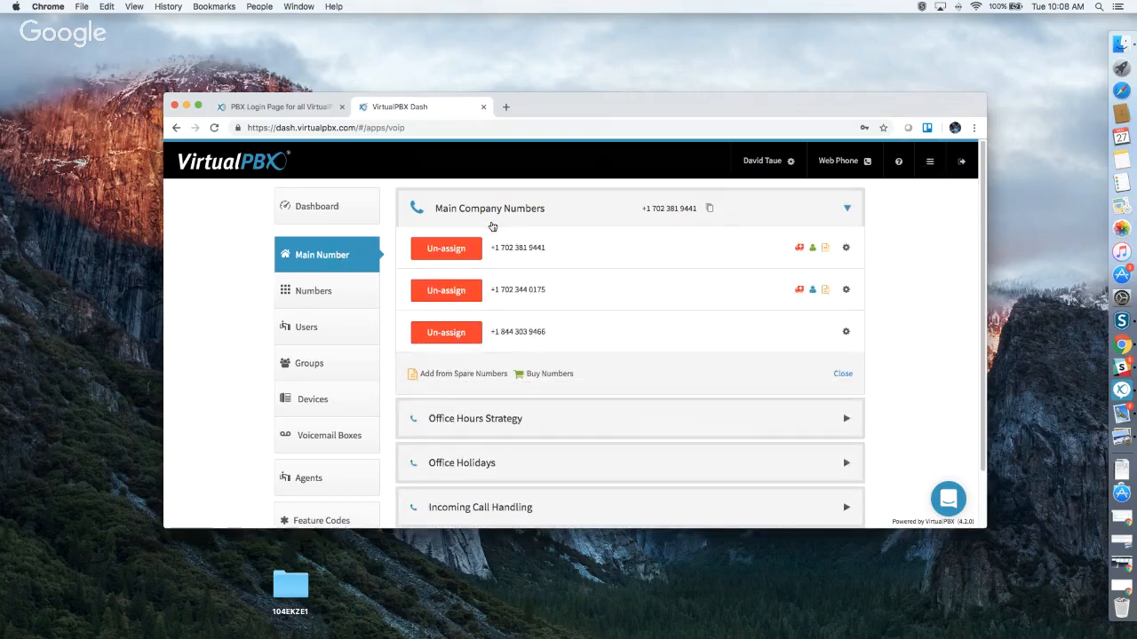
left_click(845, 248)
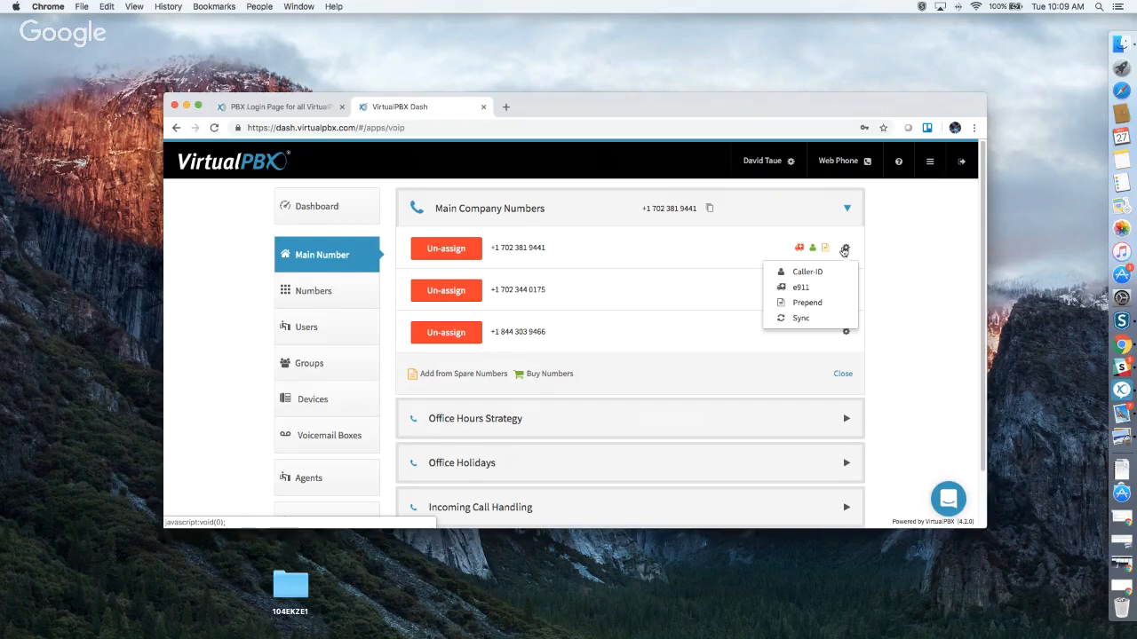
left_click(819, 308)
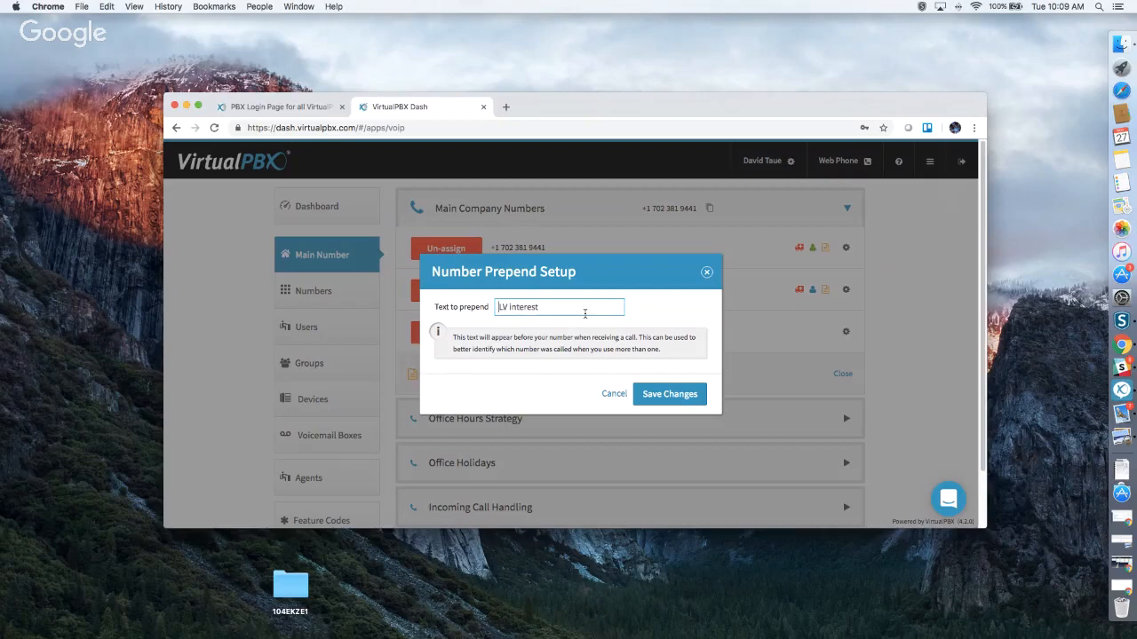
left_click(707, 272)
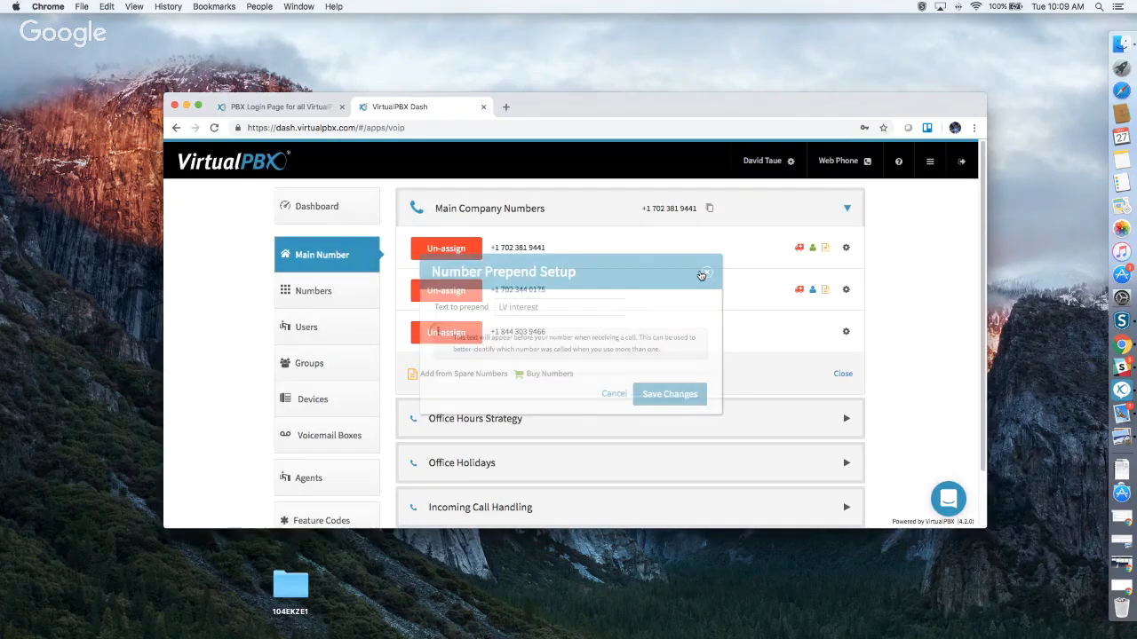
scroll(657, 298, "down", 2)
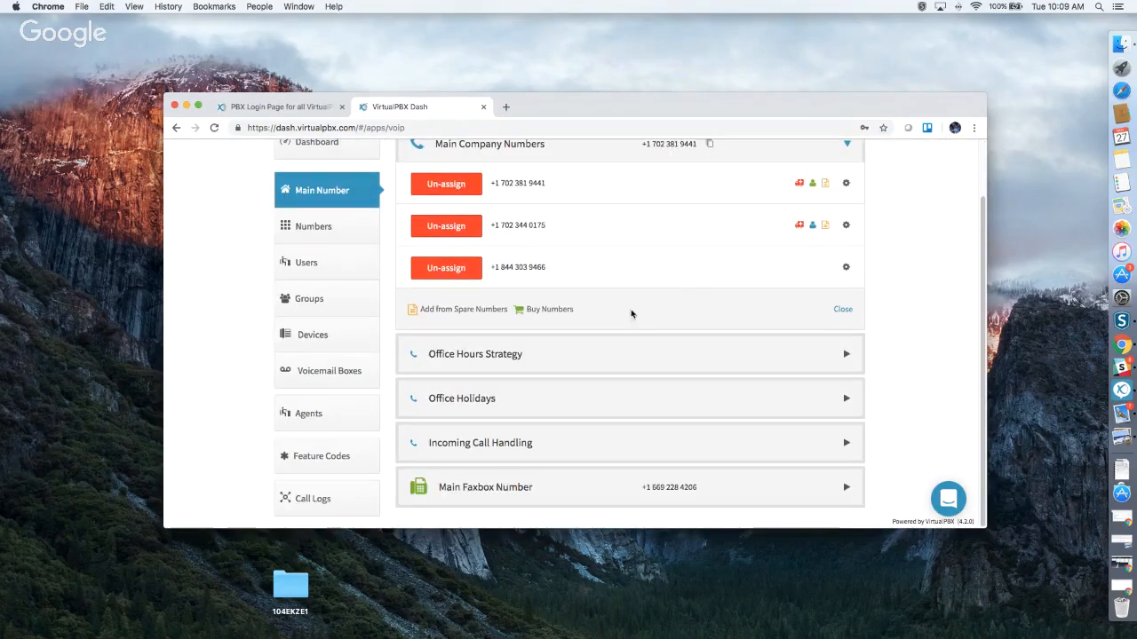
Expand Office Hours Strategy and review the Mon–Fri 9:00–17:00 schedule with weekends closed.
left_click(581, 349)
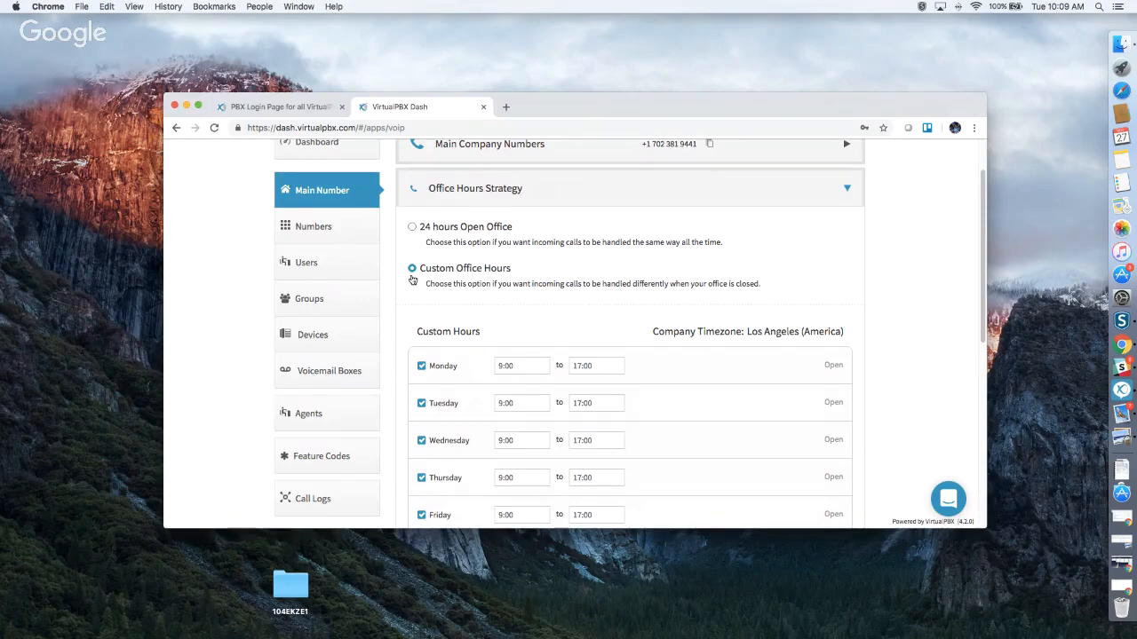
scroll(617, 288, "down", 3)
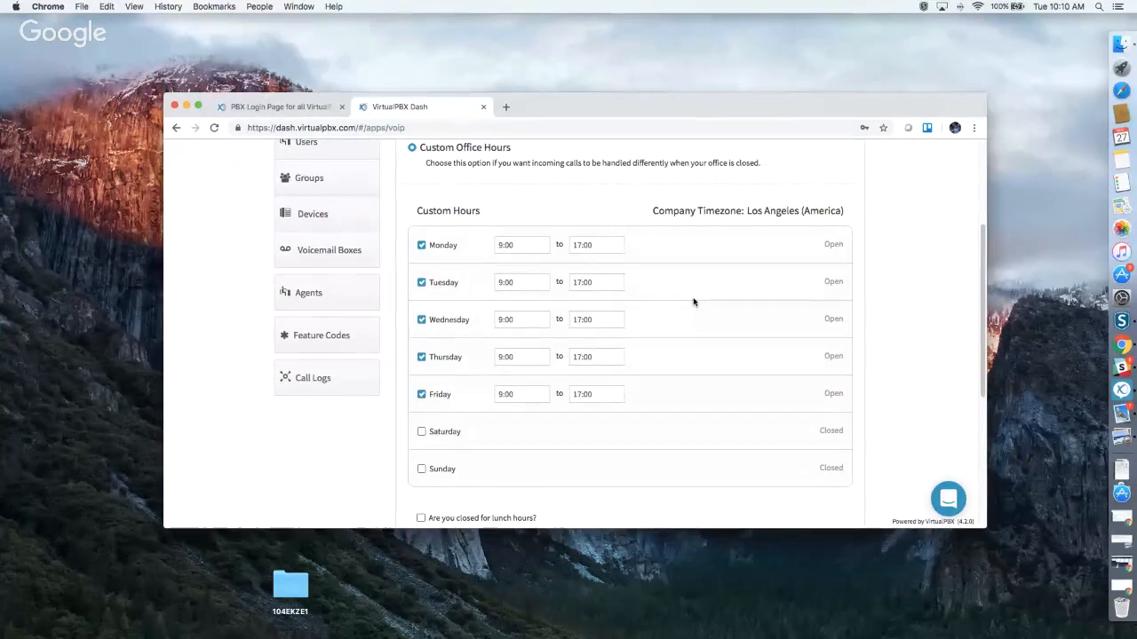
scroll(694, 302, "down", 2)
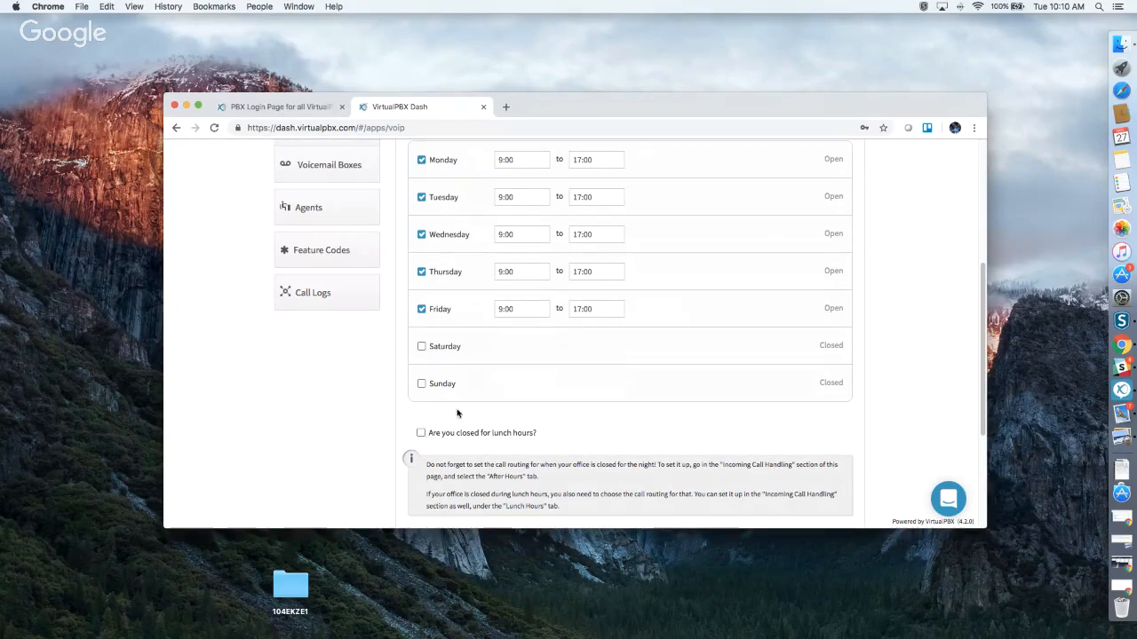
scroll(609, 399, "down", 3)
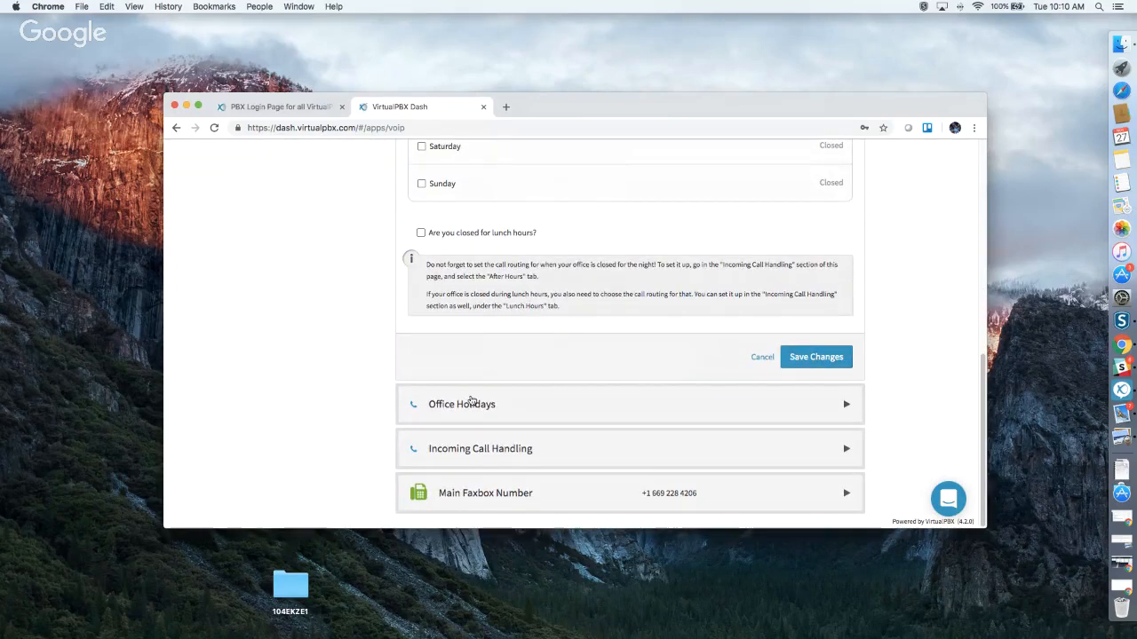
Review the holidays list, including Memorial Day and 4th of July, then open the Add Holiday menu.
left_click(472, 402)
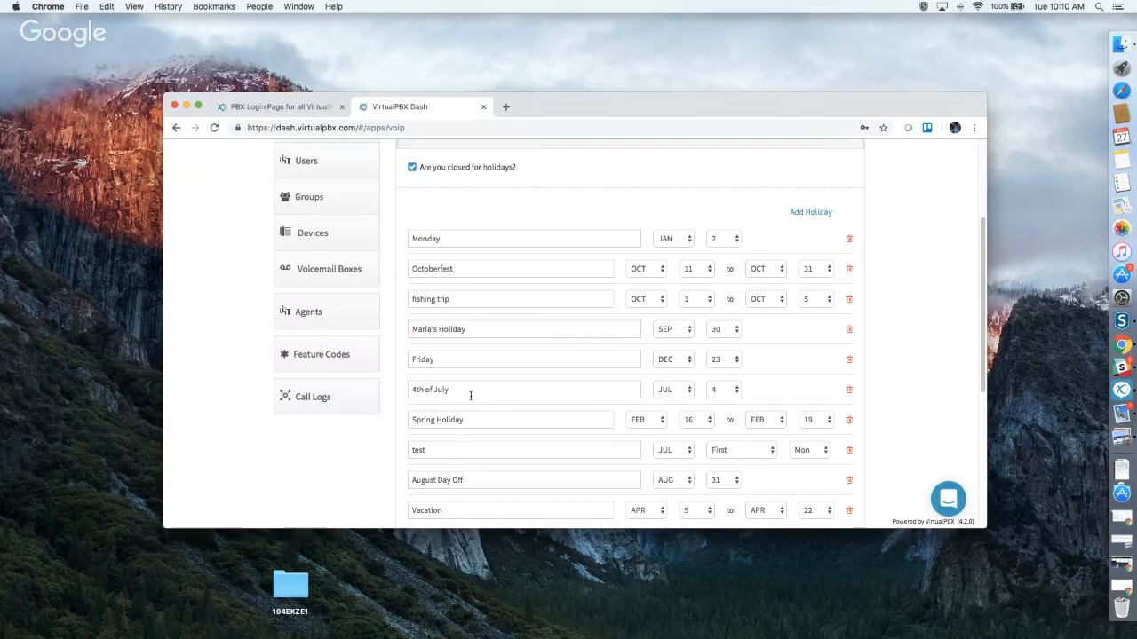
scroll(504, 392, "down", 3)
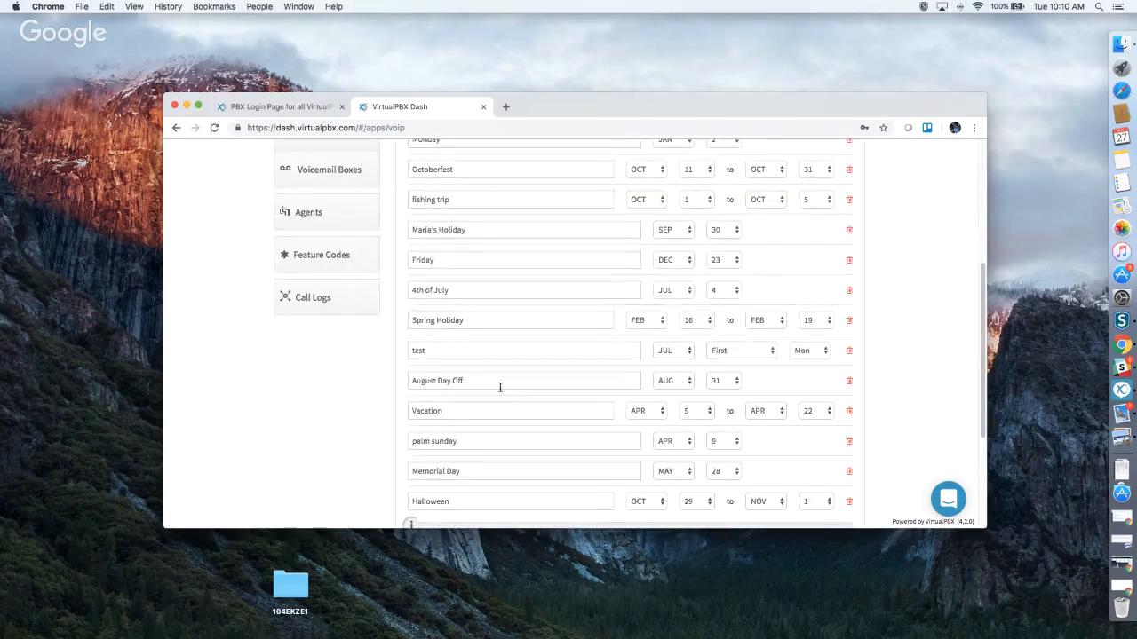
left_click(491, 473)
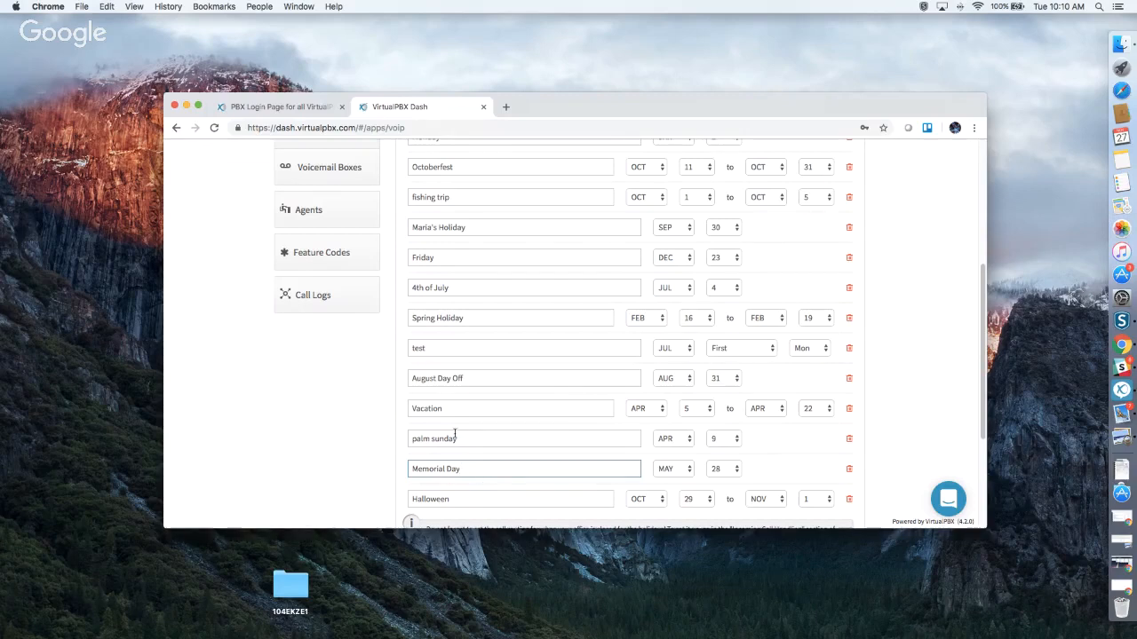
left_click(479, 288)
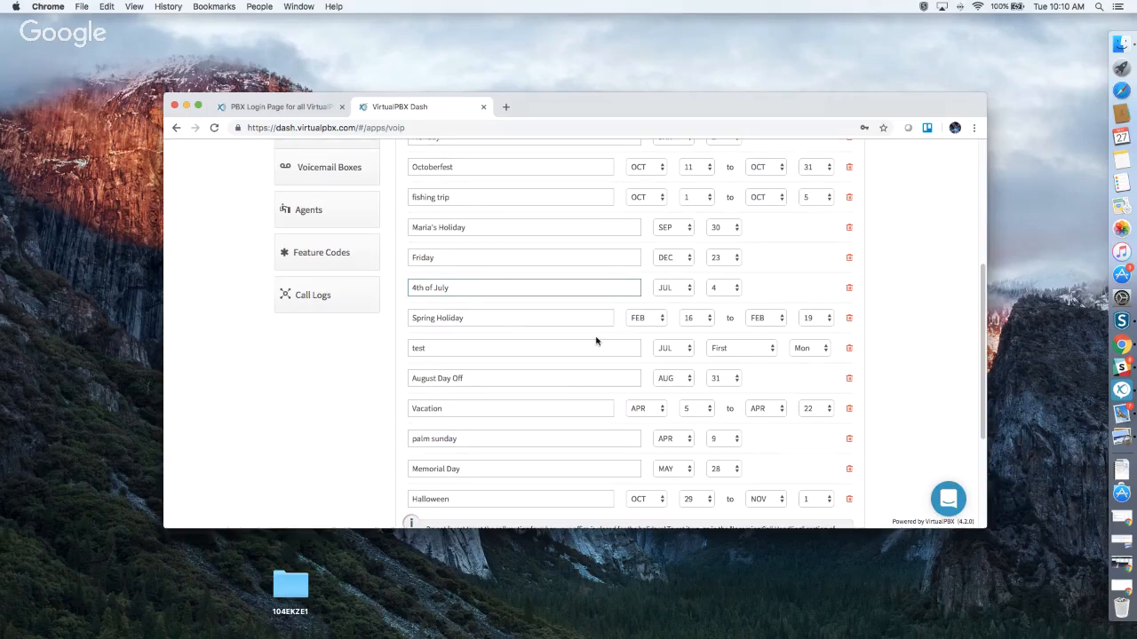
scroll(597, 337, "up", 2)
left_click(805, 170)
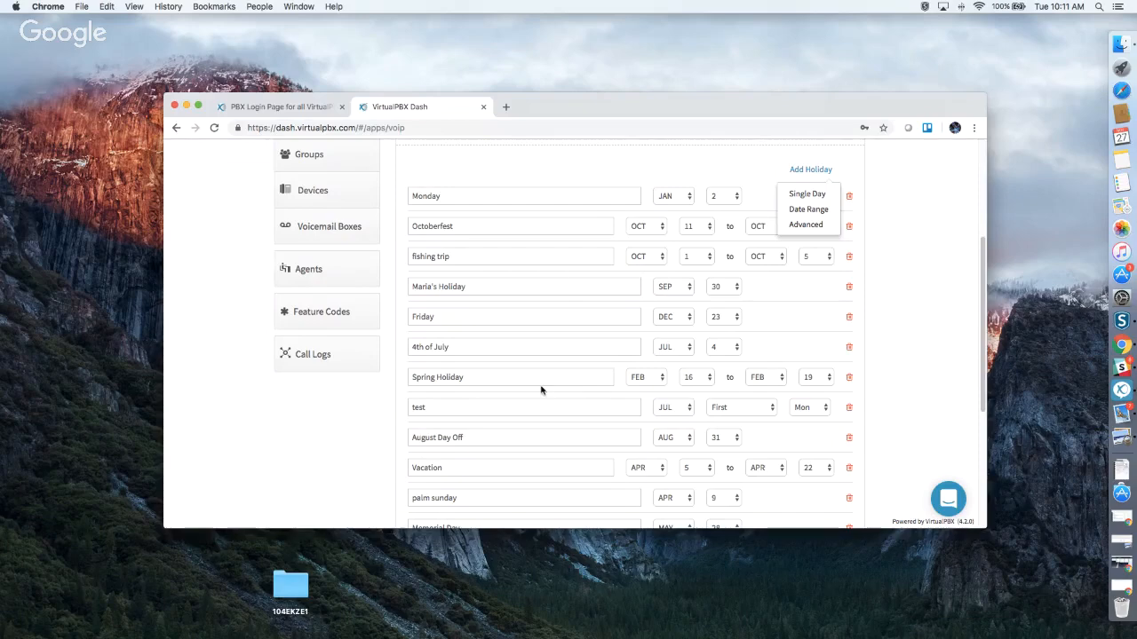
Leave the test holiday set to the First Mon of July.
scroll(528, 421, "down", 3)
scroll(536, 414, "down", 2)
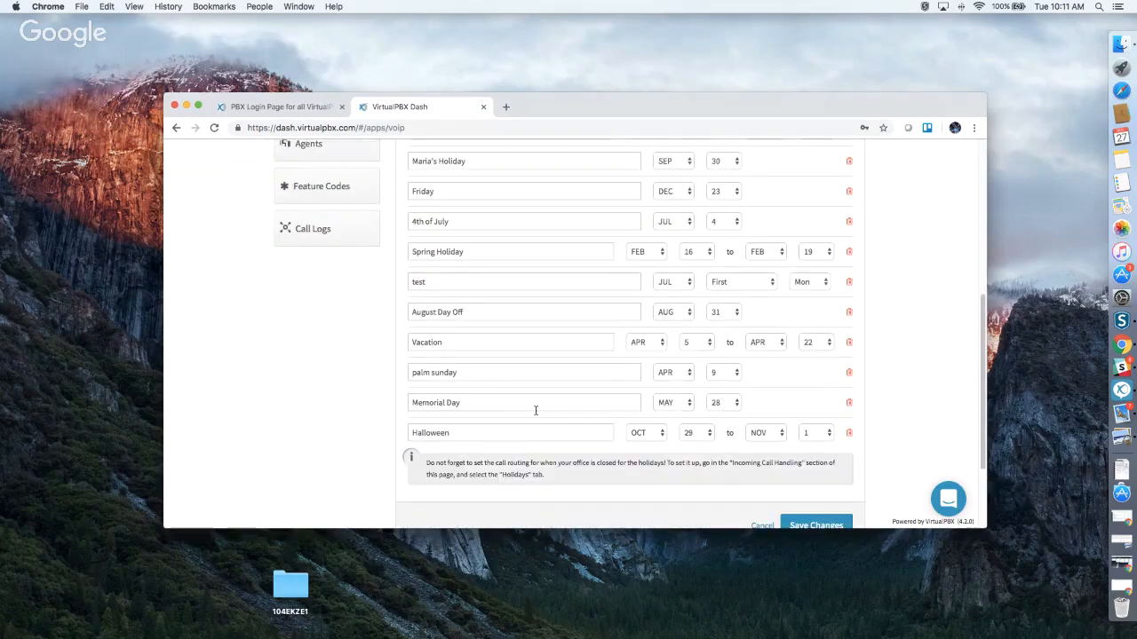
left_click(481, 279)
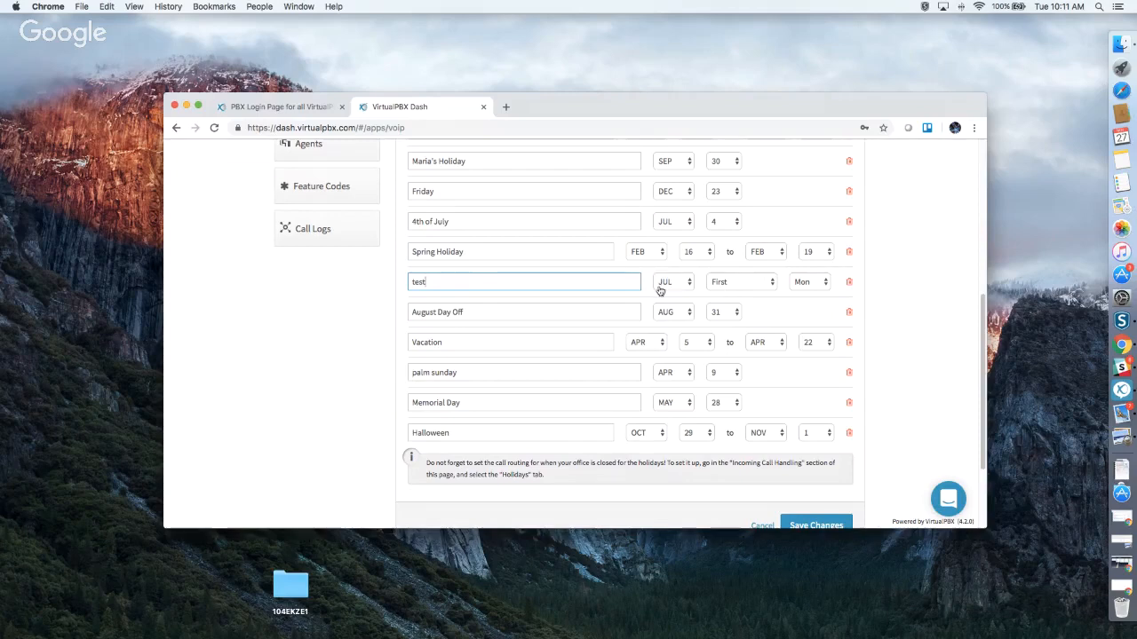
left_click(734, 283)
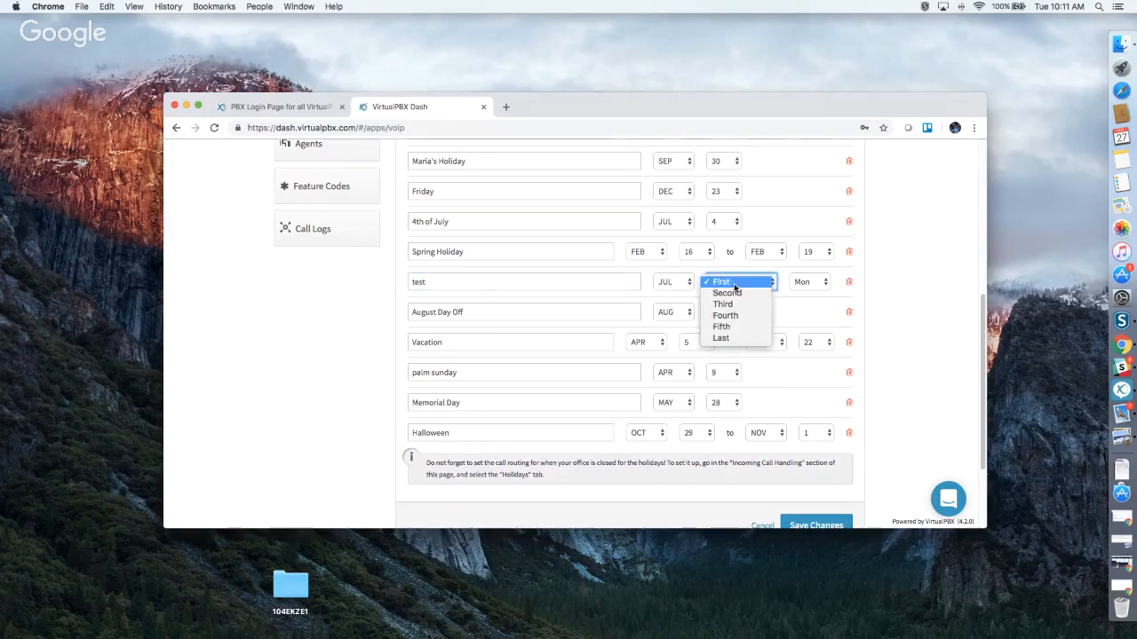
left_click(801, 283)
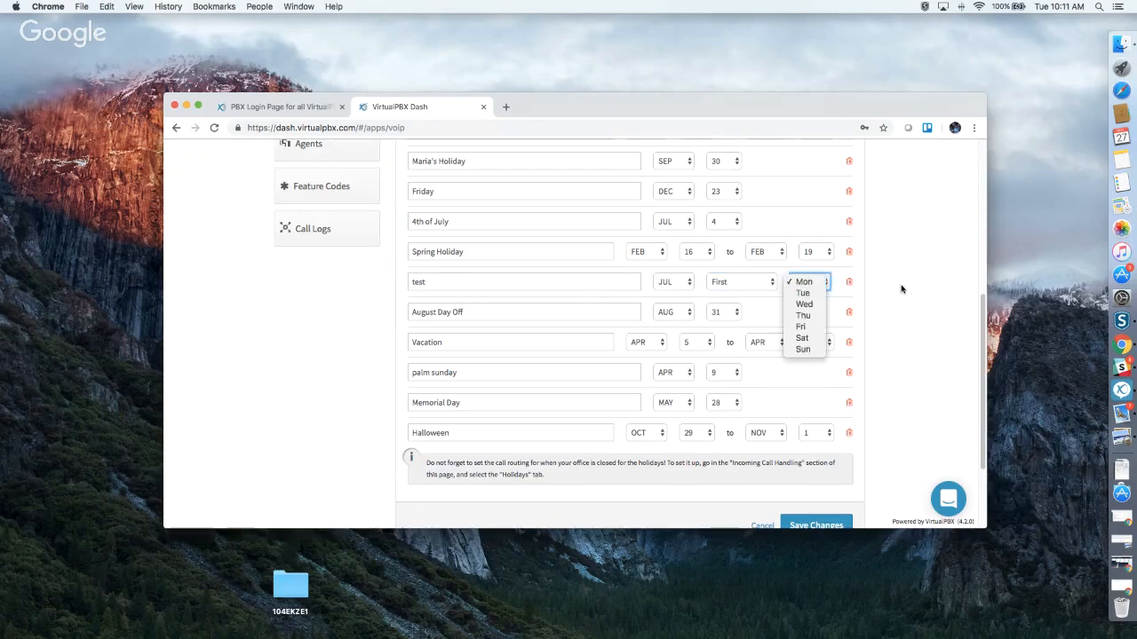
left_click(868, 293)
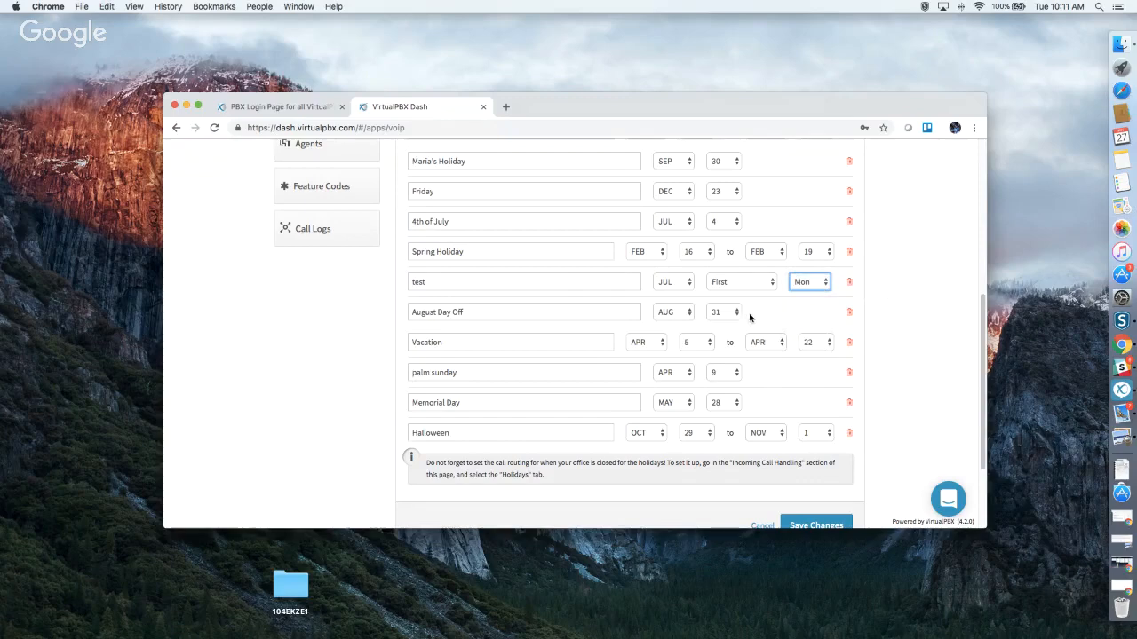
Expand Incoming Call Handling, showing open-hours calls routed to the Virtual Receptionist.
scroll(649, 329, "down", 1)
scroll(648, 328, "down", 2)
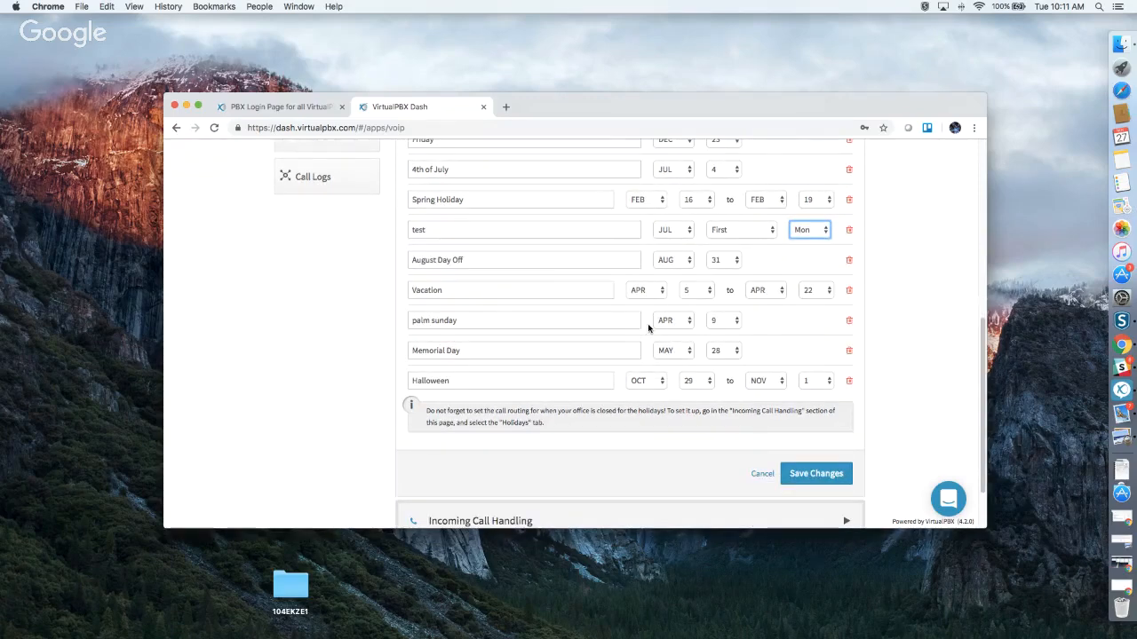
scroll(649, 329, "down", 3)
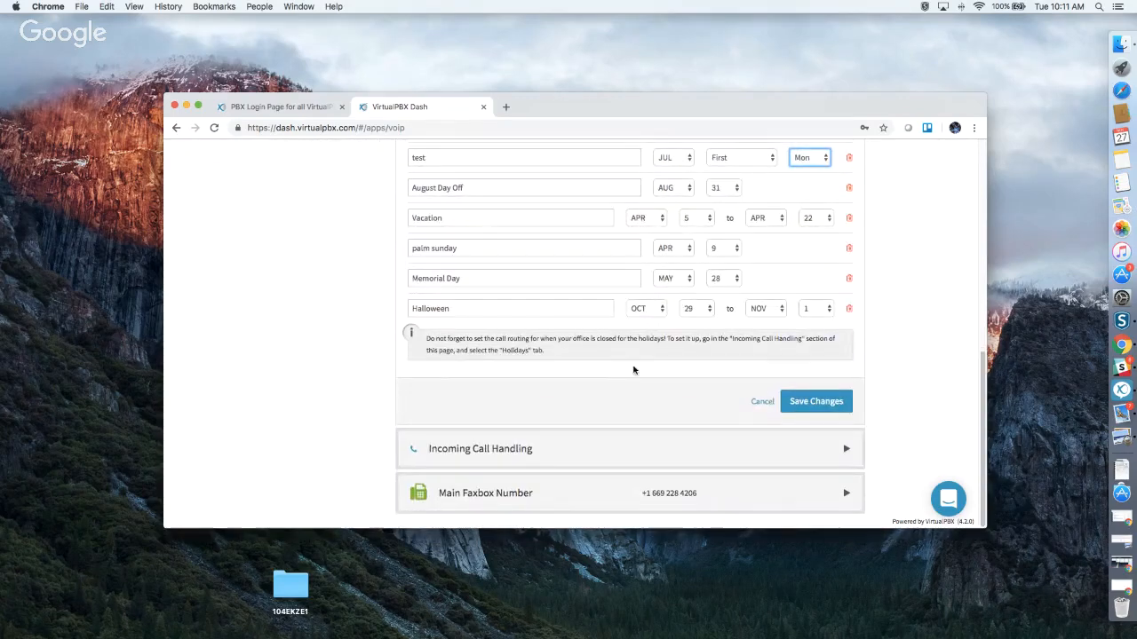
left_click(559, 448)
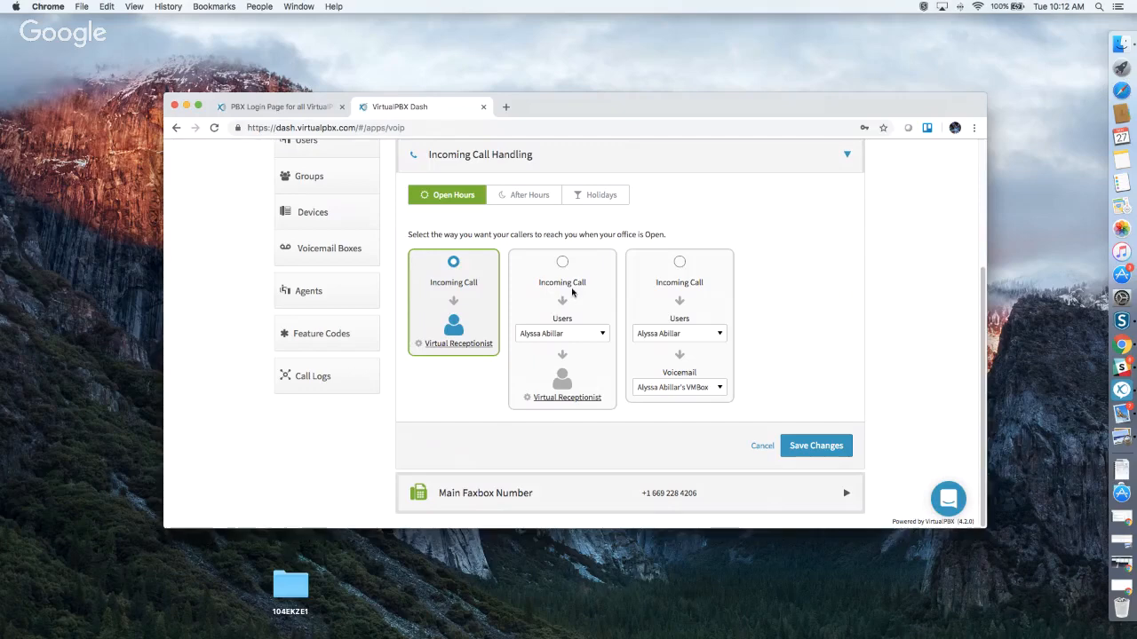
Open the open-hours Virtual Receptionist dialog to see its five keypress routes and greeting options.
left_click(464, 348)
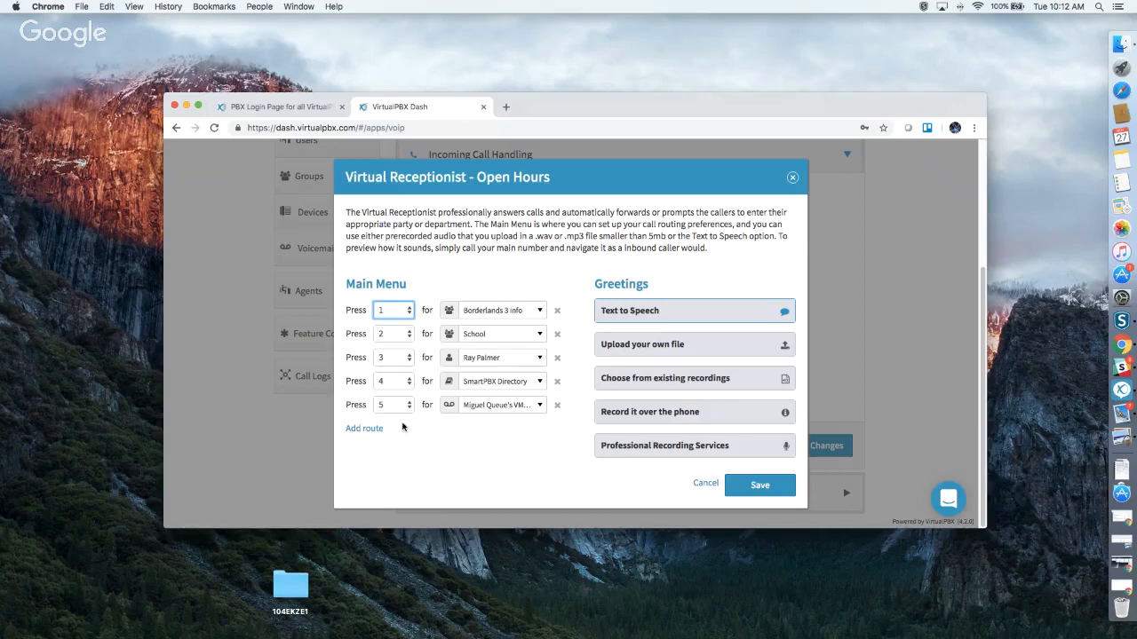
Add a main-menu route for key 6, keeping SmartPBX Directory as its destination.
left_click(364, 430)
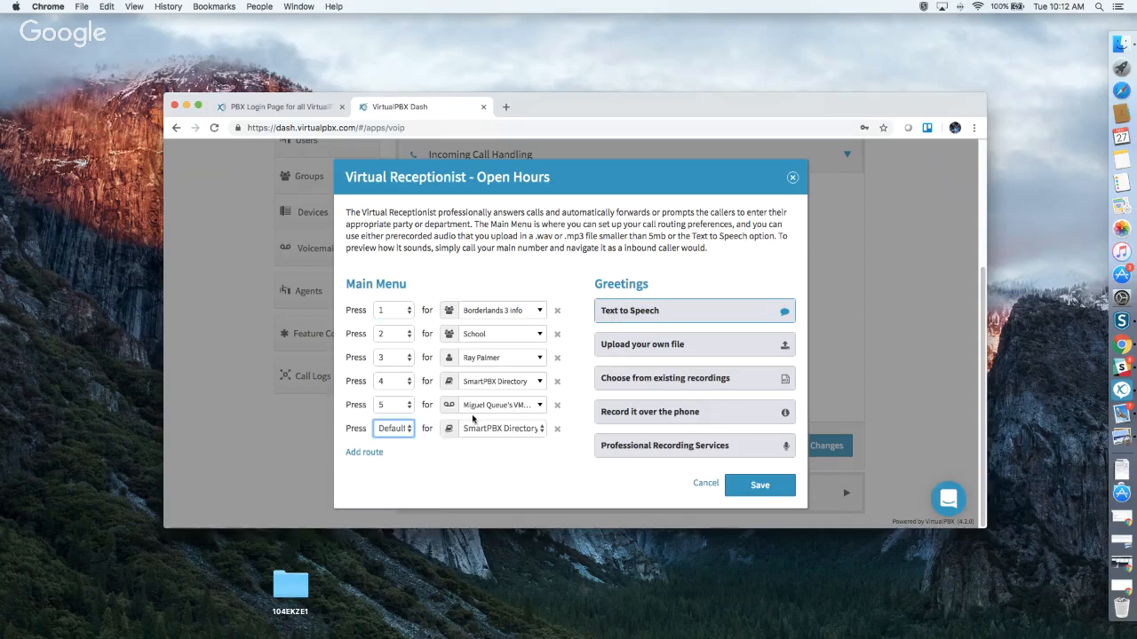
left_click(401, 430)
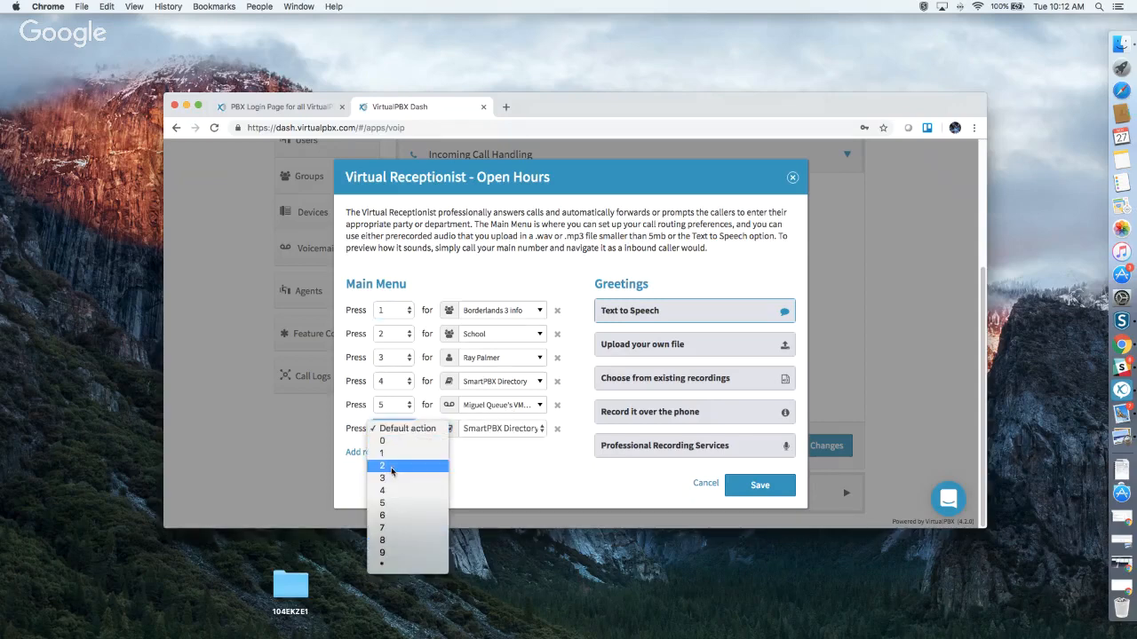
left_click(391, 515)
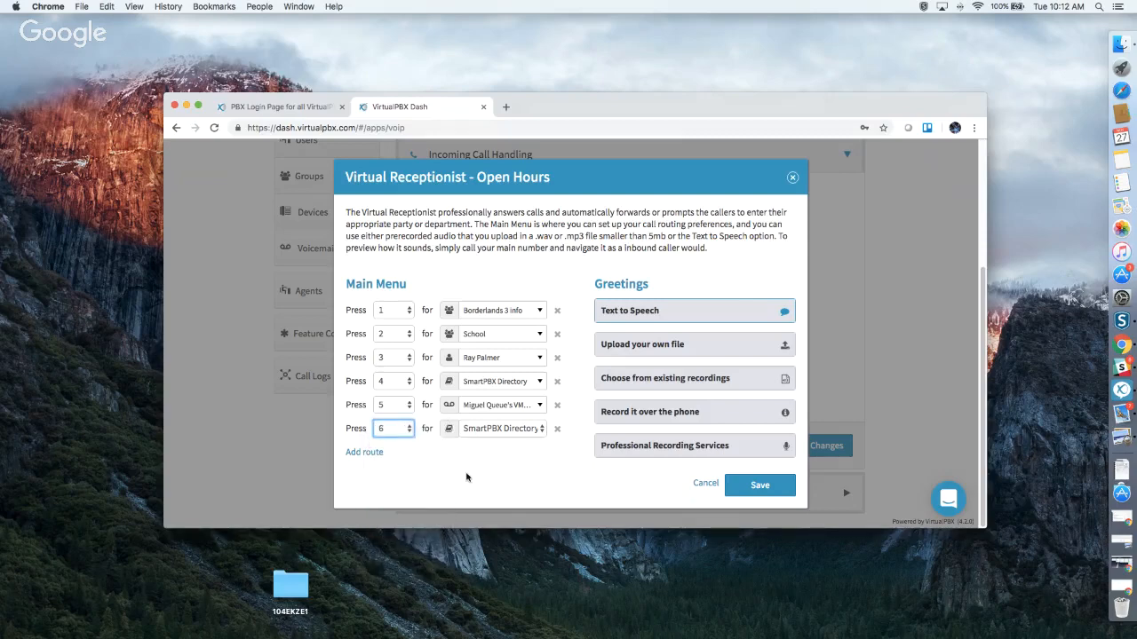
left_click(484, 430)
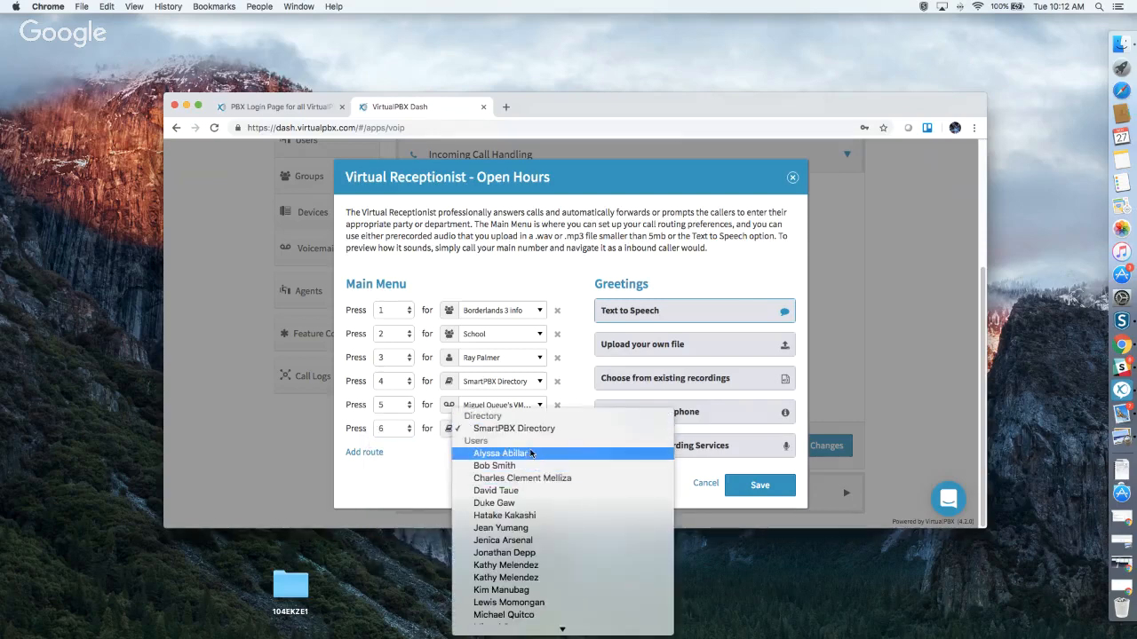
scroll(536, 468, "down", 4)
scroll(538, 471, "down", 5)
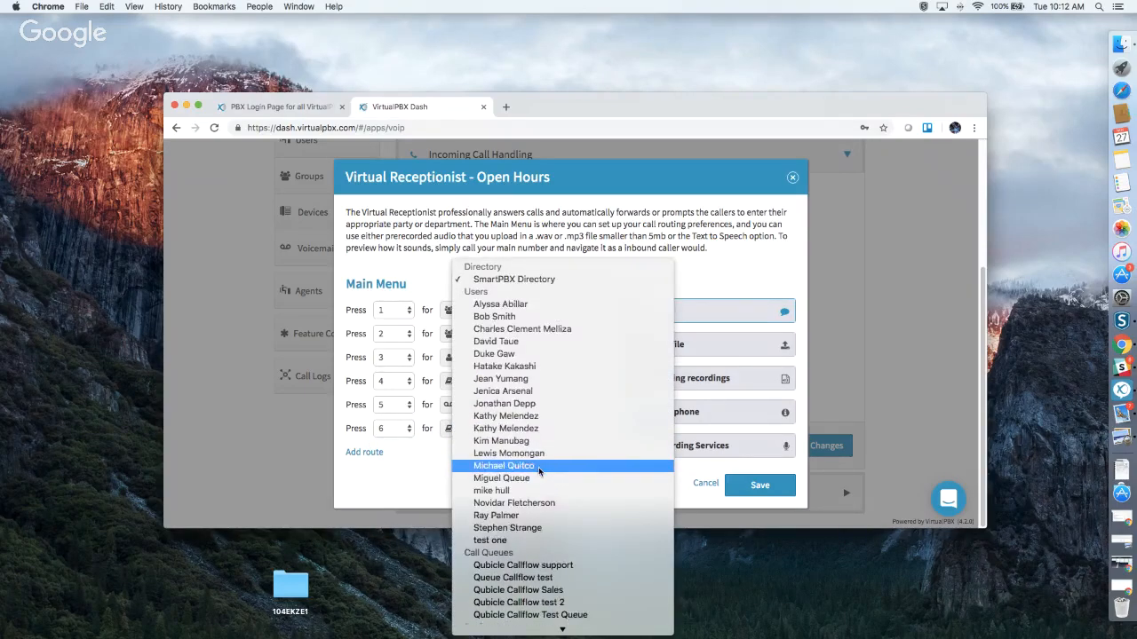
scroll(538, 471, "down", 4)
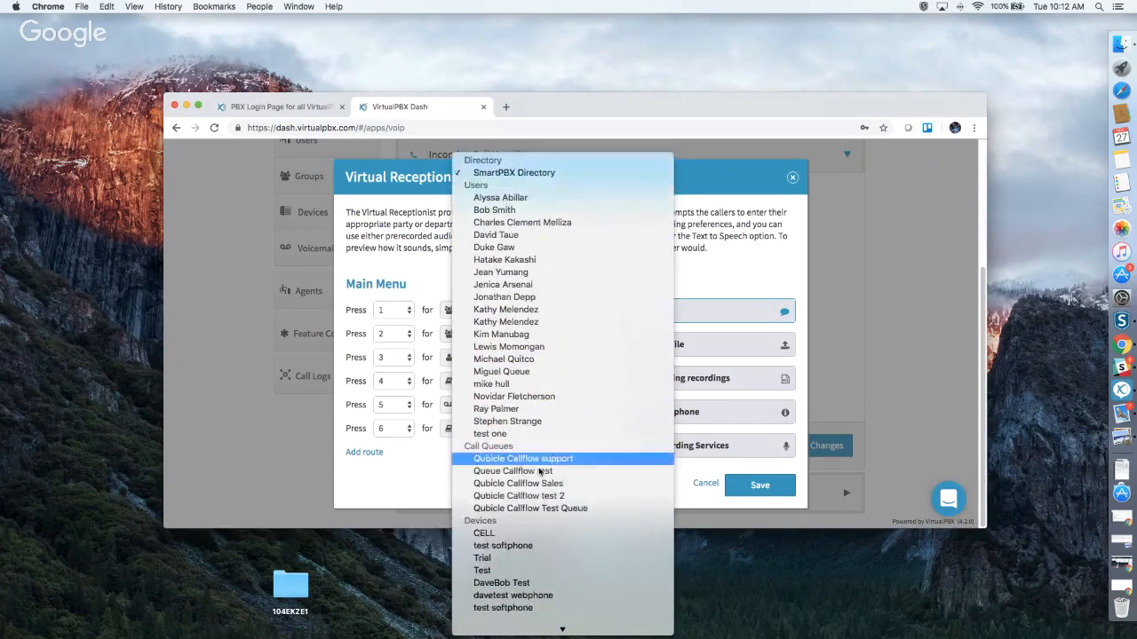
scroll(539, 471, "down", 2)
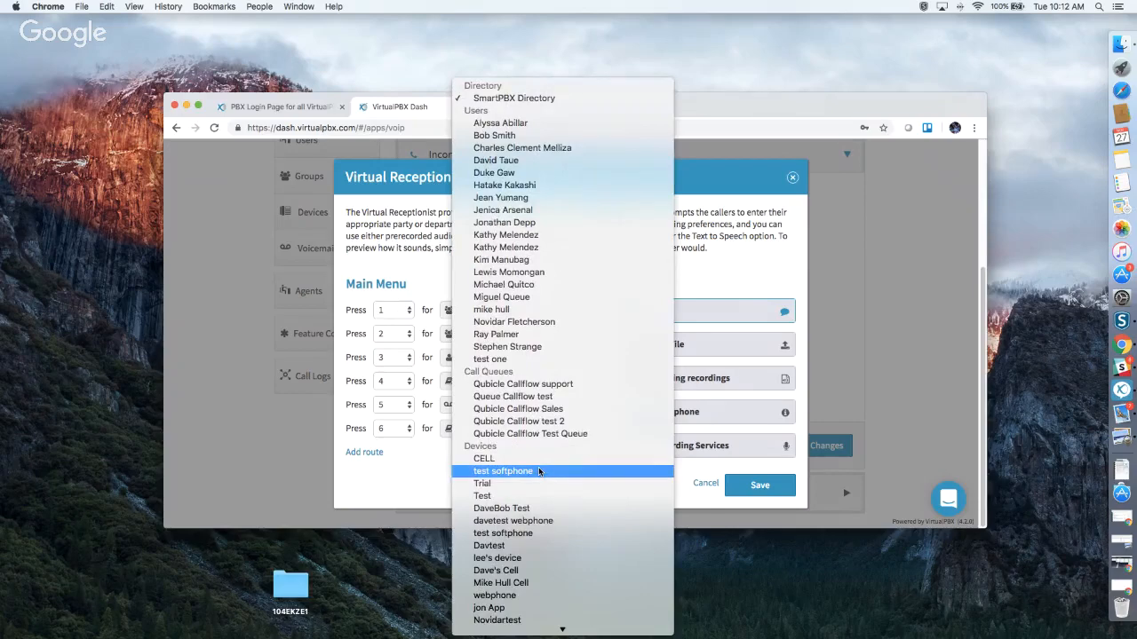
scroll(538, 470, "down", 5)
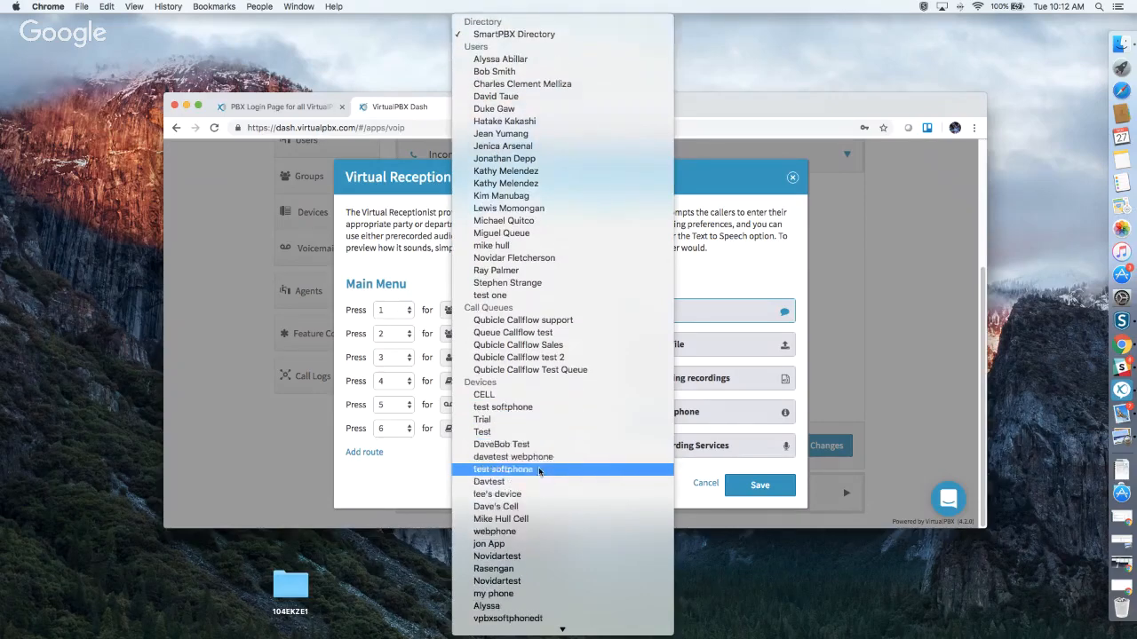
scroll(538, 472, "down", 1)
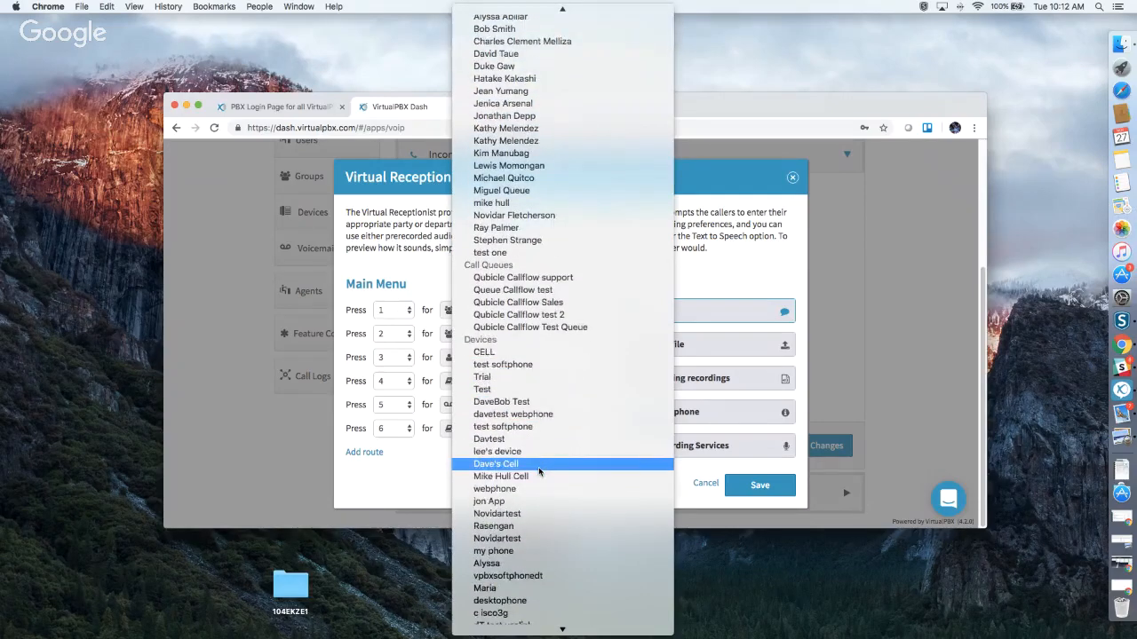
scroll(539, 469, "down", 10)
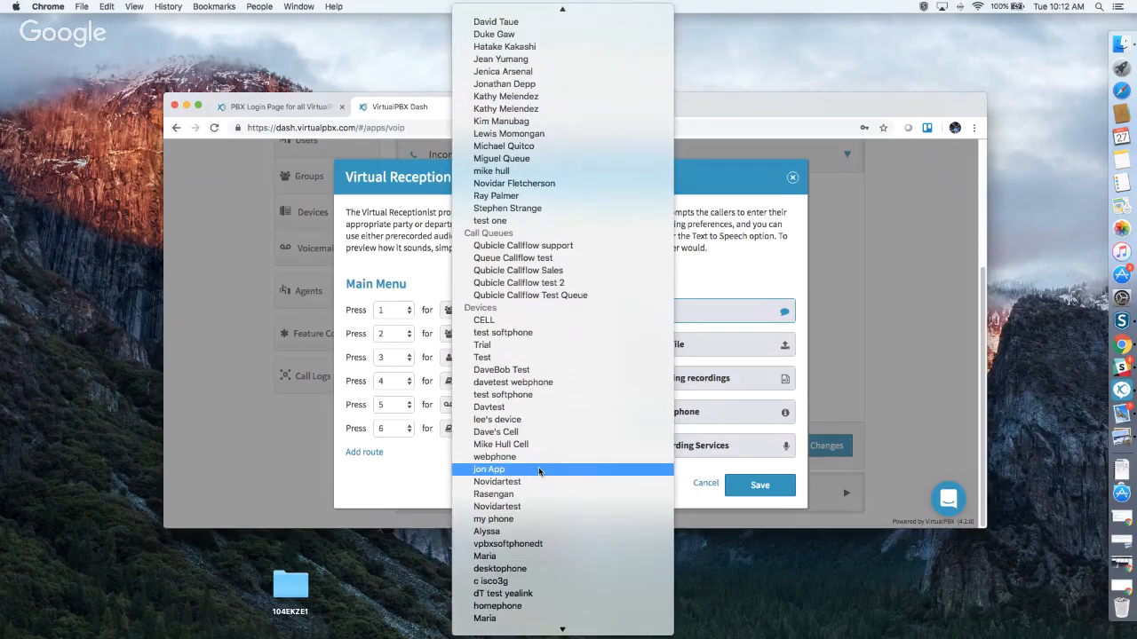
scroll(538, 472, "down", 12)
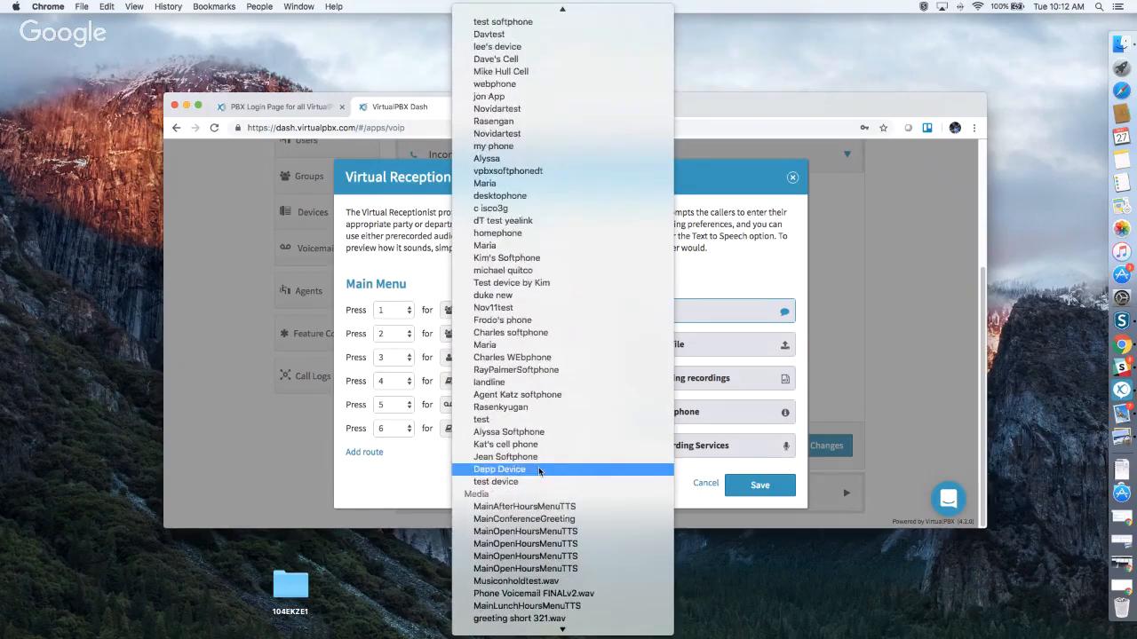
scroll(538, 471, "down", 4)
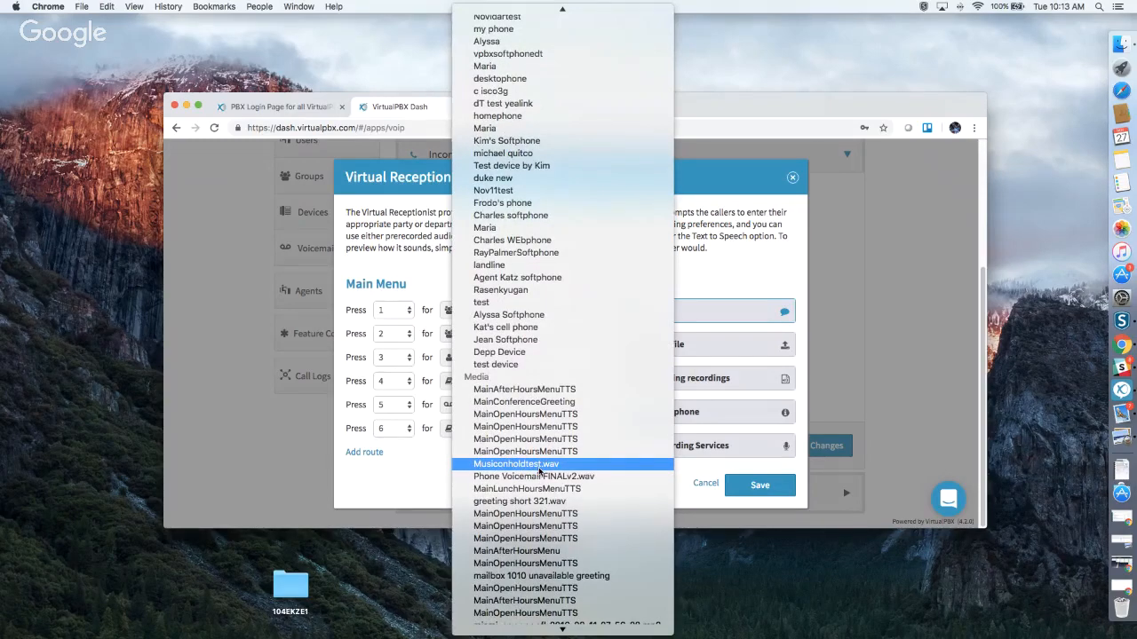
scroll(538, 470, "down", 10)
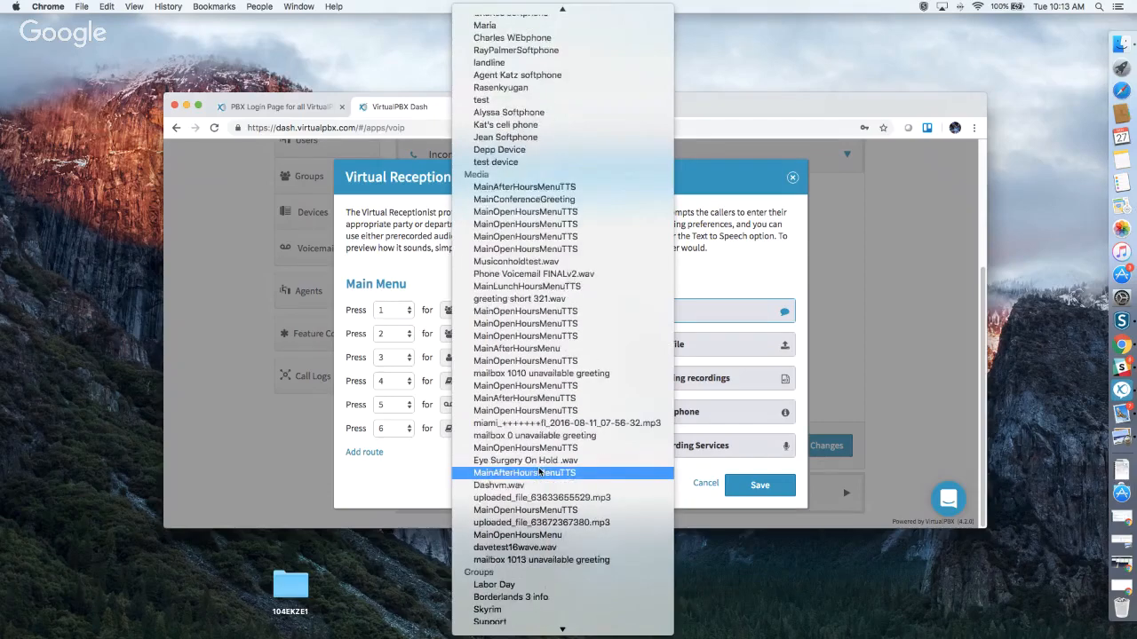
scroll(538, 470, "down", 3)
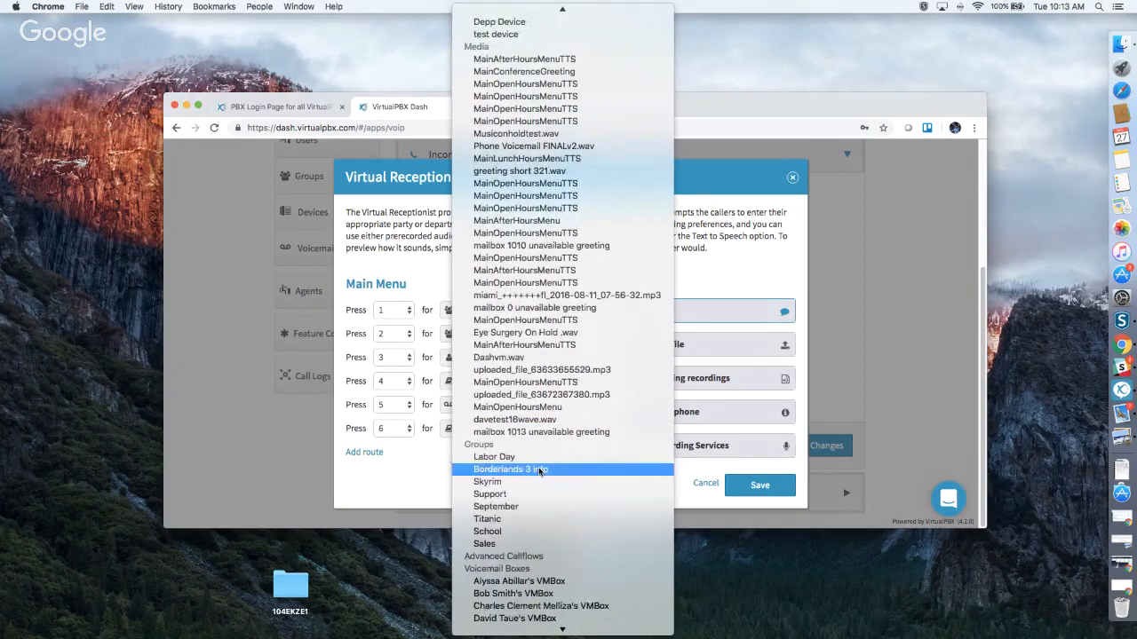
scroll(538, 471, "down", 8)
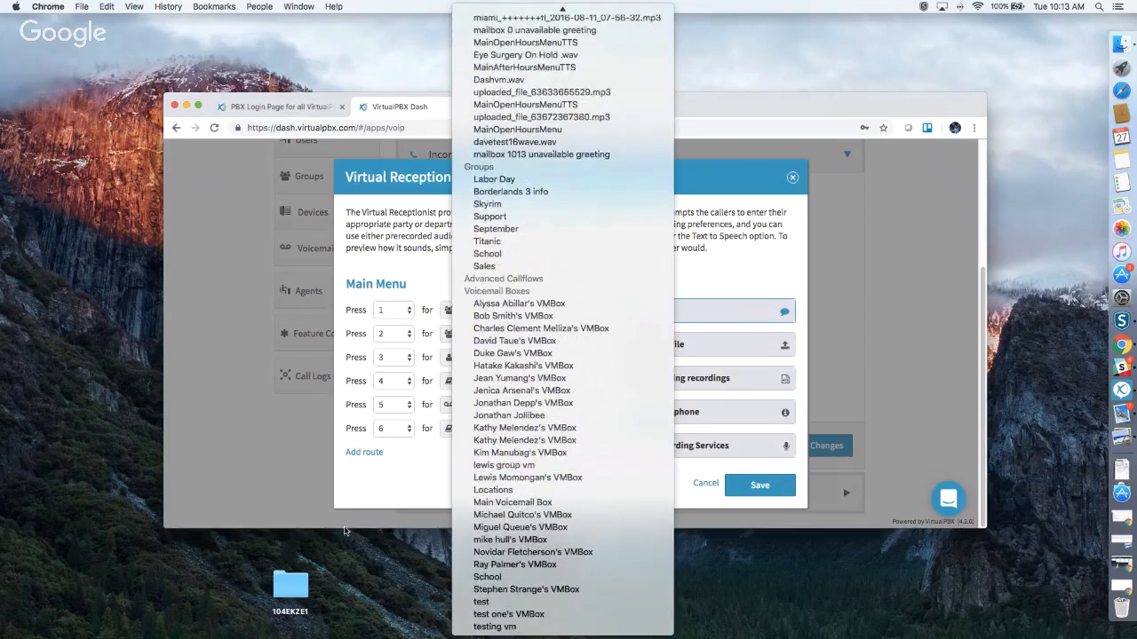
left_click(350, 530)
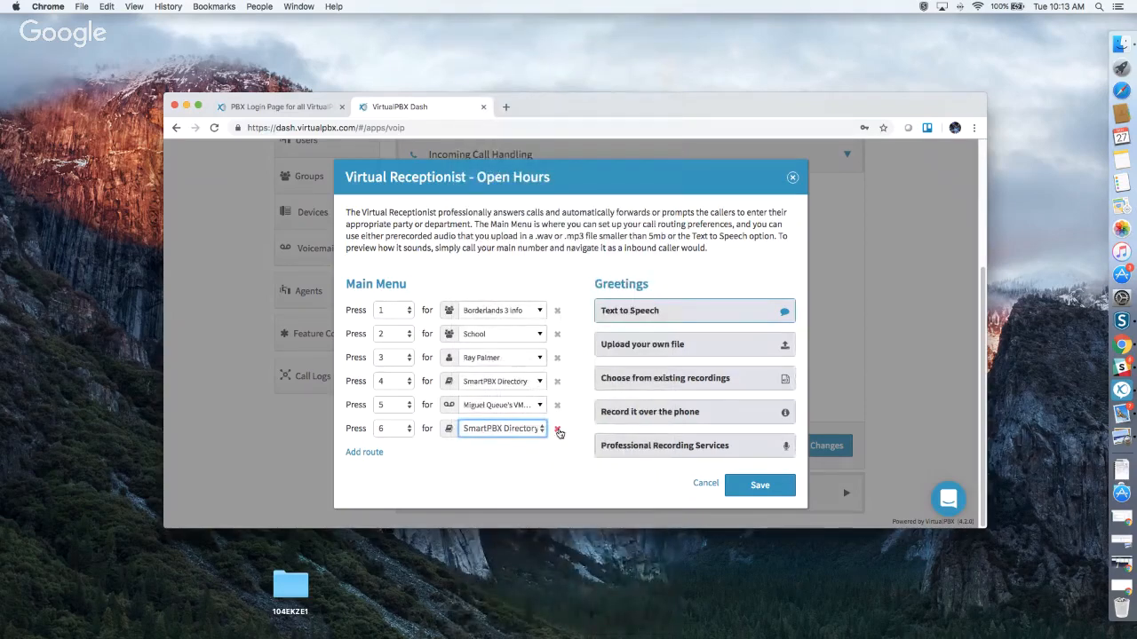
Remove the key-6 route, then review the text-to-speech, upload, existing-recording and record-by-phone greeting options.
left_click(557, 430)
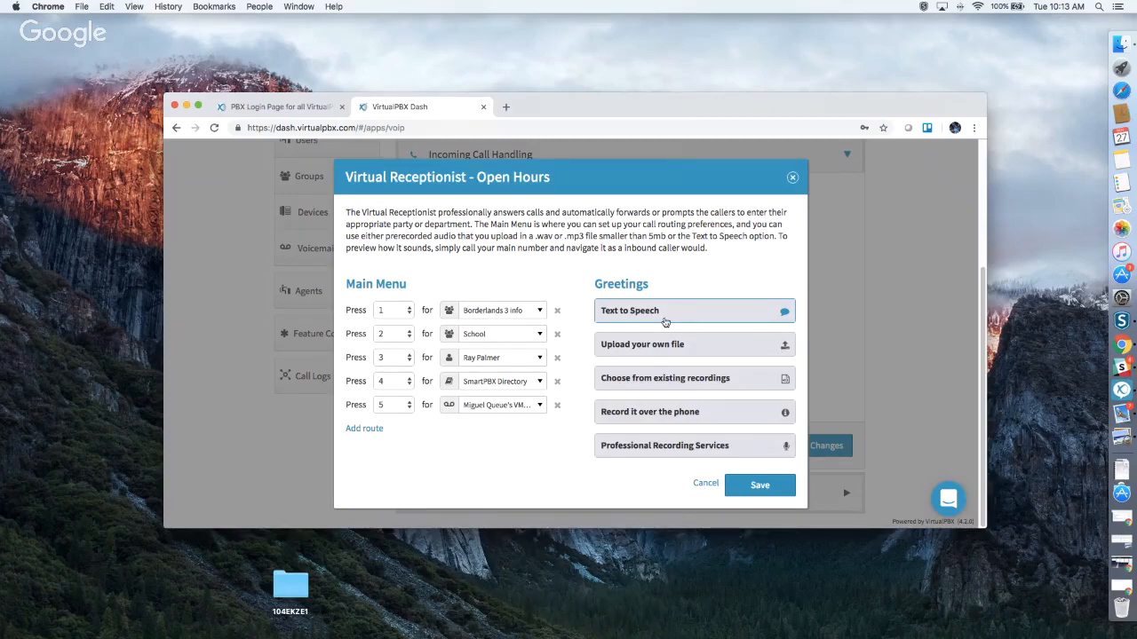
left_click(666, 313)
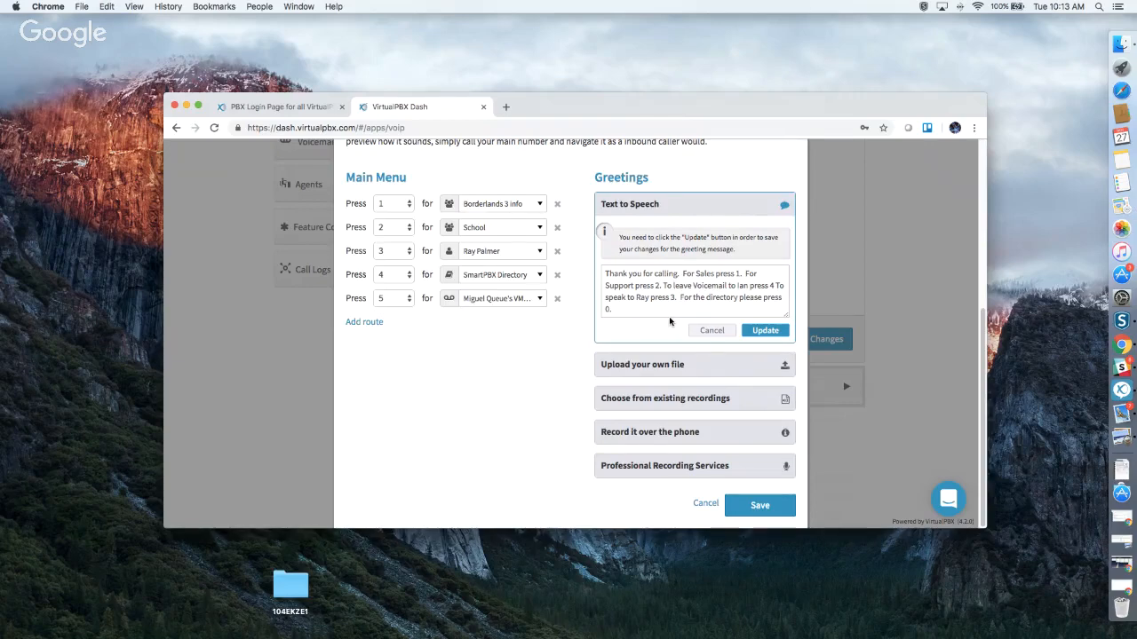
left_click(678, 364)
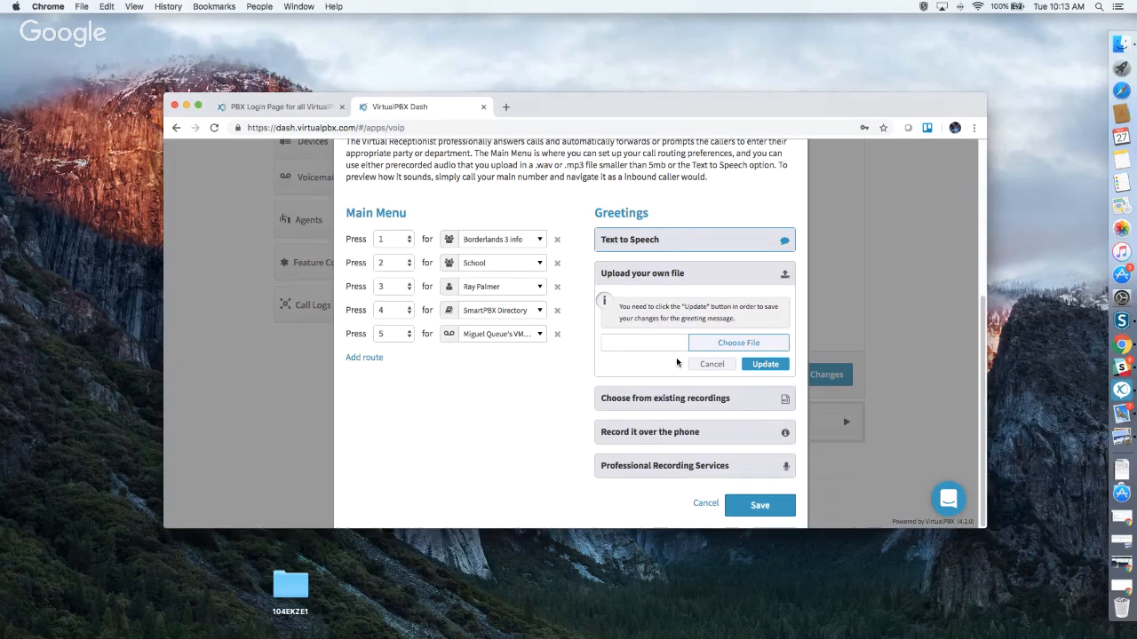
left_click(665, 406)
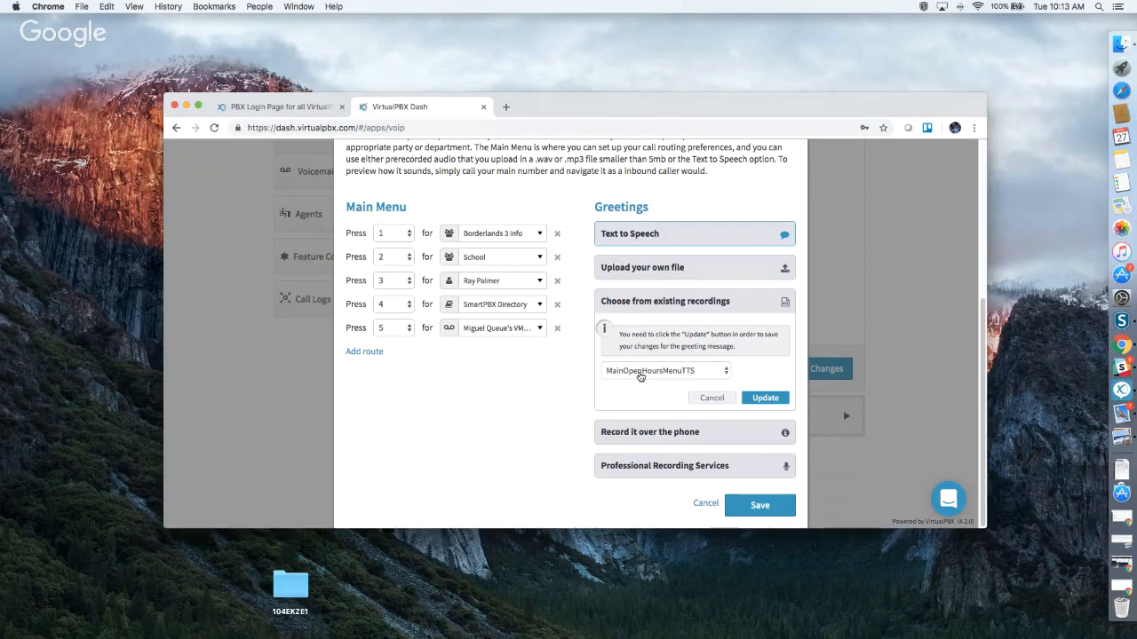
left_click(634, 431)
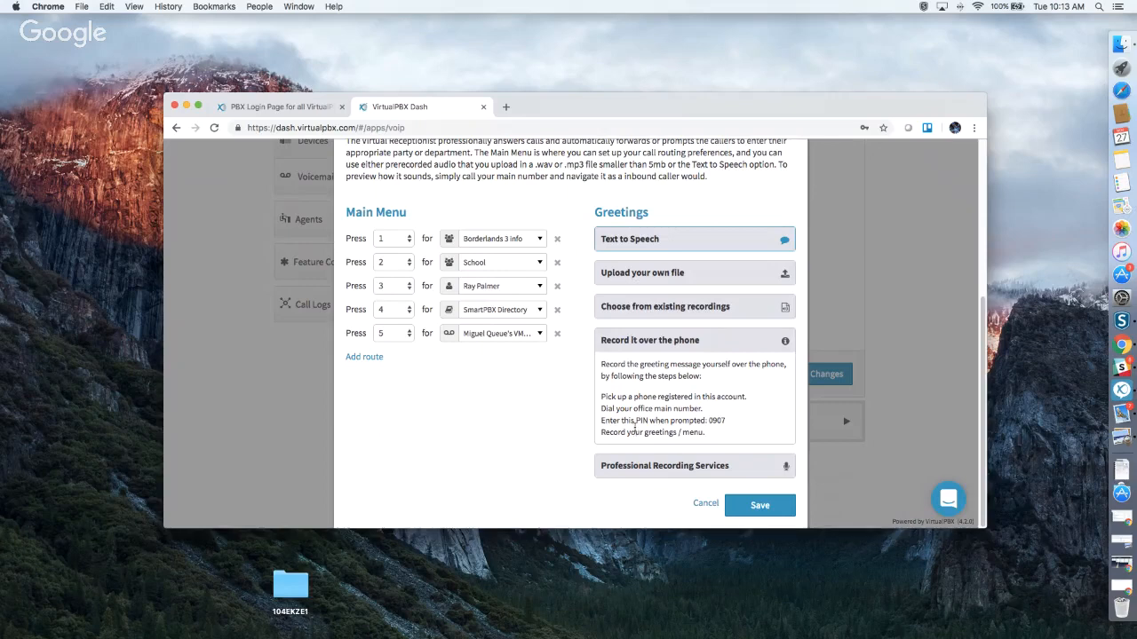
left_click_drag(602, 397, 705, 397)
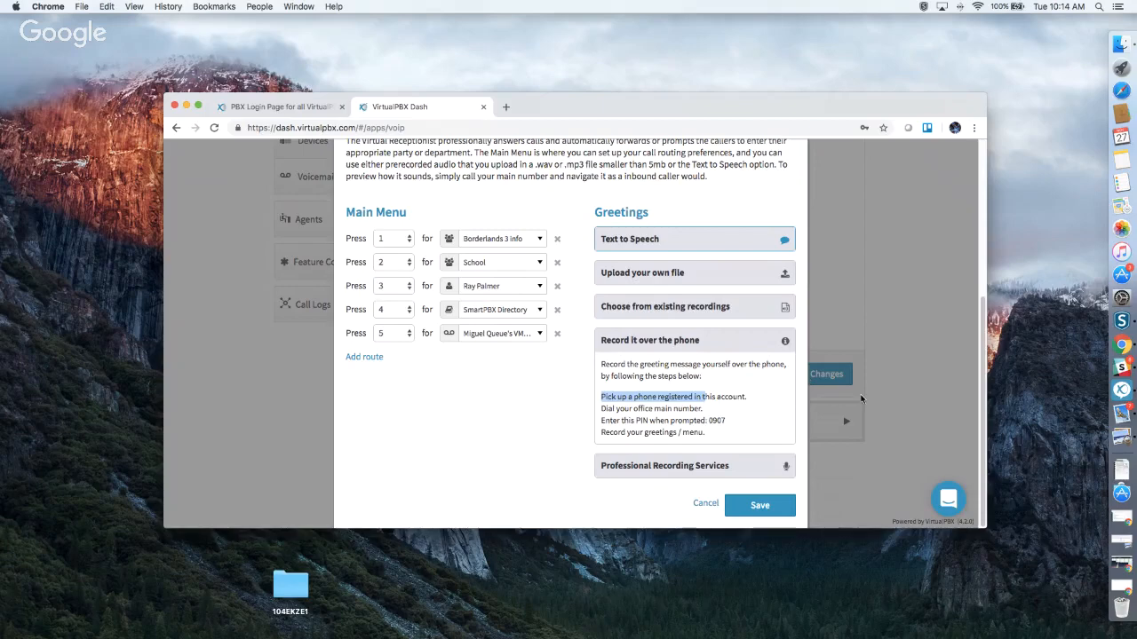
left_click(712, 423)
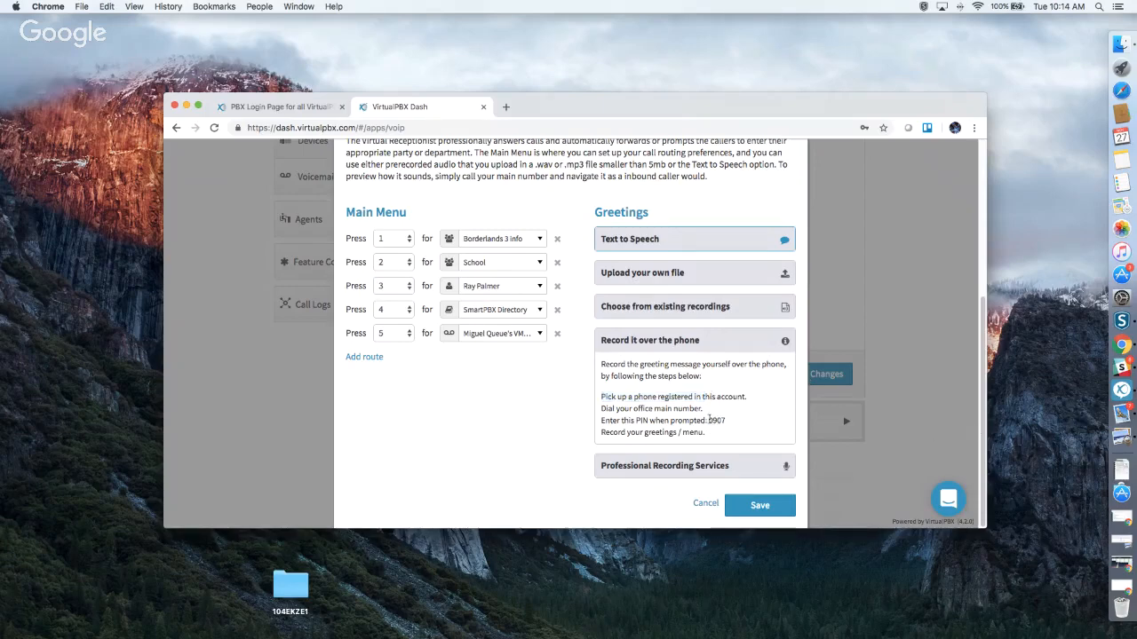
left_click_drag(712, 423, 726, 425)
Expand Professional Recording Services and order a greeting, opening Snap Recordings in a new tab.
left_click(620, 467)
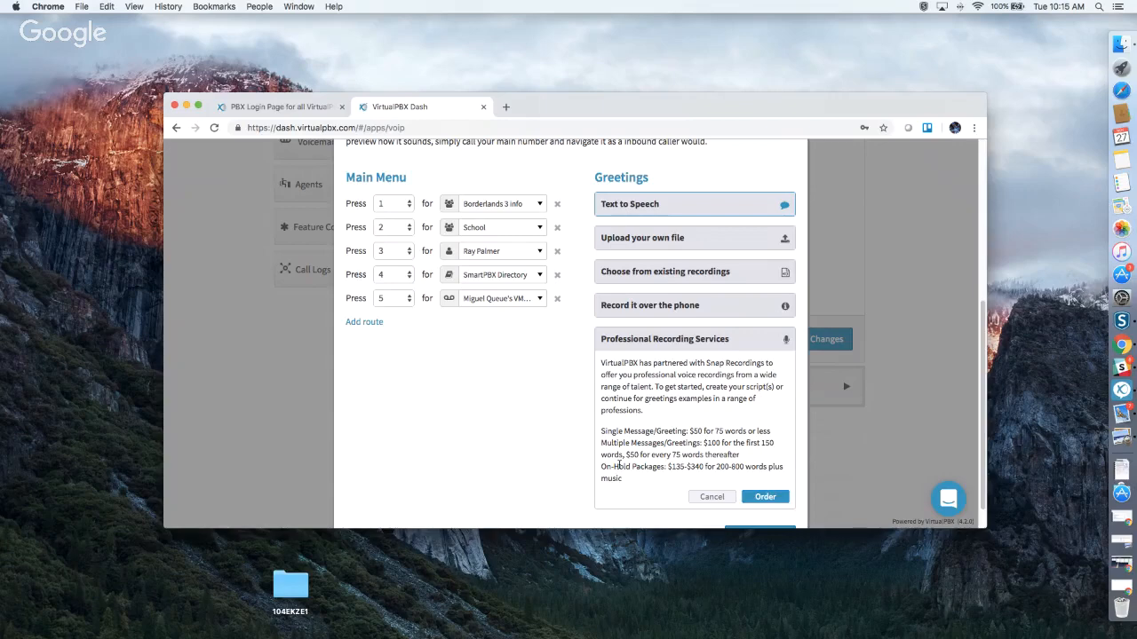
left_click(759, 496)
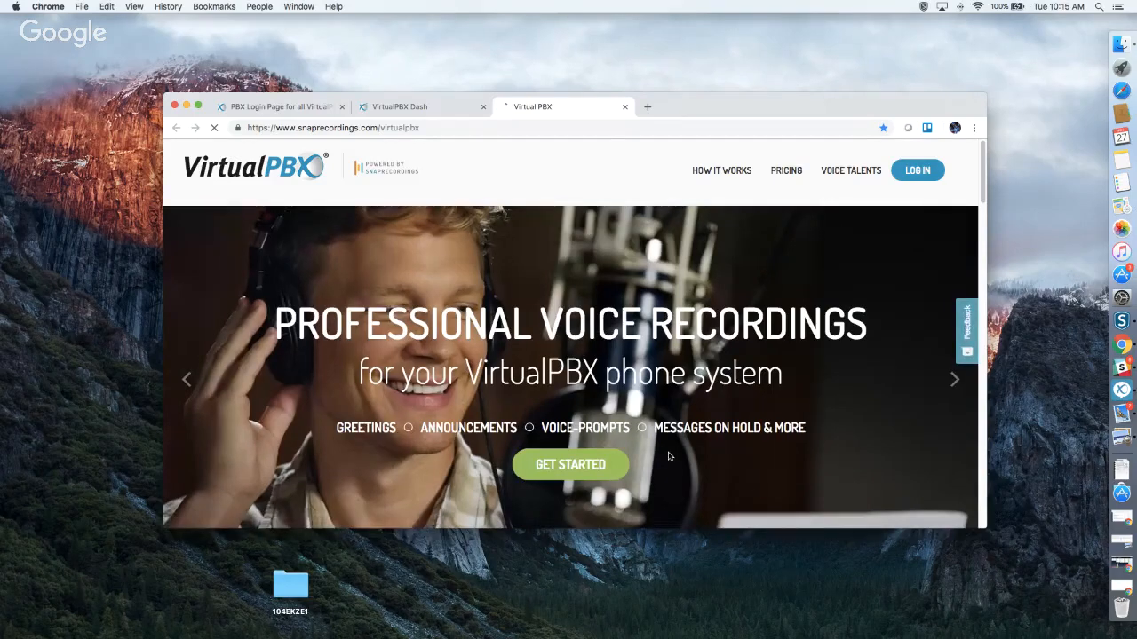
Scroll through Snap Recordings' examples, prices and add-ons, then close that tab.
scroll(657, 408, "down", 5)
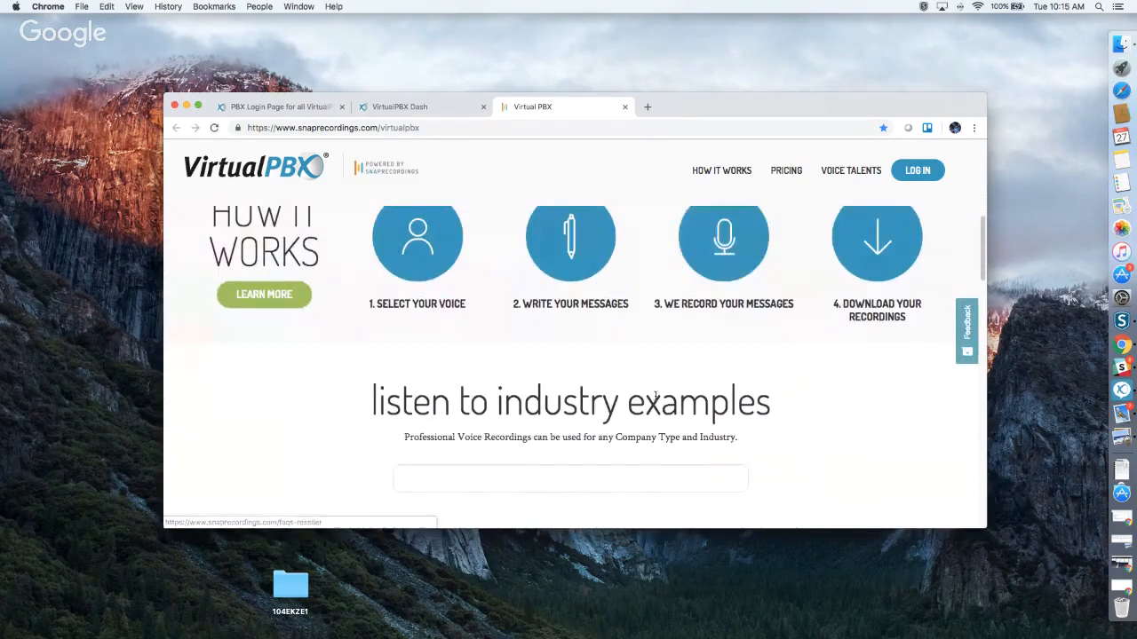
scroll(655, 398, "down", 3)
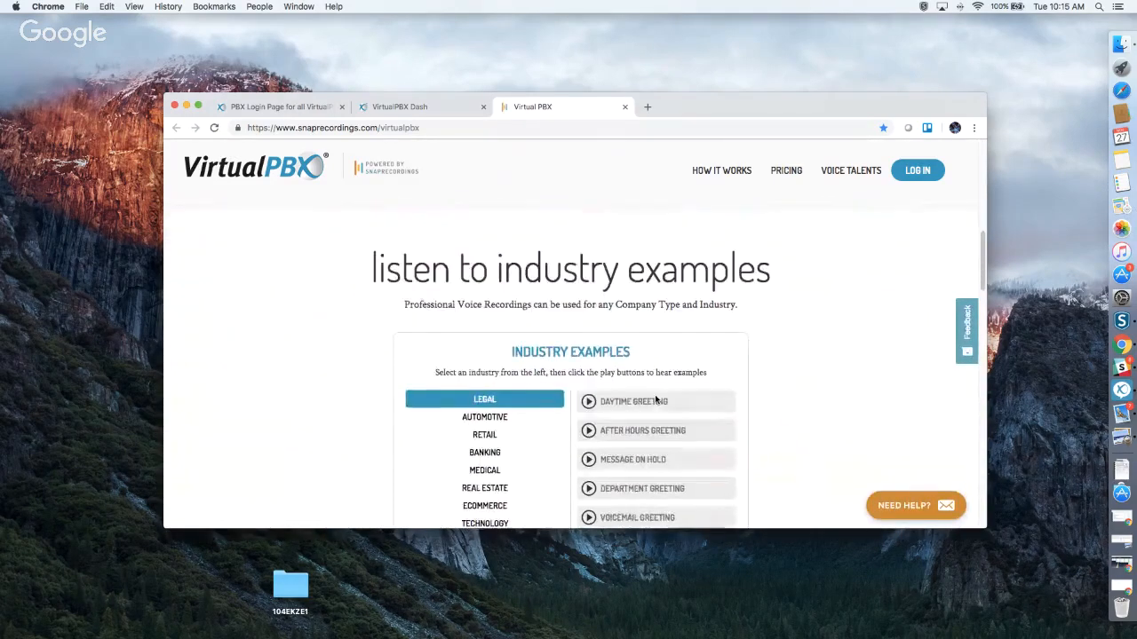
scroll(656, 399, "down", 10)
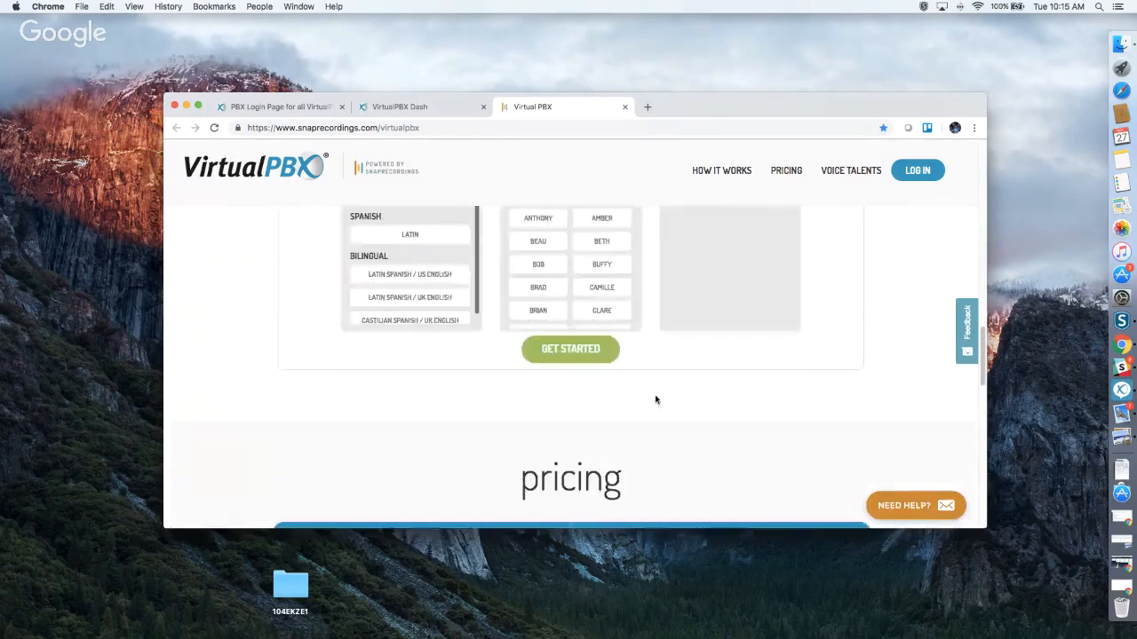
scroll(655, 399, "down", 4)
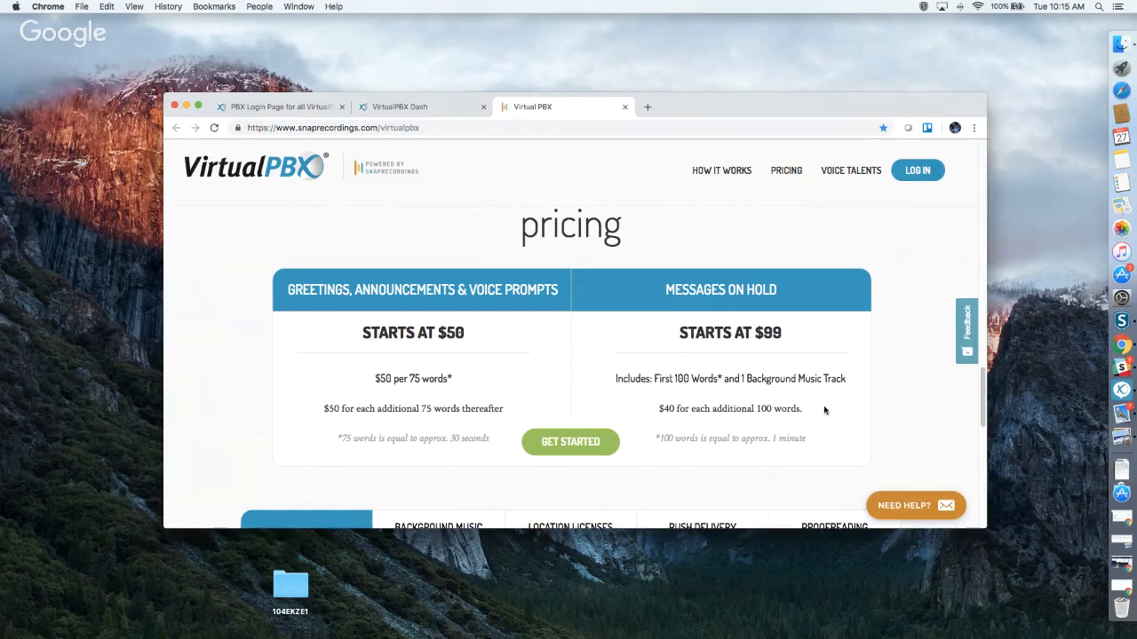
scroll(824, 410, "down", 3)
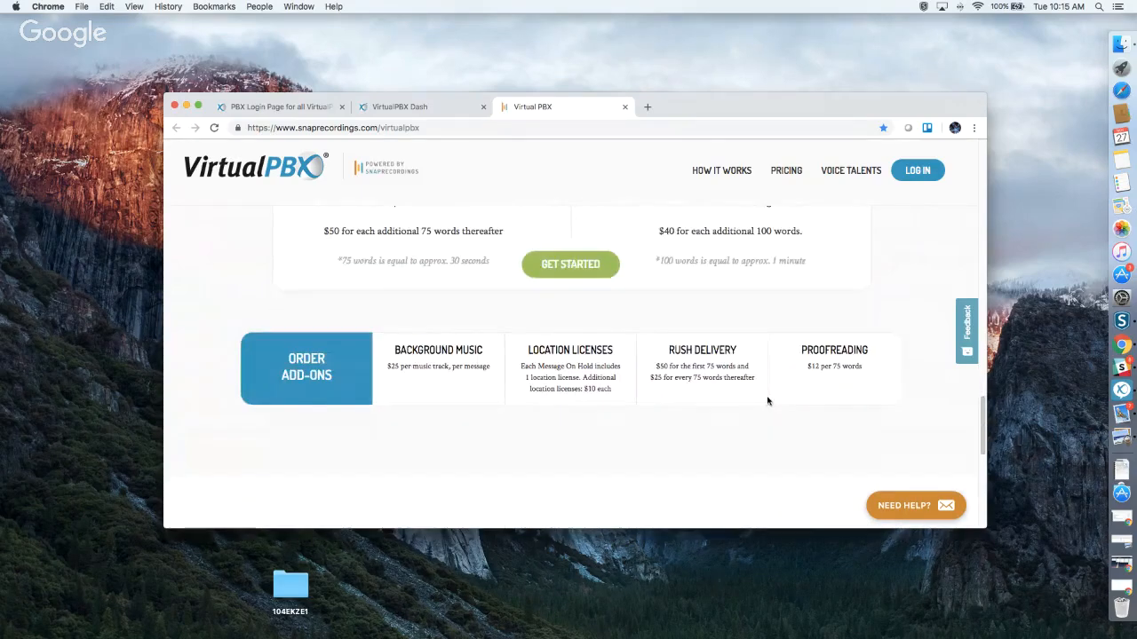
scroll(742, 389, "up", 4)
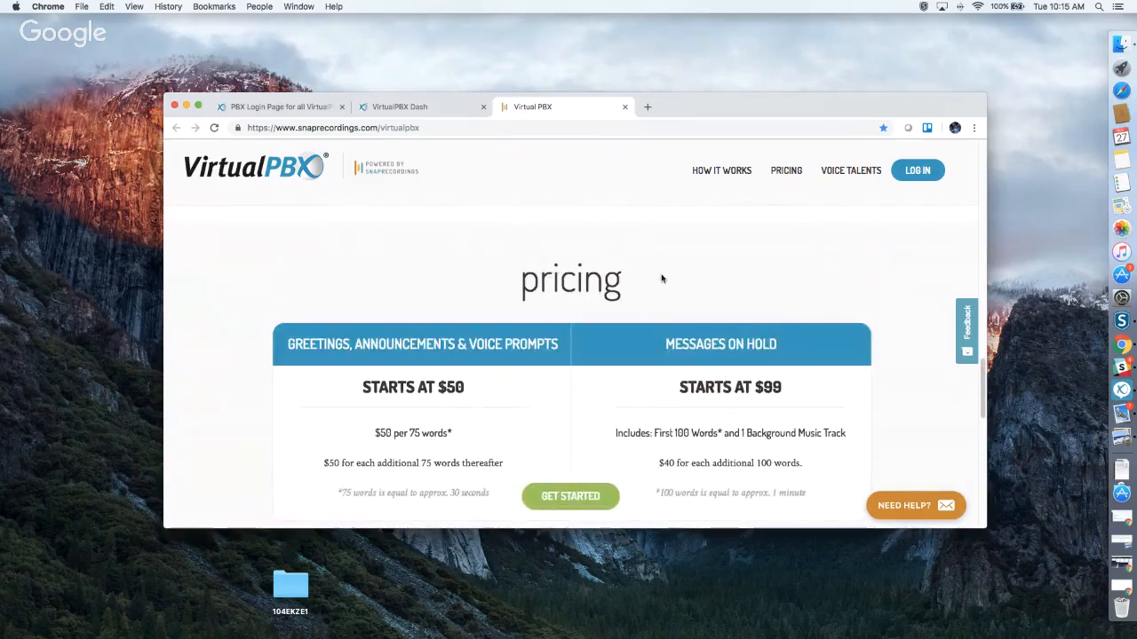
left_click(625, 108)
Save the Virtual Receptionist greeting and menu, then save the open-hours call strategy.
scroll(592, 423, "down", 1)
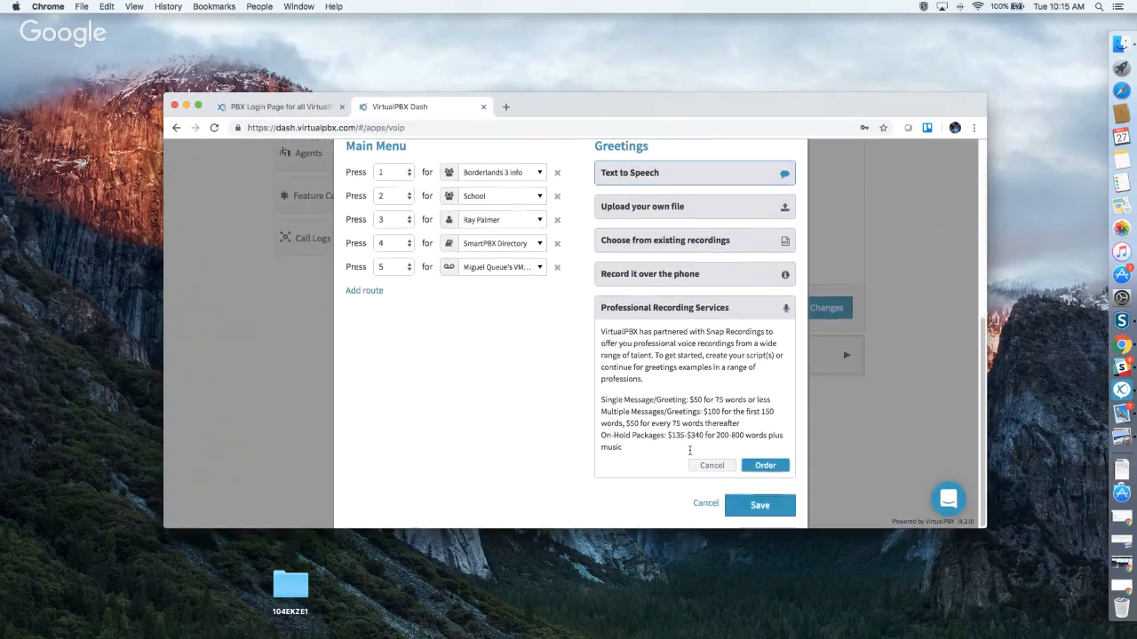
scroll(637, 366, "up", 2)
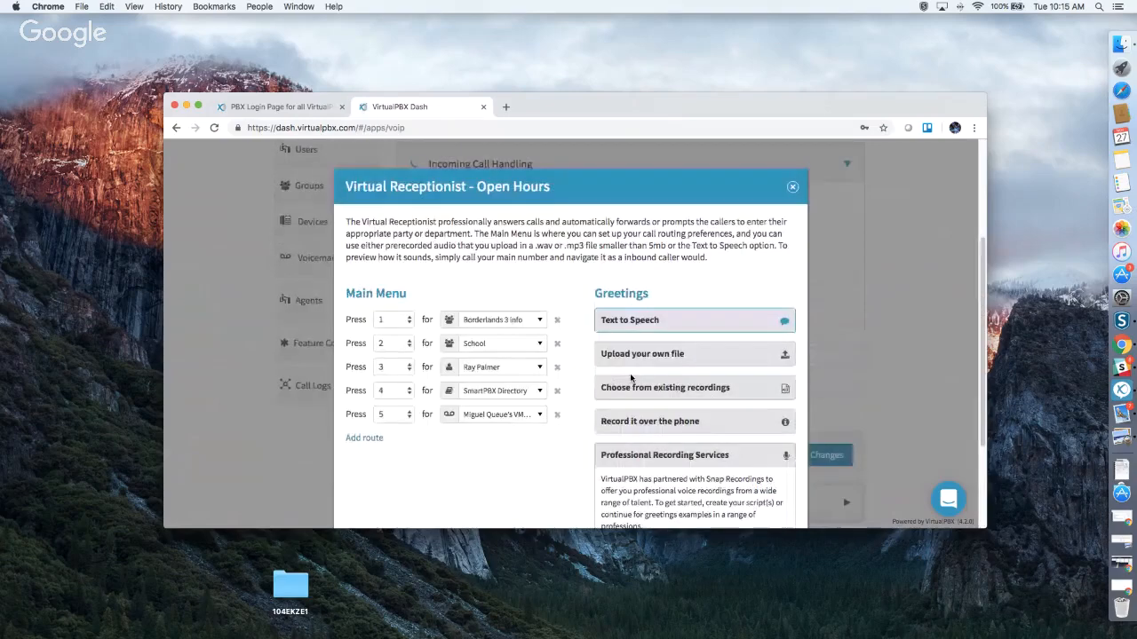
scroll(630, 377, "down", 3)
left_click(764, 465)
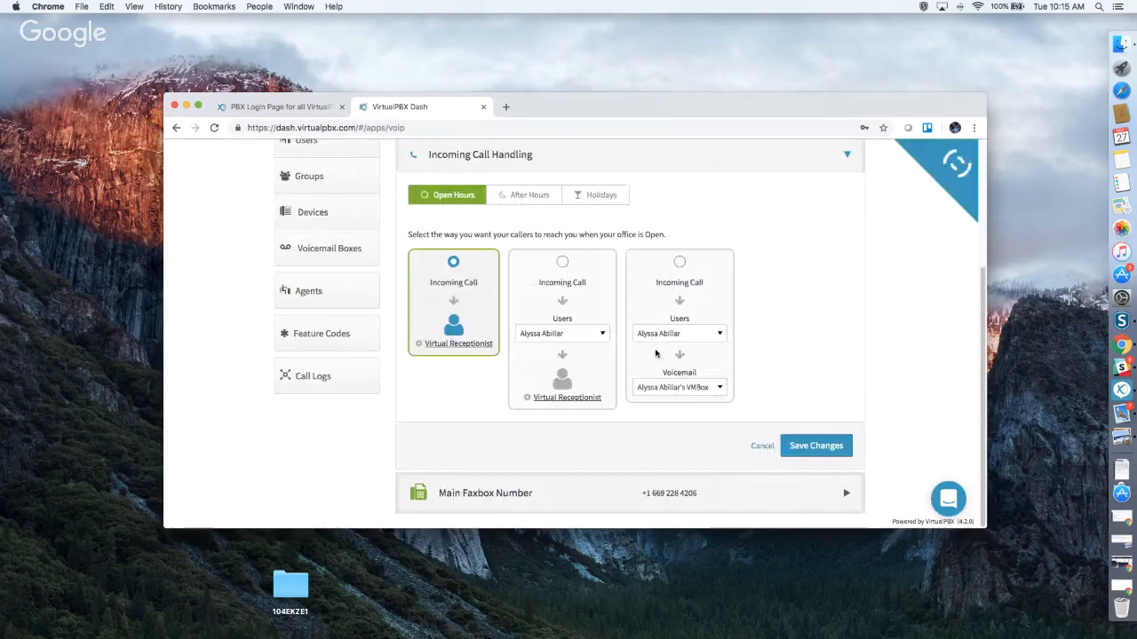
left_click(816, 446)
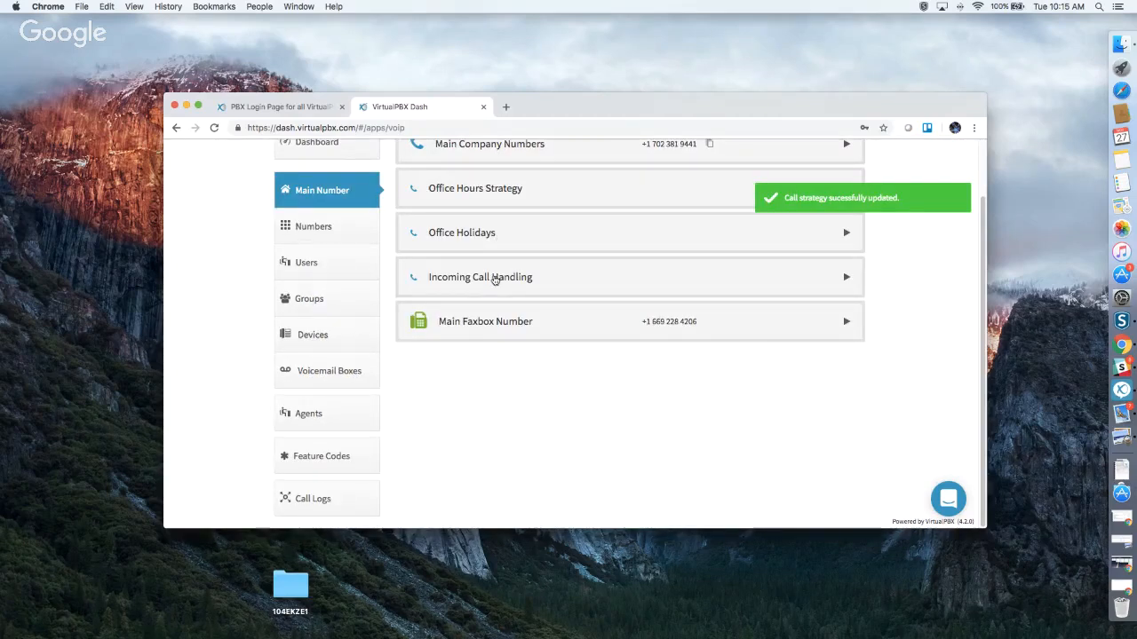
Reopen Incoming Call Handling and try the user-first open-hours route without changing the user.
left_click(496, 278)
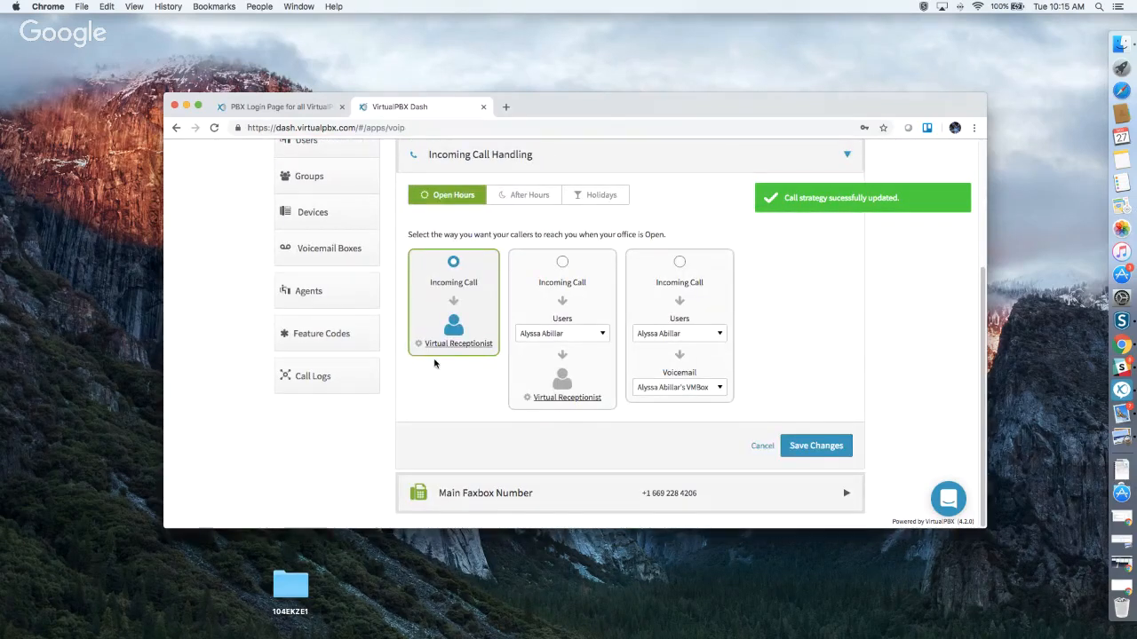
left_click(562, 263)
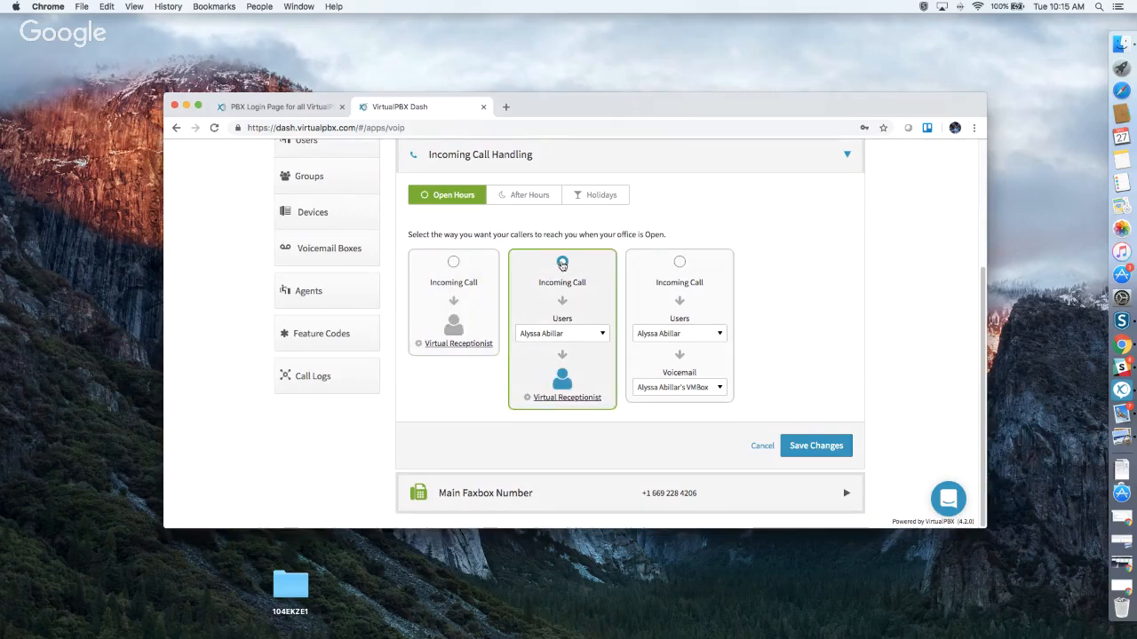
left_click(560, 334)
scroll(592, 431, "down", 15)
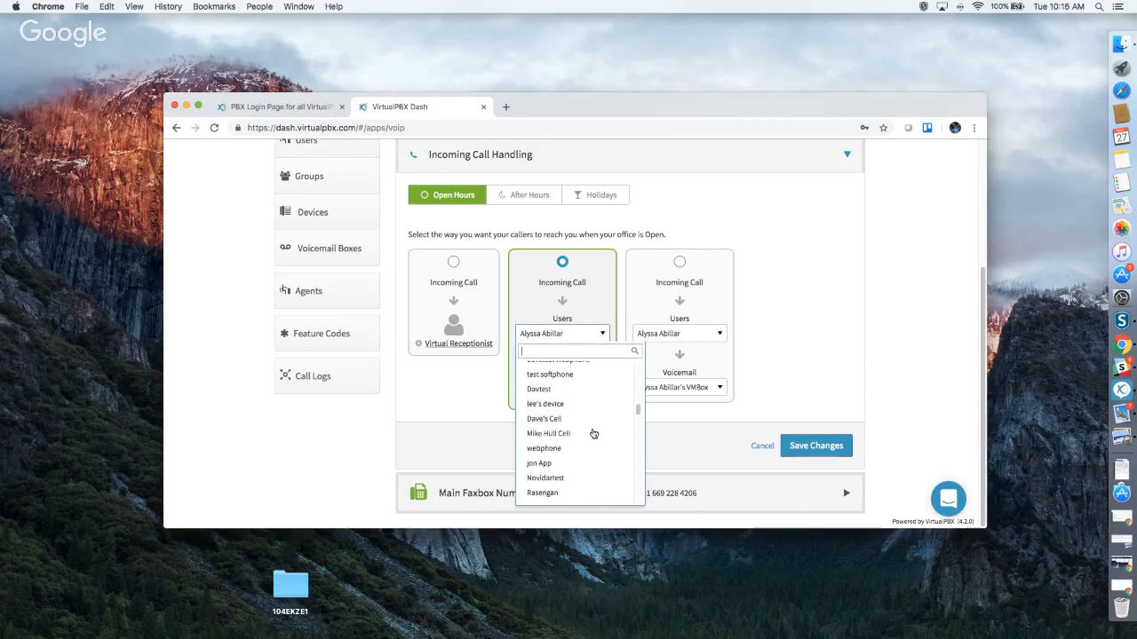
scroll(594, 433, "down", 5)
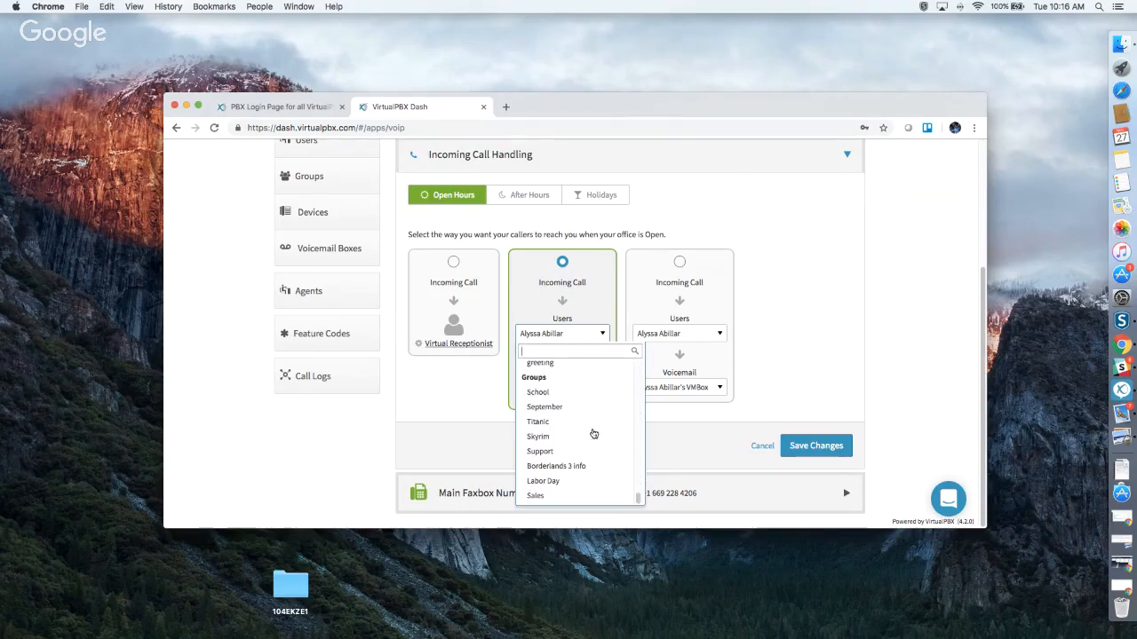
scroll(593, 435, "up", 6)
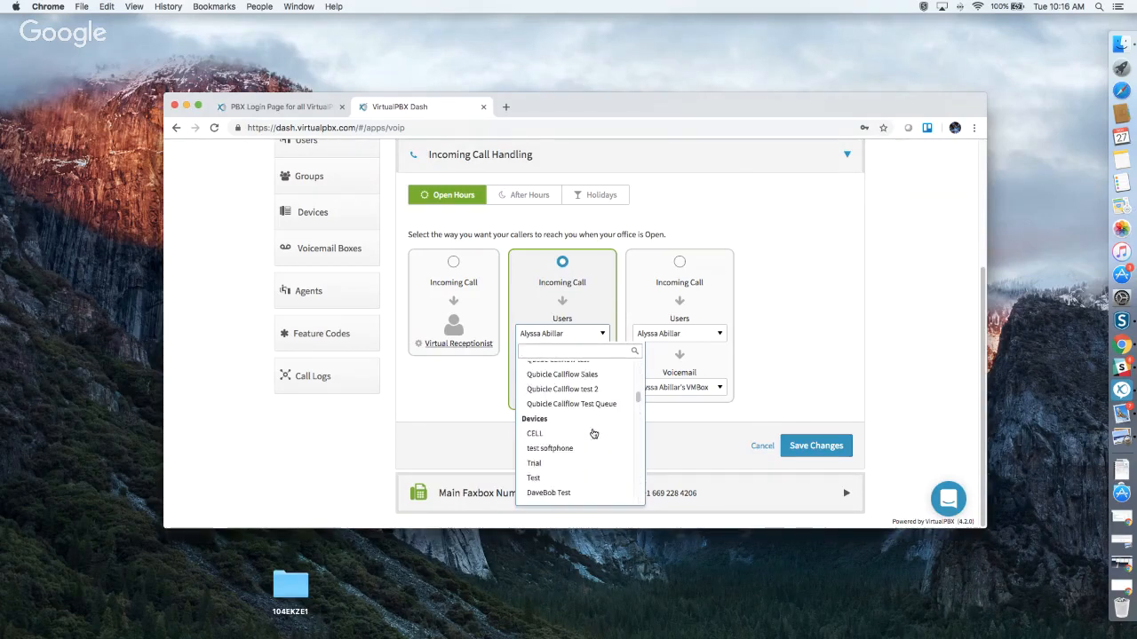
left_click(594, 296)
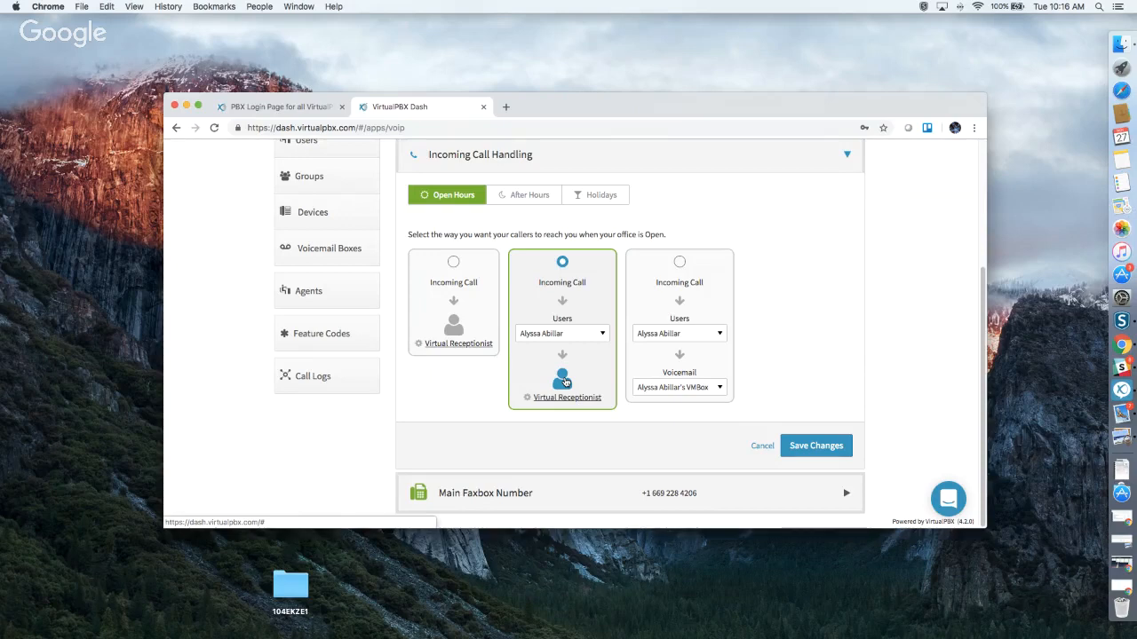
Try user-then-voicemail and straight-to-voicemail for open hours, then revert to the Virtual Receptionist.
left_click(678, 266)
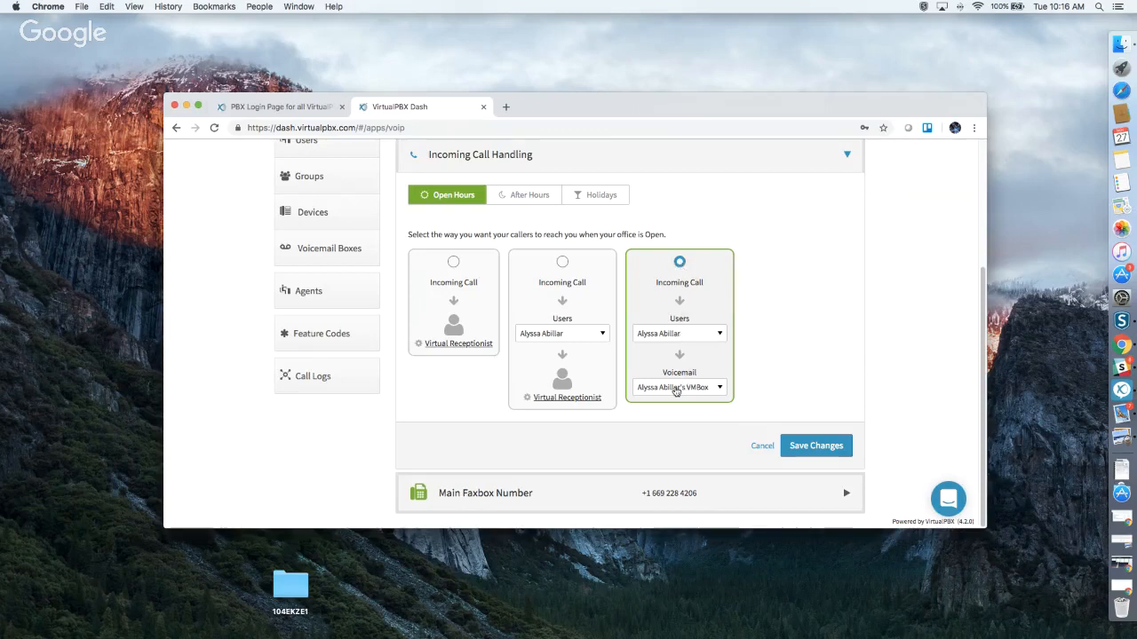
left_click(685, 337)
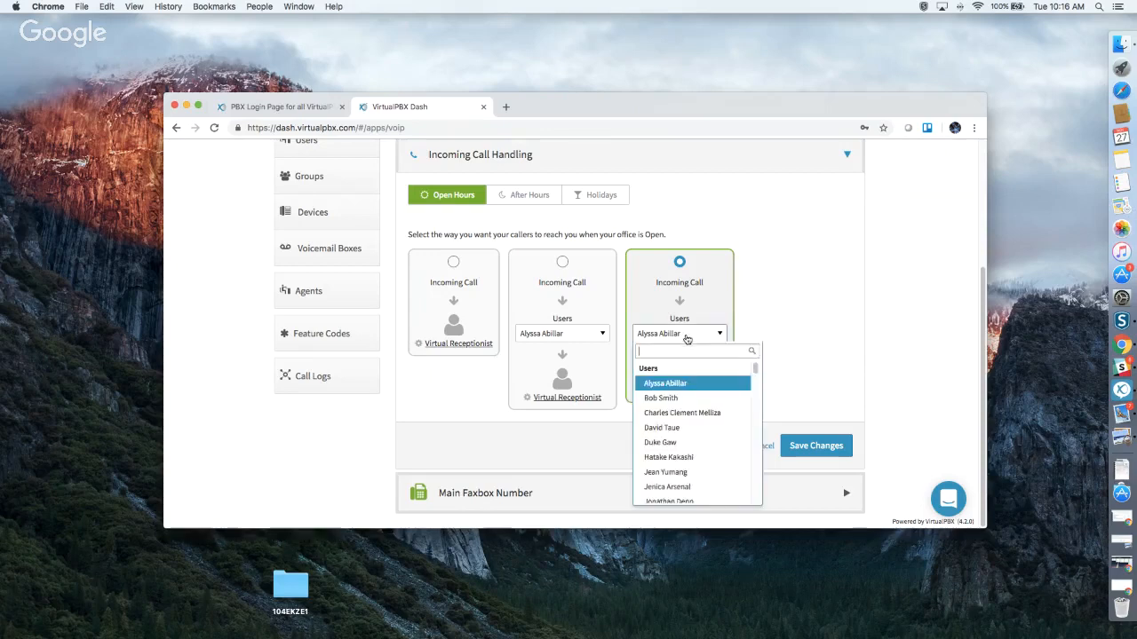
scroll(702, 395, "down", 15)
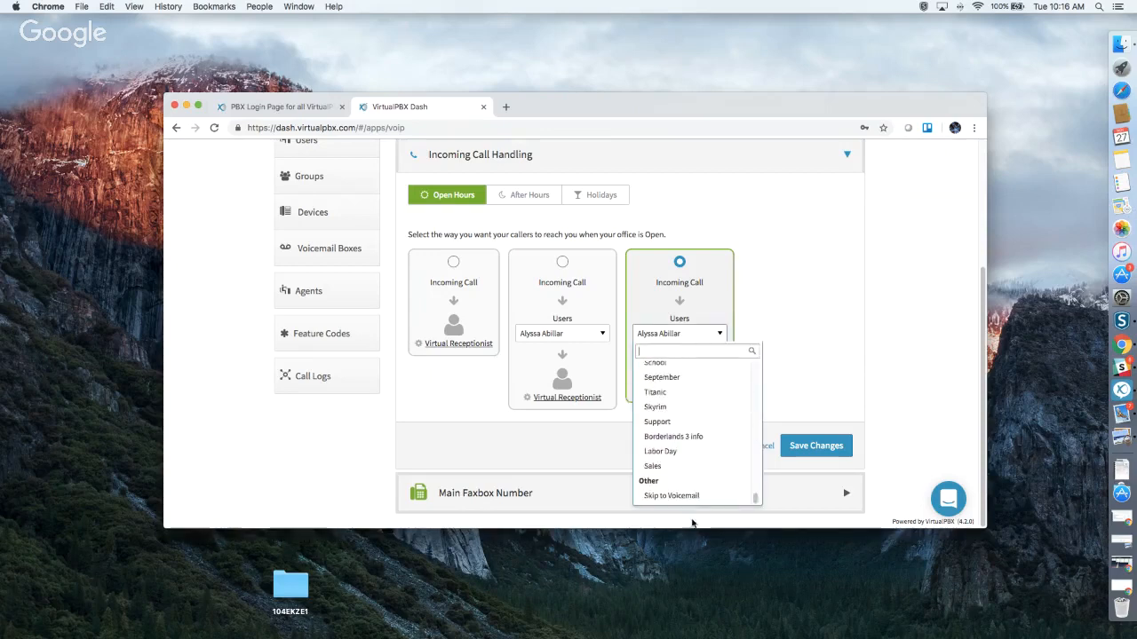
left_click(671, 495)
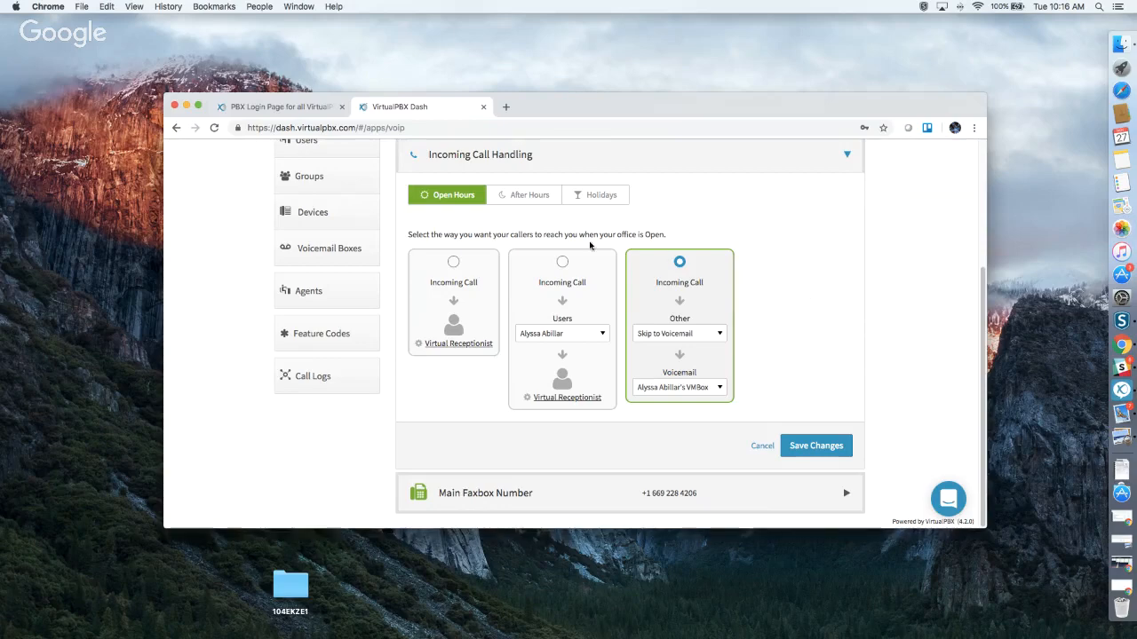
left_click(528, 197)
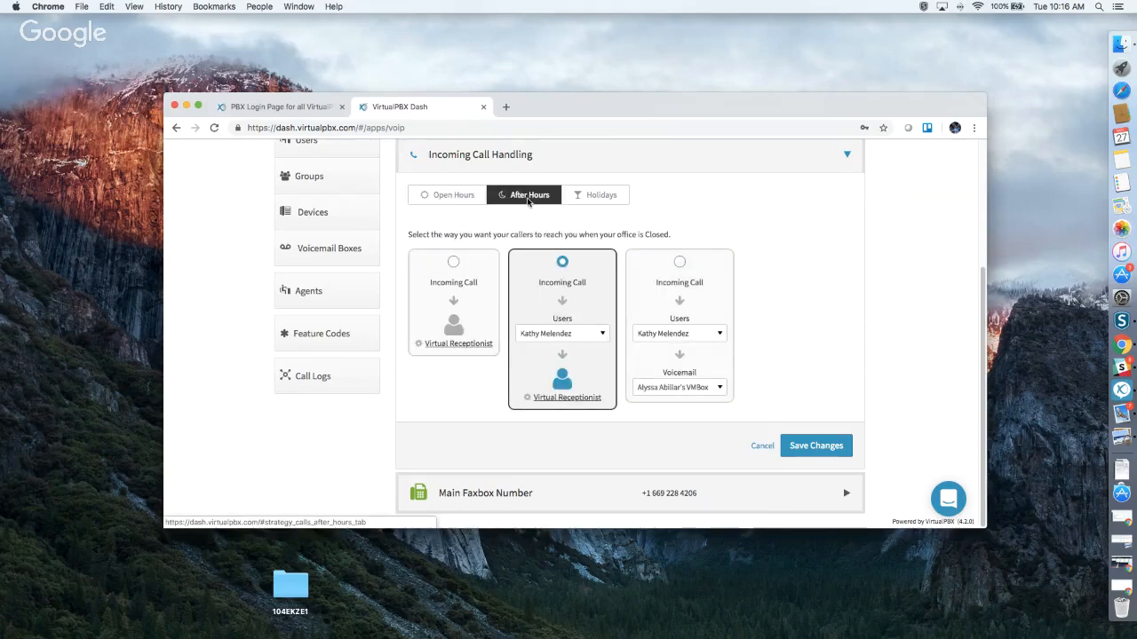
left_click(451, 197)
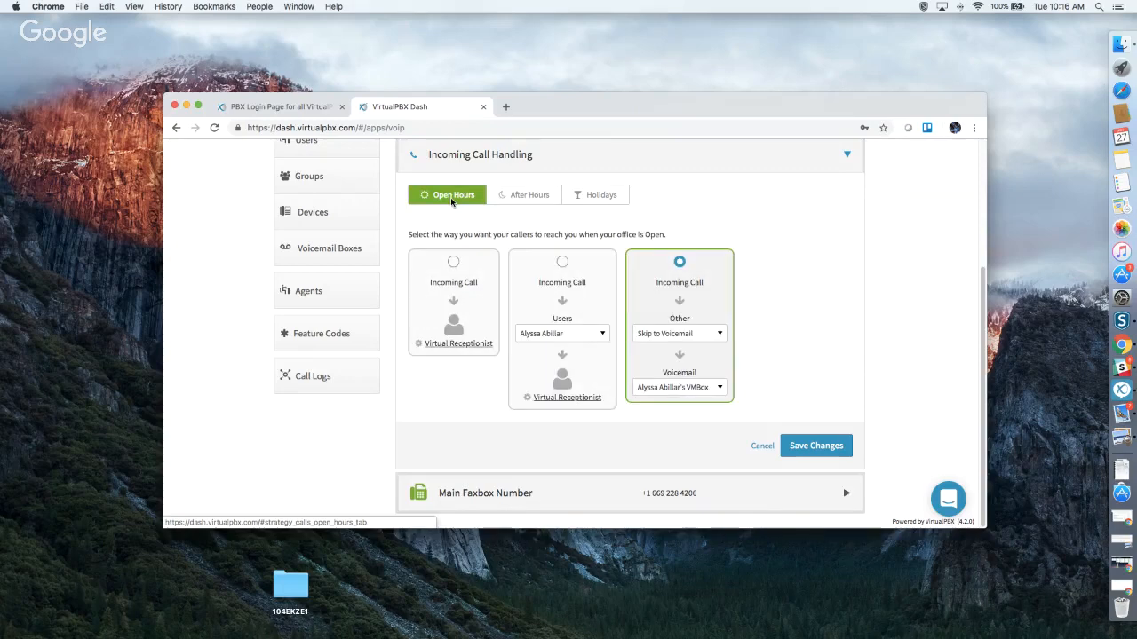
left_click(487, 256)
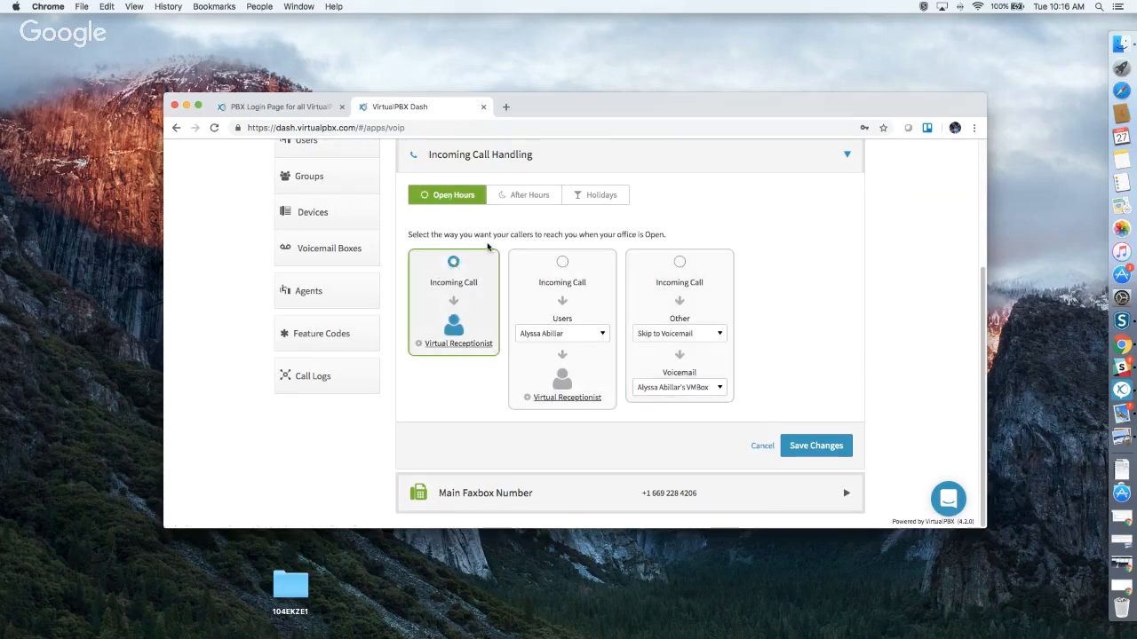
Route after-hours calls to the Virtual Receptionist, review Holidays, and expand Main Faxbox Number.
left_click(523, 197)
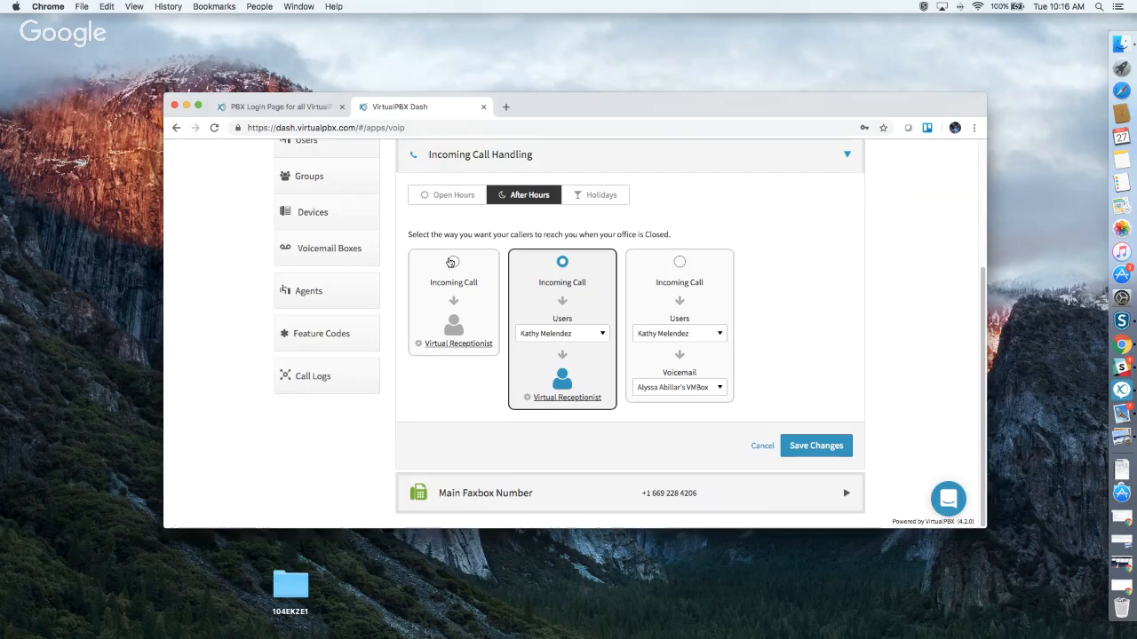
left_click(450, 346)
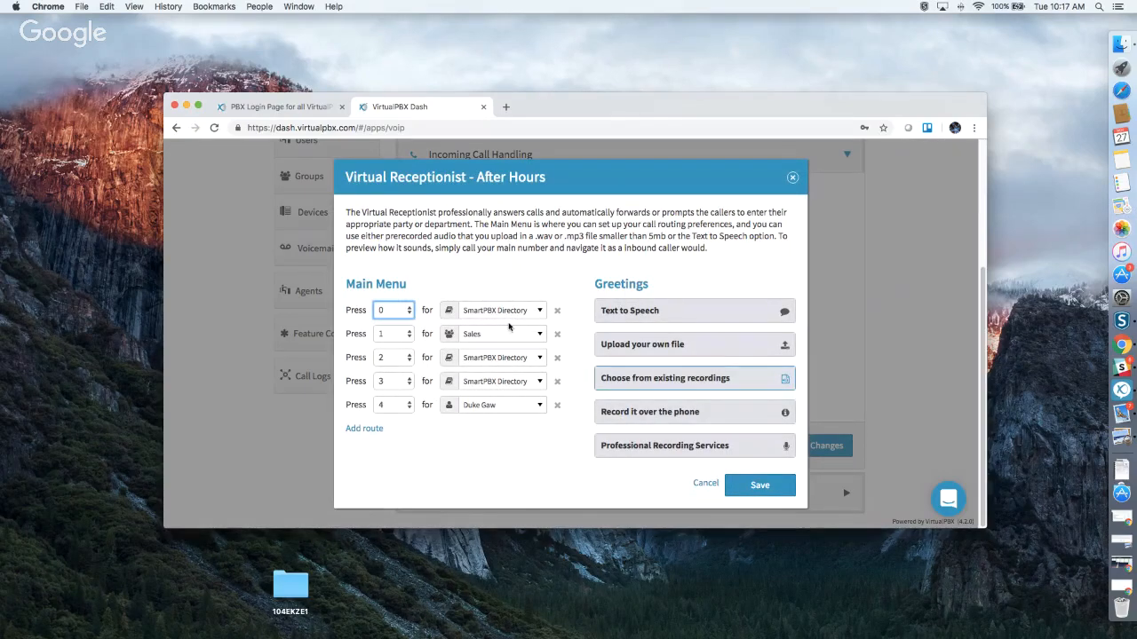
left_click(791, 179)
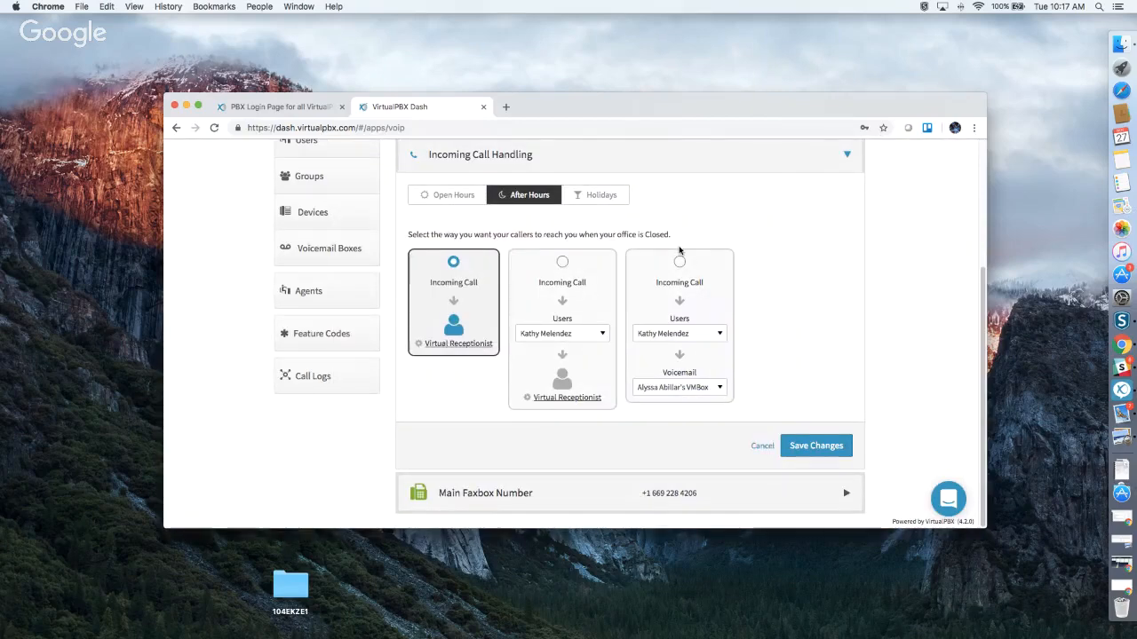
left_click(587, 203)
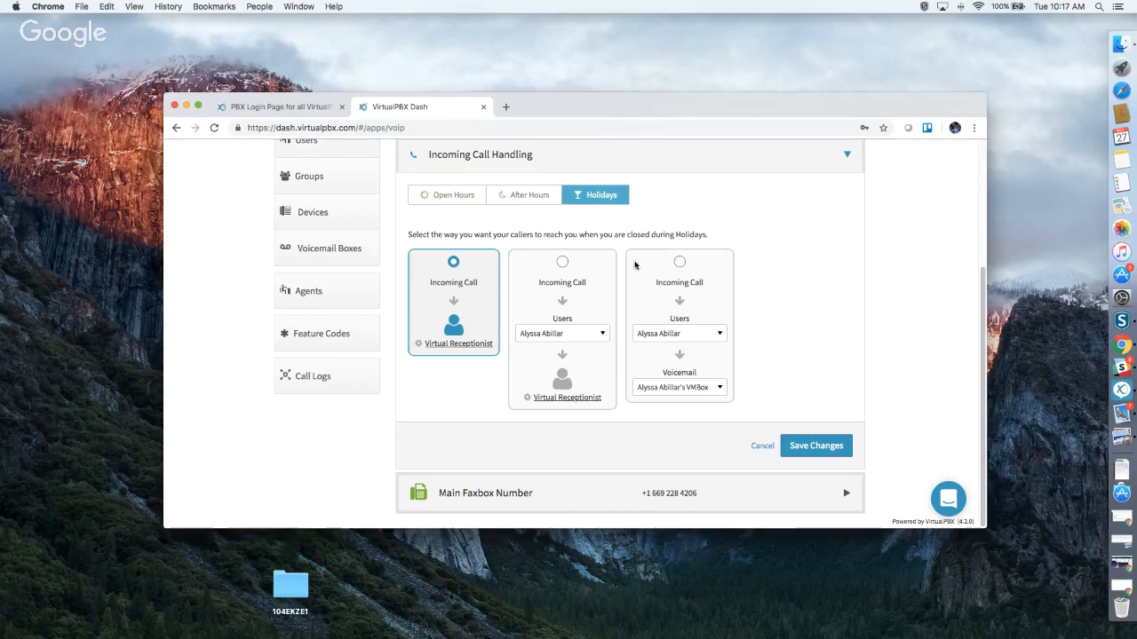
left_click(569, 504)
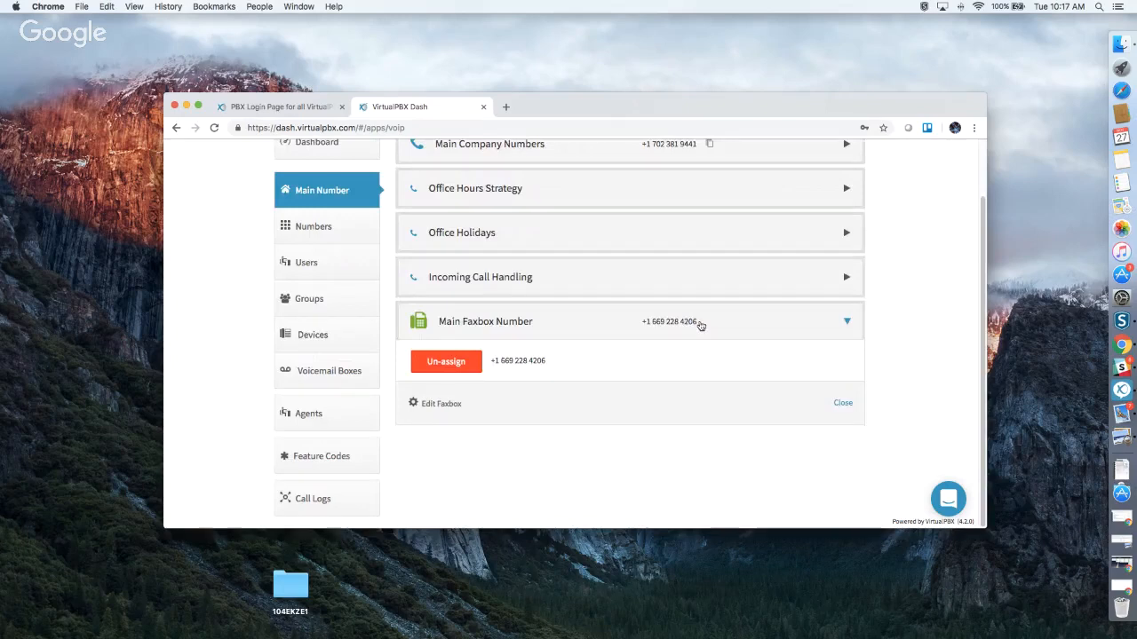
Check the main faxbox settings without changes, then go to the Numbers page.
left_click(428, 405)
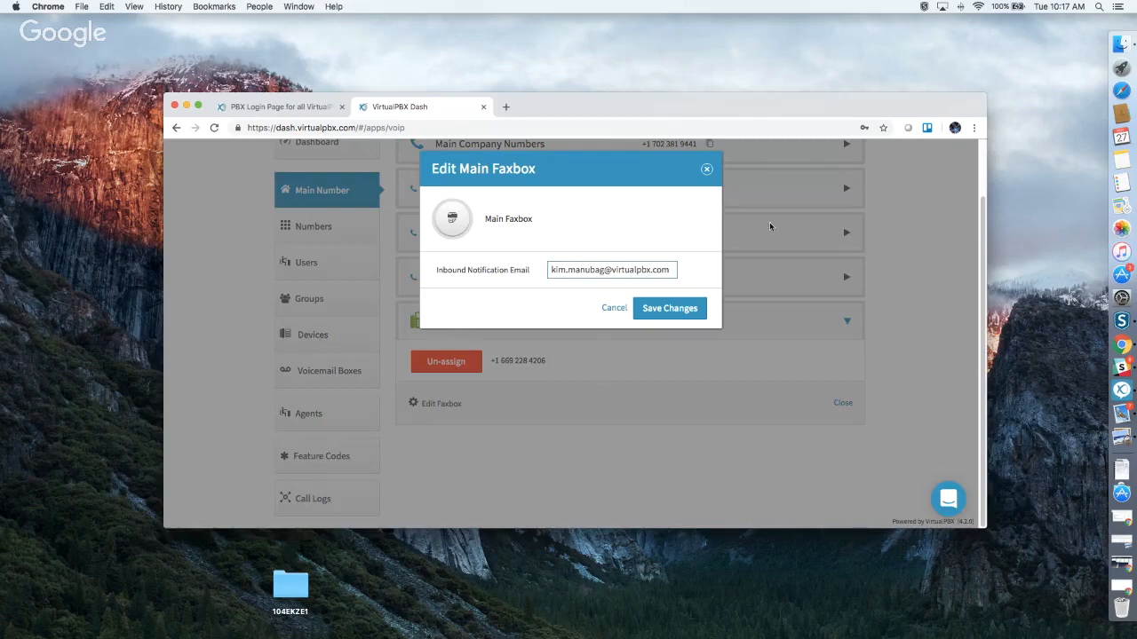
left_click(707, 170)
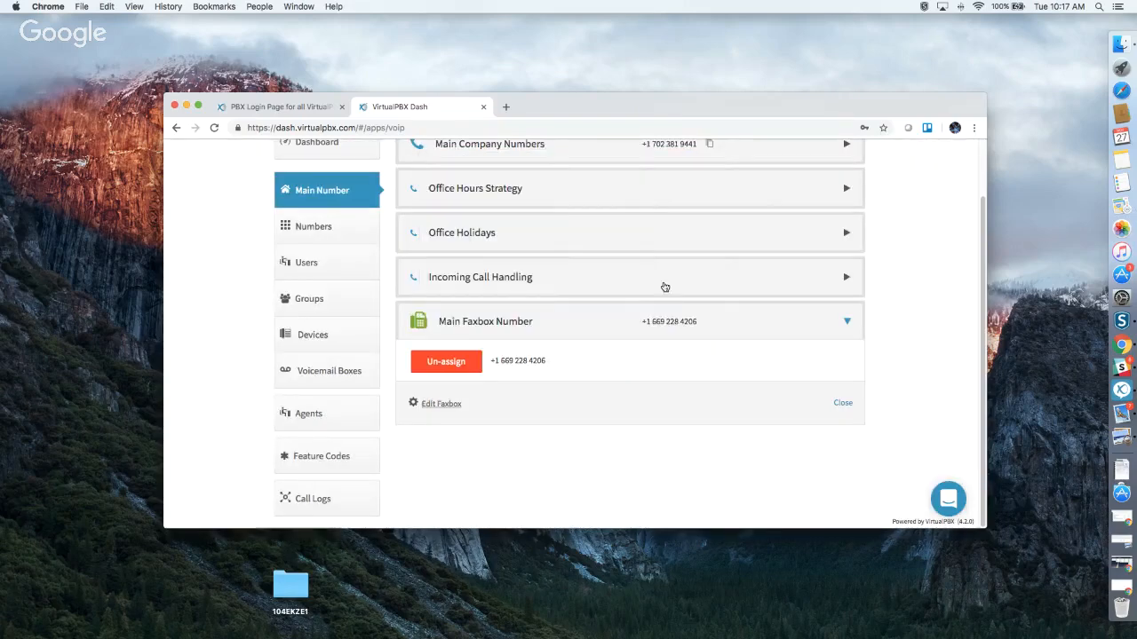
scroll(619, 420, "up", 2)
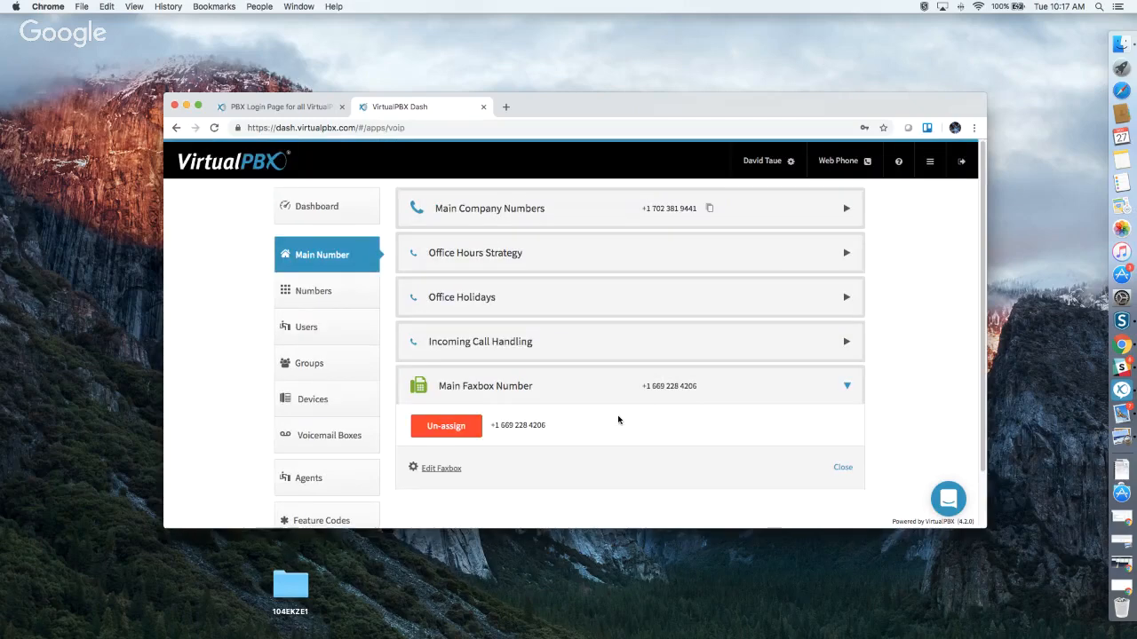
left_click(329, 291)
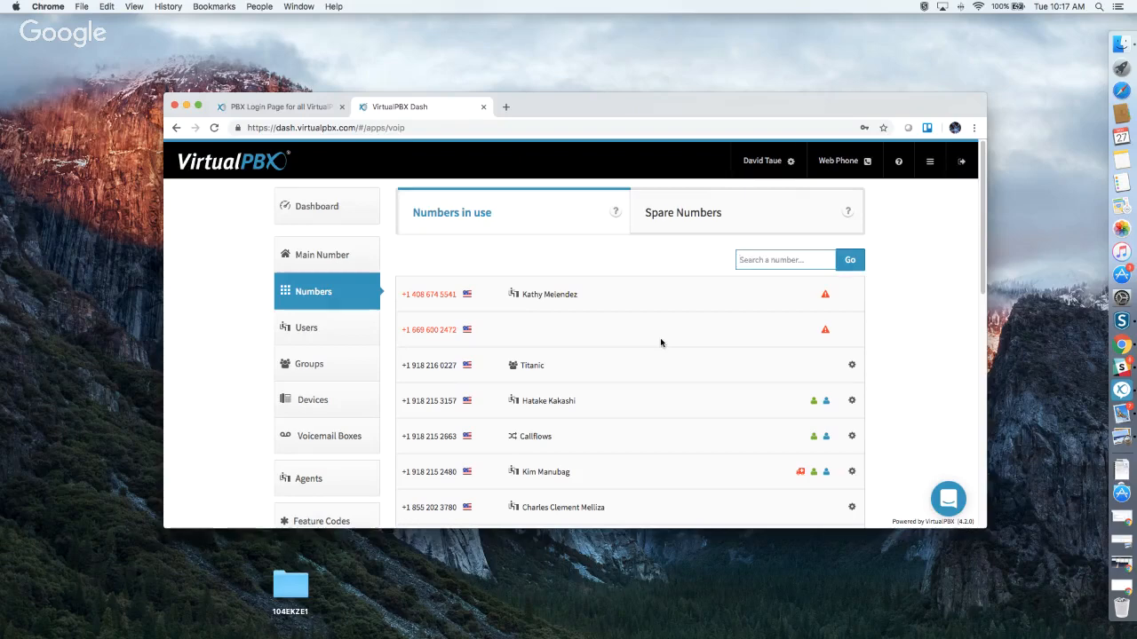
Scroll through the numbers in use, then review the unassigned numbers on the Spare Numbers tab.
scroll(660, 342, "down", 2)
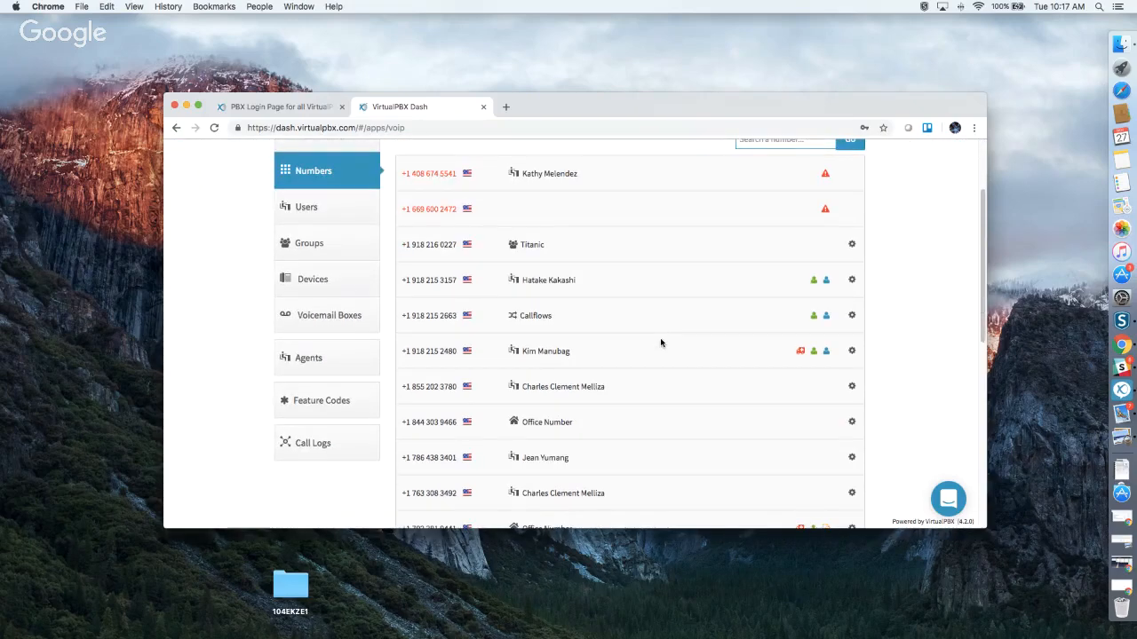
scroll(660, 342, "up", 1)
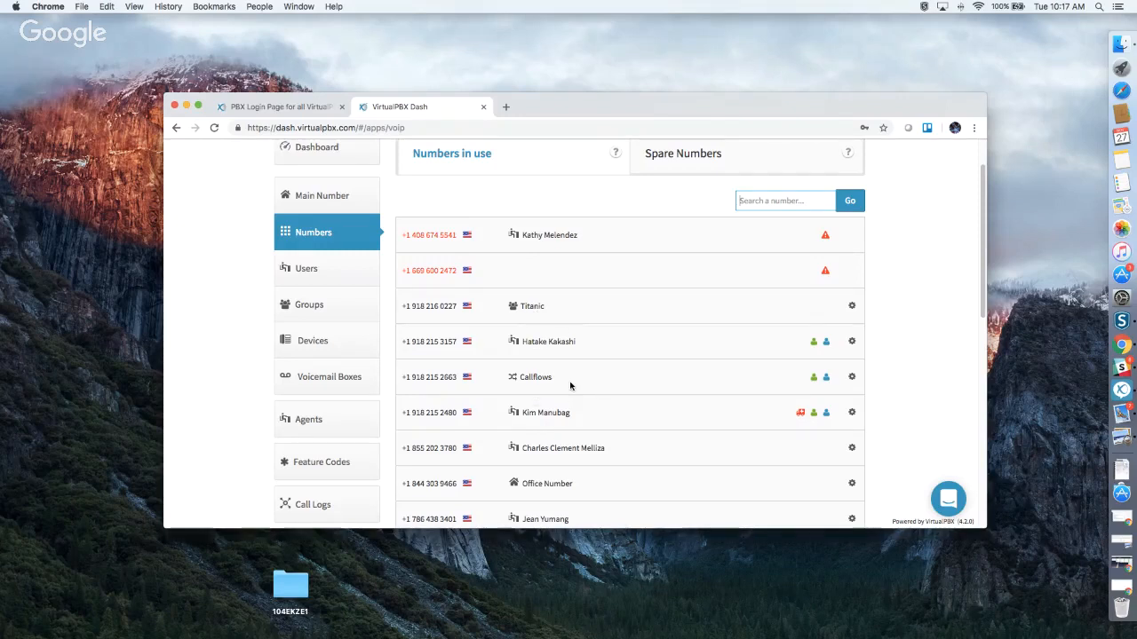
scroll(570, 385, "down", 1)
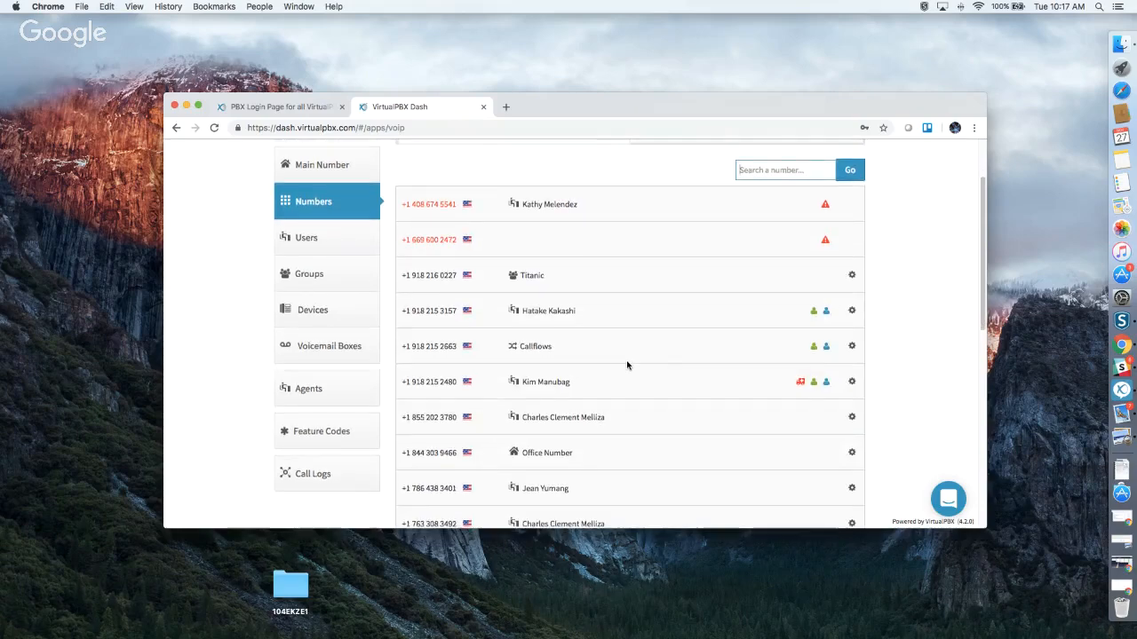
scroll(627, 364, "down", 1)
scroll(627, 364, "down", 5)
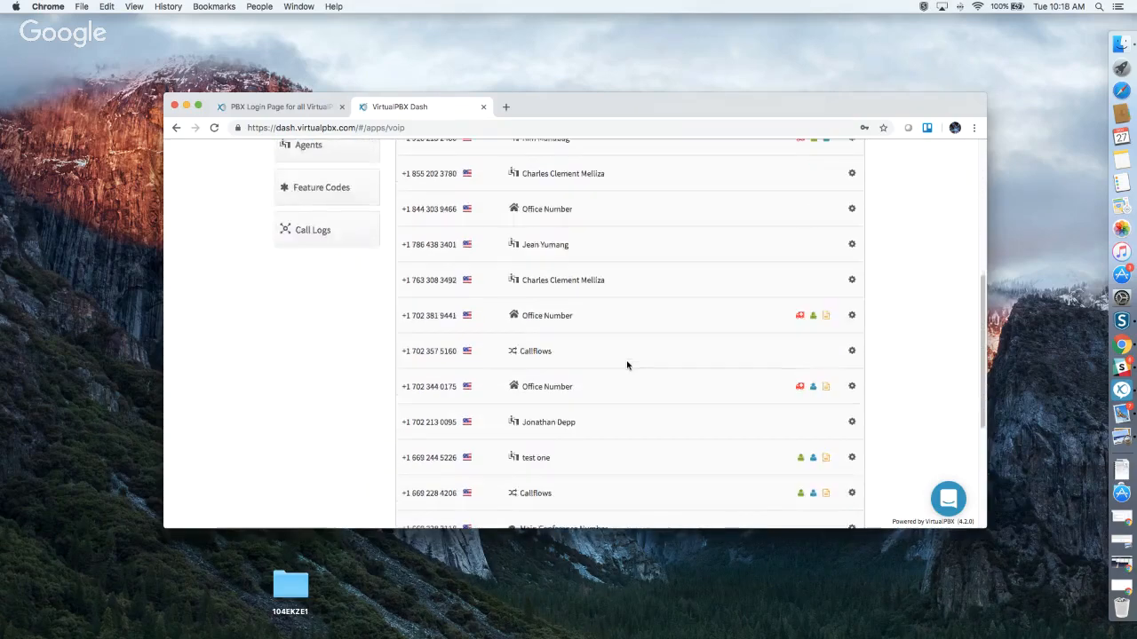
scroll(627, 364, "up", 7)
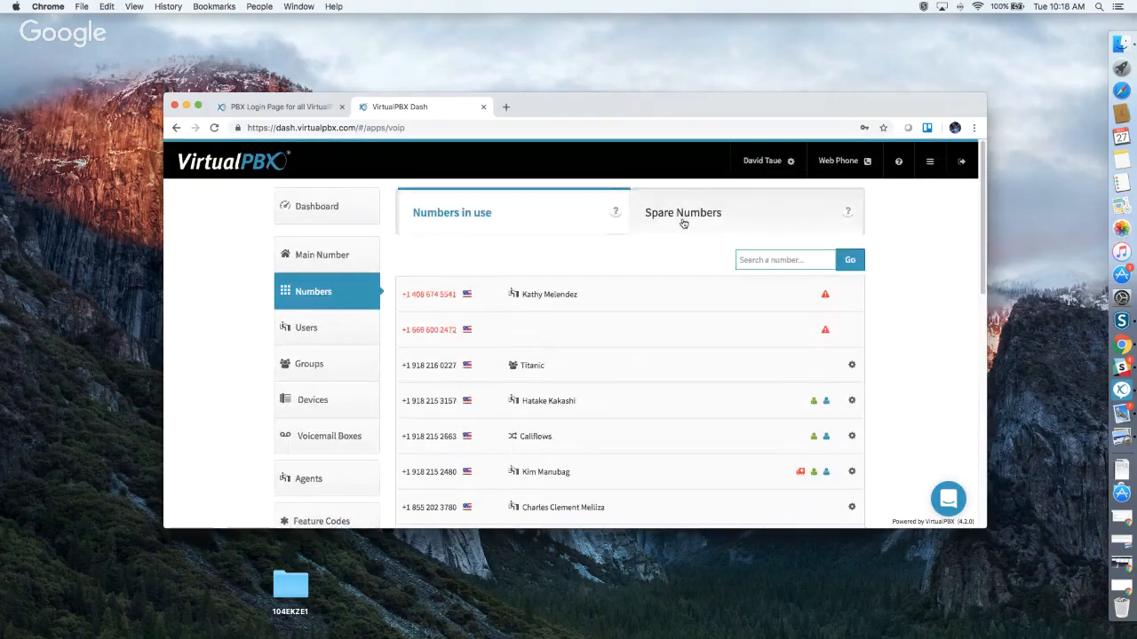
left_click(683, 223)
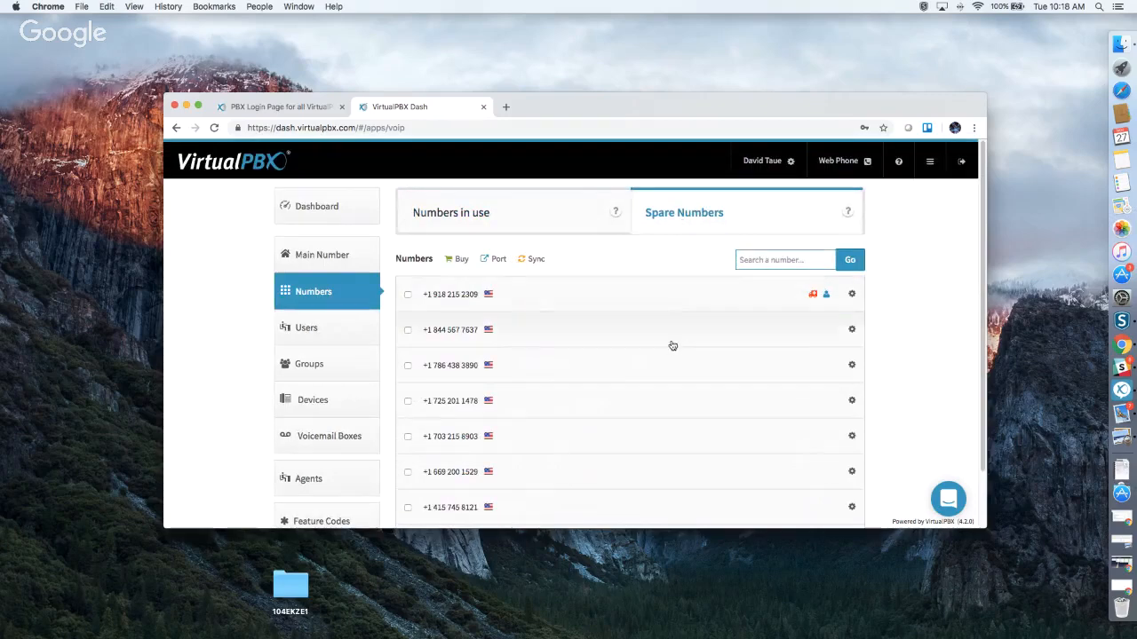
scroll(672, 349, "down", 2)
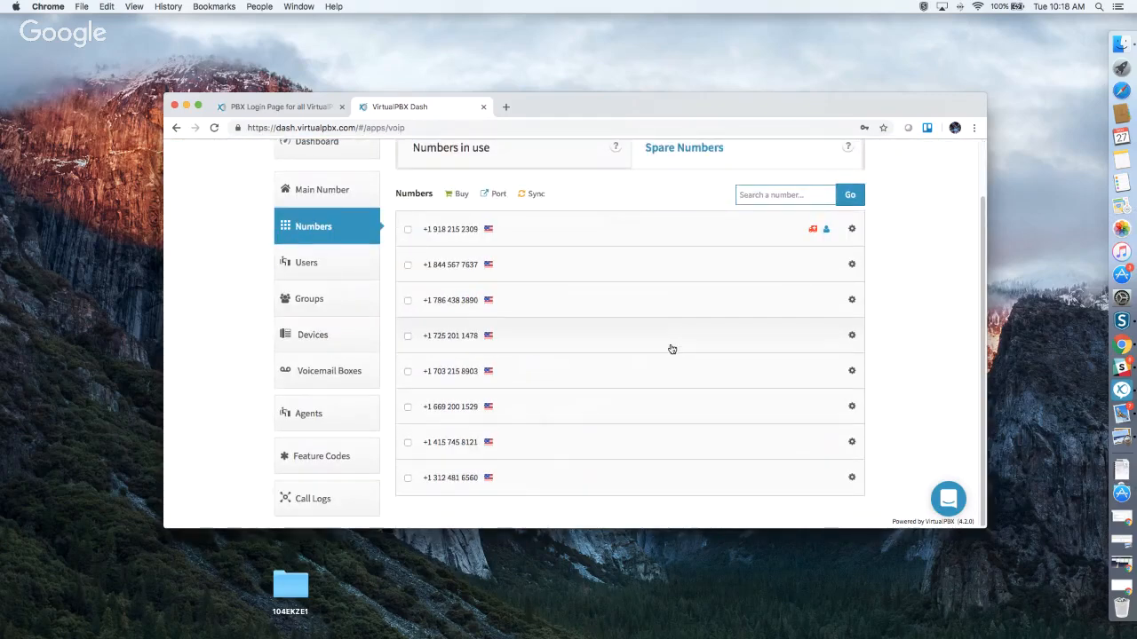
scroll(673, 349, "up", 2)
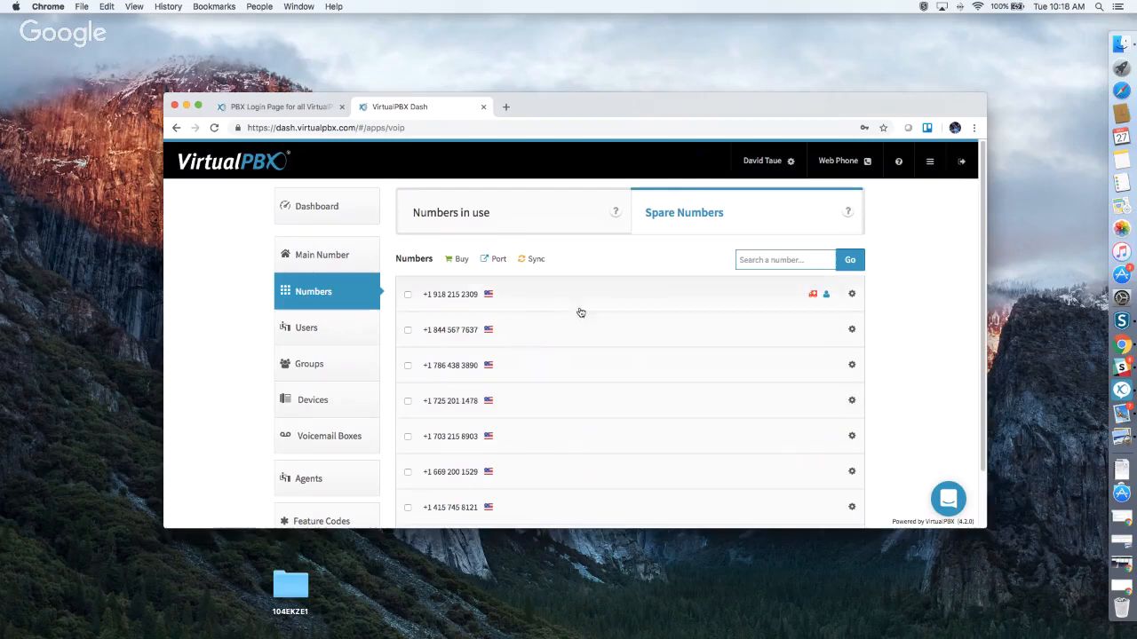
left_click(460, 262)
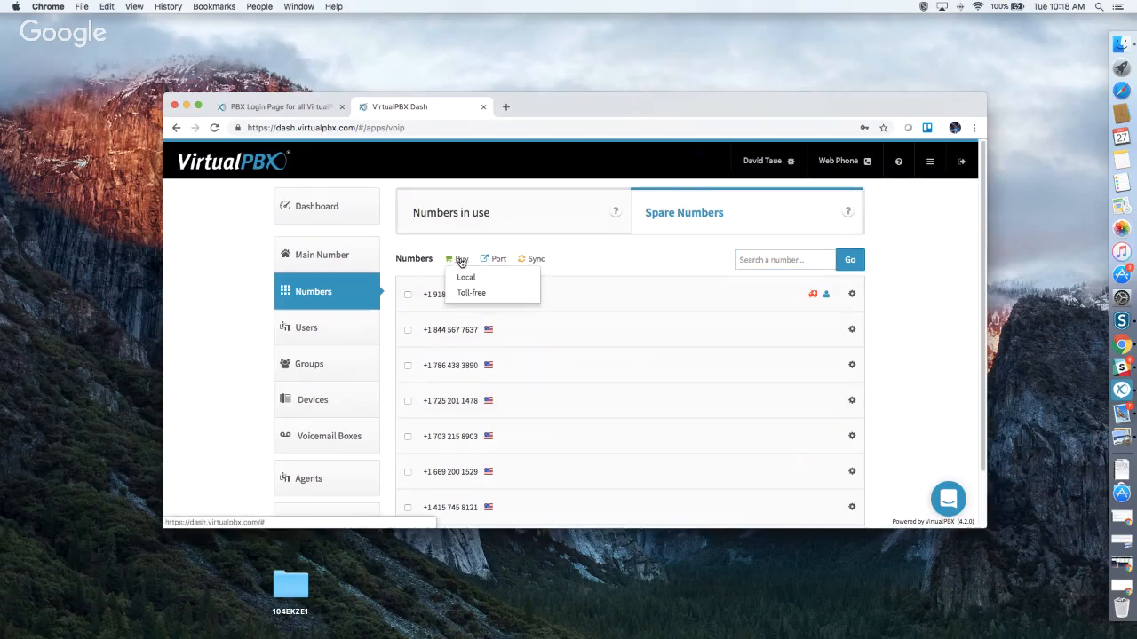
left_click(478, 277)
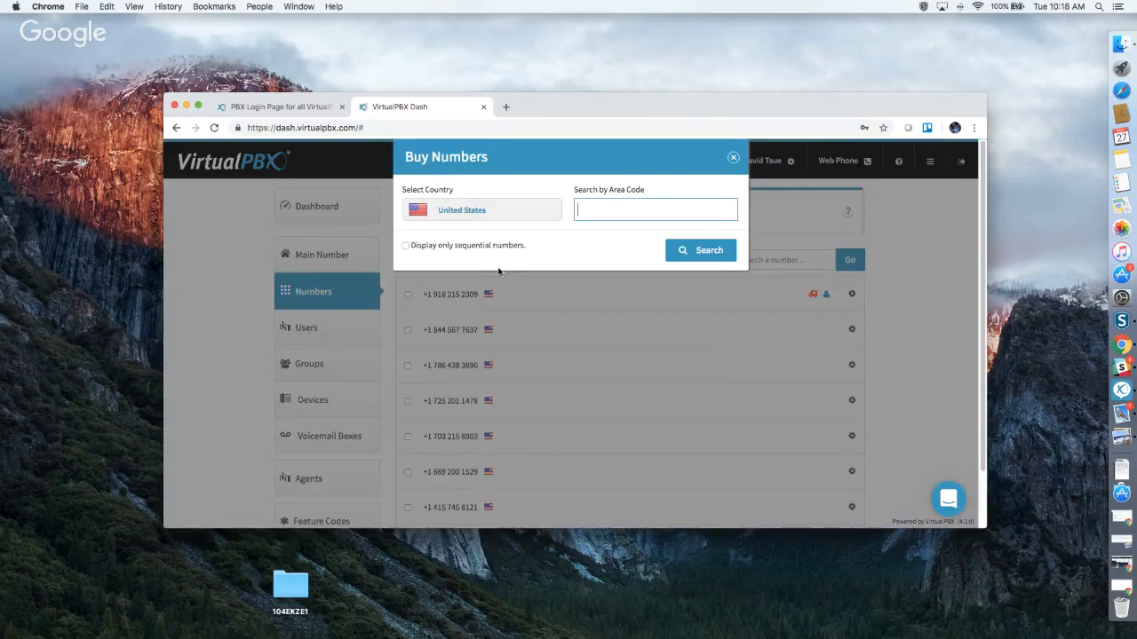
type("831")
left_click(697, 256)
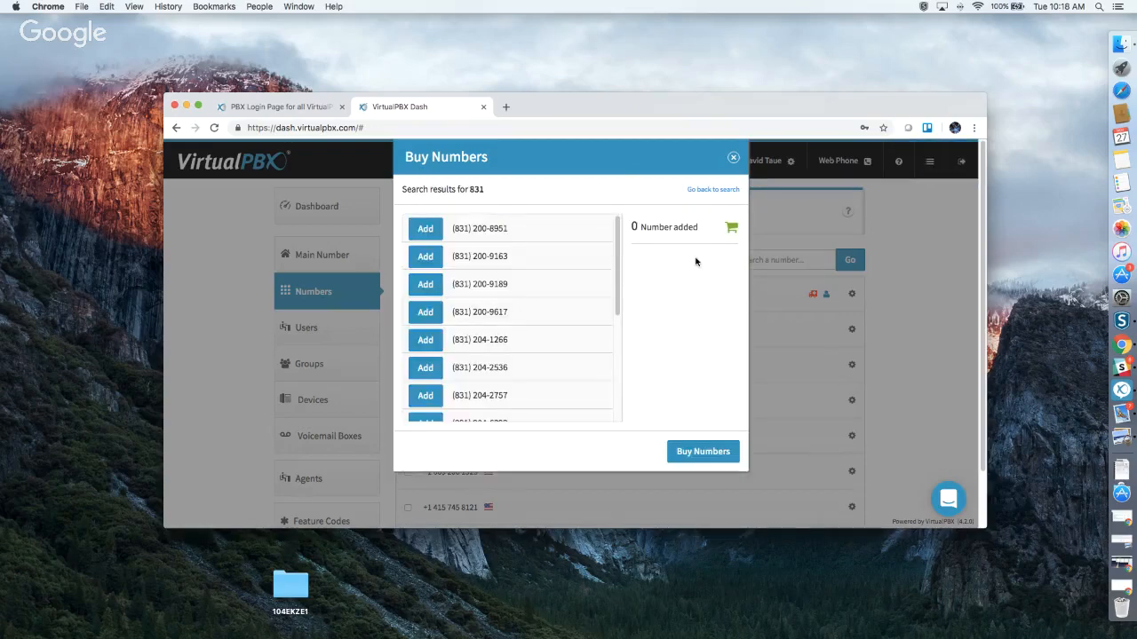
left_click(425, 228)
left_click(426, 256)
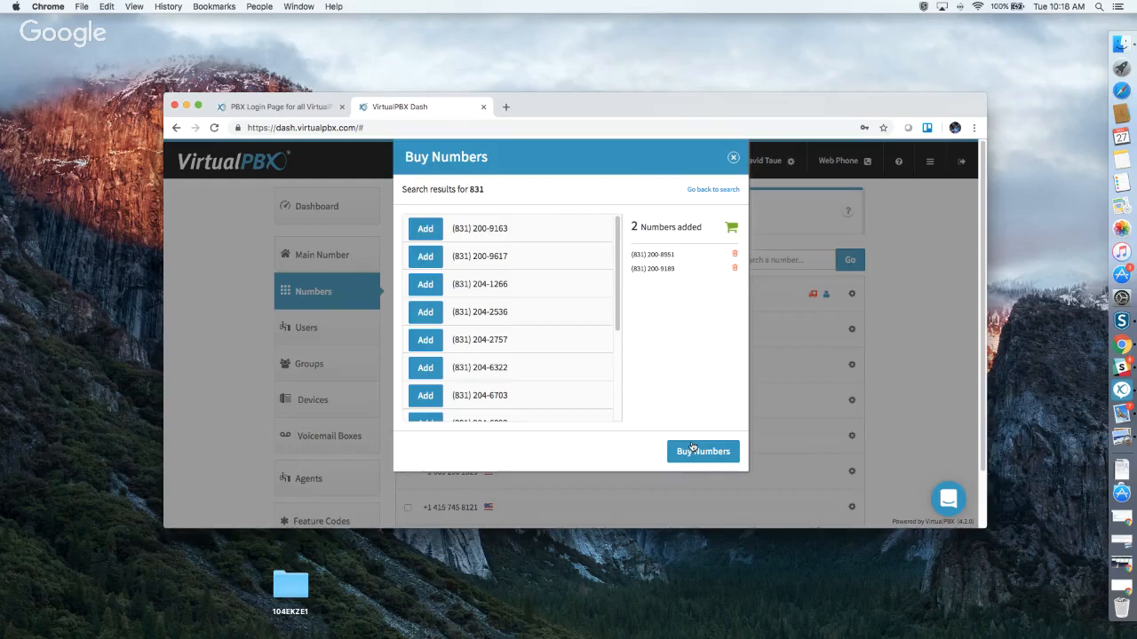
left_click(733, 160)
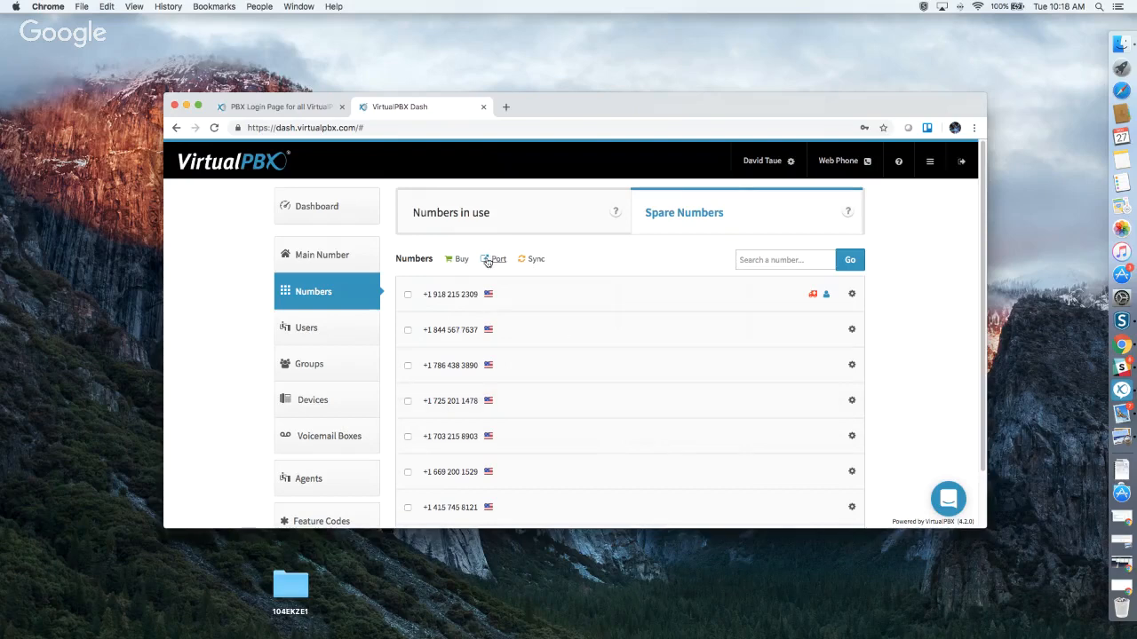
left_click(459, 260)
left_click(467, 293)
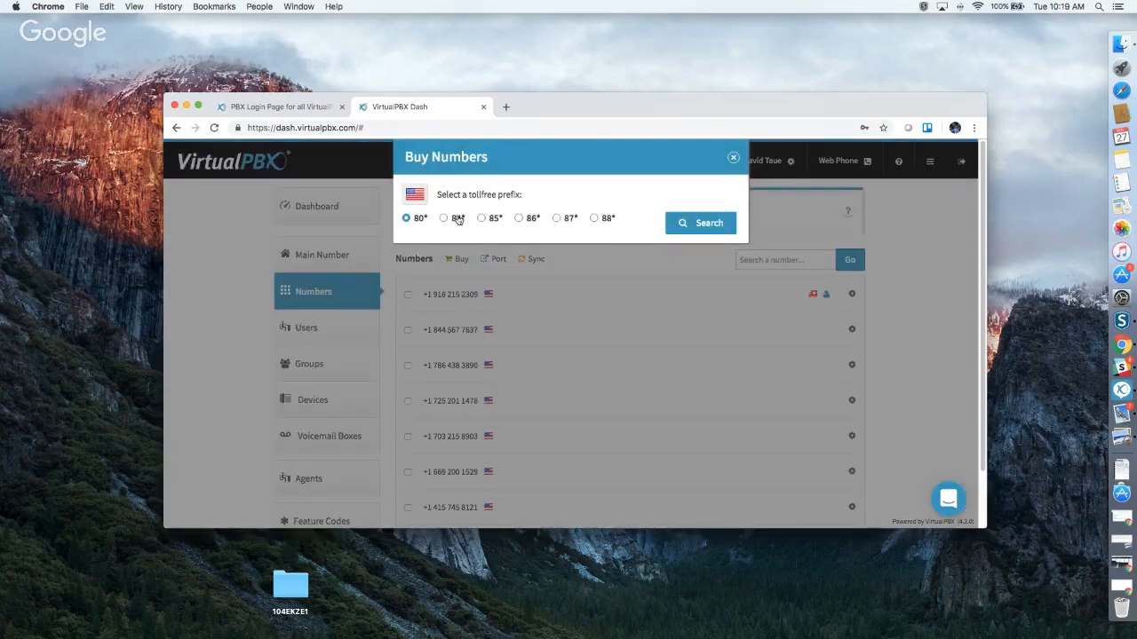
left_click(520, 219)
left_click(699, 223)
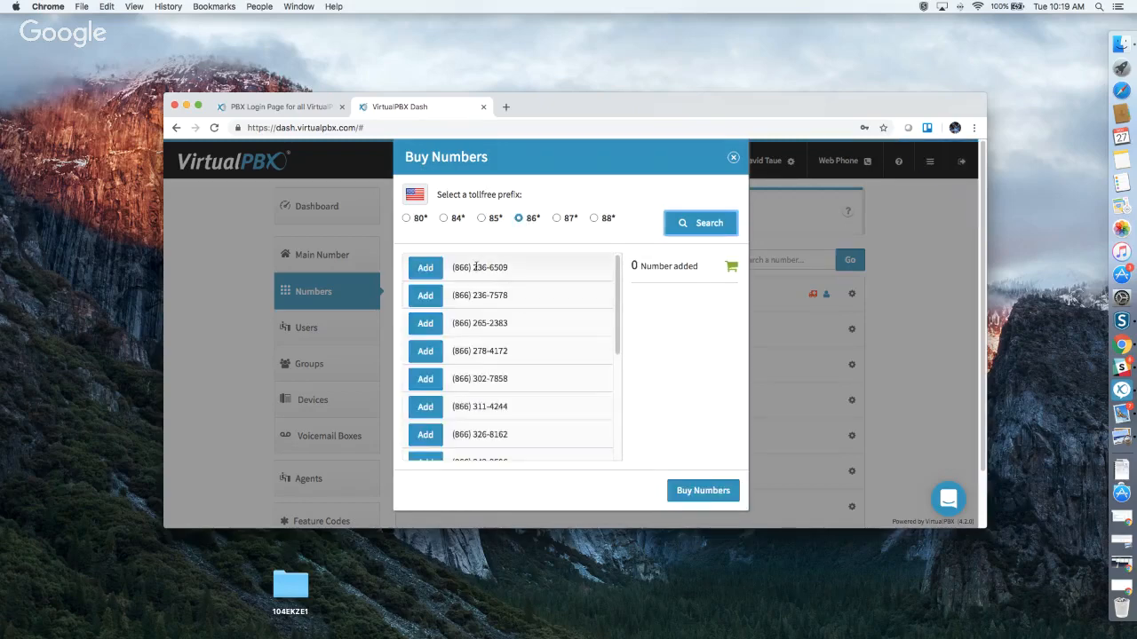
left_click(432, 325)
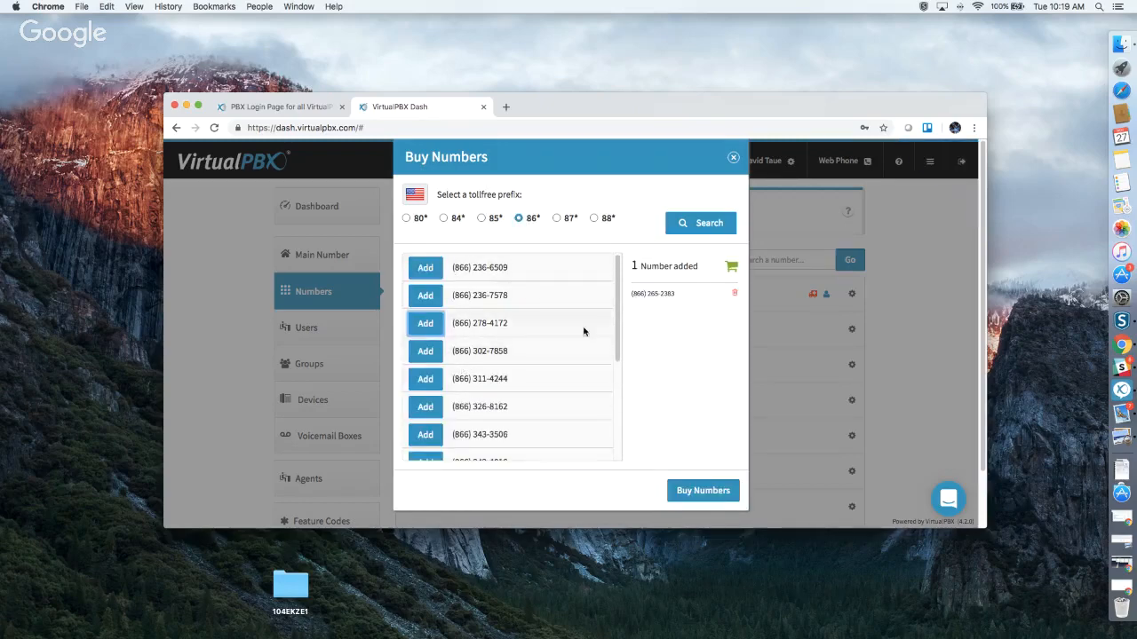
left_click(435, 387)
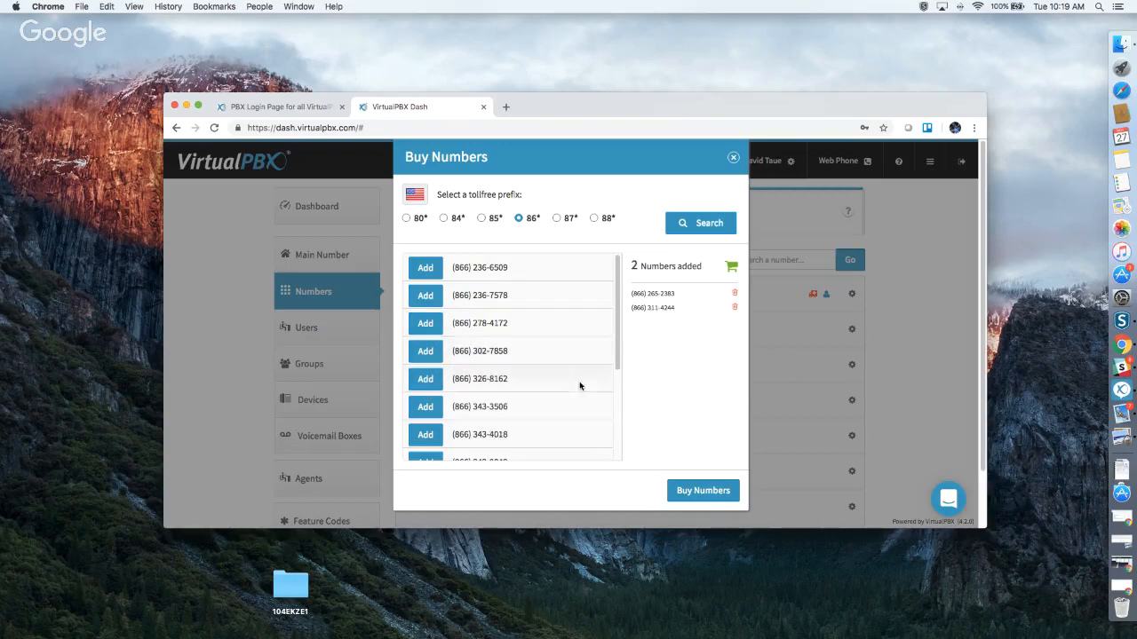
scroll(569, 398, "down", 5)
scroll(553, 406, "down", 10)
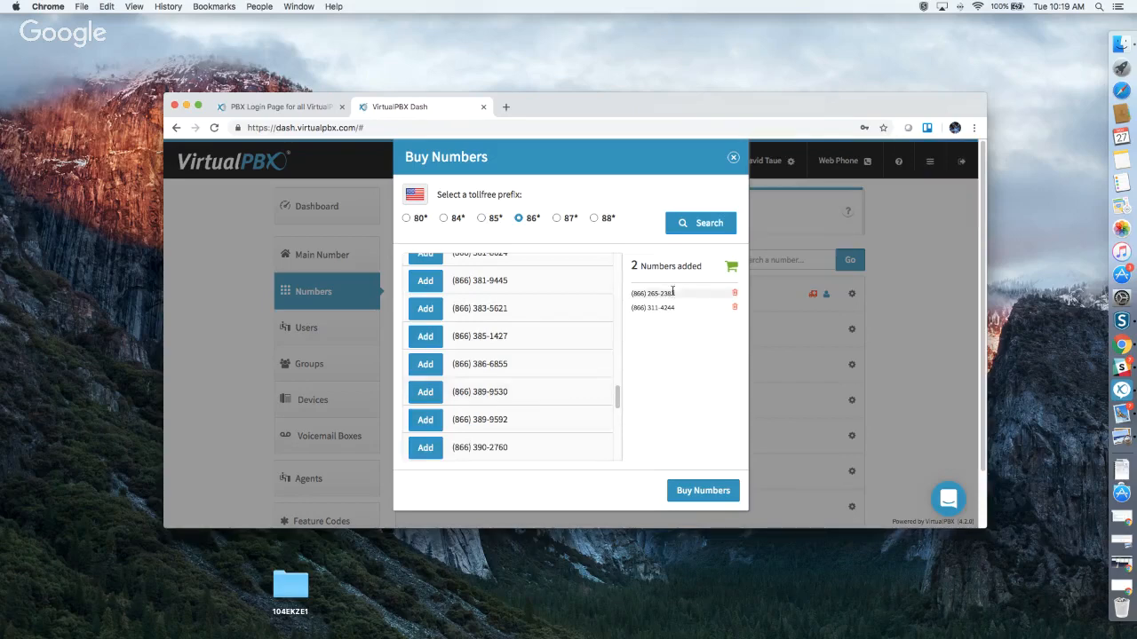
left_click(734, 159)
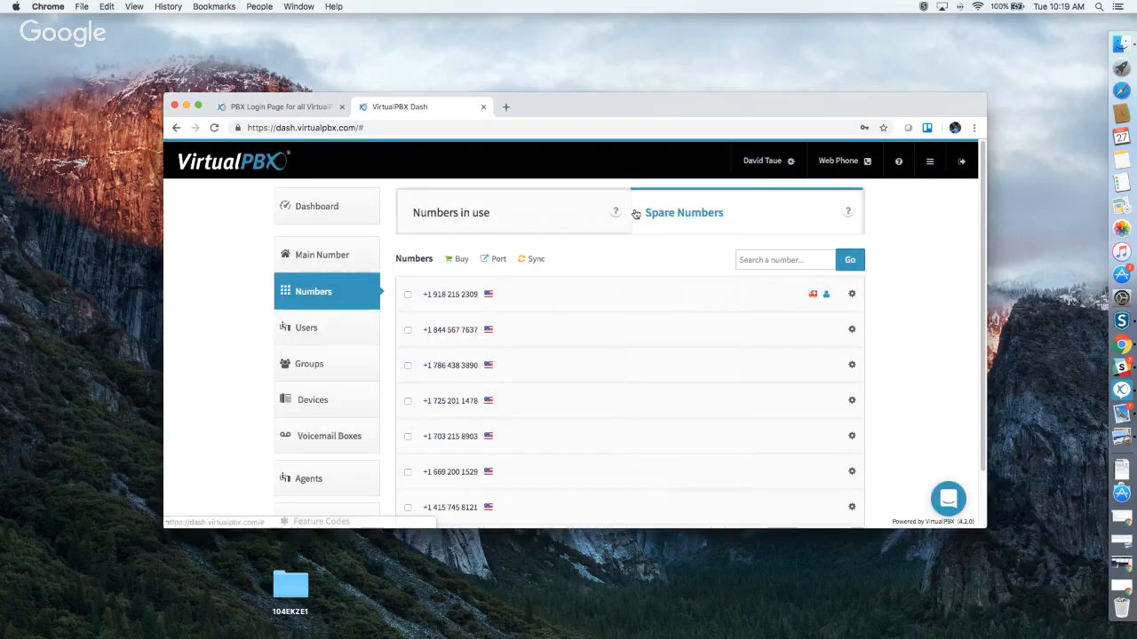
Start a new number port request and open a blank browser tab beside Dash.
left_click(498, 261)
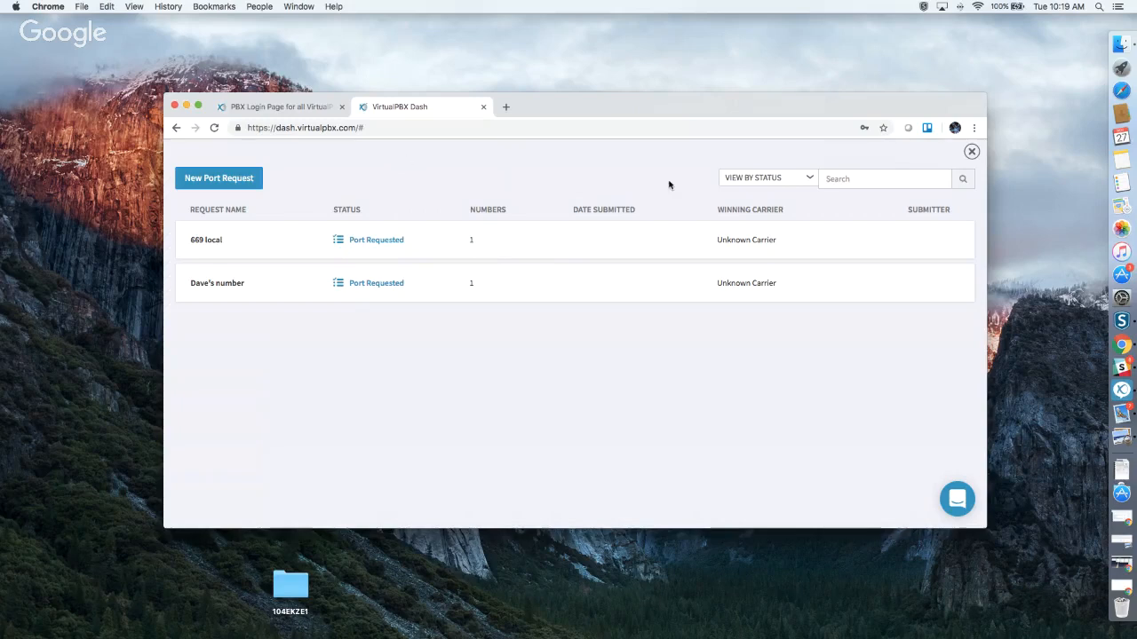
left_click(213, 179)
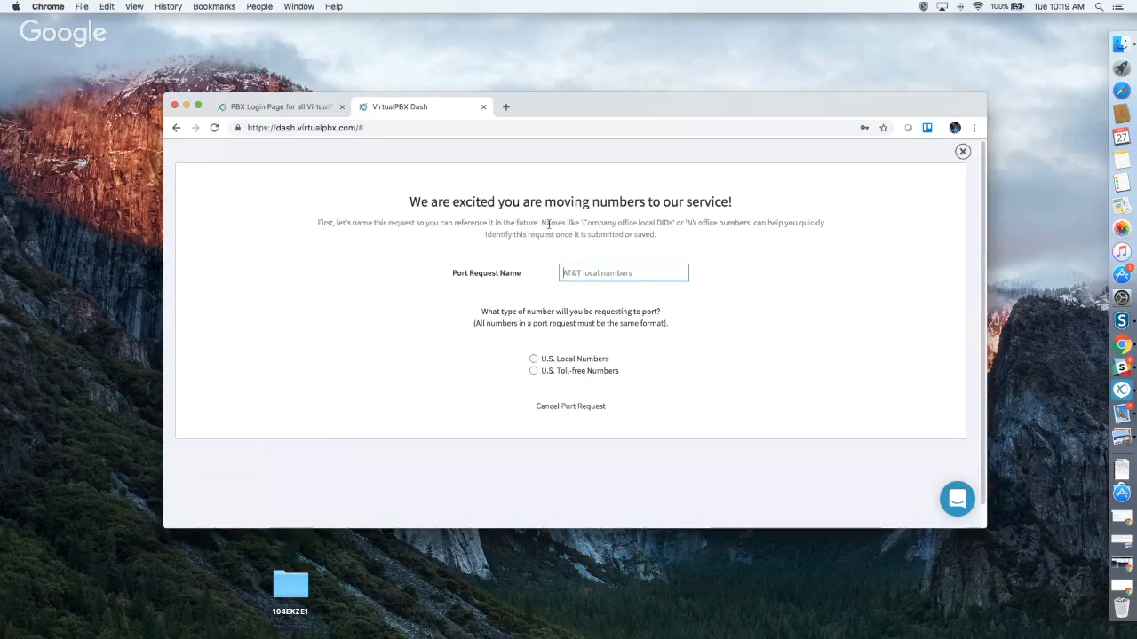
left_click(503, 106)
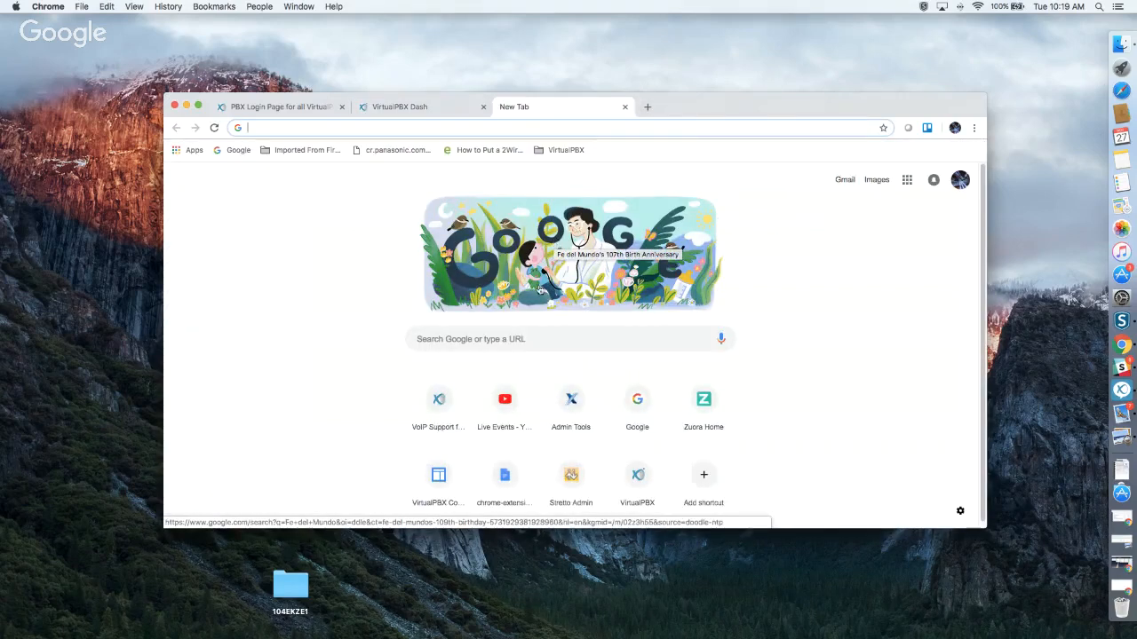
Open the Dash Support help article on porting numbers from the VirtualPBX VoIP Support site.
left_click(438, 401)
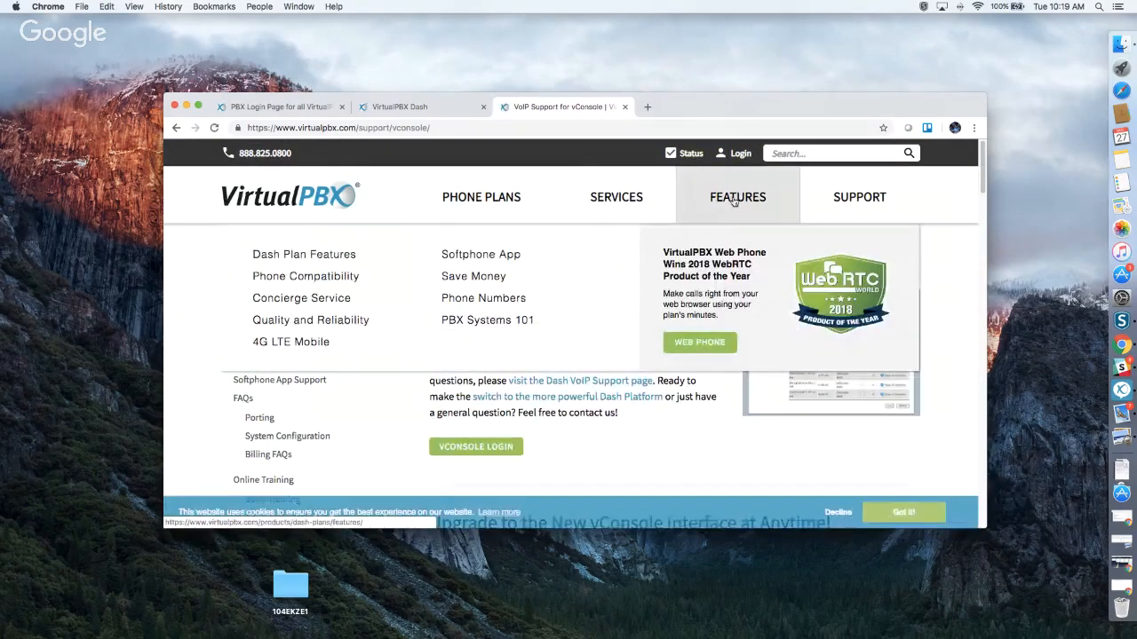
mouse_move(870, 201)
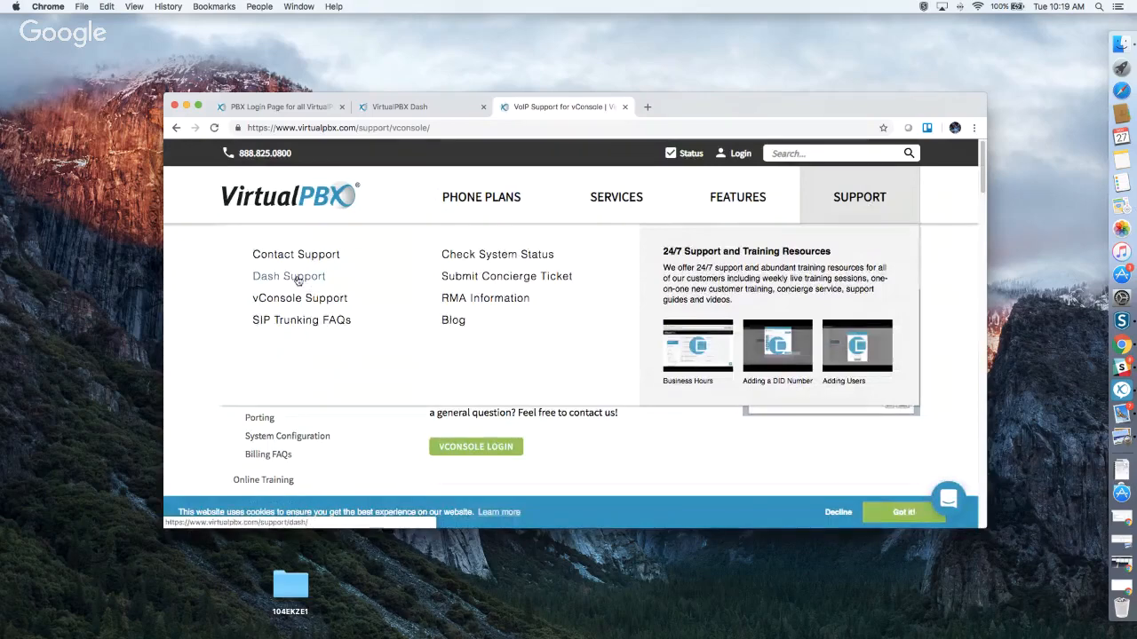
left_click(298, 279)
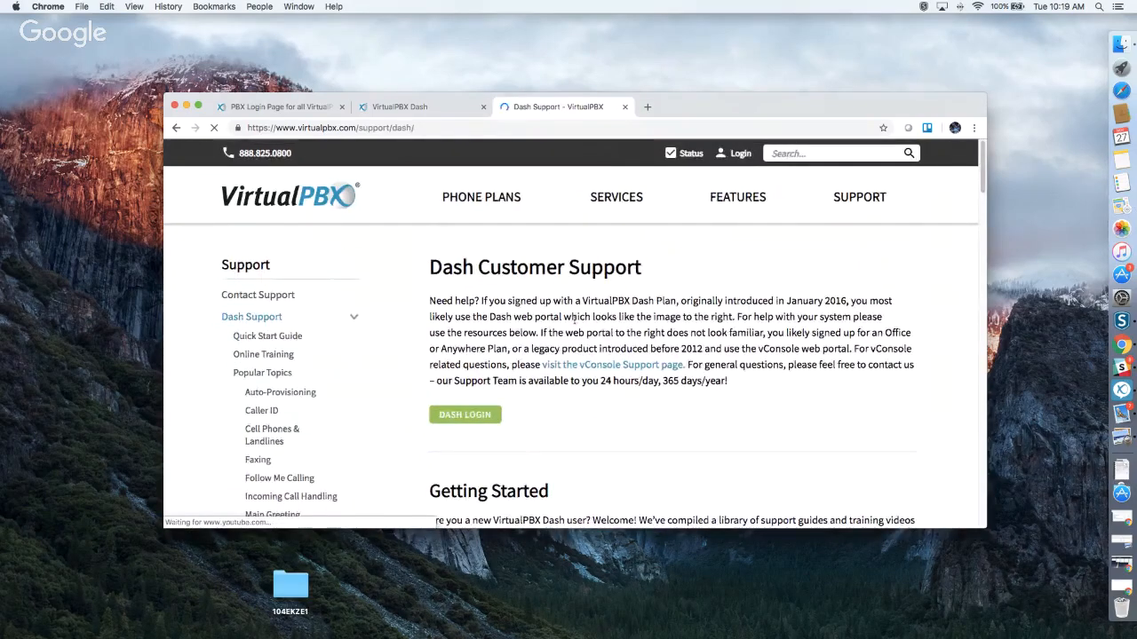
scroll(575, 324, "down", 2)
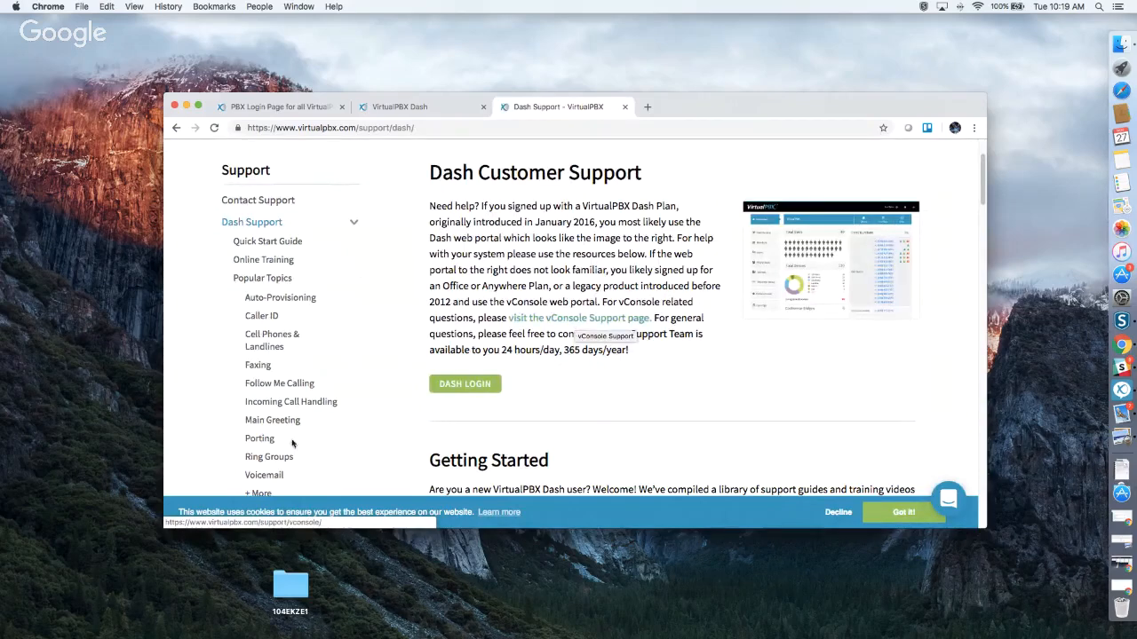
left_click(259, 438)
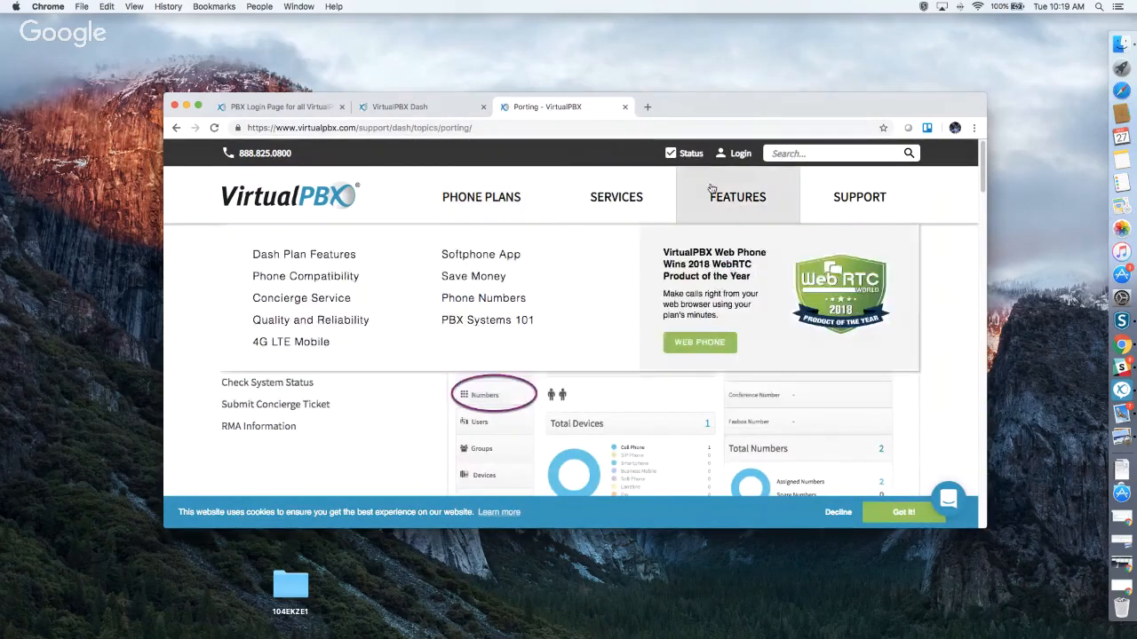
Scroll through the porting article to read all its steps to the end.
scroll(769, 351, "down", 10)
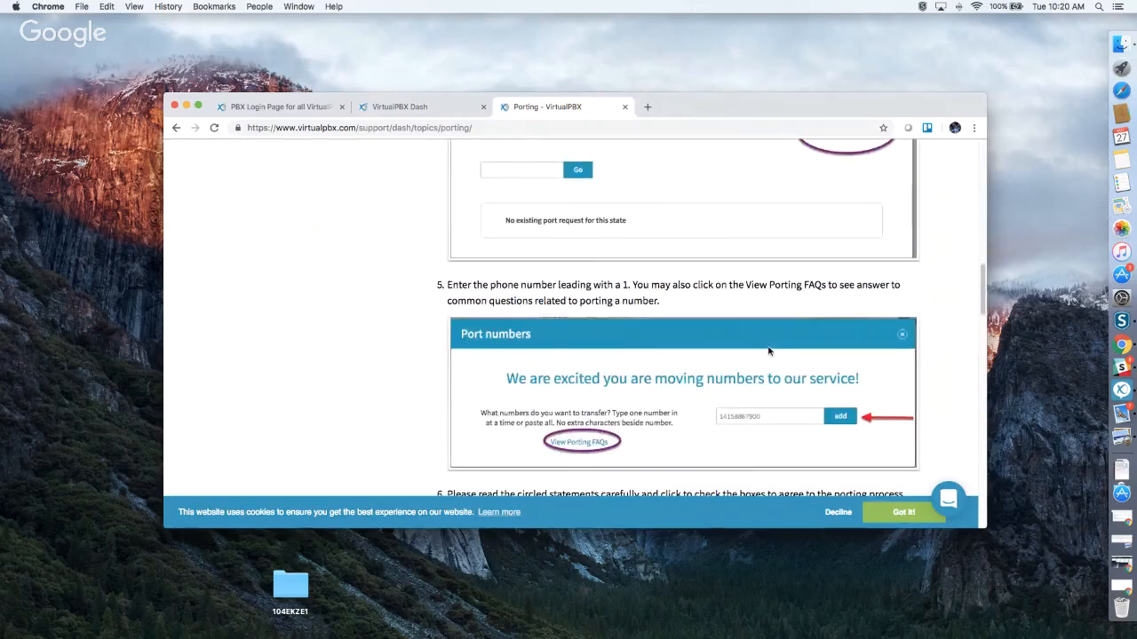
scroll(769, 350, "down", 10)
scroll(769, 351, "down", 15)
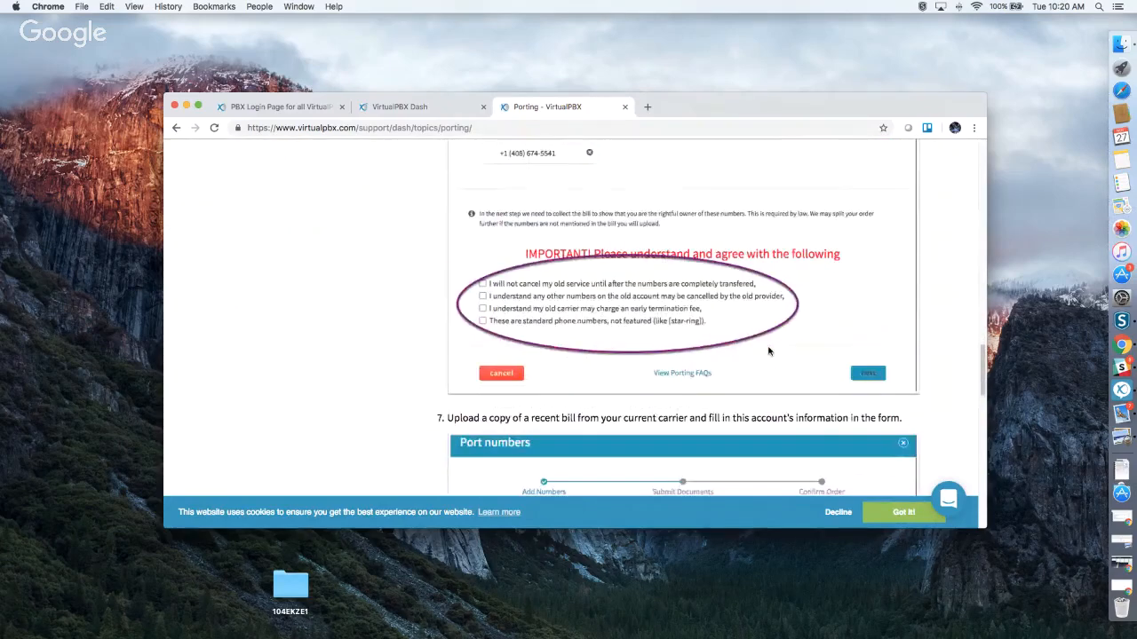
scroll(769, 350, "down", 5)
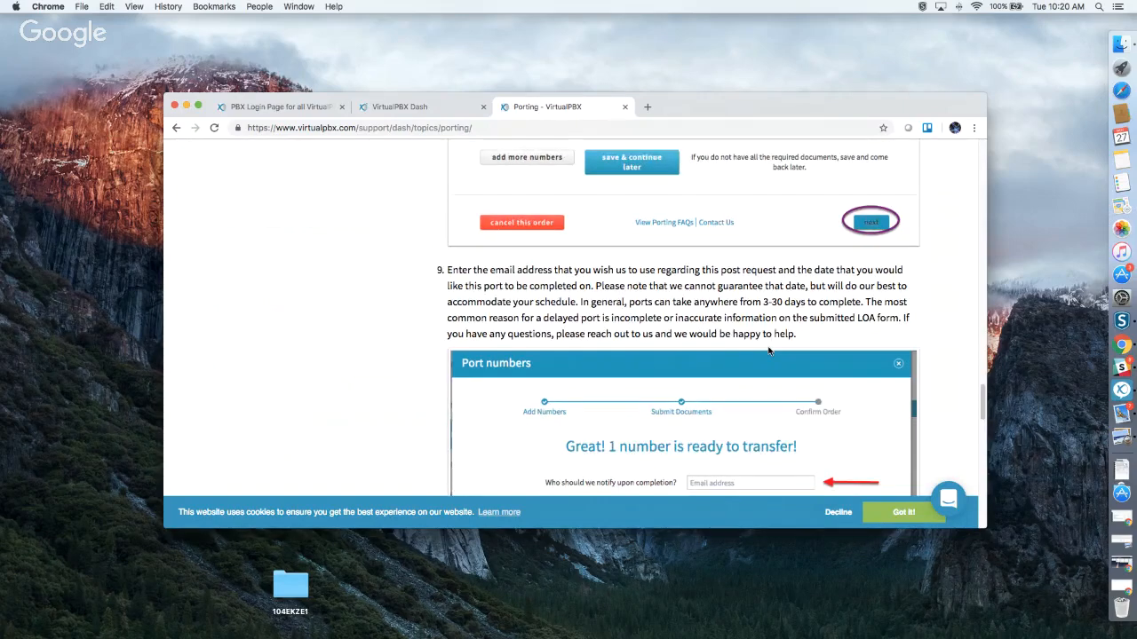
scroll(769, 351, "down", 10)
scroll(769, 351, "down", 10)
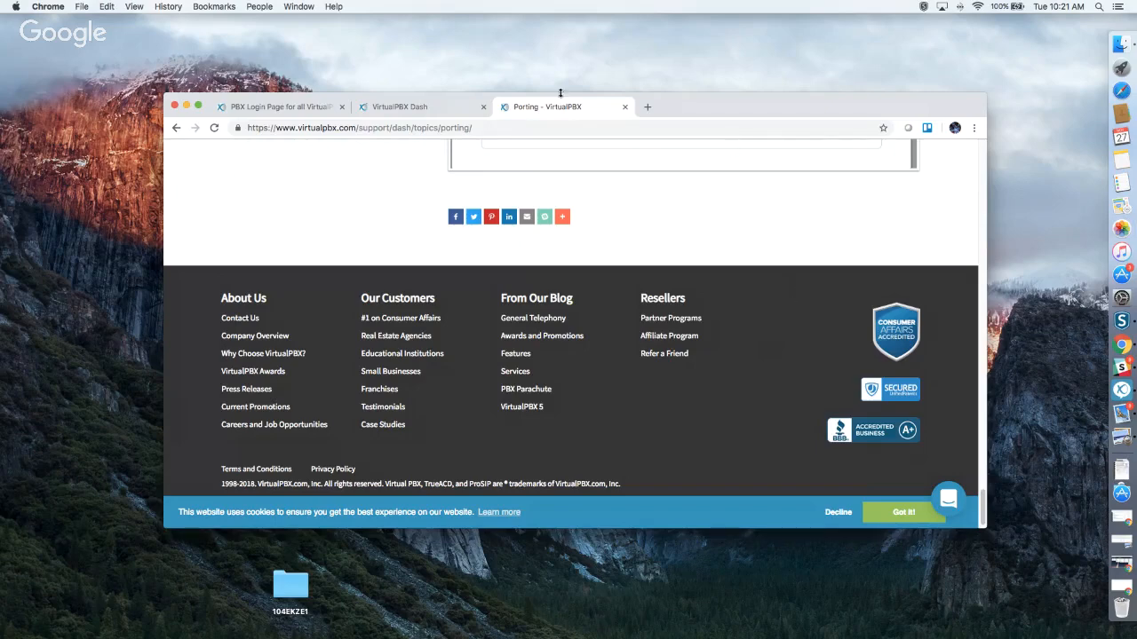
Back in the Dash tab, close the unfinished port request and show the list of 18 users.
left_click(426, 107)
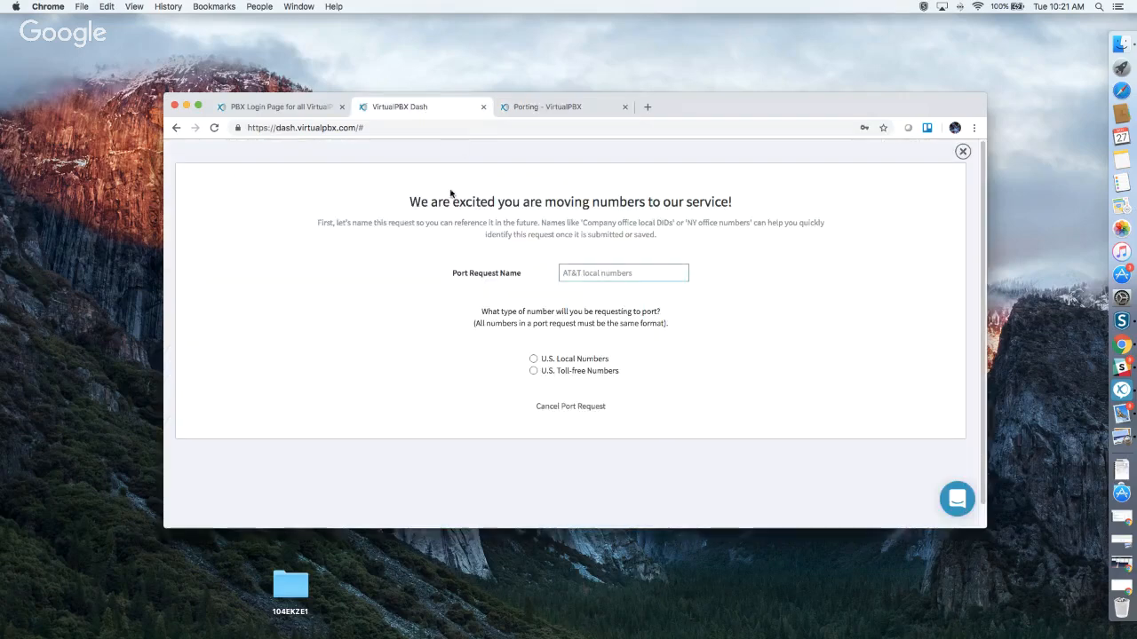
left_click(954, 152)
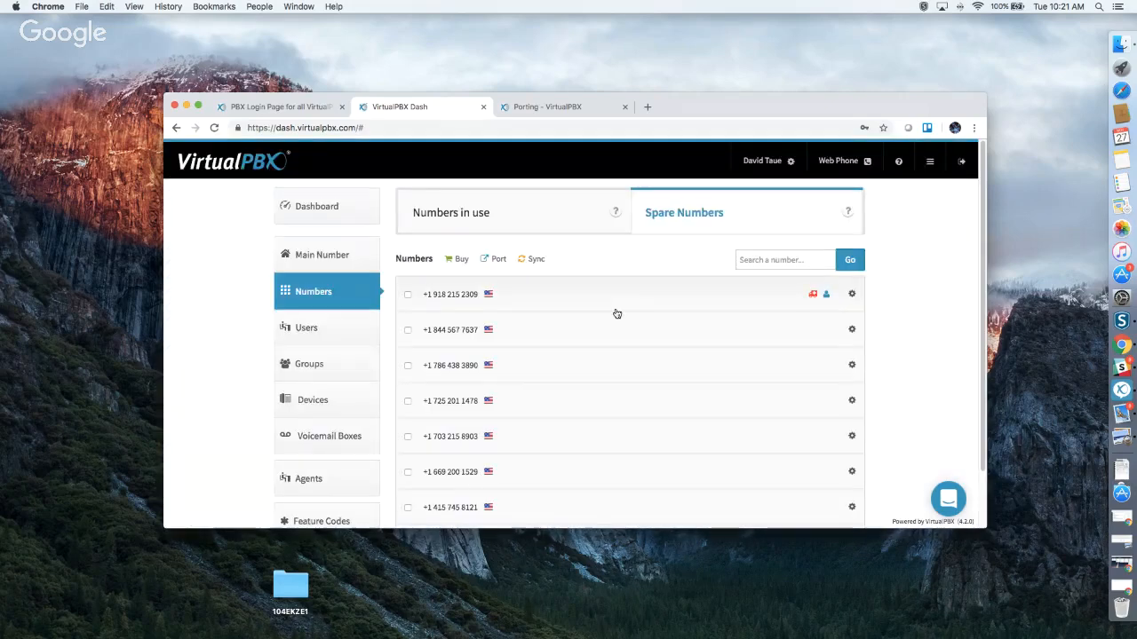
left_click(319, 329)
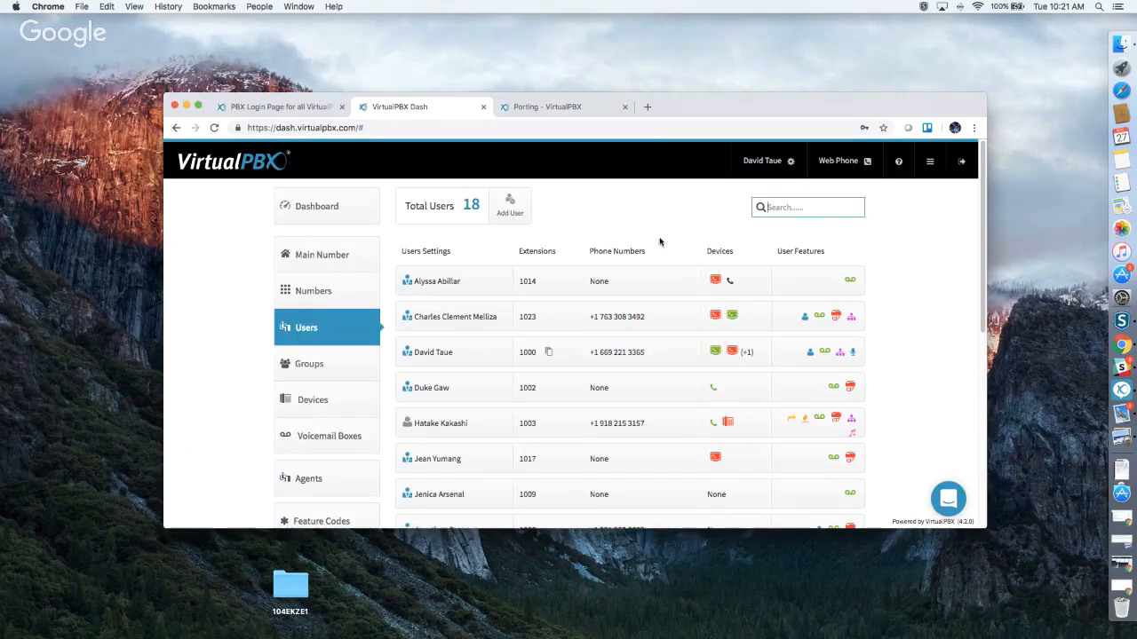
scroll(662, 244, "down", 10)
scroll(662, 251, "up", 10)
left_click(509, 204)
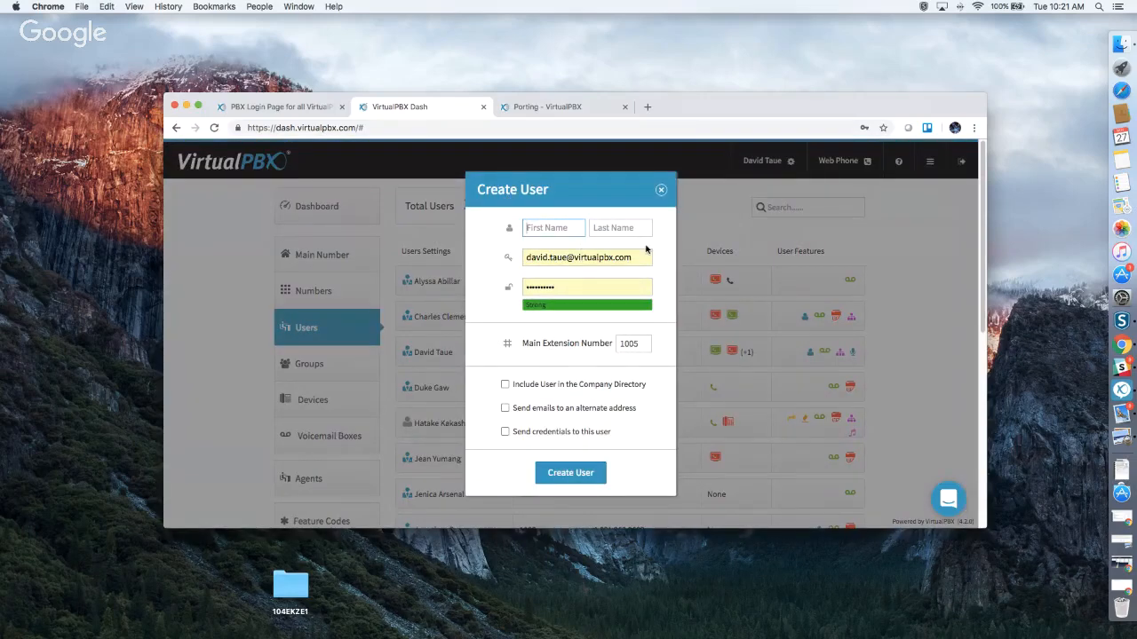
left_click(576, 286)
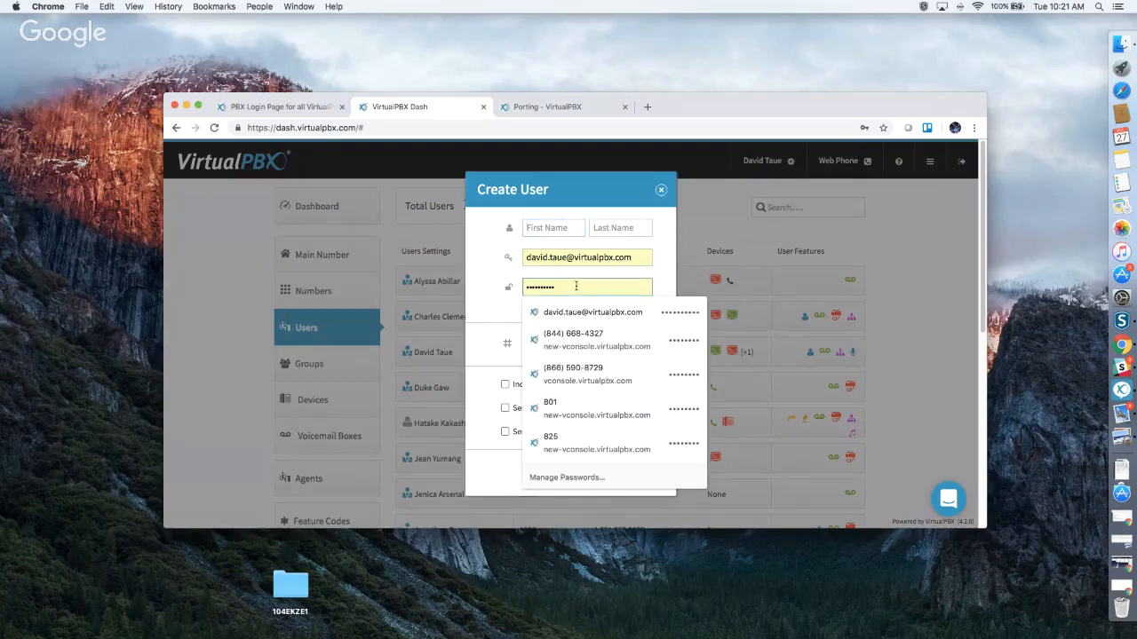
left_click(491, 283)
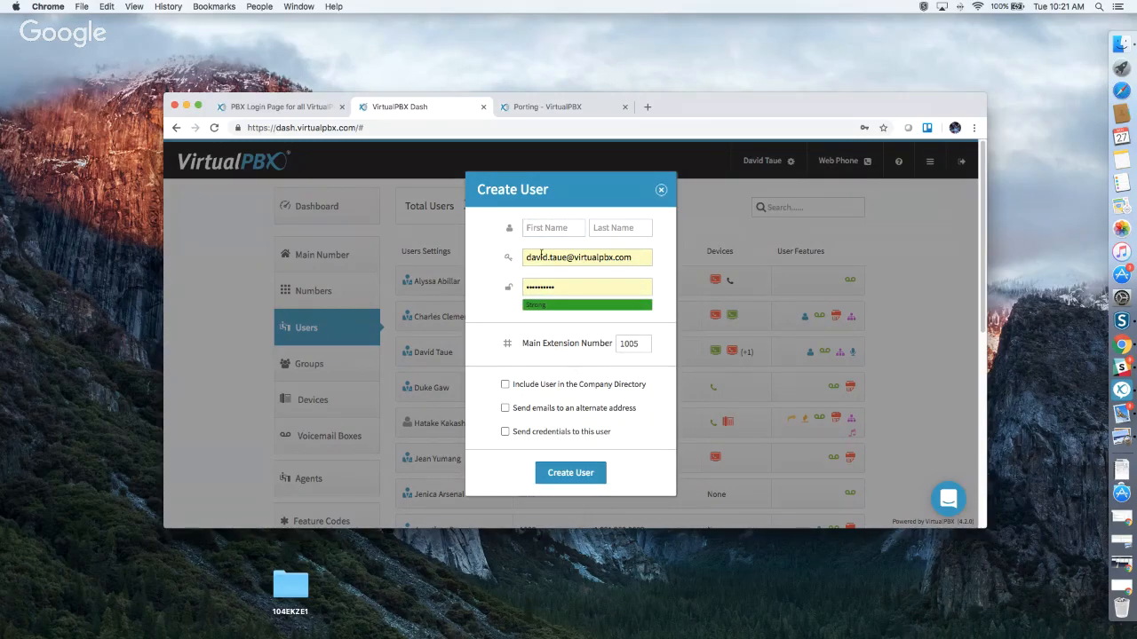
left_click_drag(590, 183, 704, 183)
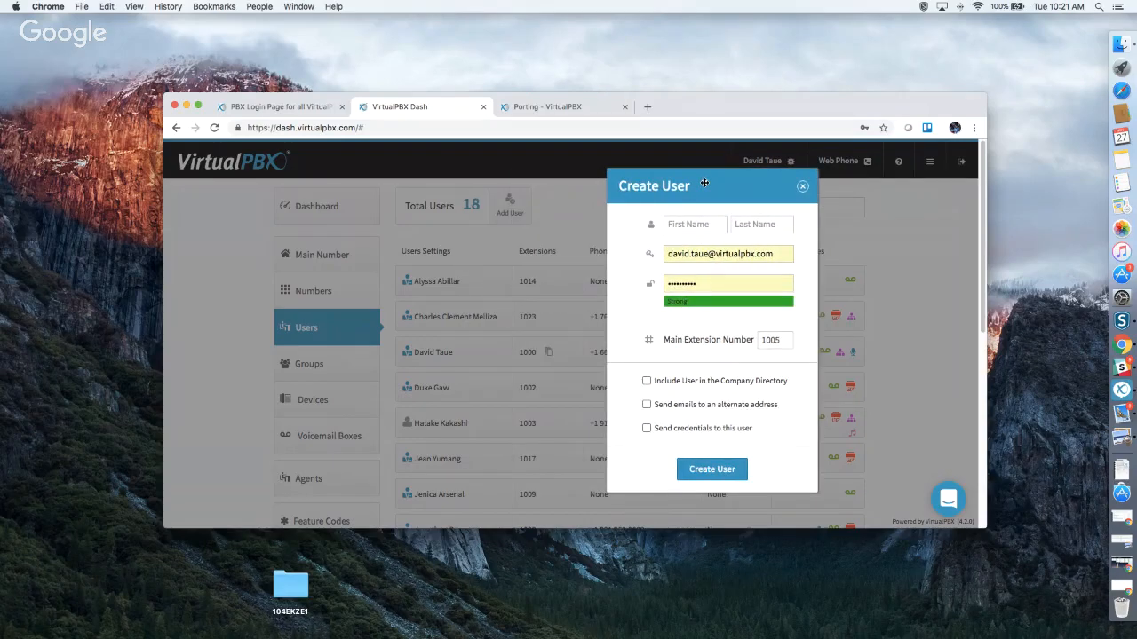
left_click_drag(704, 183, 691, 185)
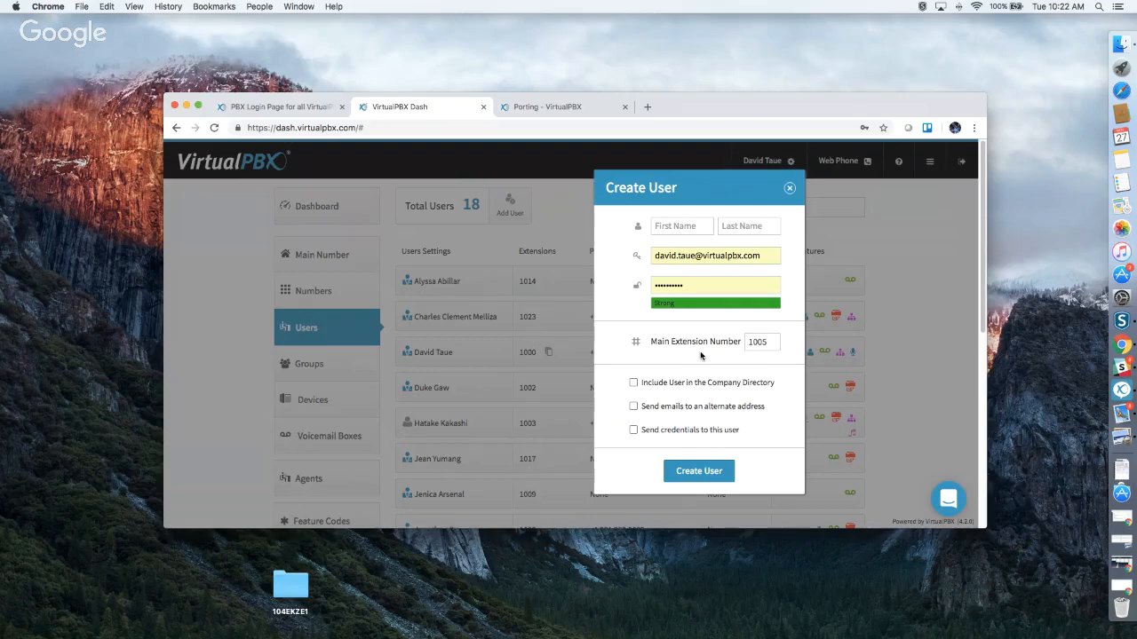
left_click(633, 385)
left_click(633, 406)
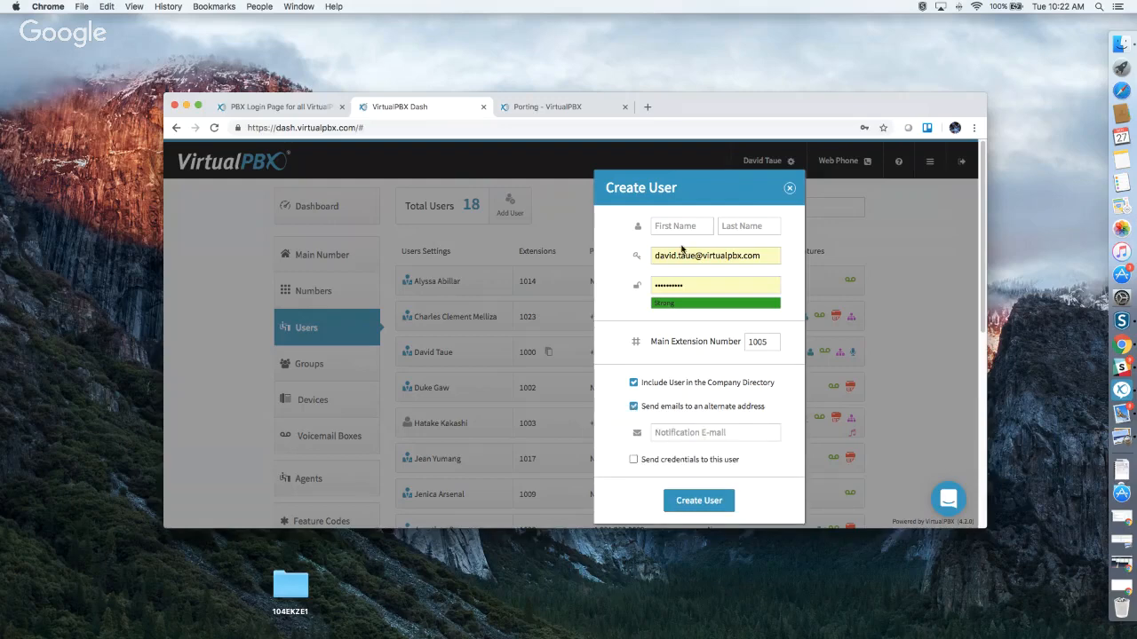
left_click(632, 407)
left_click(633, 429)
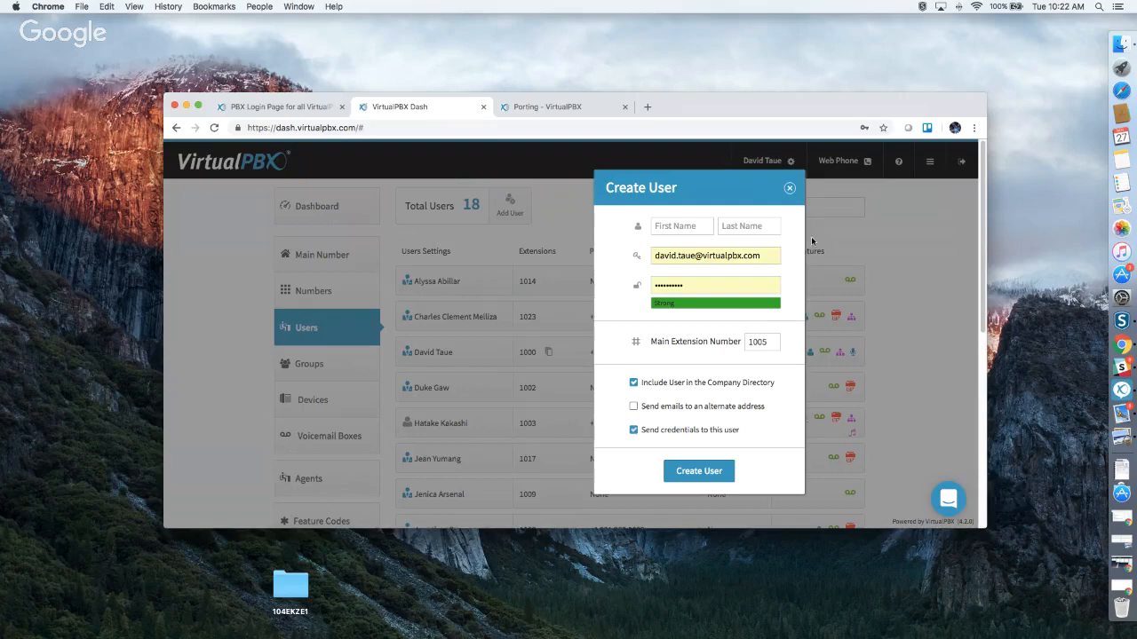
left_click(791, 189)
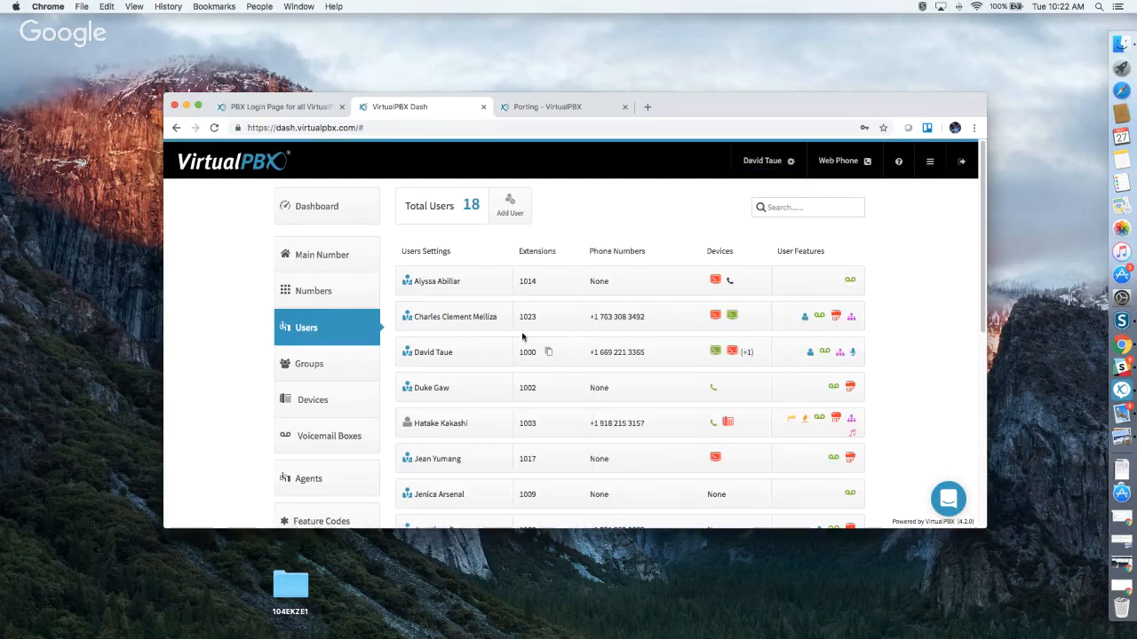
Open the extension 1003 user's settings and review the Change Credentials form without changes.
left_click(475, 429)
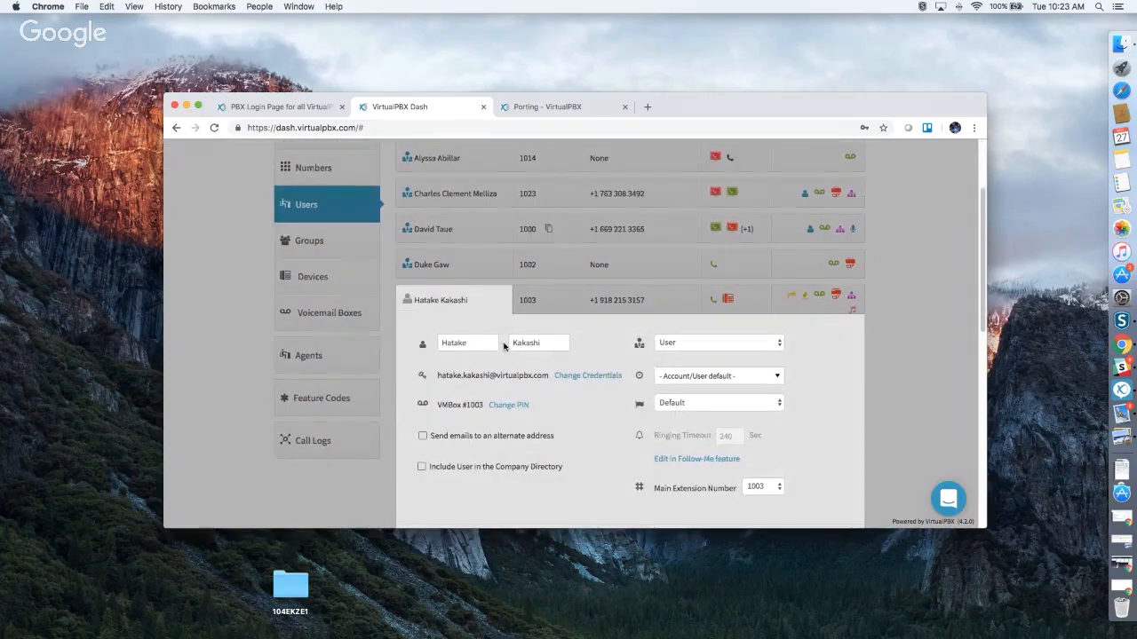
left_click(582, 376)
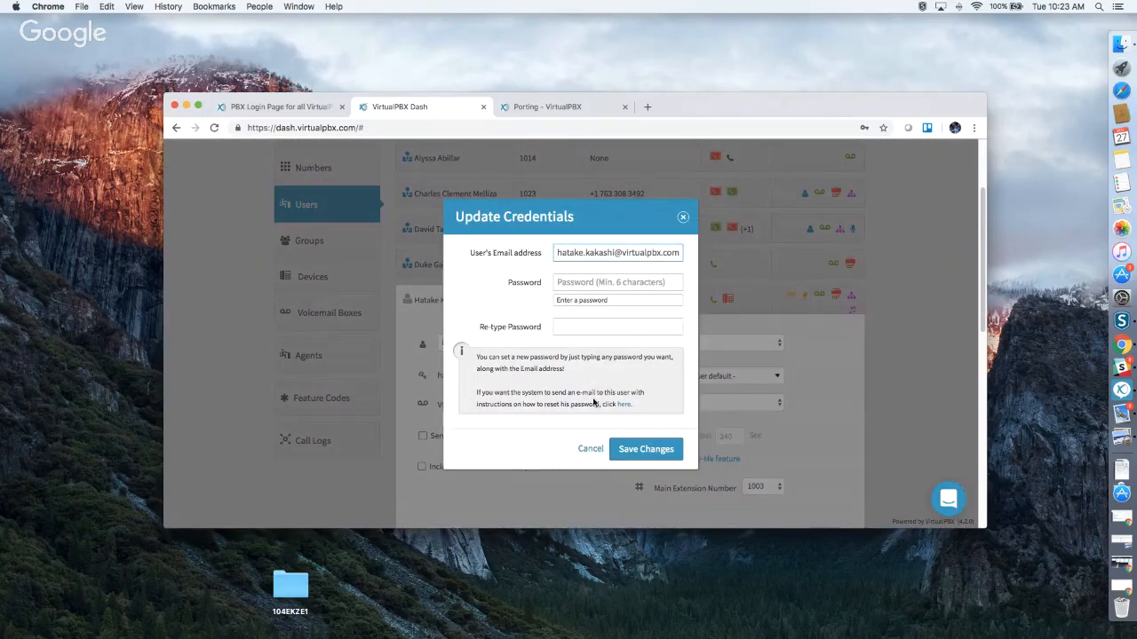
left_click(683, 219)
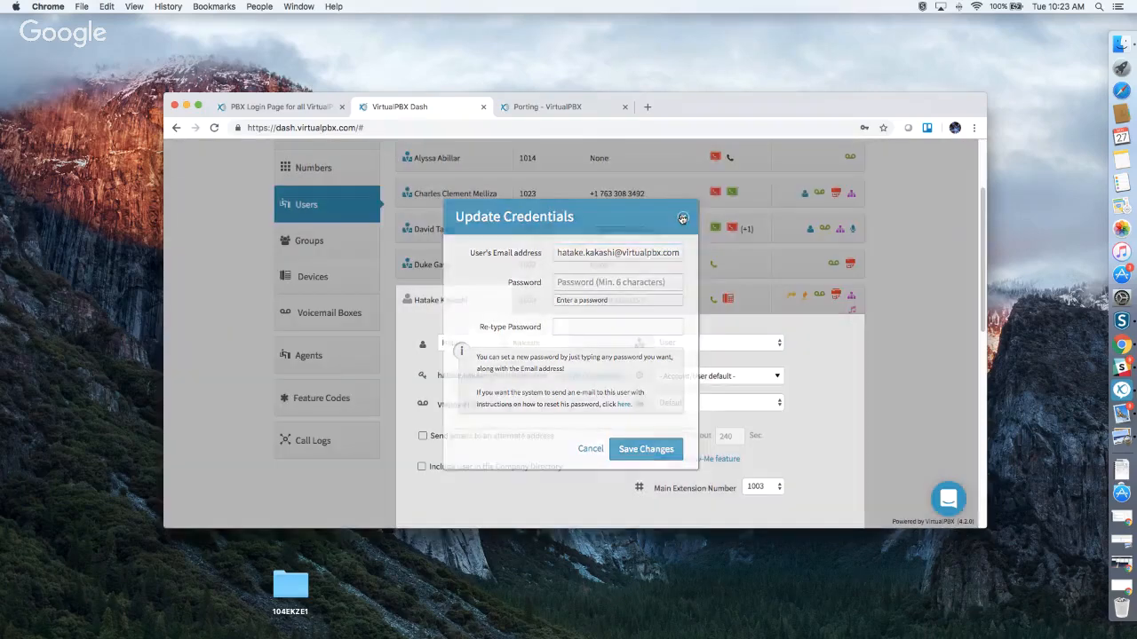
Toggle Send emails on and off, review the Change PIN form, and bring up the role choices.
left_click(427, 436)
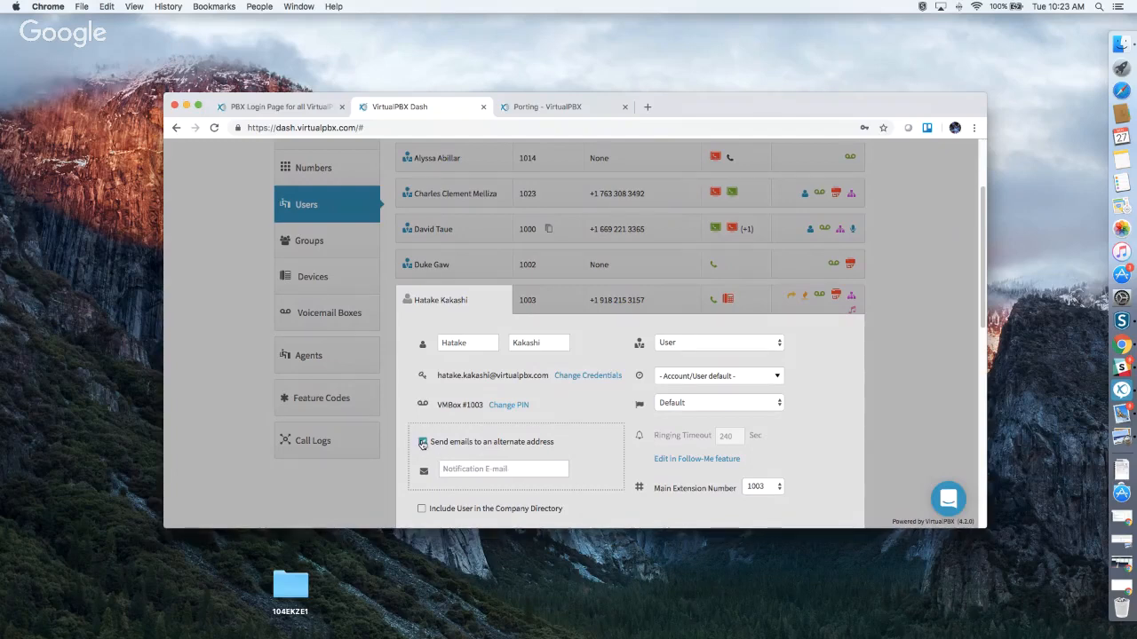
left_click(423, 439)
left_click(513, 407)
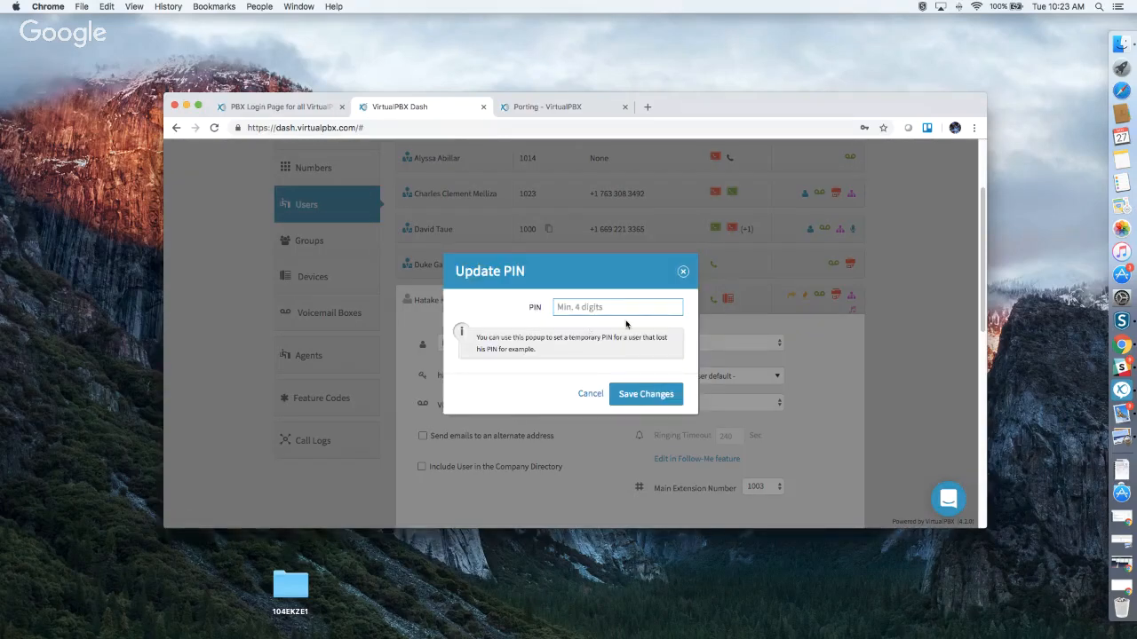
left_click(683, 271)
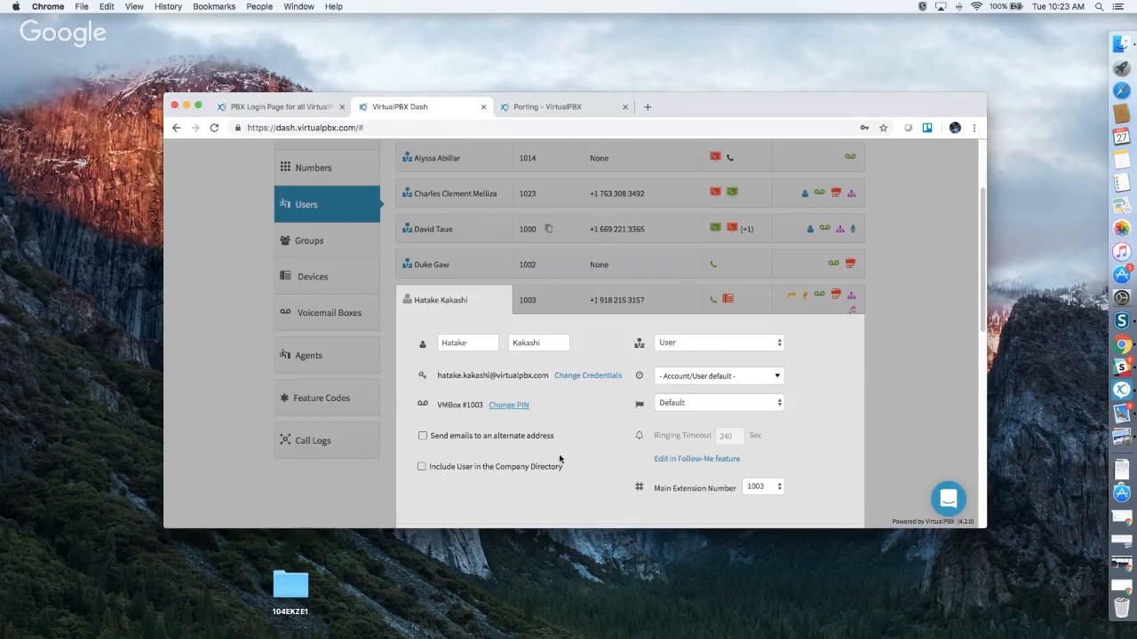
left_click(716, 344)
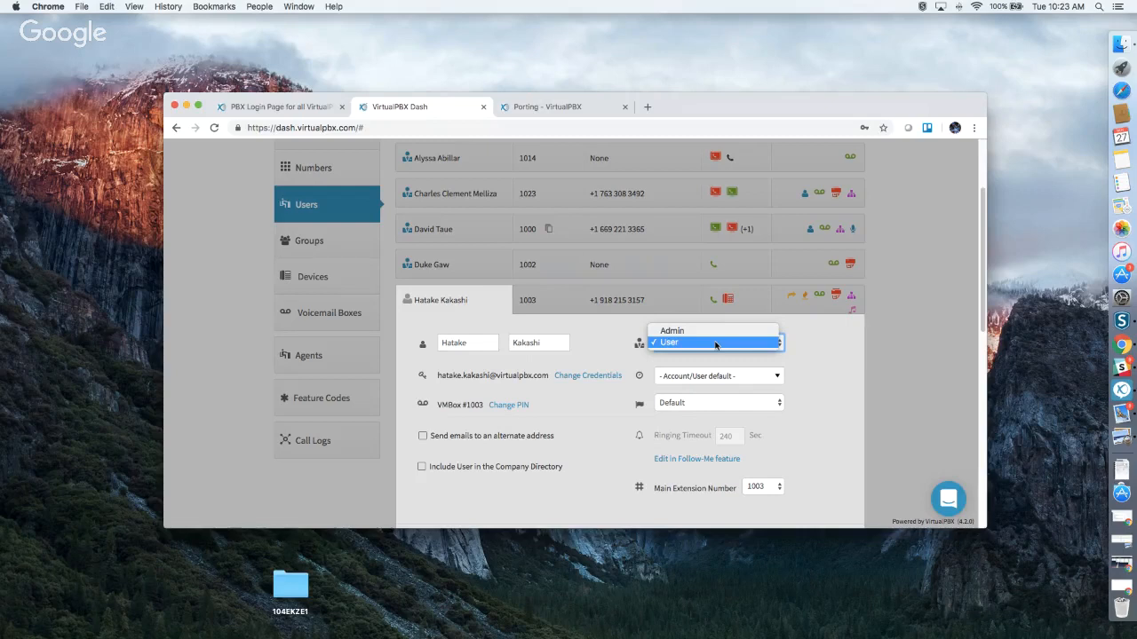
Keep role User, default timezone and language, and 1003 as the main extension.
left_click(965, 369)
scroll(897, 393, "down", 2)
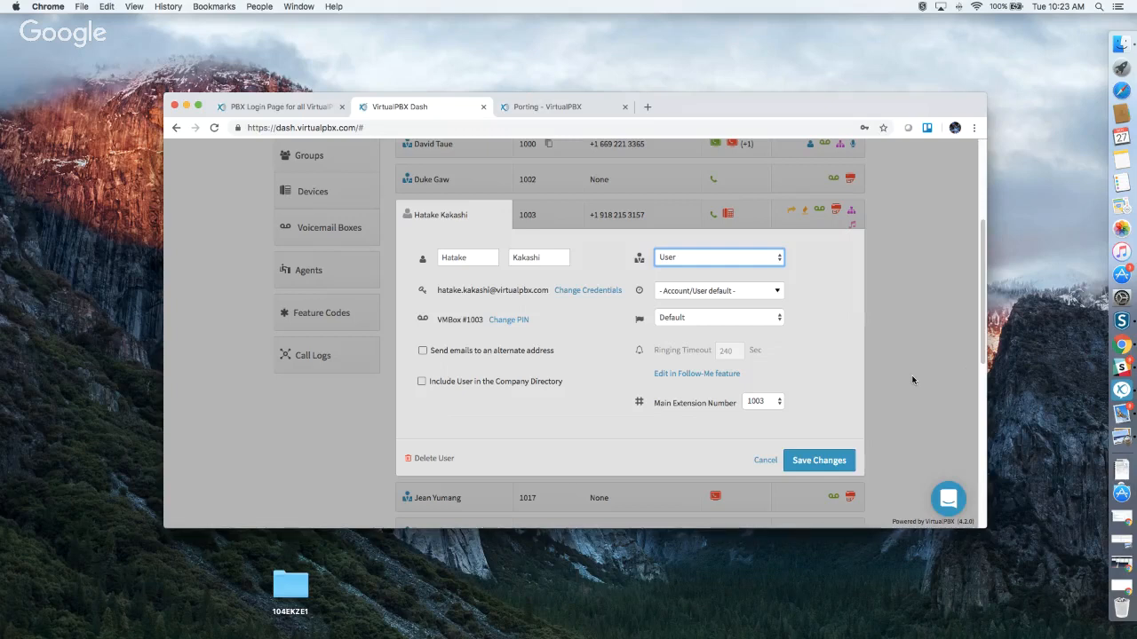
mouse_move(641, 290)
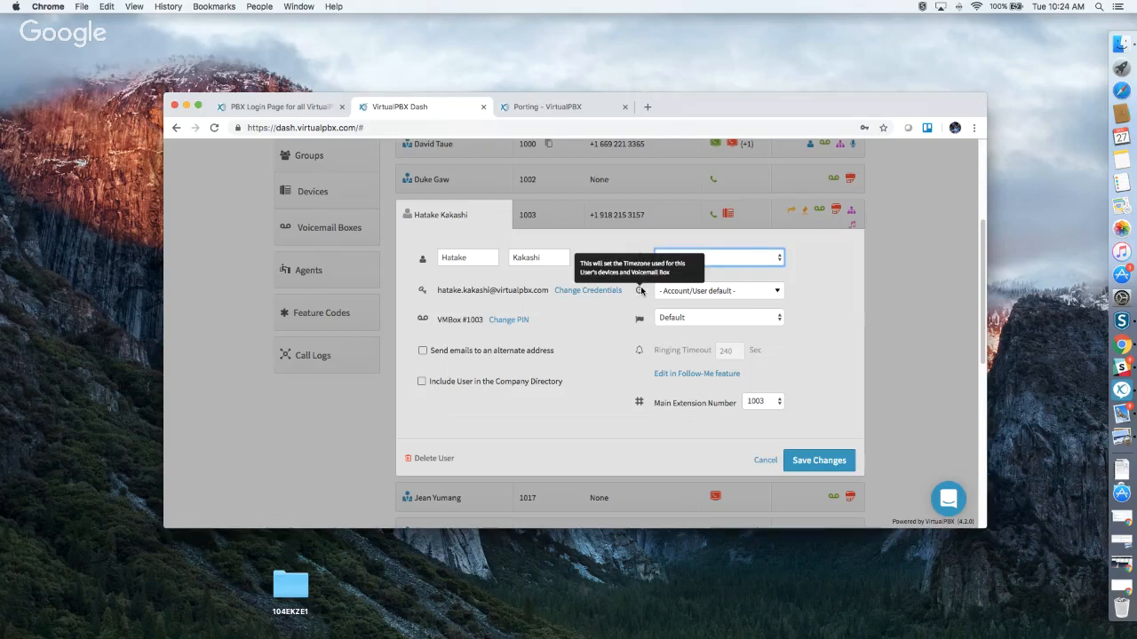
left_click(709, 293)
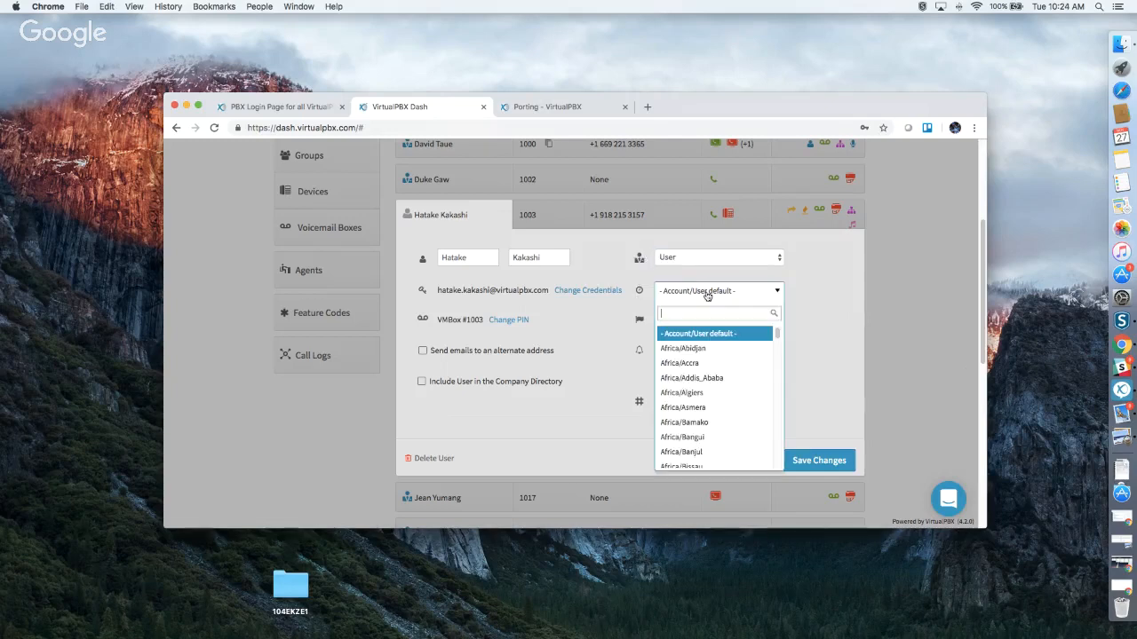
left_click(817, 332)
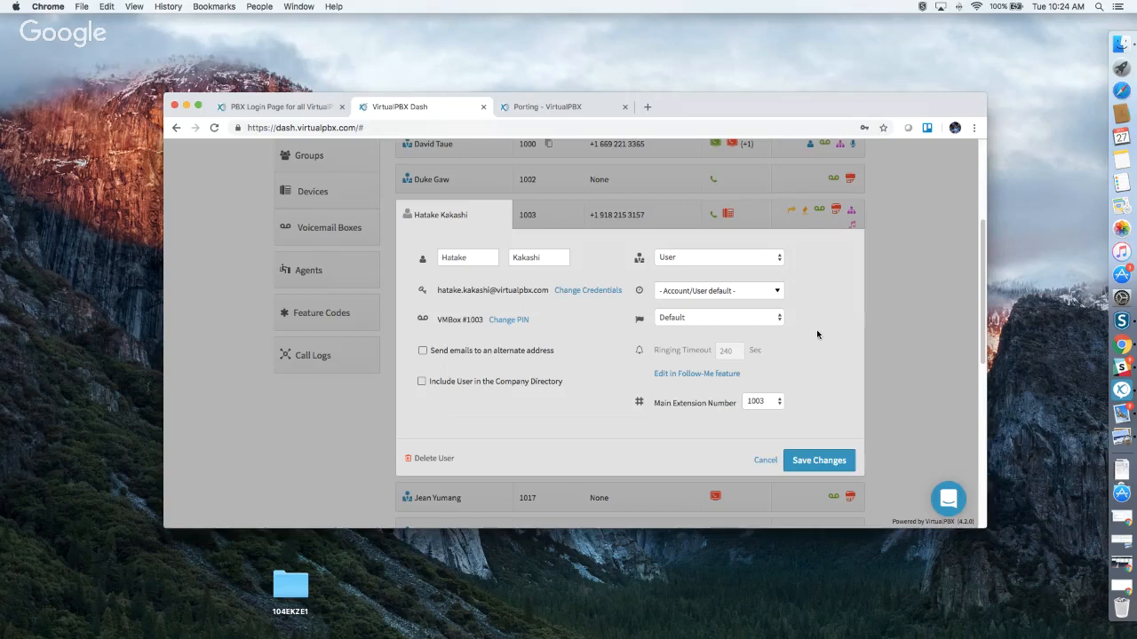
left_click(684, 325)
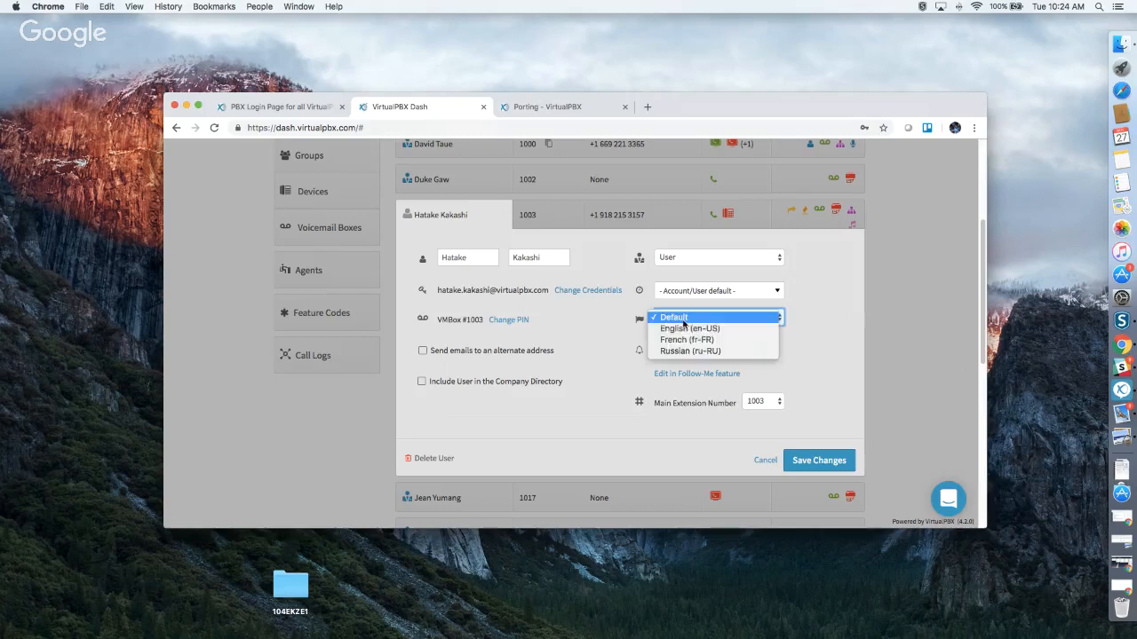
left_click(782, 332)
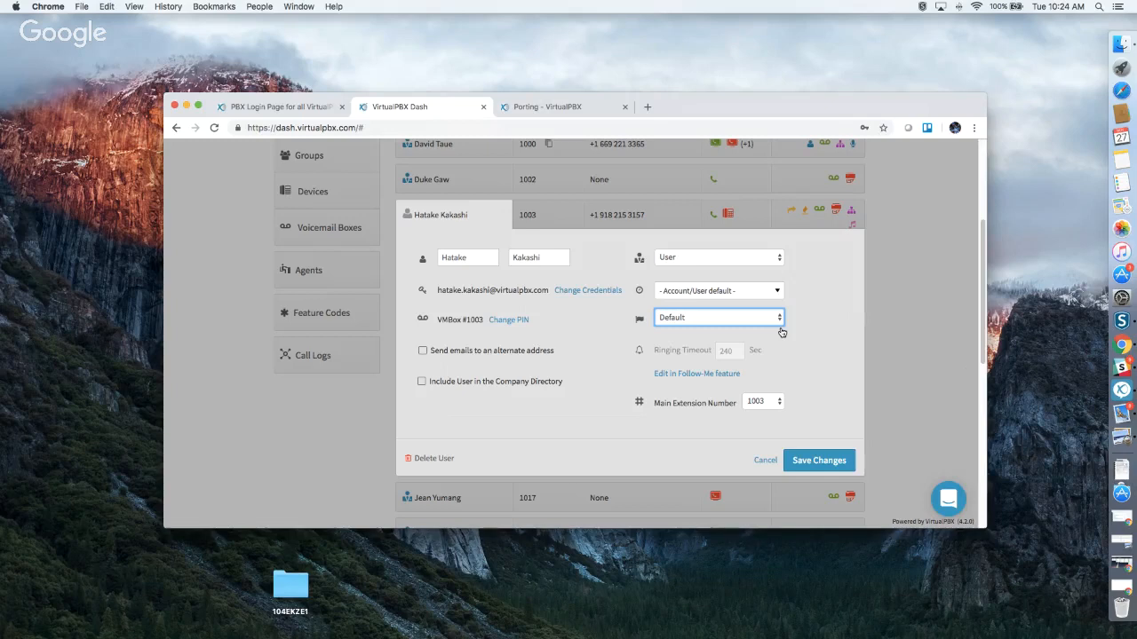
mouse_move(693, 358)
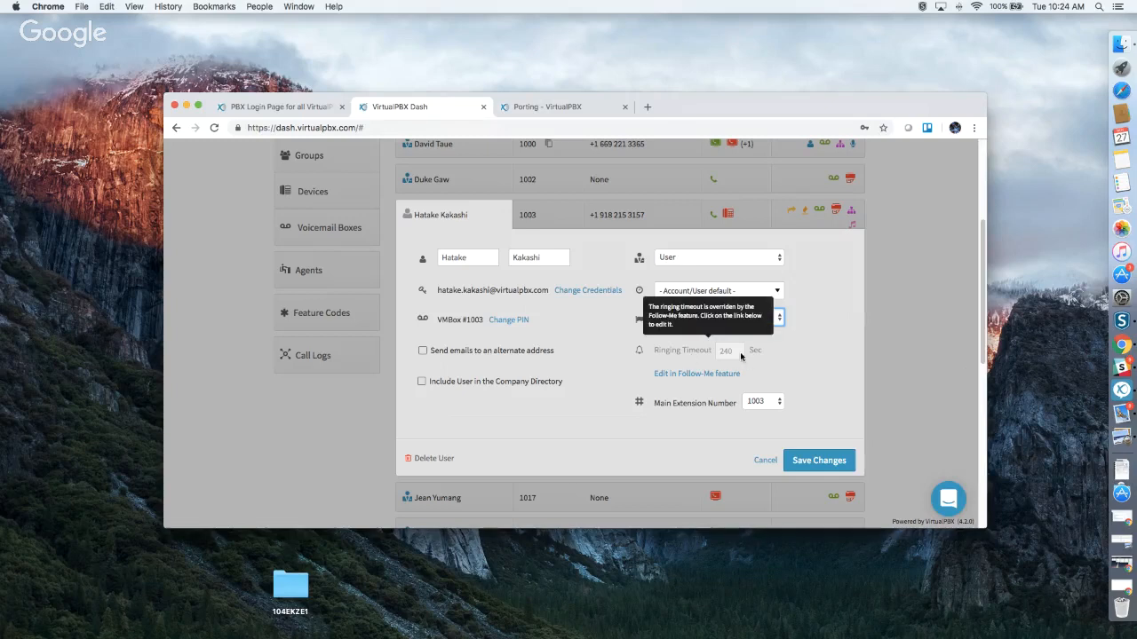
left_click(744, 404)
left_click(806, 387)
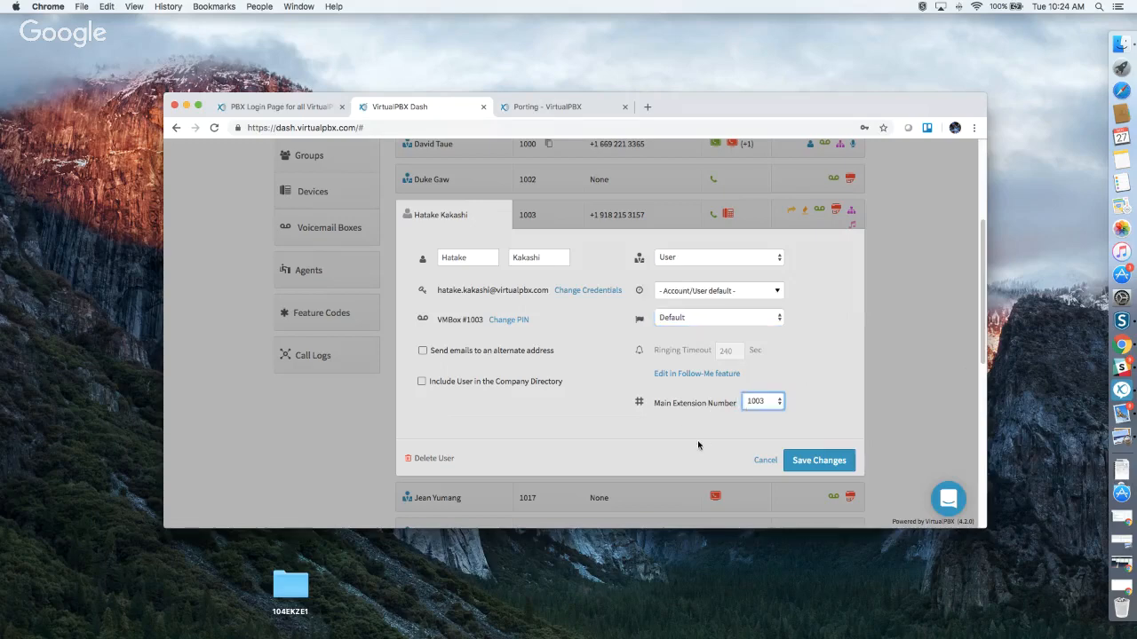
Attempt to save, dismiss the duplicate hotdesk id error, and cancel the edits.
left_click(787, 464)
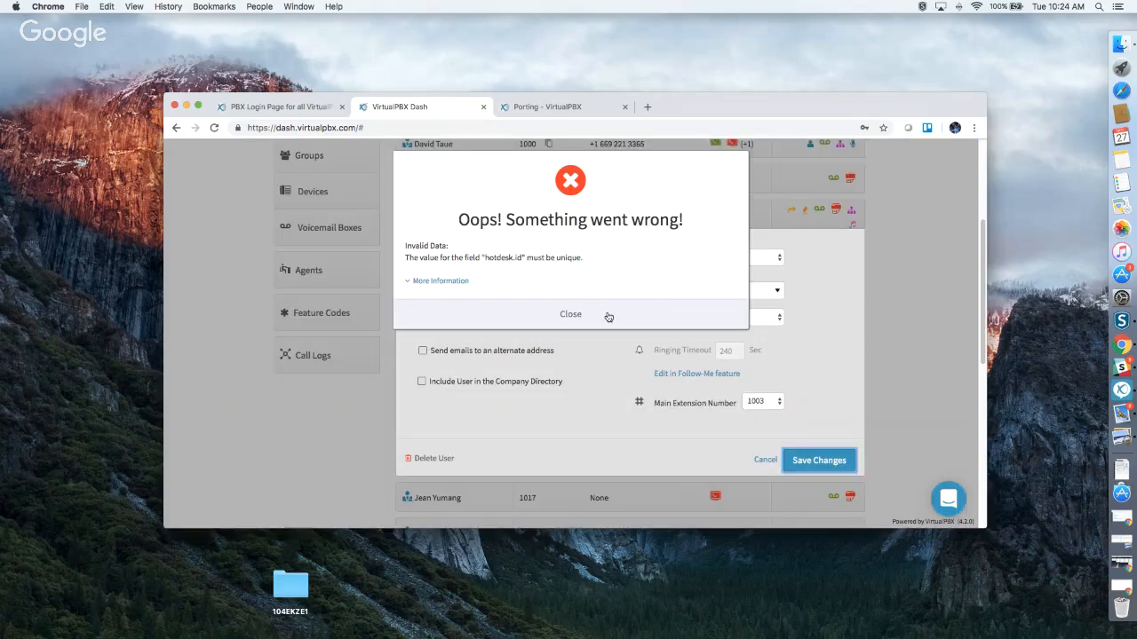
left_click(609, 315)
left_click(764, 460)
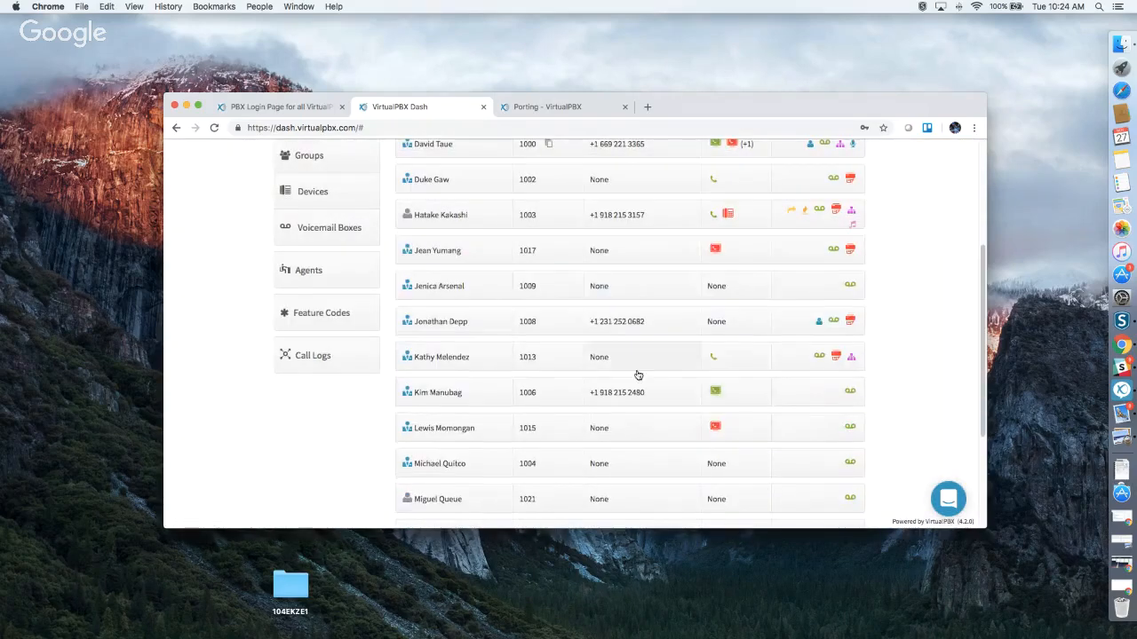
scroll(530, 305, "up", 1)
scroll(531, 304, "up", 1)
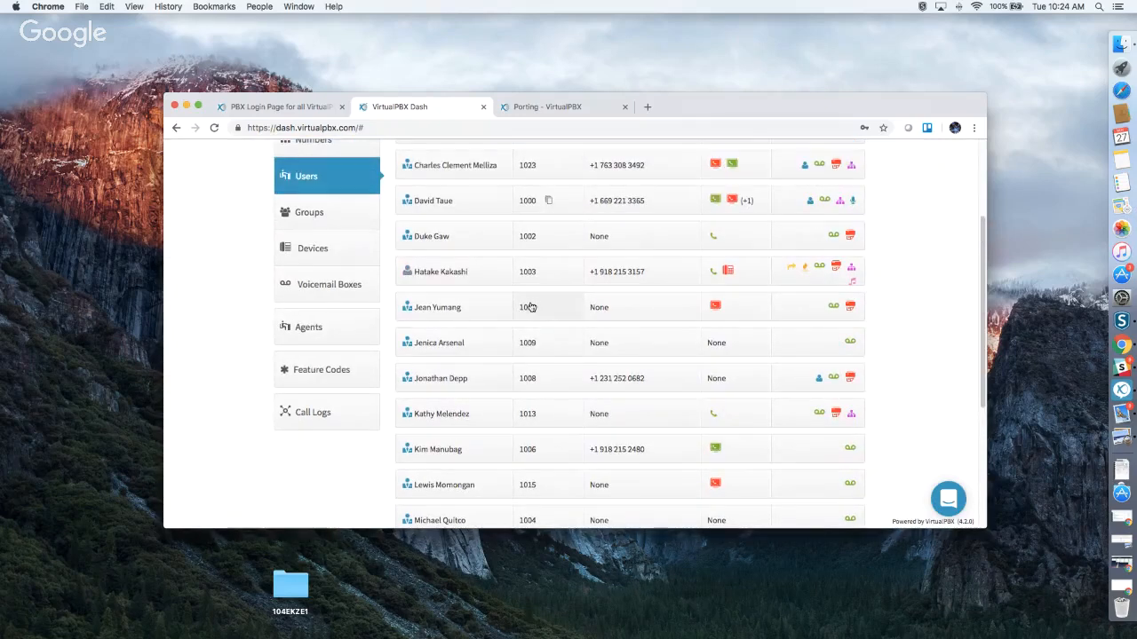
scroll(536, 310, "up", 1)
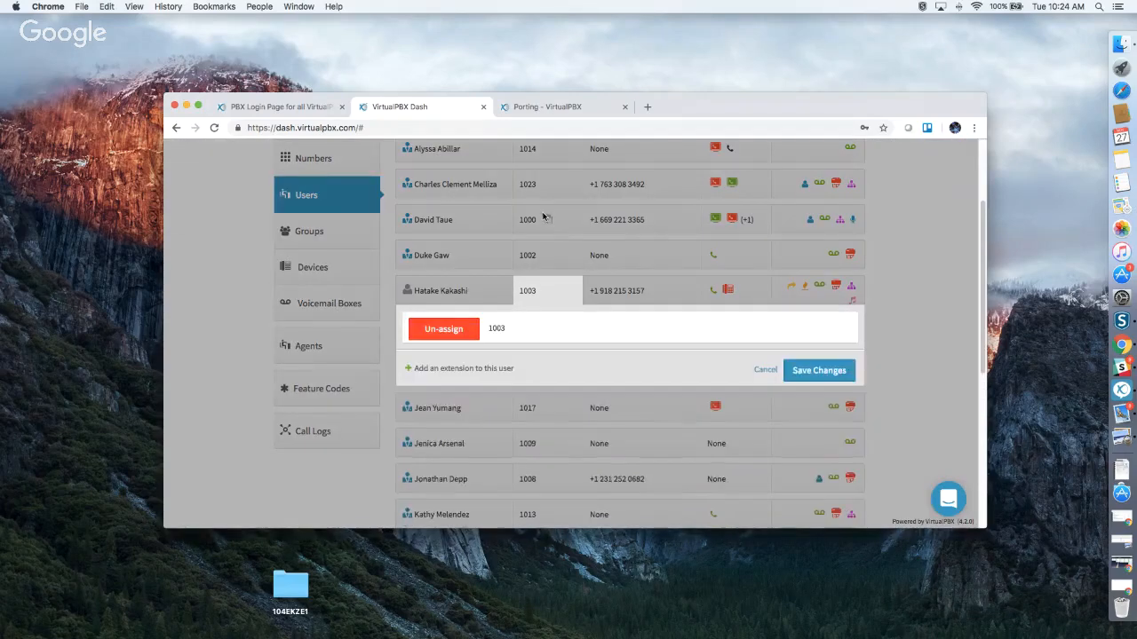
left_click(546, 218)
left_click(547, 221)
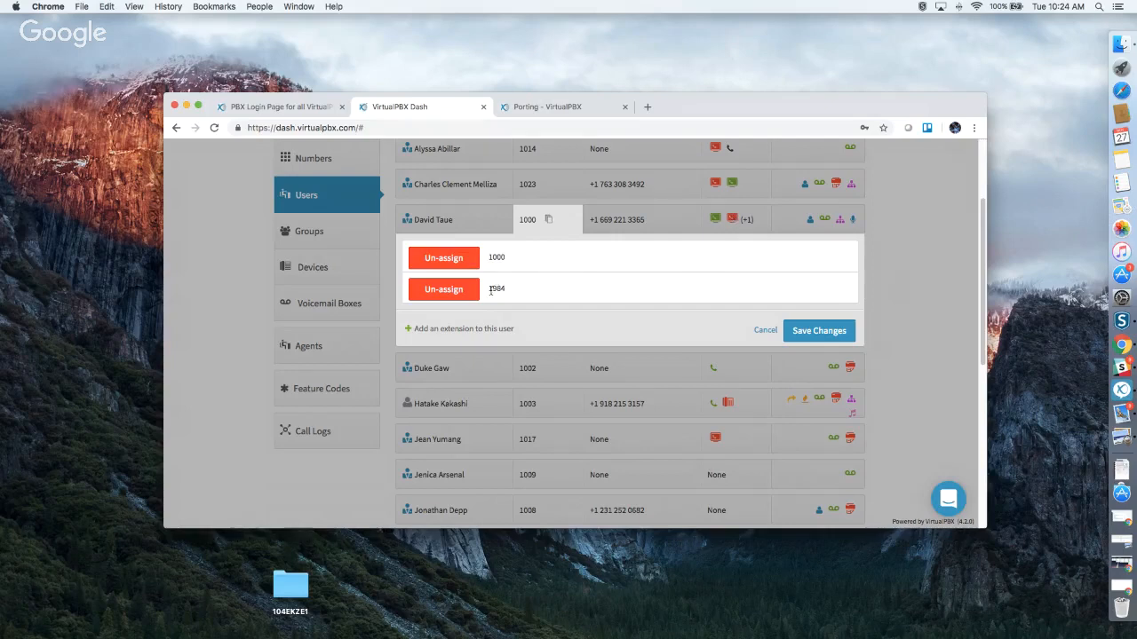
left_click(914, 316)
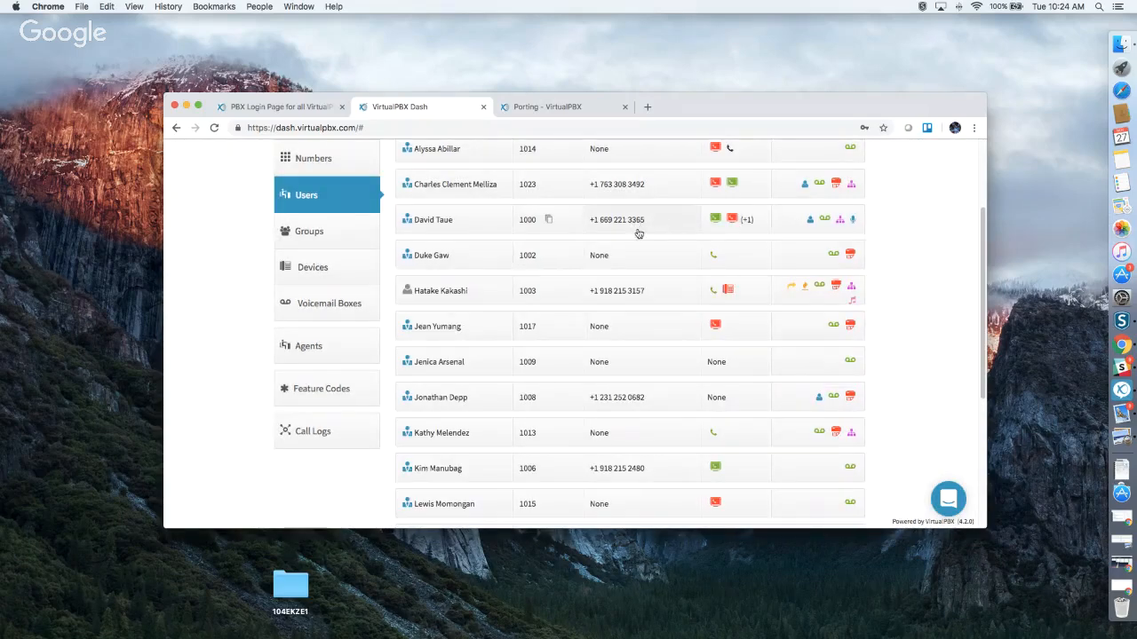
scroll(639, 235, "up", 5)
scroll(633, 253, "down", 2)
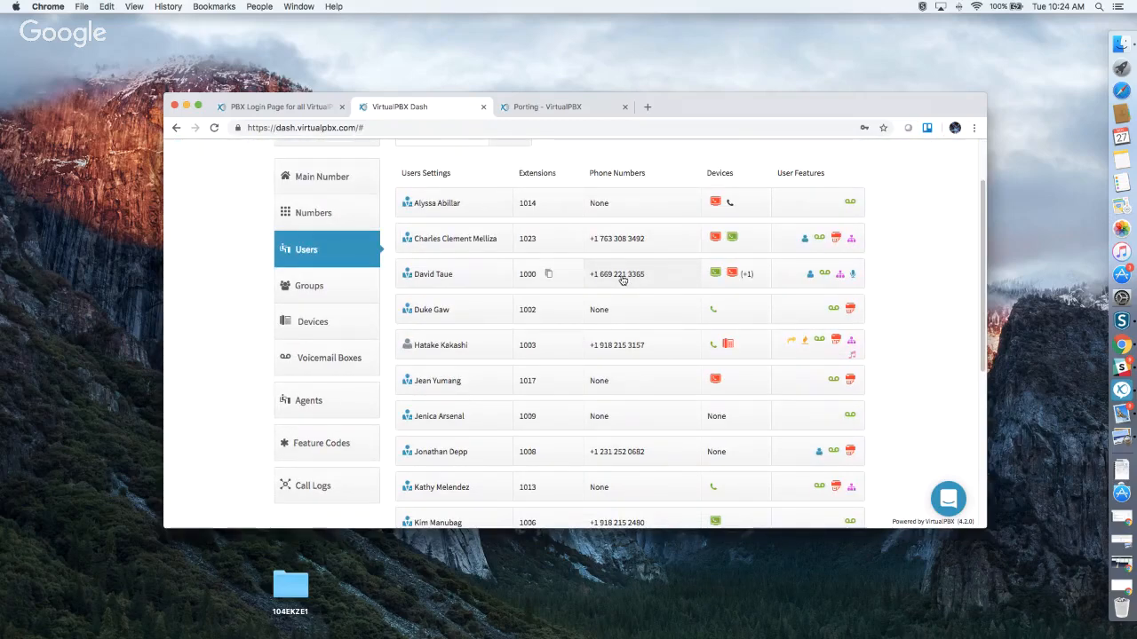
Add the spare cell-phone device to the extension 1000 user and save the assignments.
left_click(722, 287)
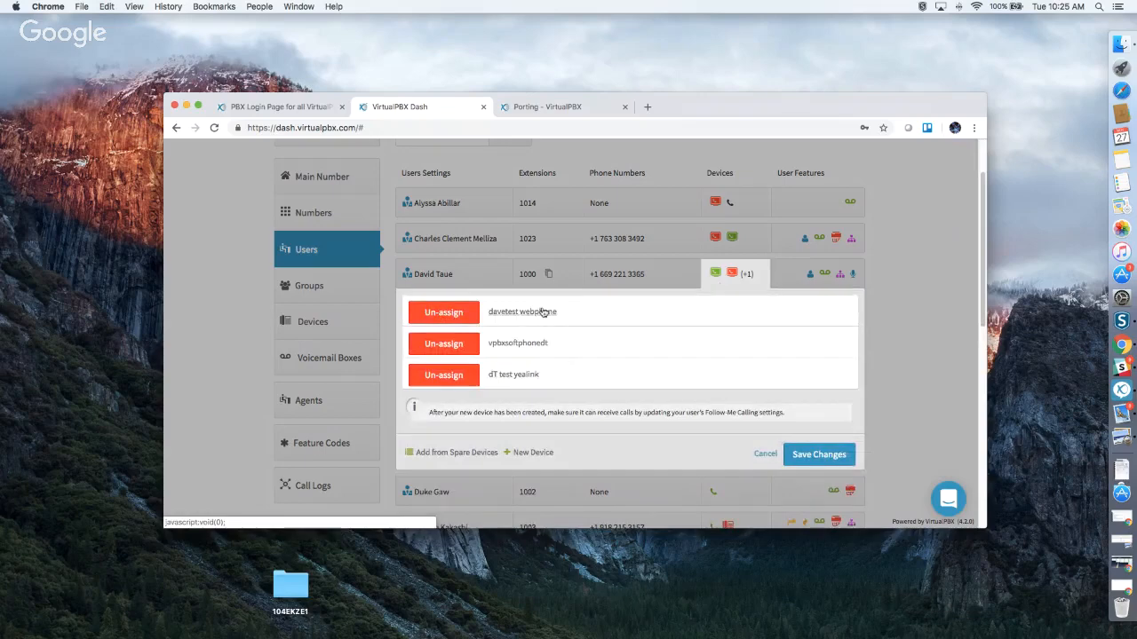
left_click(458, 452)
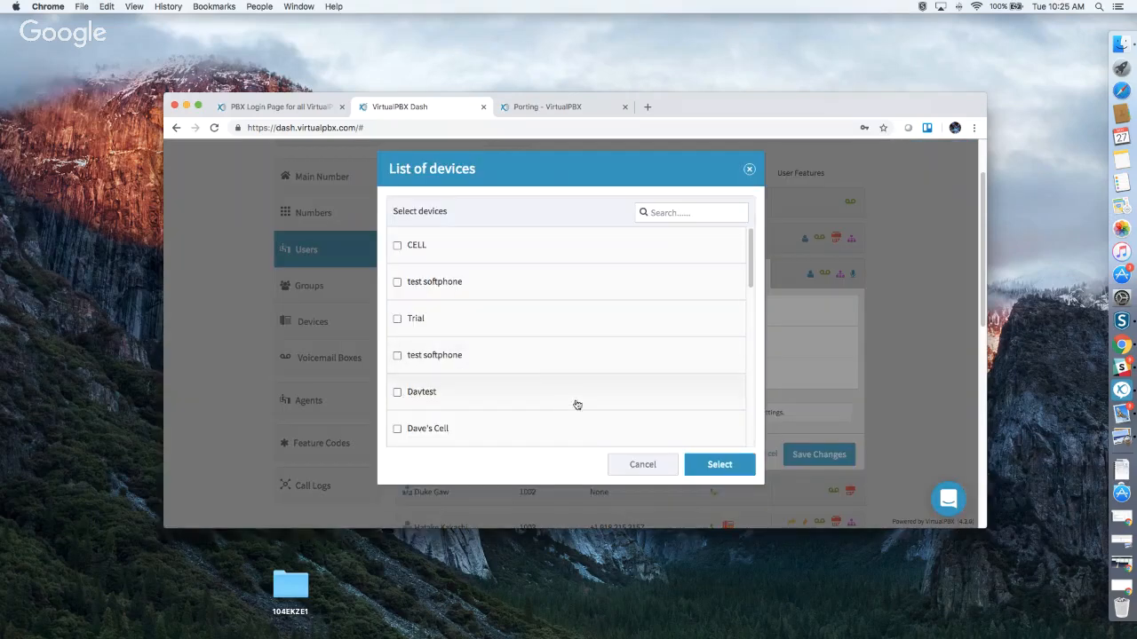
left_click(642, 463)
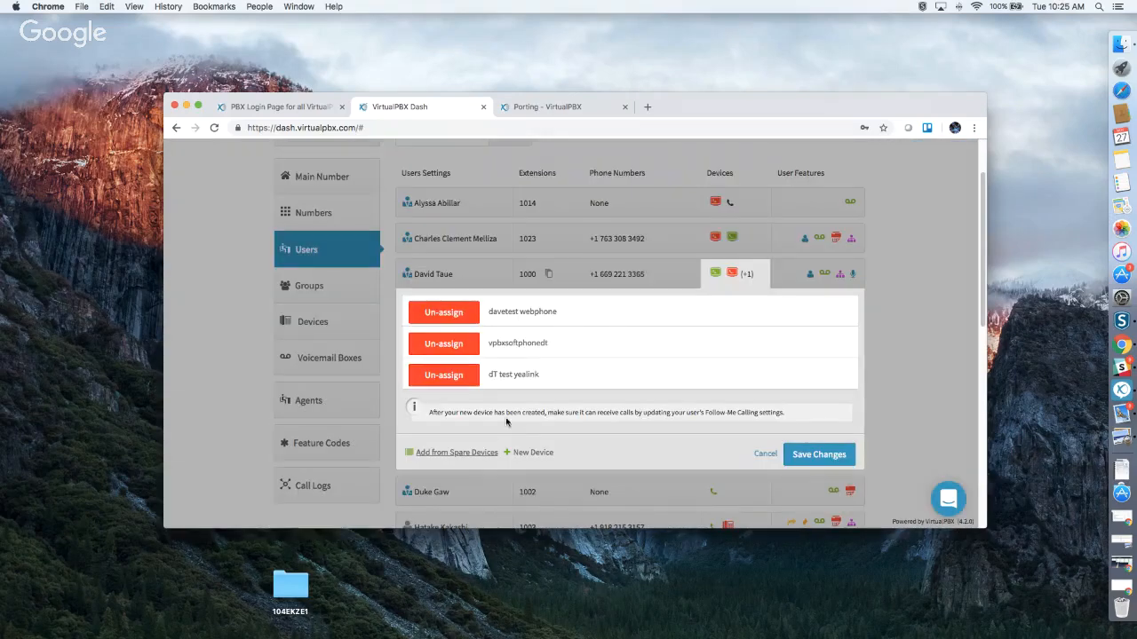
left_click(451, 453)
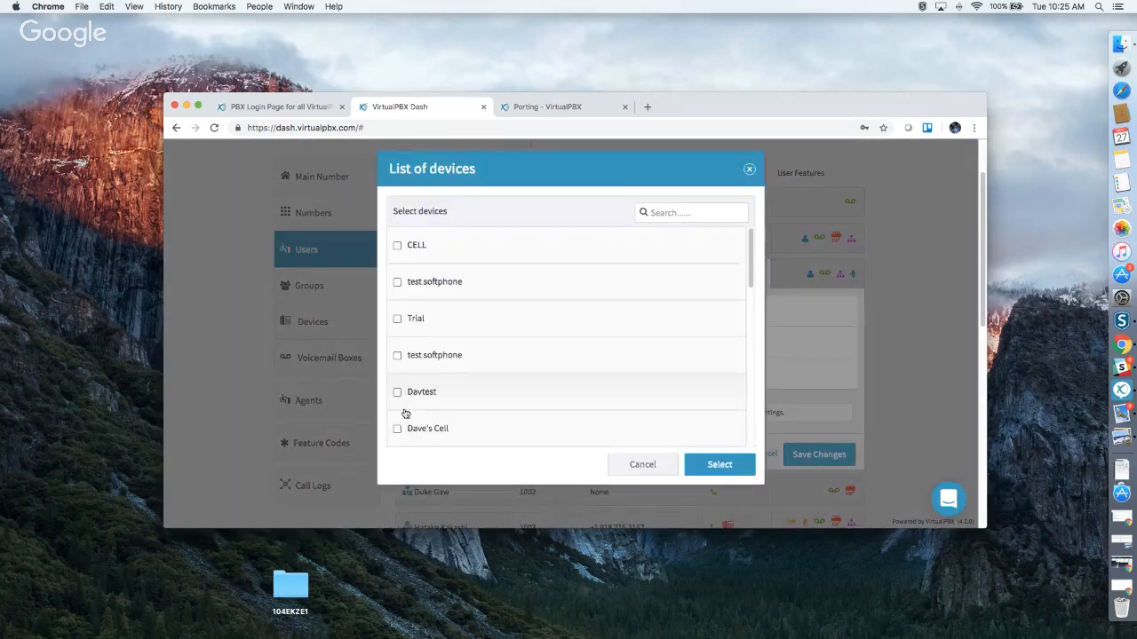
left_click(397, 429)
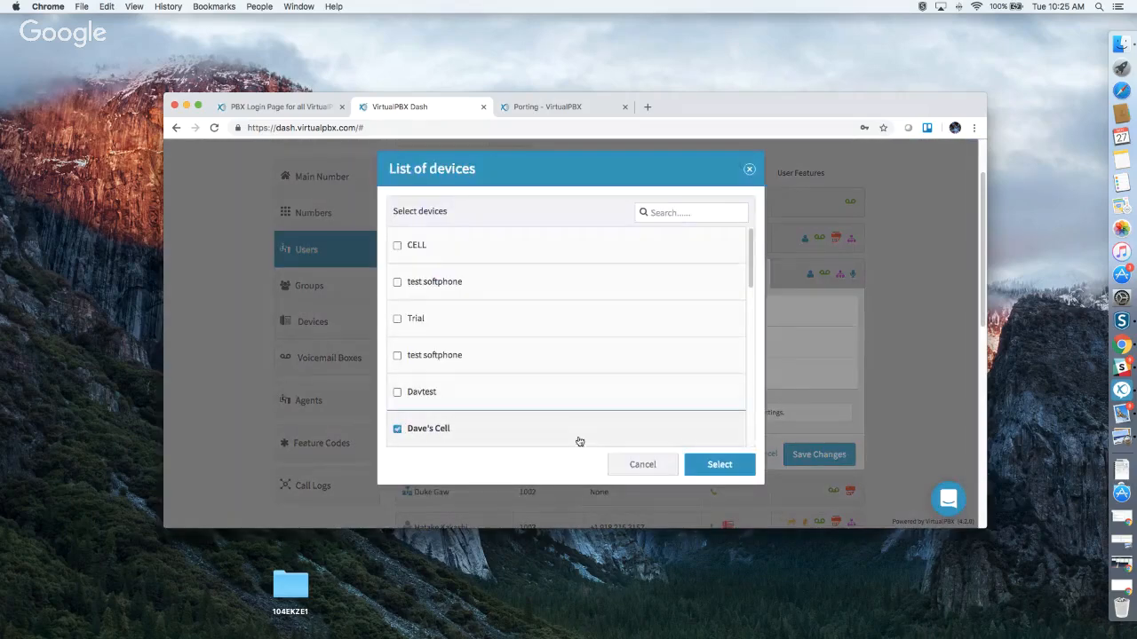
left_click(716, 465)
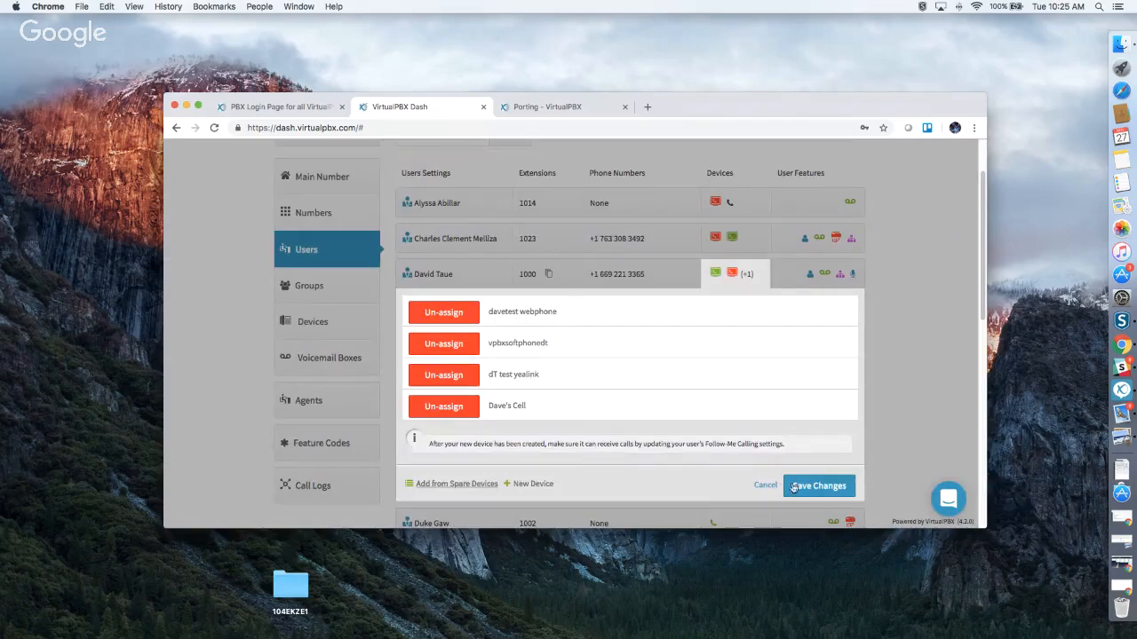
left_click(826, 493)
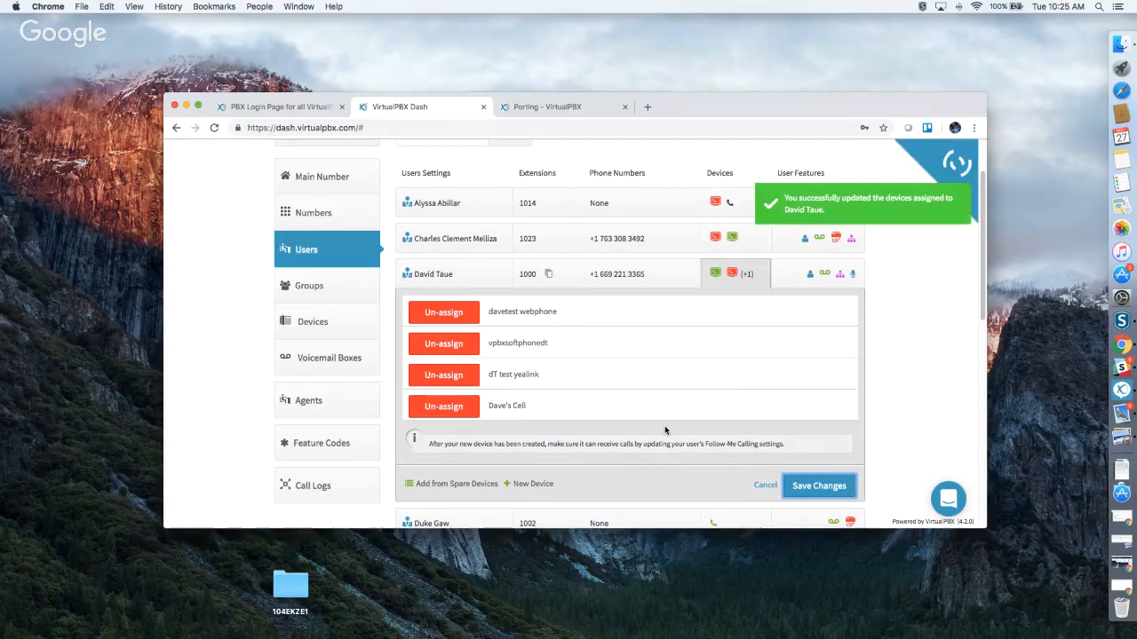
Reopen the user's device list to confirm four devices are now assigned.
scroll(666, 431, "down", 2)
scroll(684, 357, "up", 2)
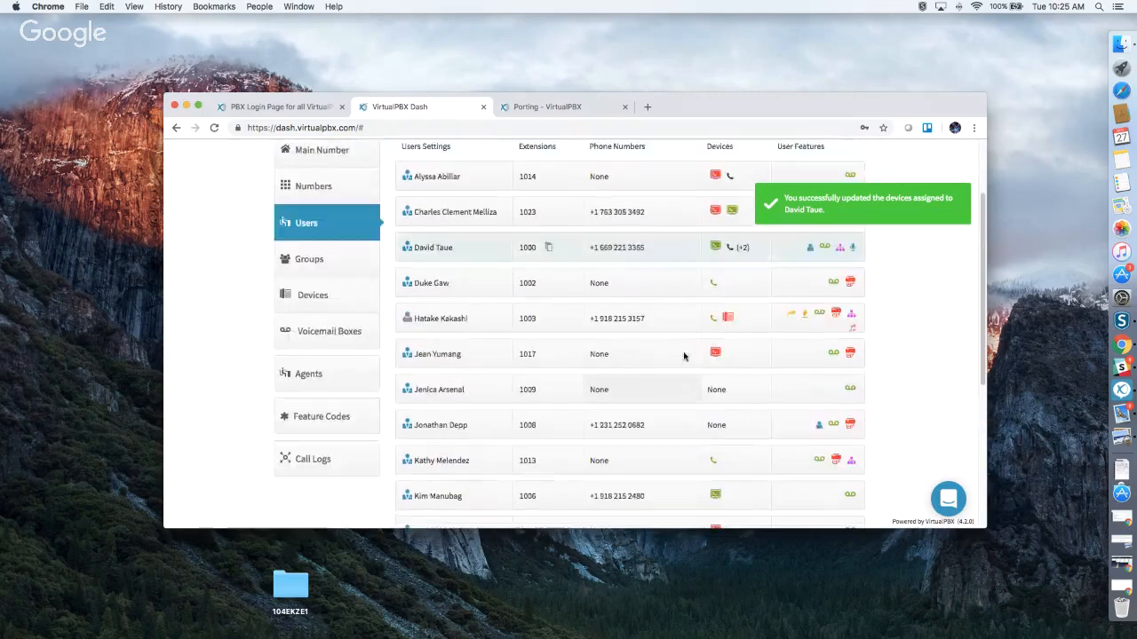
scroll(685, 357, "up", 1)
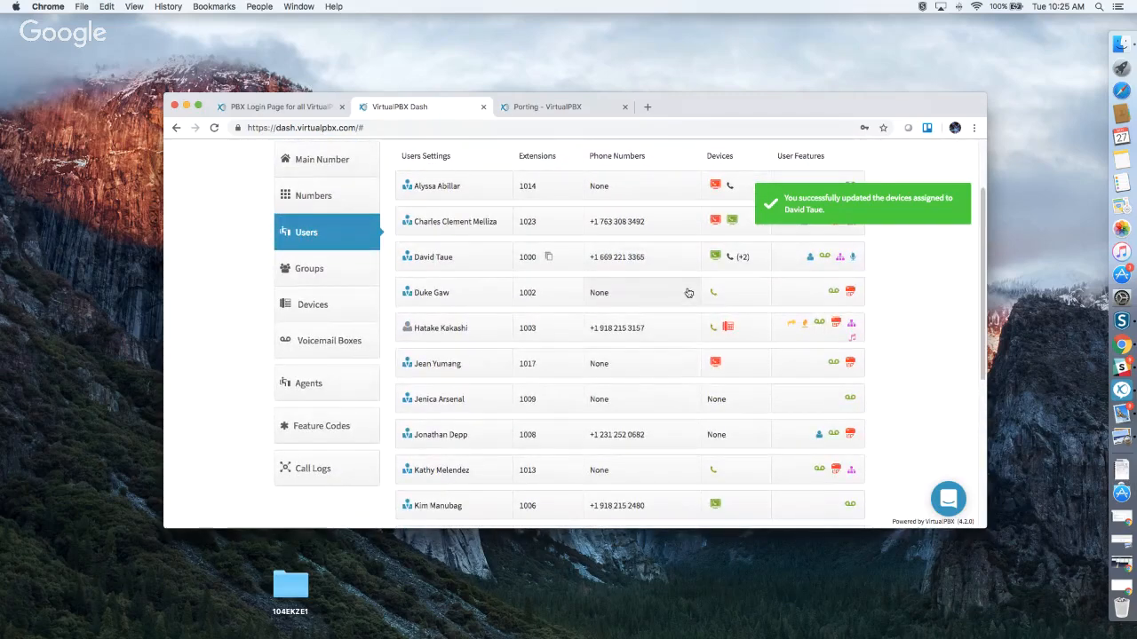
left_click(742, 266)
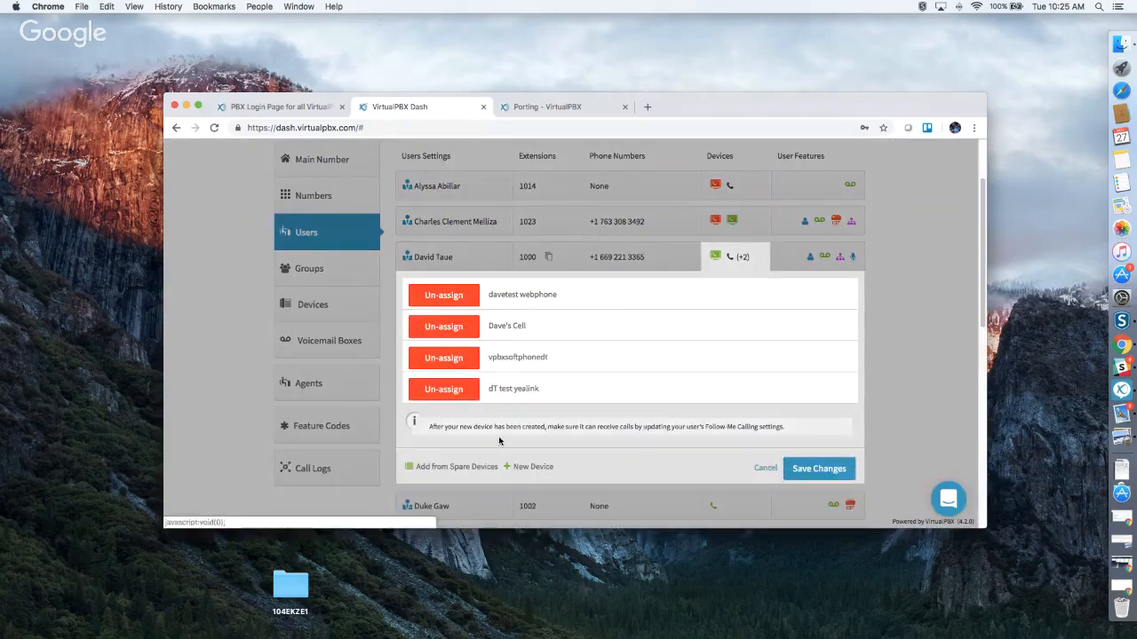
scroll(589, 430, "down", 3)
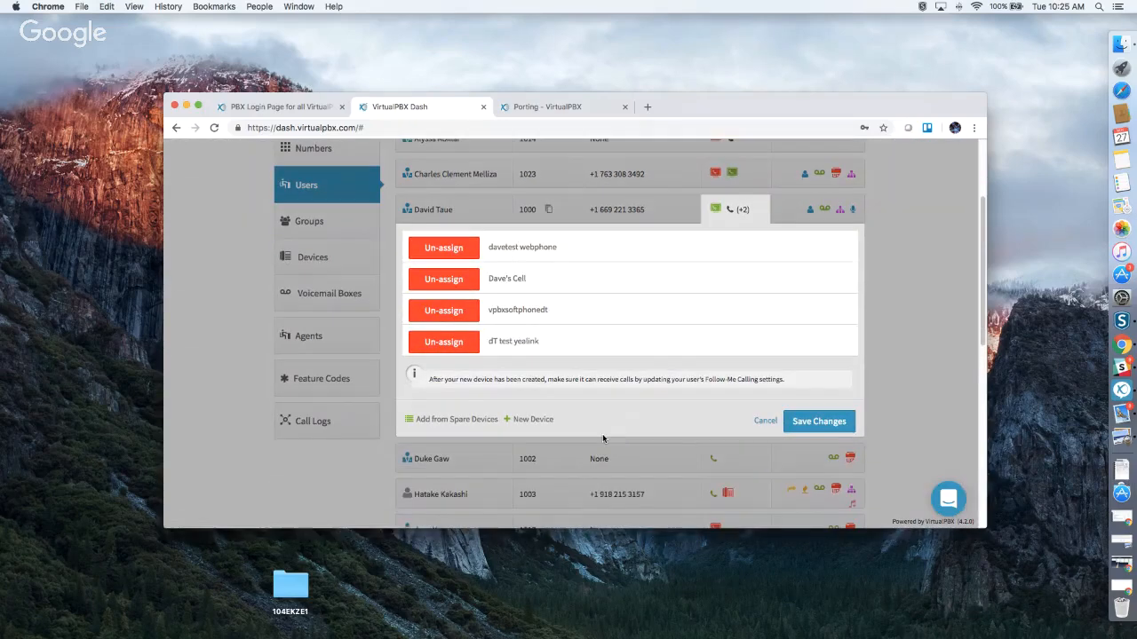
Start a new SIP Phone device for the user, choosing Yealink model T22P.
left_click(533, 342)
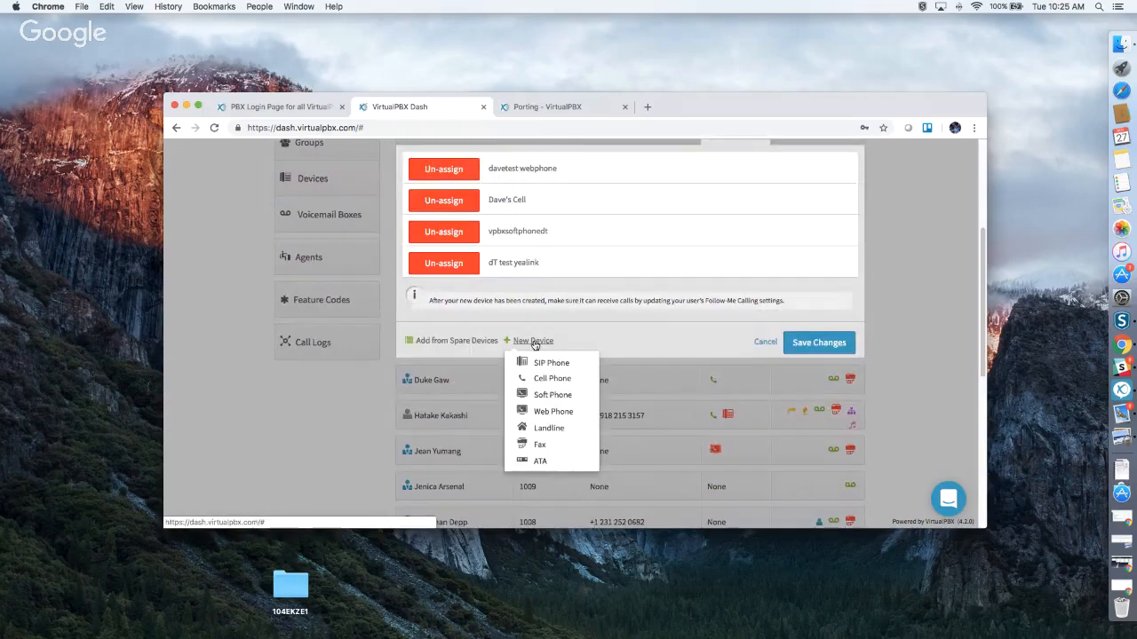
left_click(549, 363)
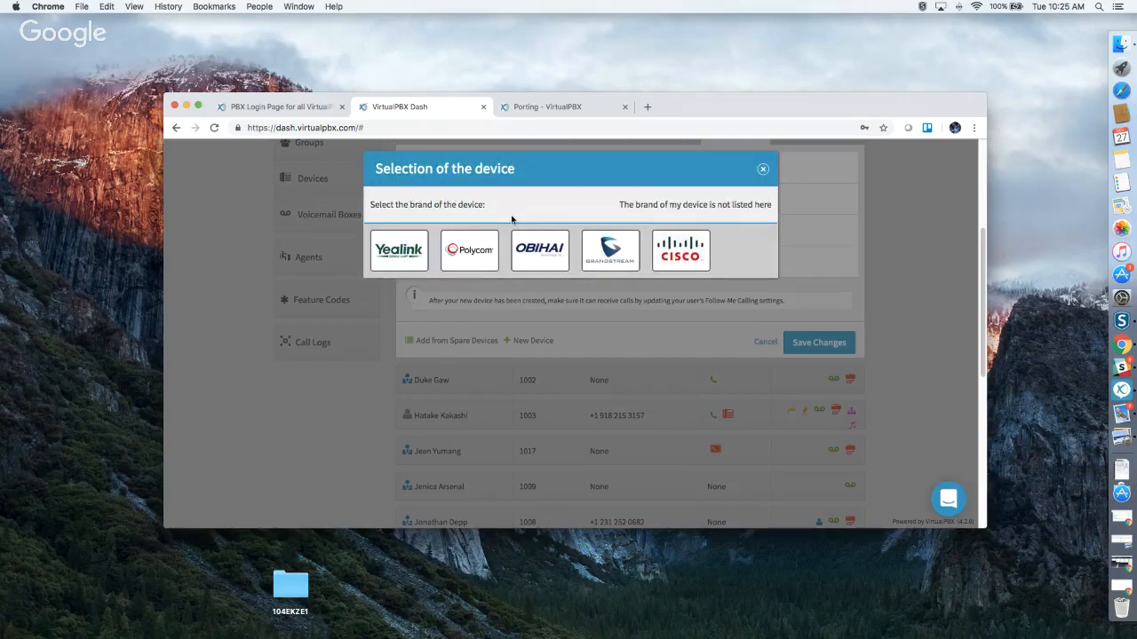
left_click(403, 254)
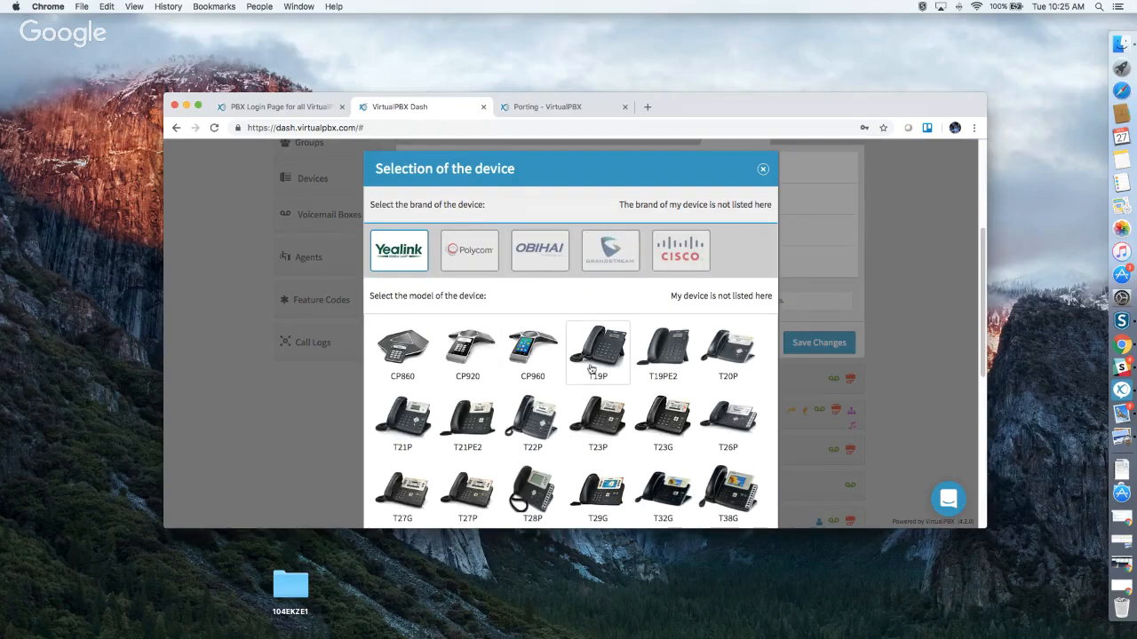
scroll(591, 366, "down", 2)
left_click(533, 337)
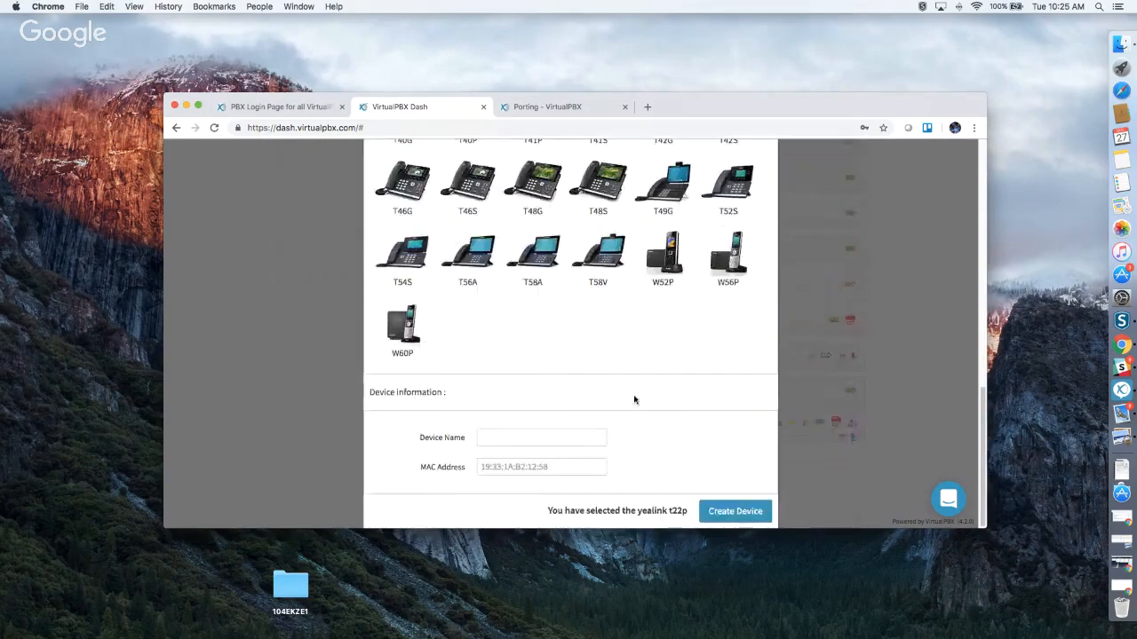
left_click(484, 436)
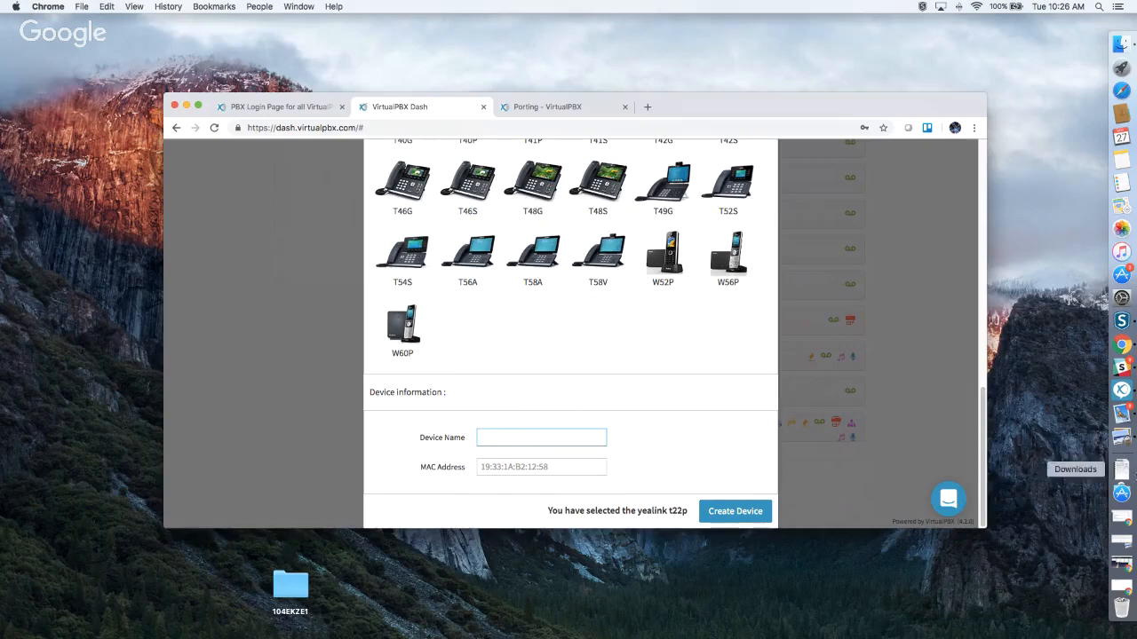
Close the device selection dialog without creating the T22P device.
scroll(708, 355, "up", 2)
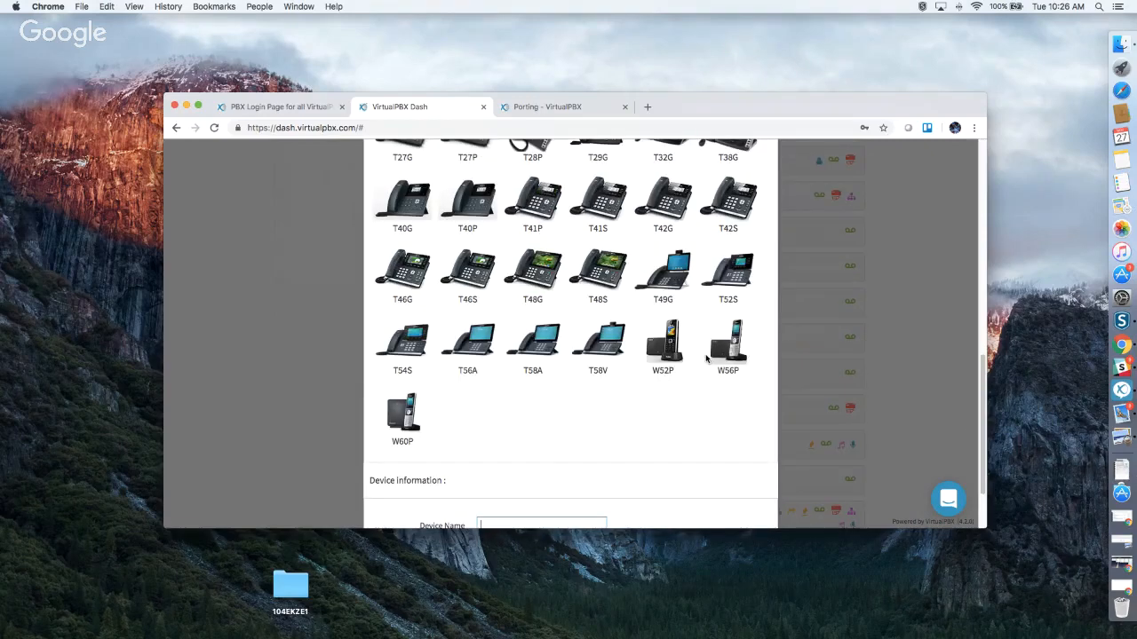
scroll(708, 355, "up", 10)
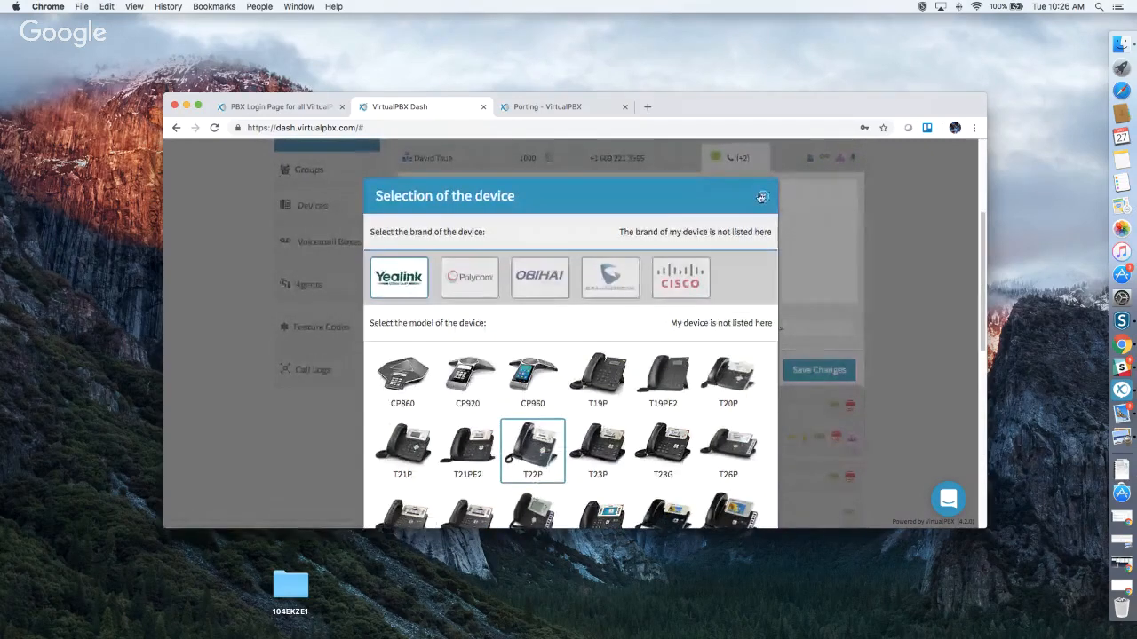
left_click(762, 197)
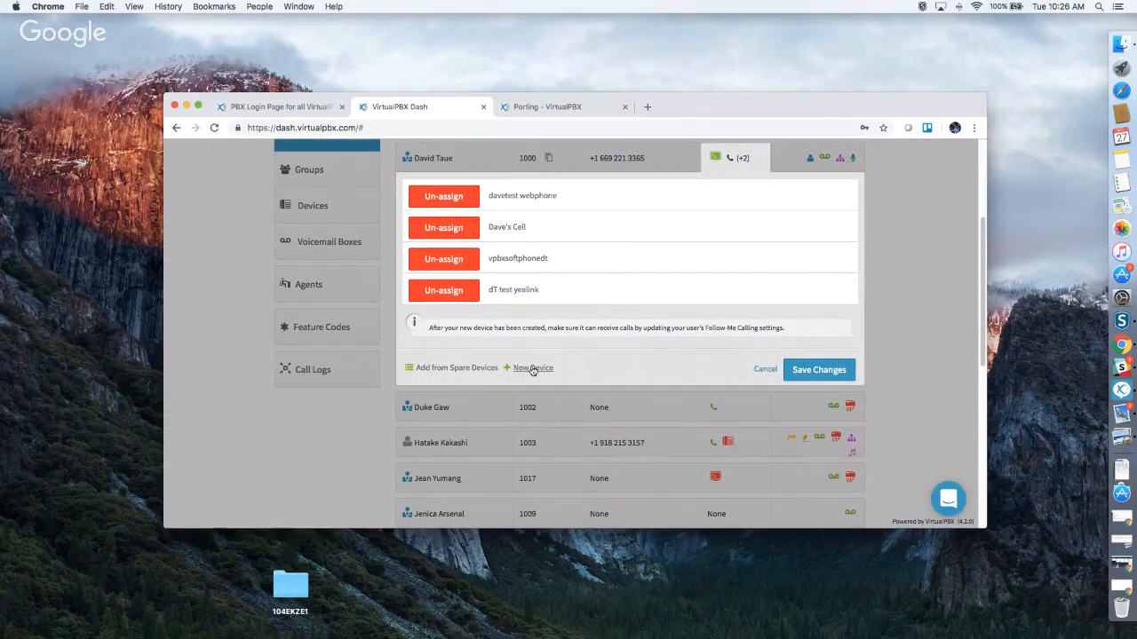
scroll(609, 495, "down", 2)
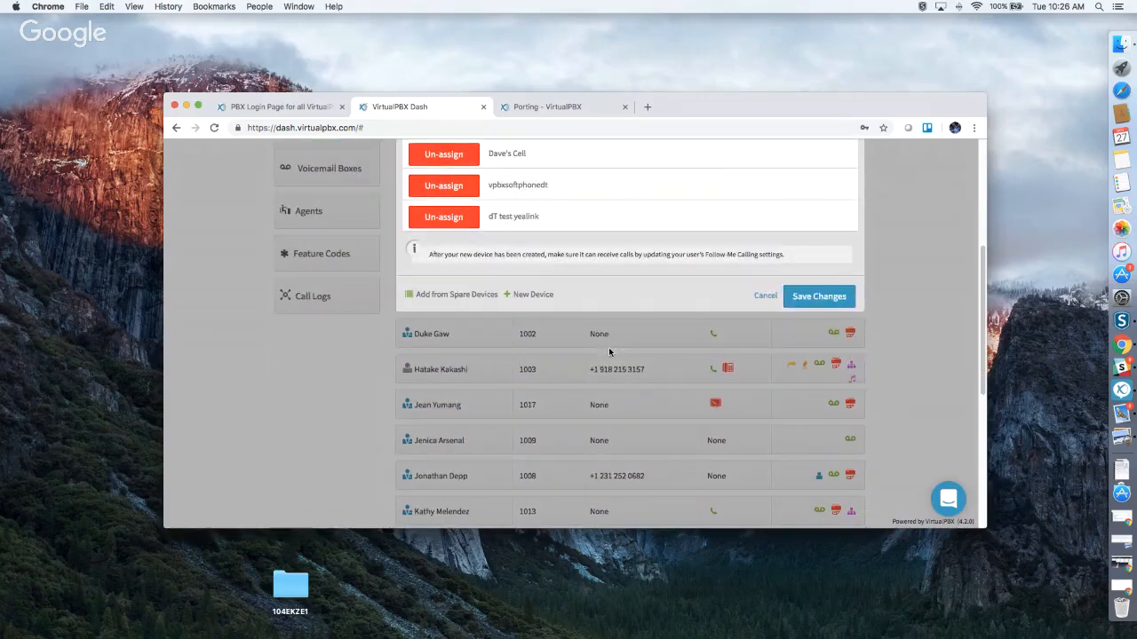
left_click(533, 295)
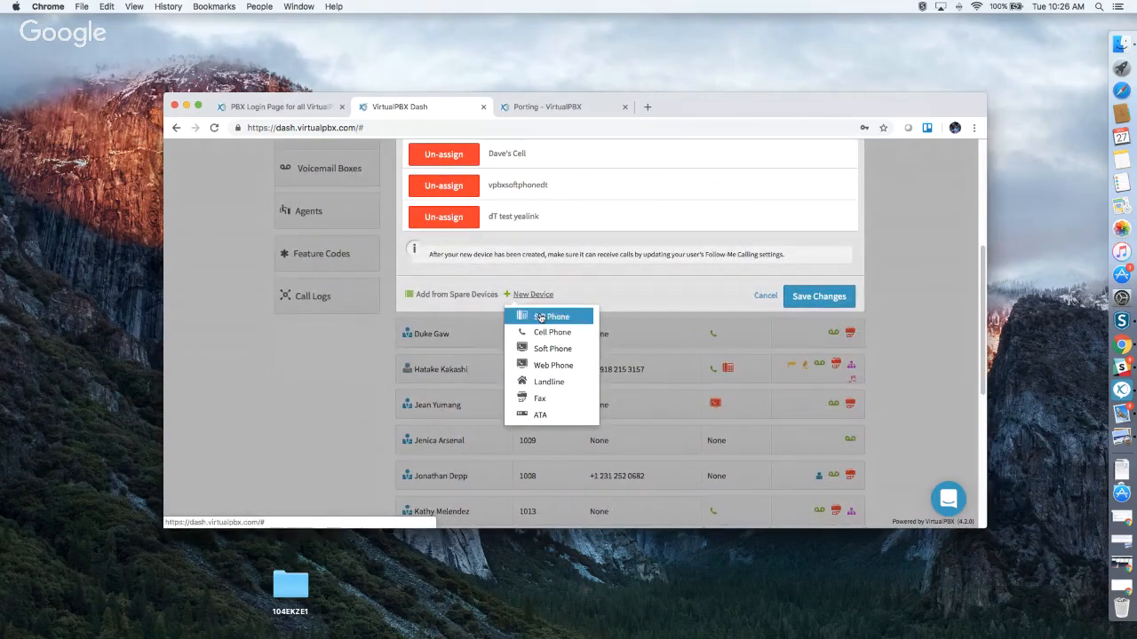
left_click(545, 333)
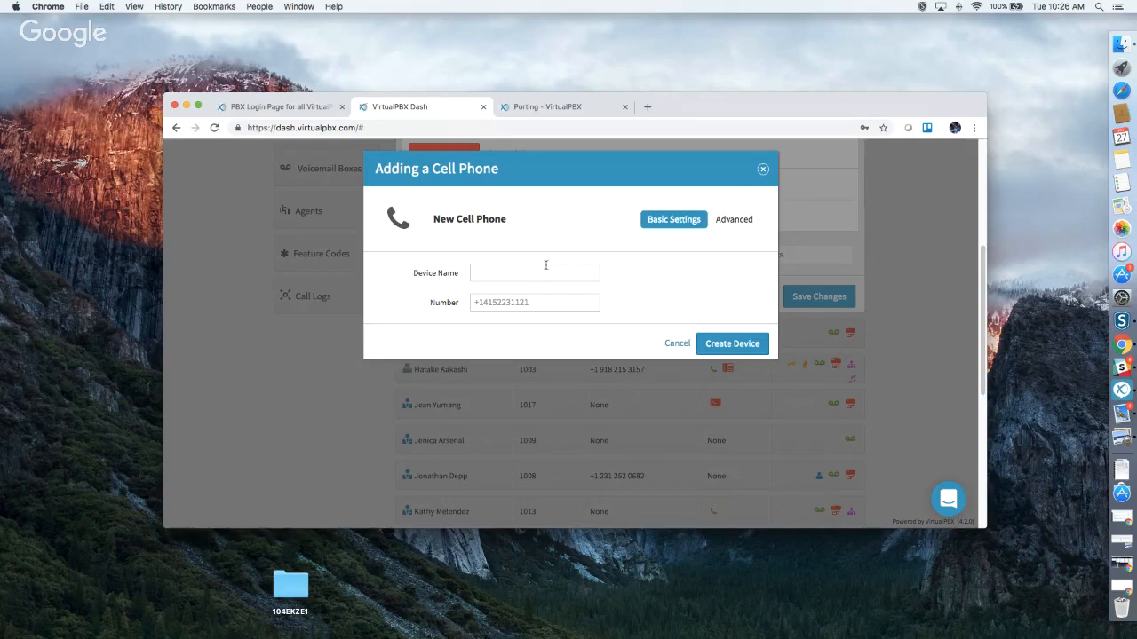
left_click(762, 169)
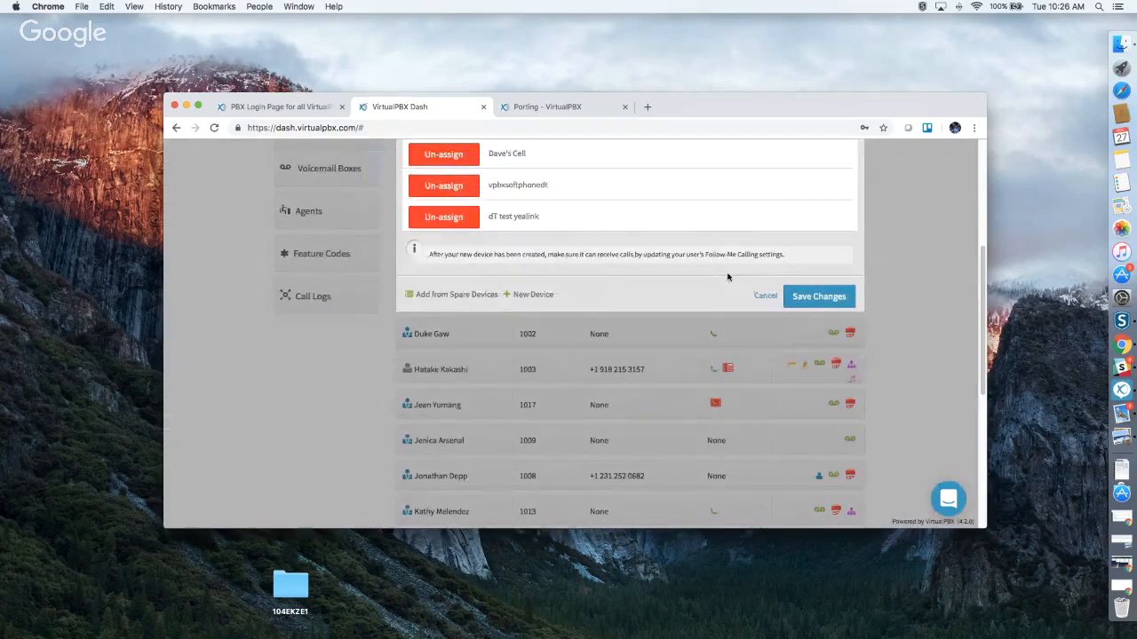
scroll(703, 279, "up", 2)
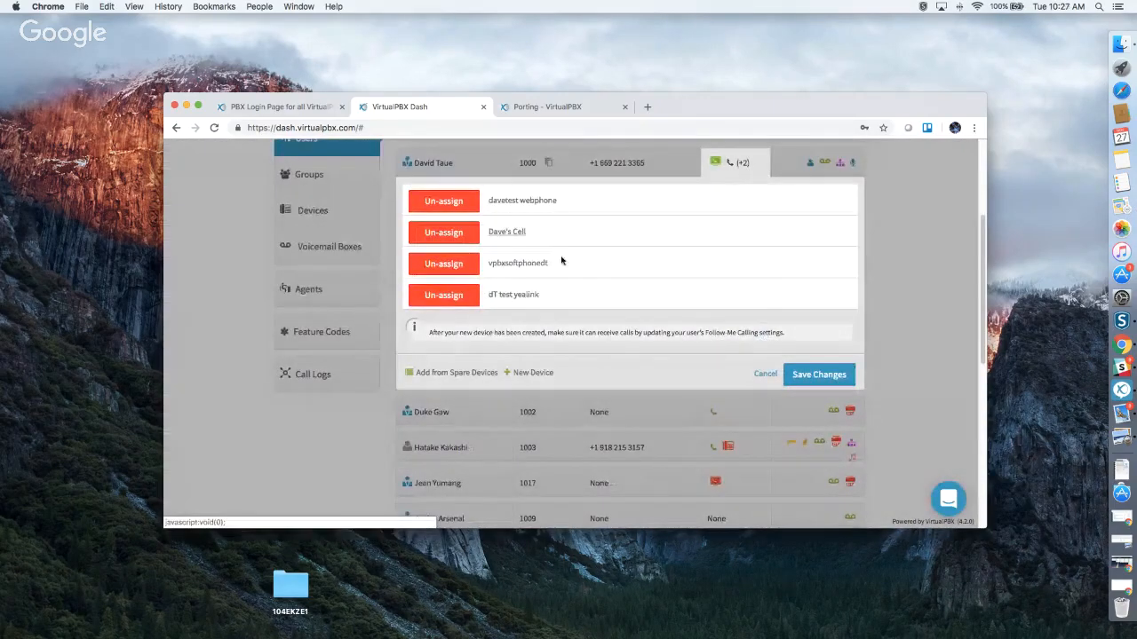
left_click(506, 232)
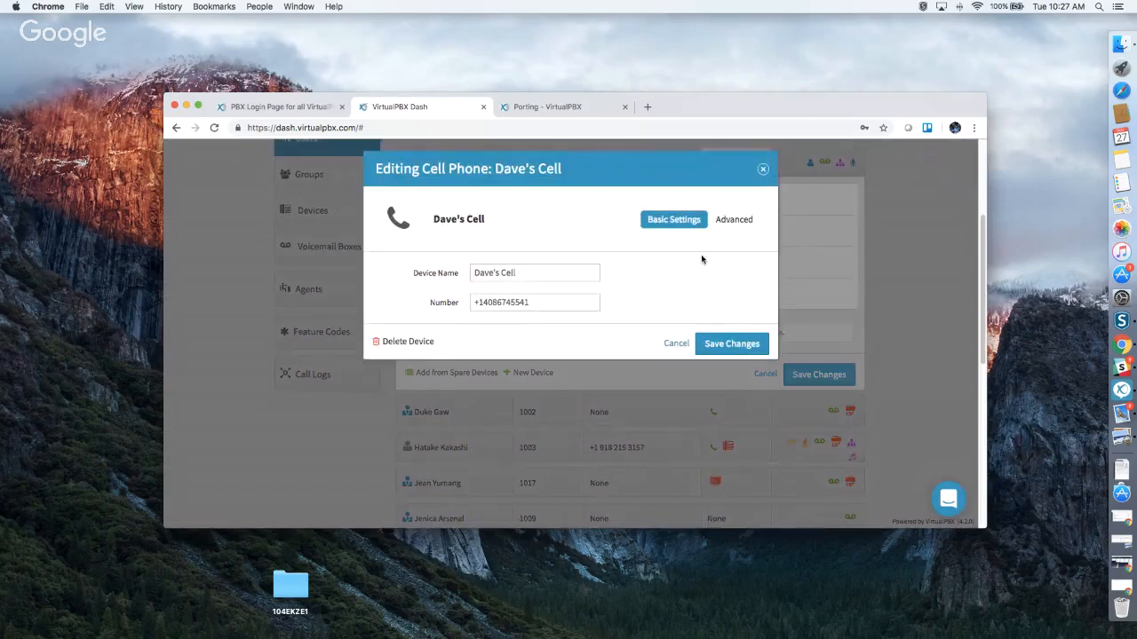
left_click(734, 222)
left_click(726, 244)
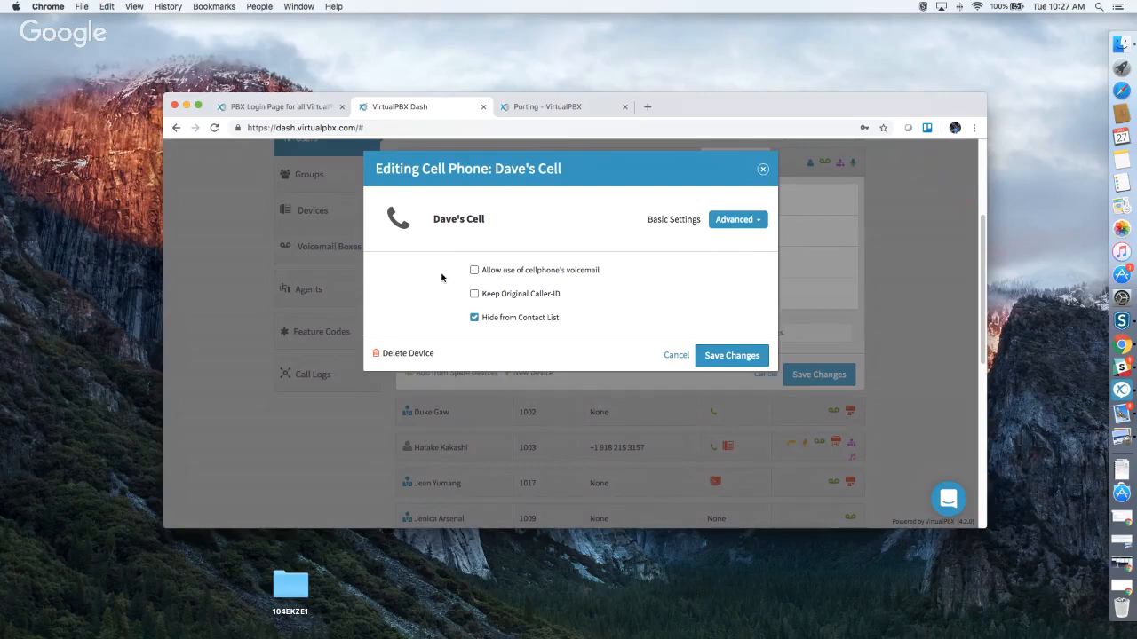
left_click(474, 270)
left_click(474, 270)
left_click(474, 294)
left_click(474, 294)
left_click(739, 220)
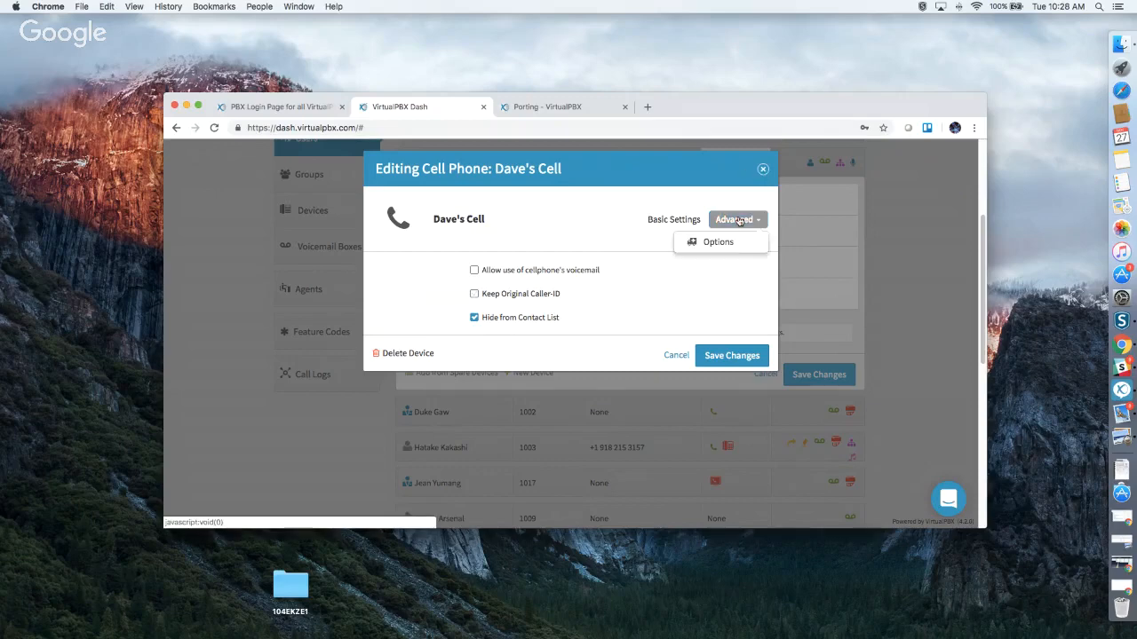
left_click(762, 169)
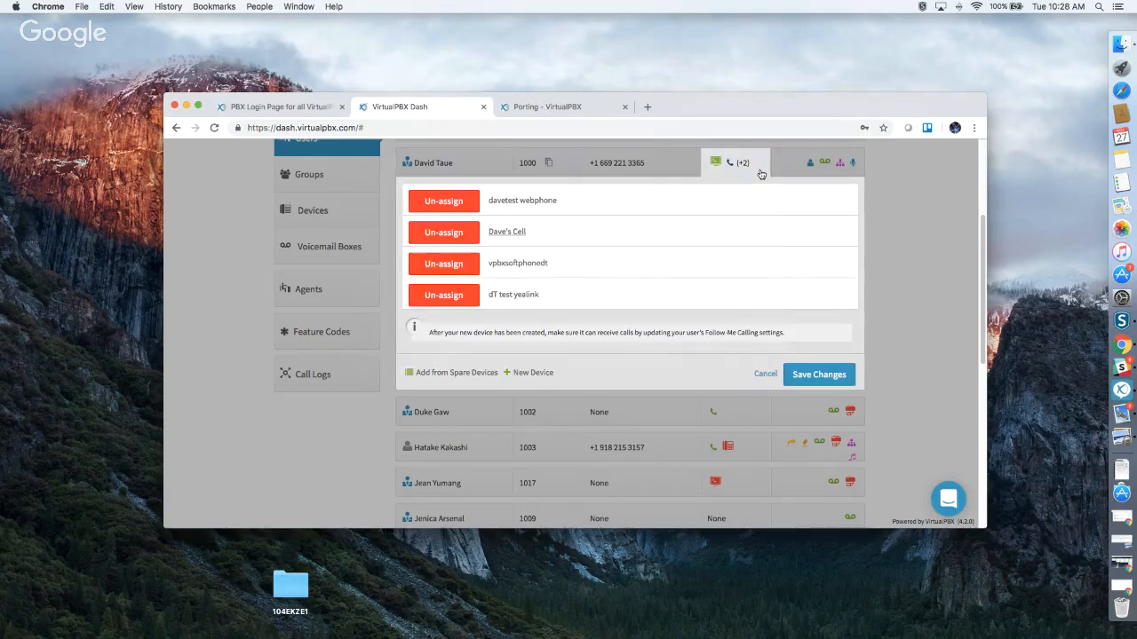
Re-expand the user's devices and start adding a Soft Phone, dismissing the emergency calling warning.
left_click(912, 267)
scroll(675, 252, "up", 1)
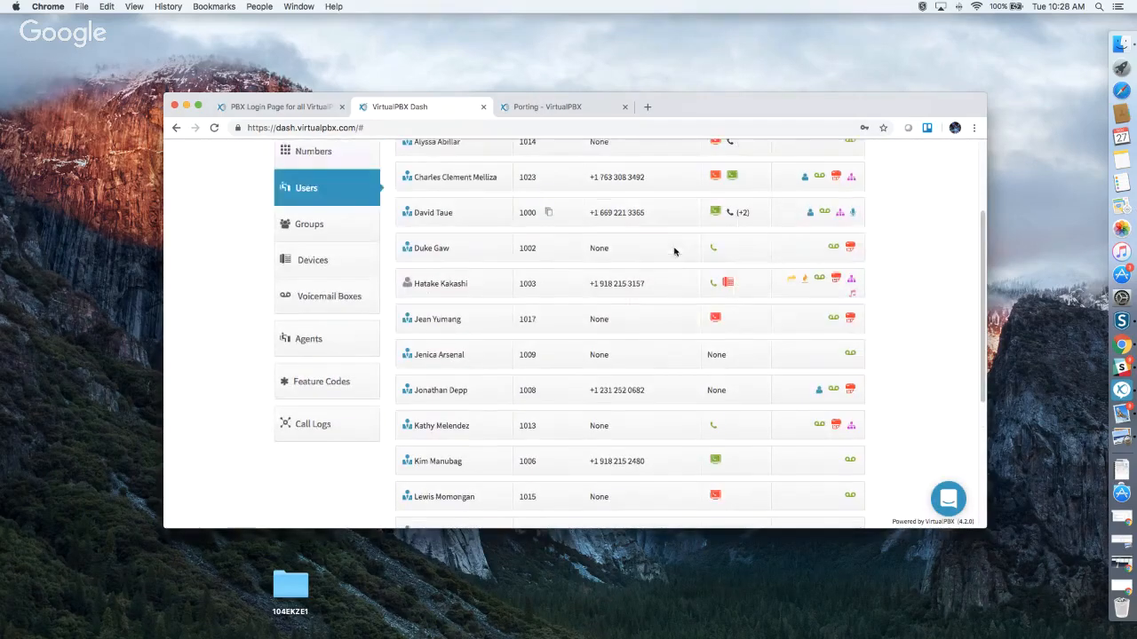
left_click(716, 223)
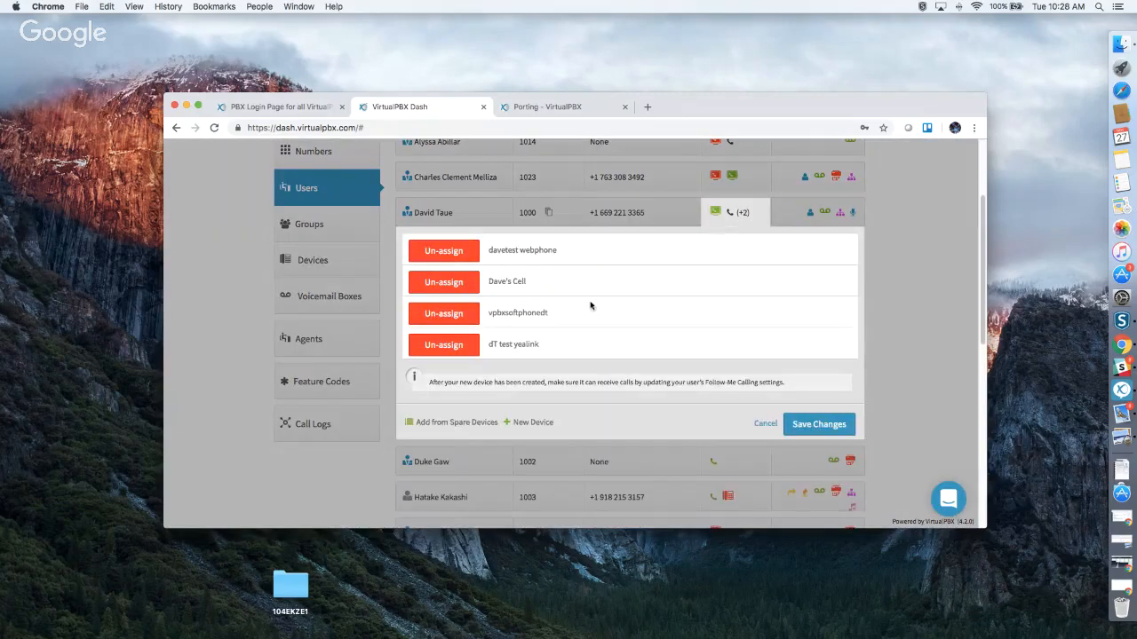
left_click(537, 425)
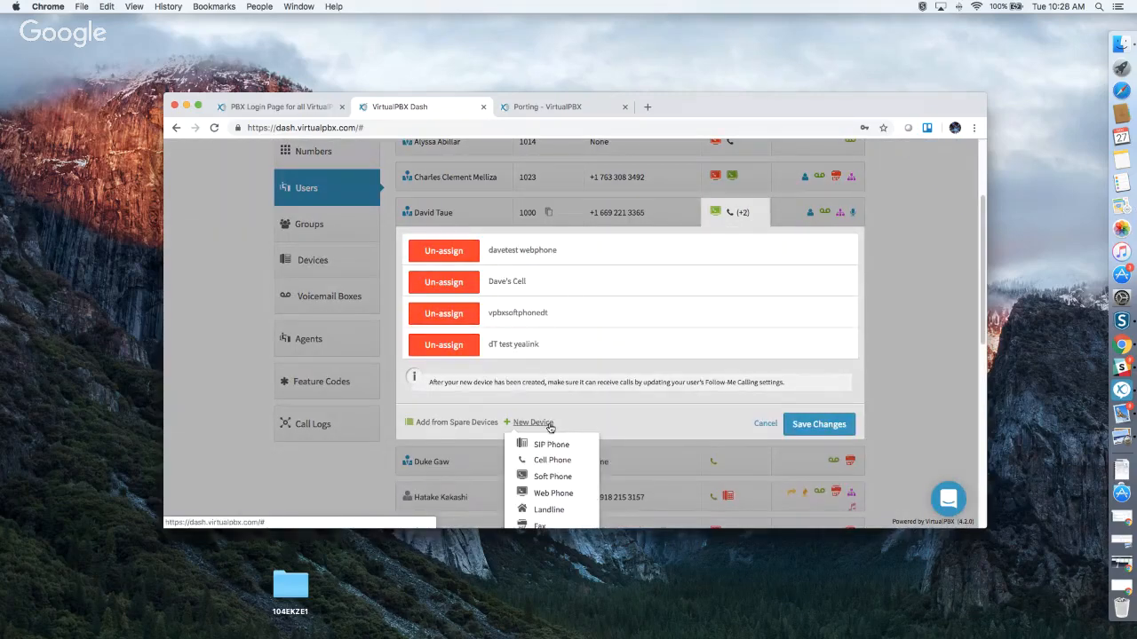
scroll(547, 431, "down", 1)
left_click(547, 444)
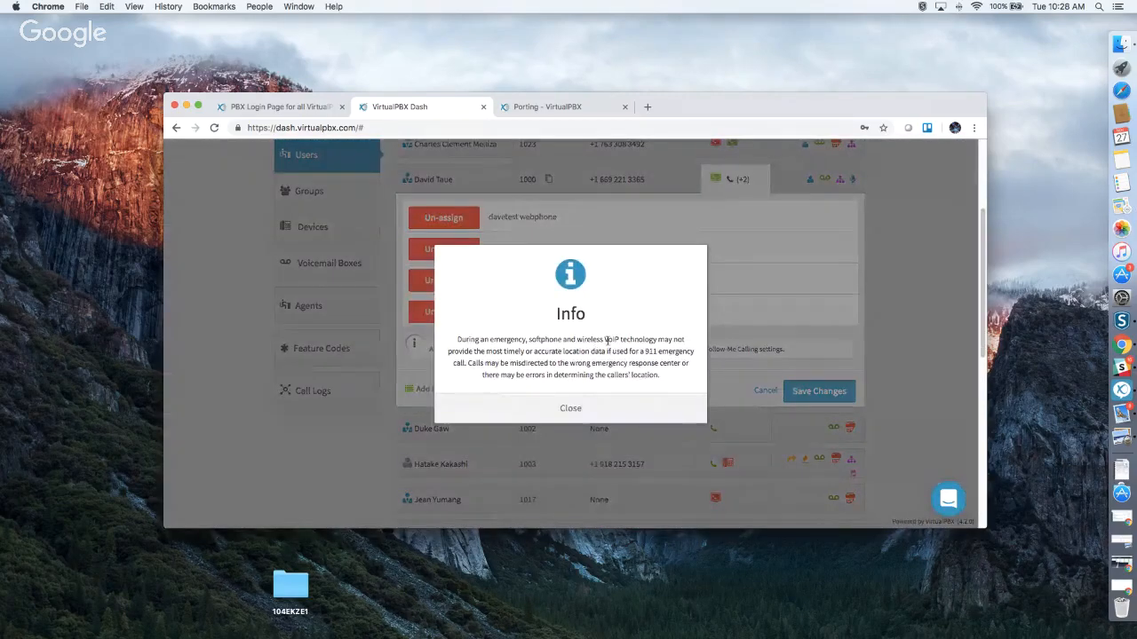
left_click(571, 407)
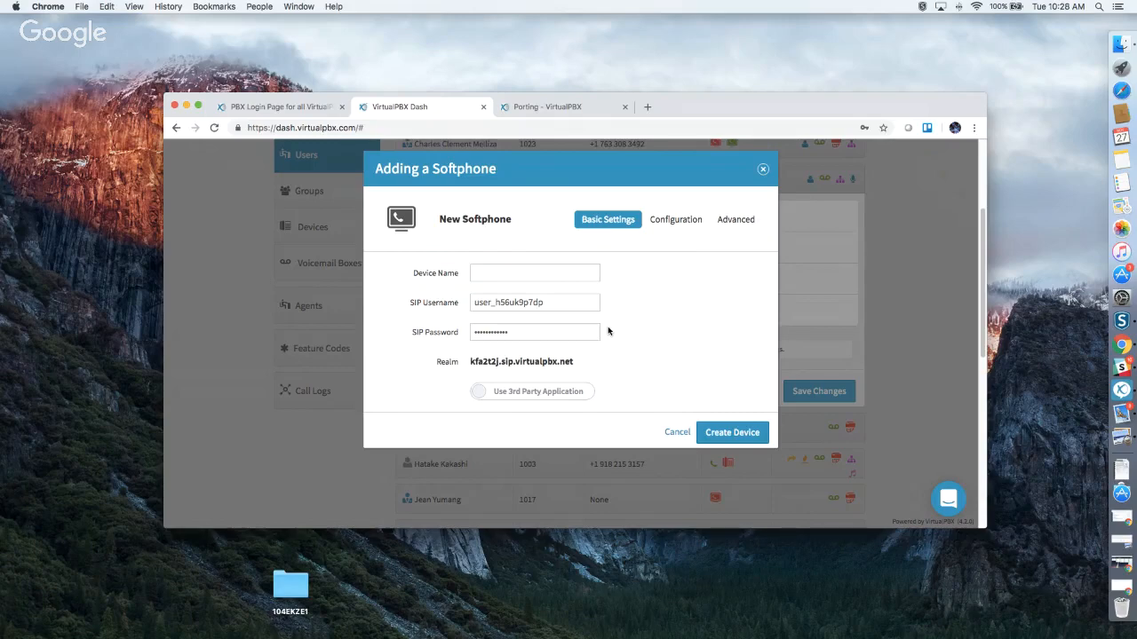
Reveal the softphone's generated SIP password and switch it to use the VirtualPBX application.
left_click(589, 270)
left_click(643, 291)
left_click(550, 331)
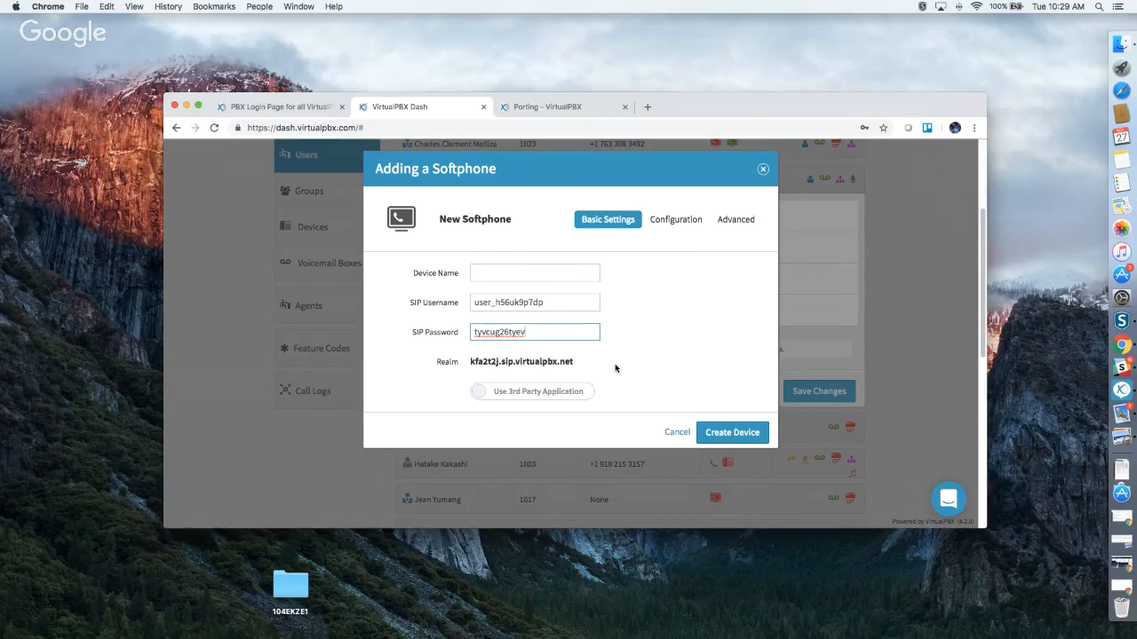
left_click(518, 396)
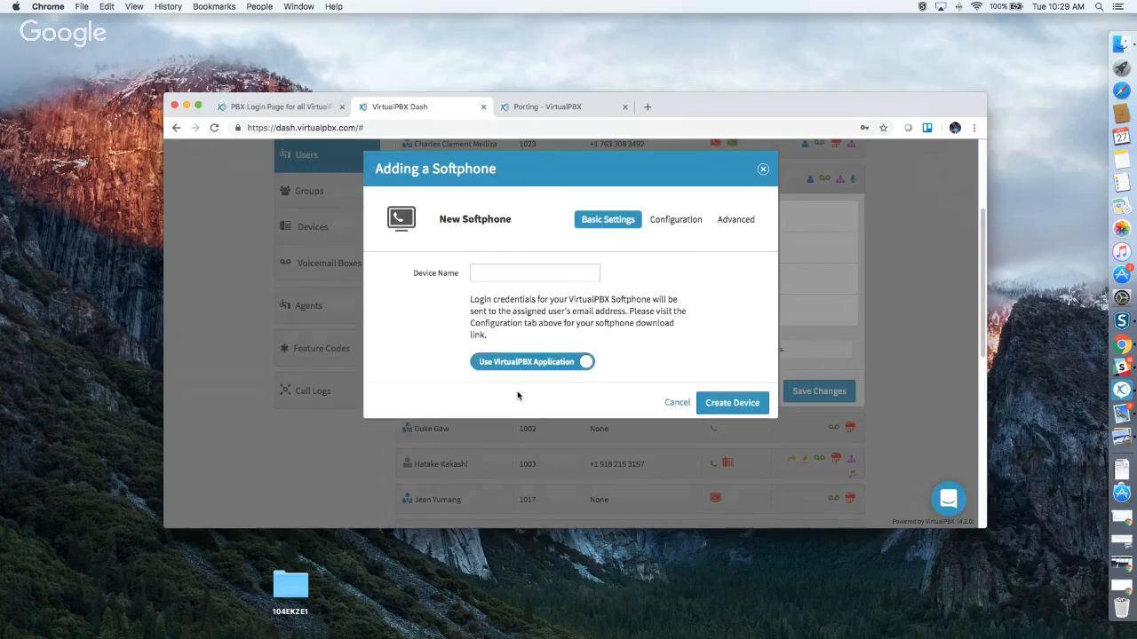
left_click(511, 272)
left_click(696, 320)
Discard the softphone draft, start and discard a Web Phone draft, then reopen the device types list.
left_click(761, 171)
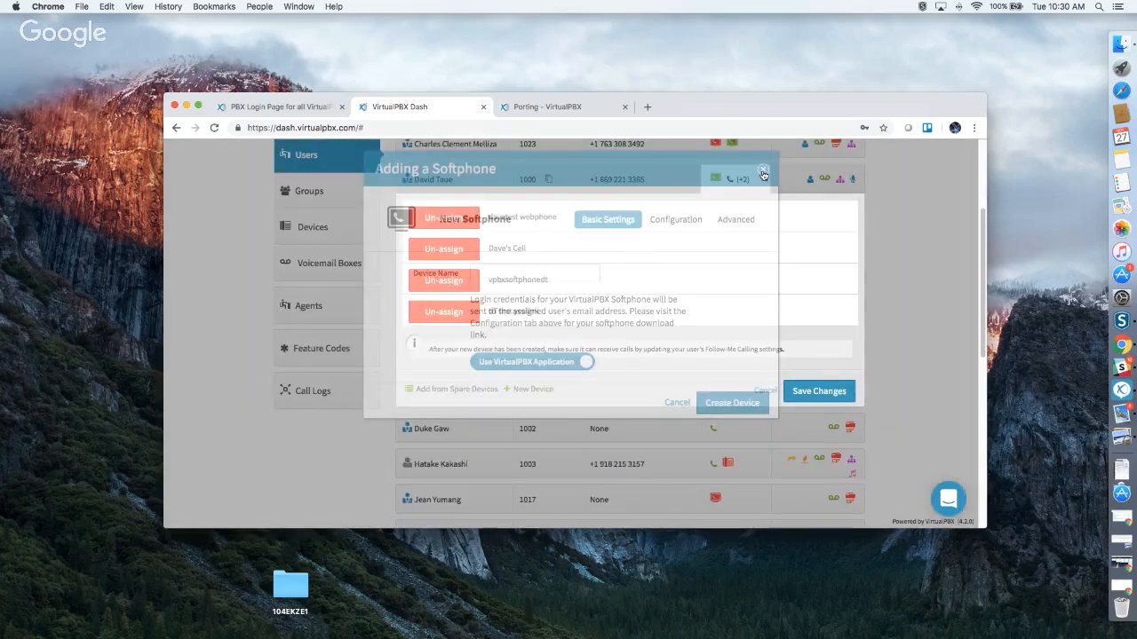
left_click(534, 389)
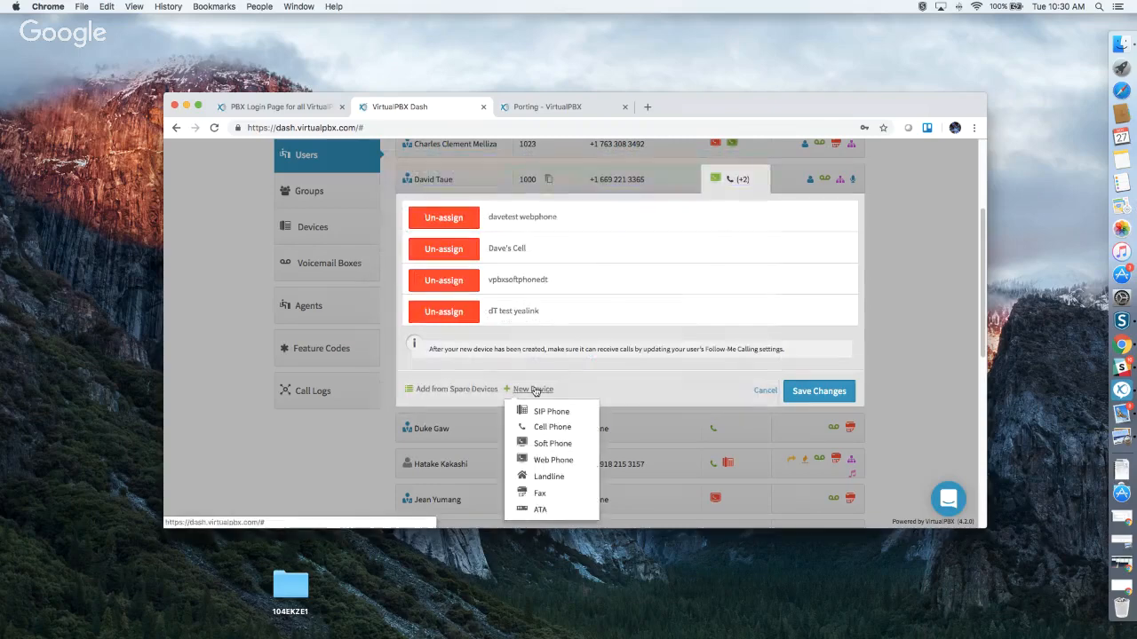
left_click(553, 459)
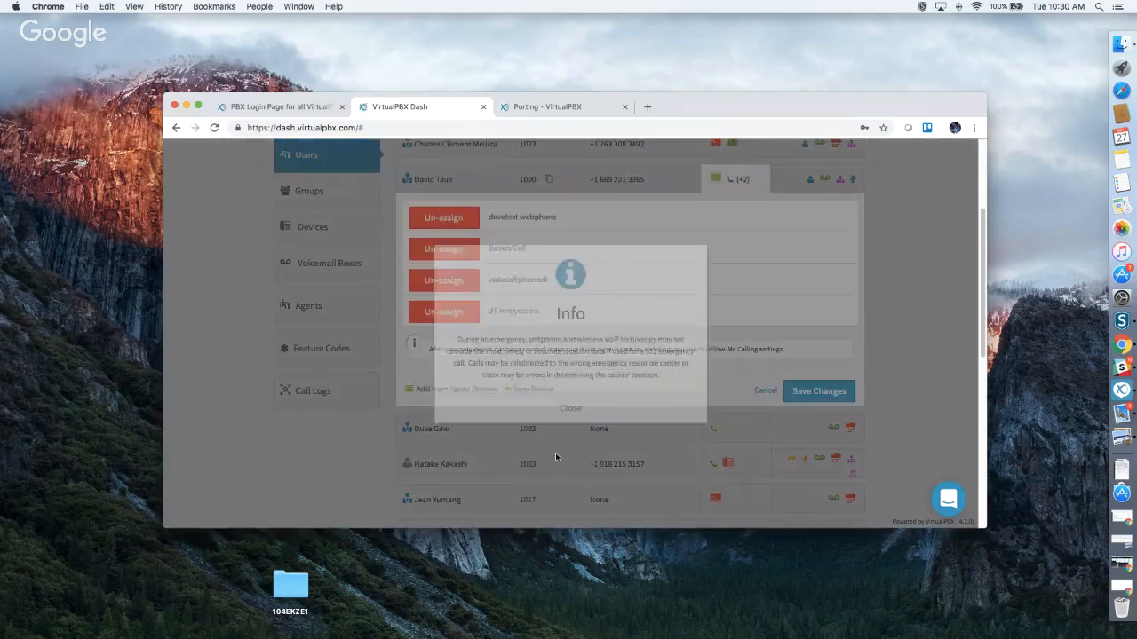
left_click(566, 407)
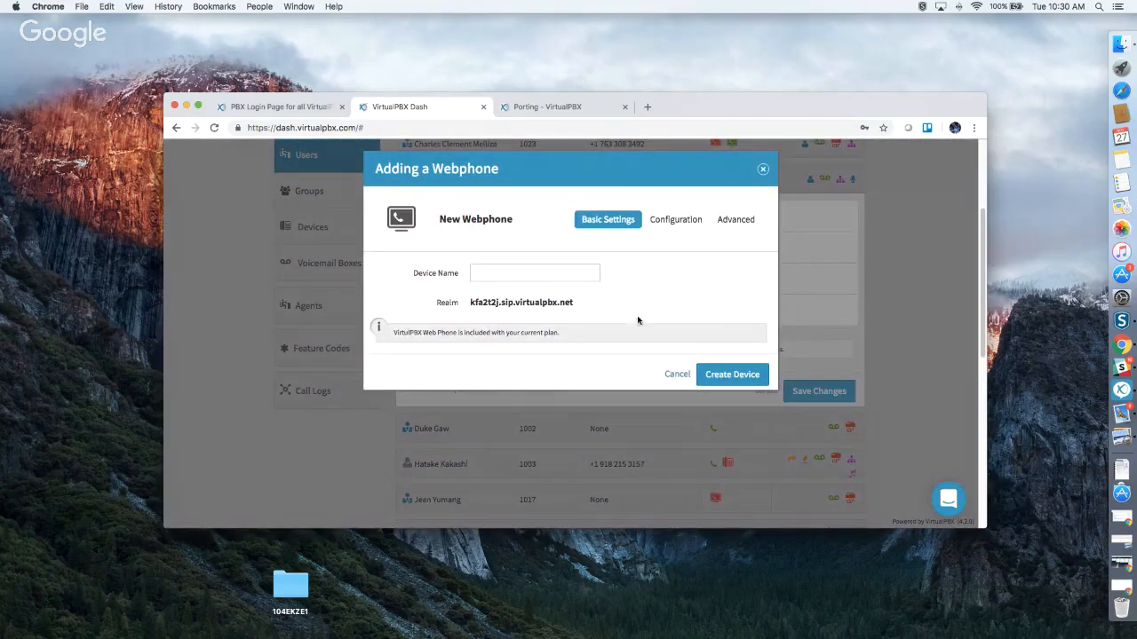
left_click(761, 169)
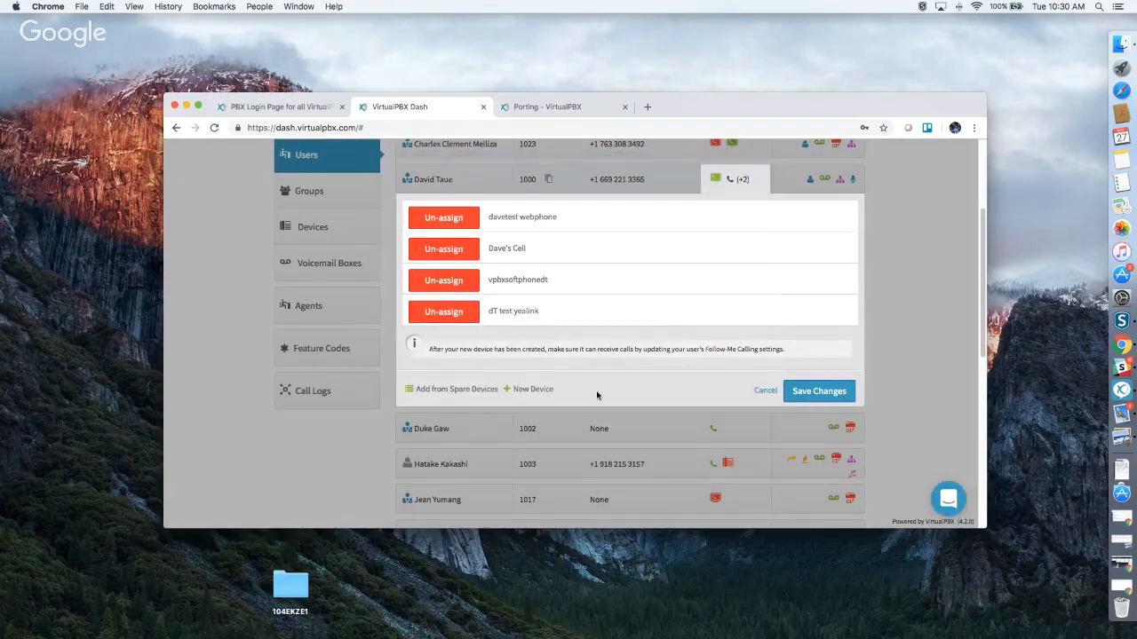
left_click(543, 390)
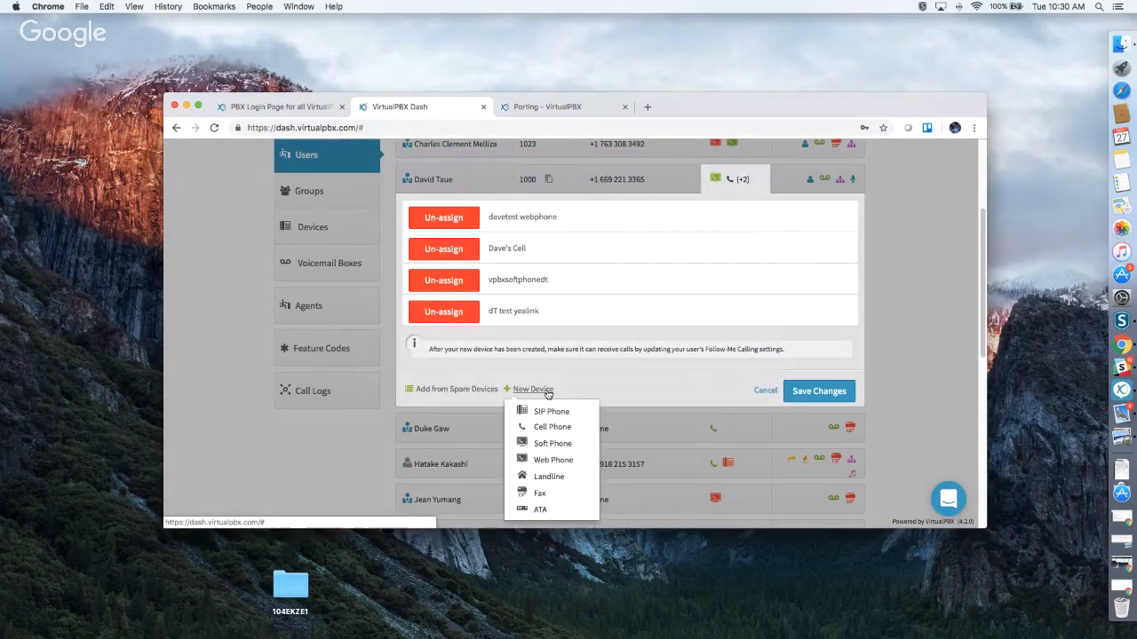
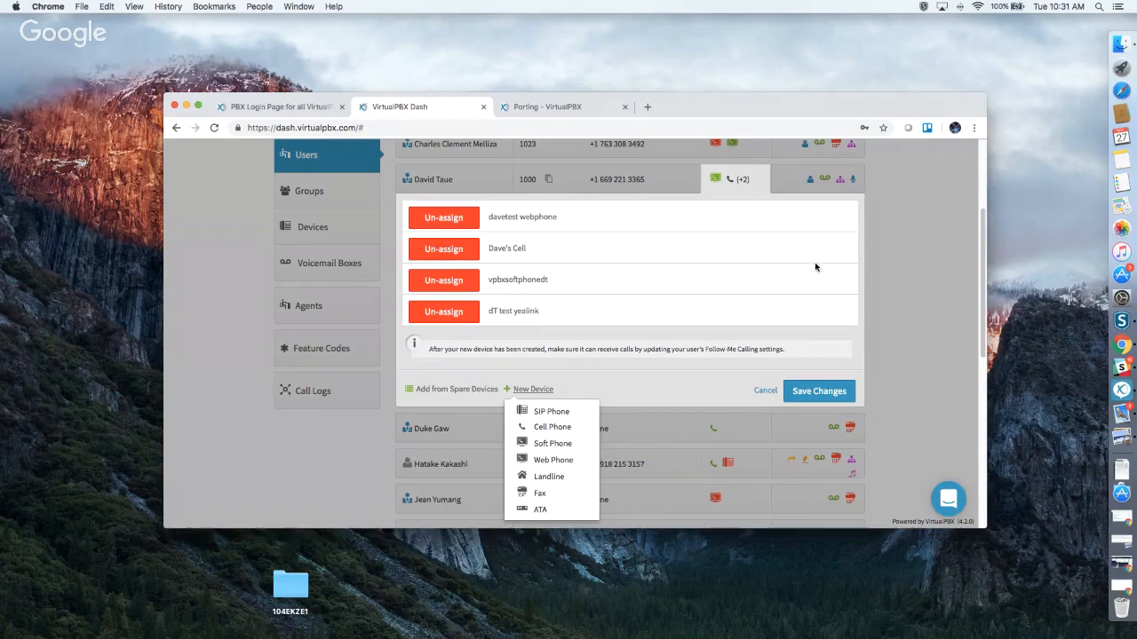
Close the extension 1000 user's device assignments and bring up that user's feature settings.
left_click(893, 281)
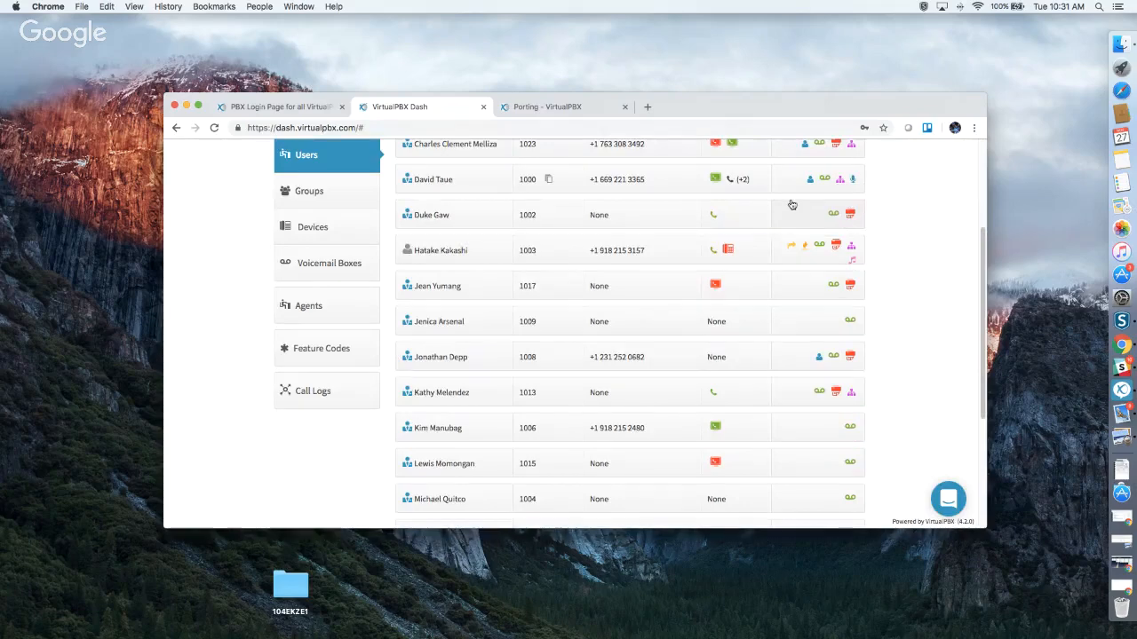
left_click(794, 191)
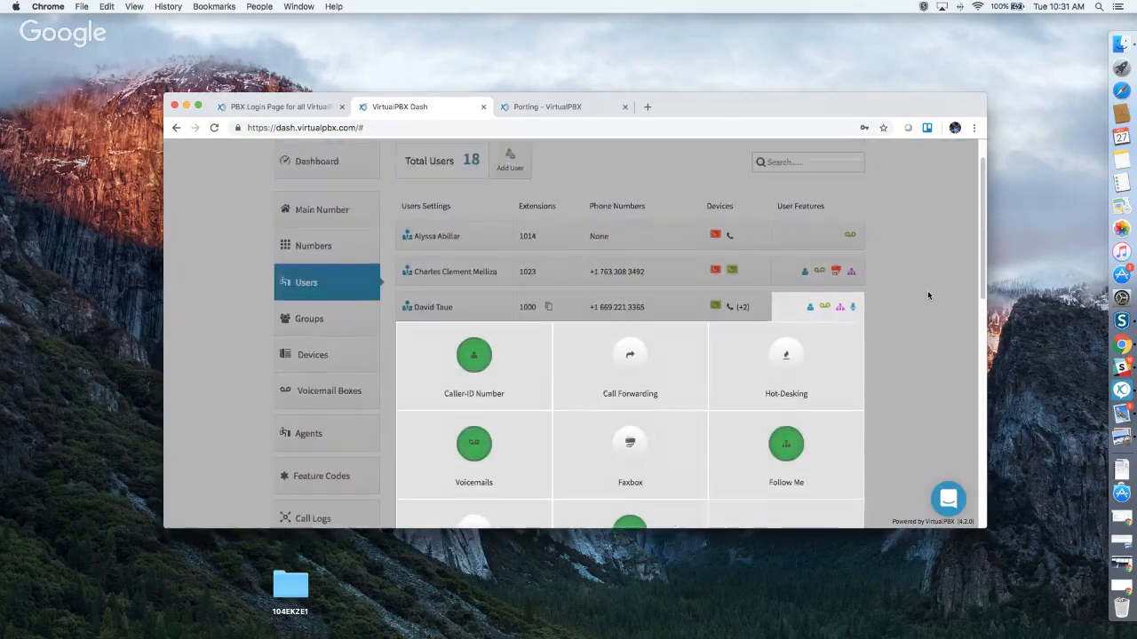
scroll(928, 295, "up", 2)
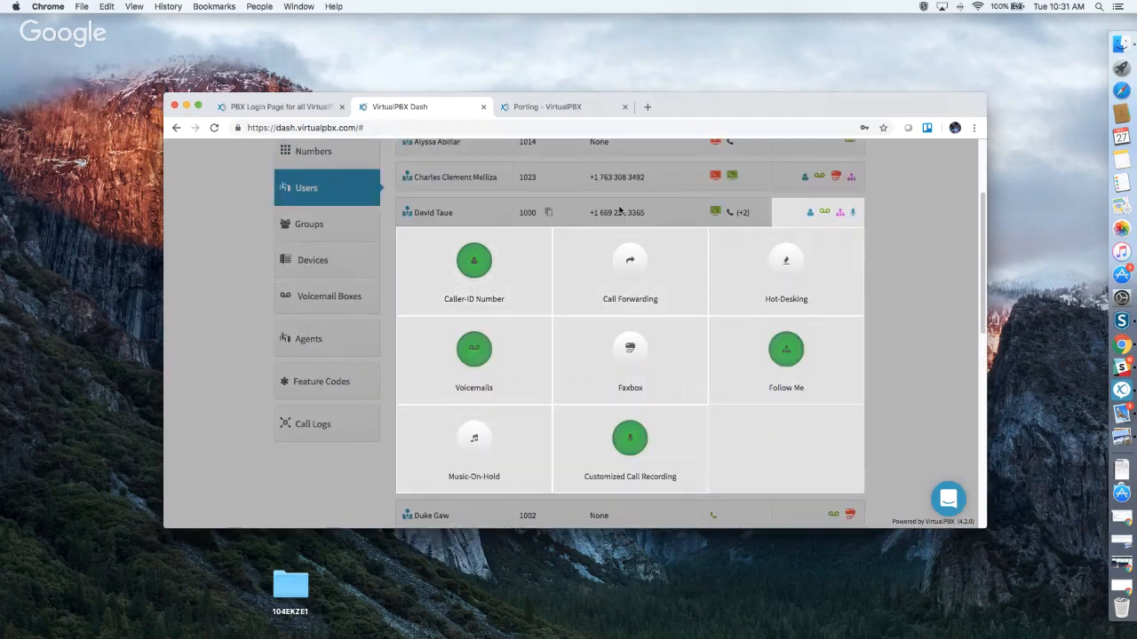
left_click(498, 262)
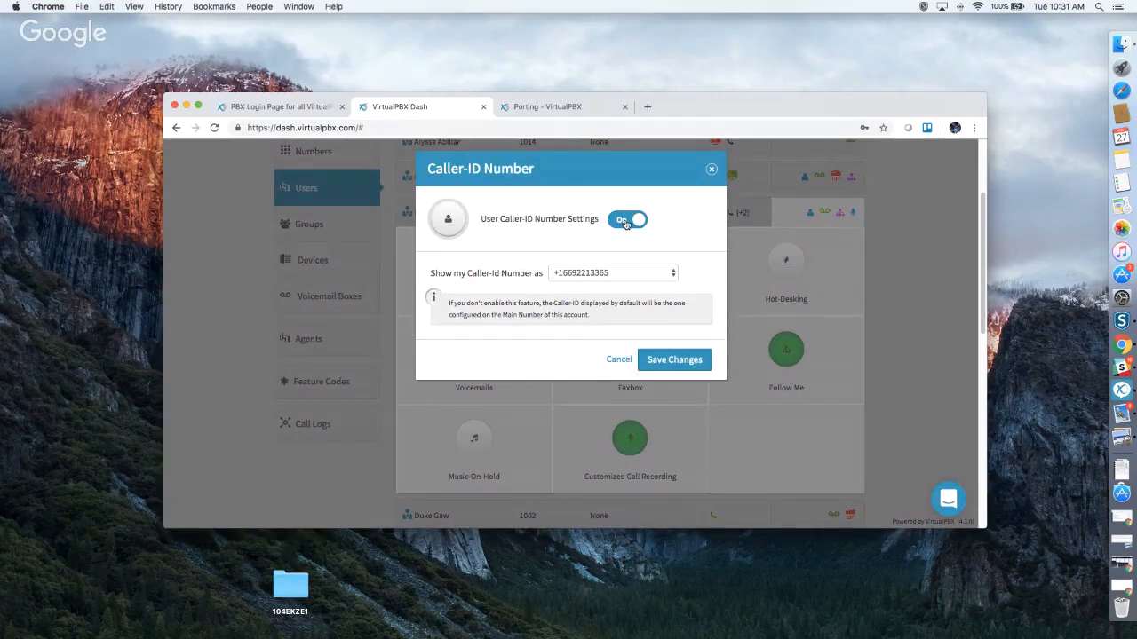
left_click(628, 277)
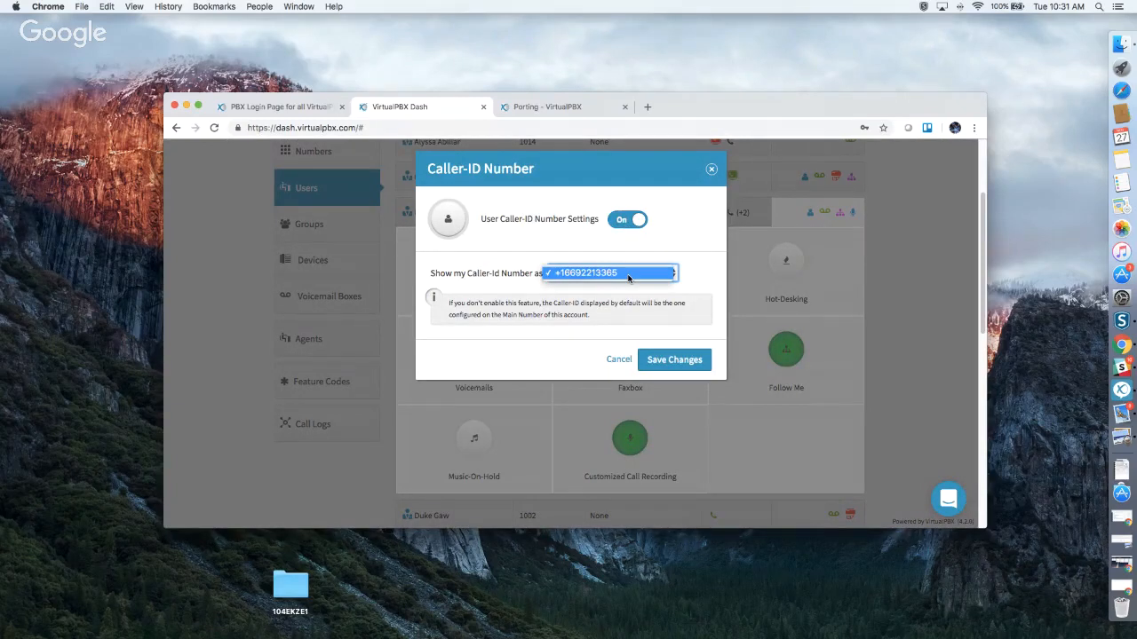
left_click(628, 277)
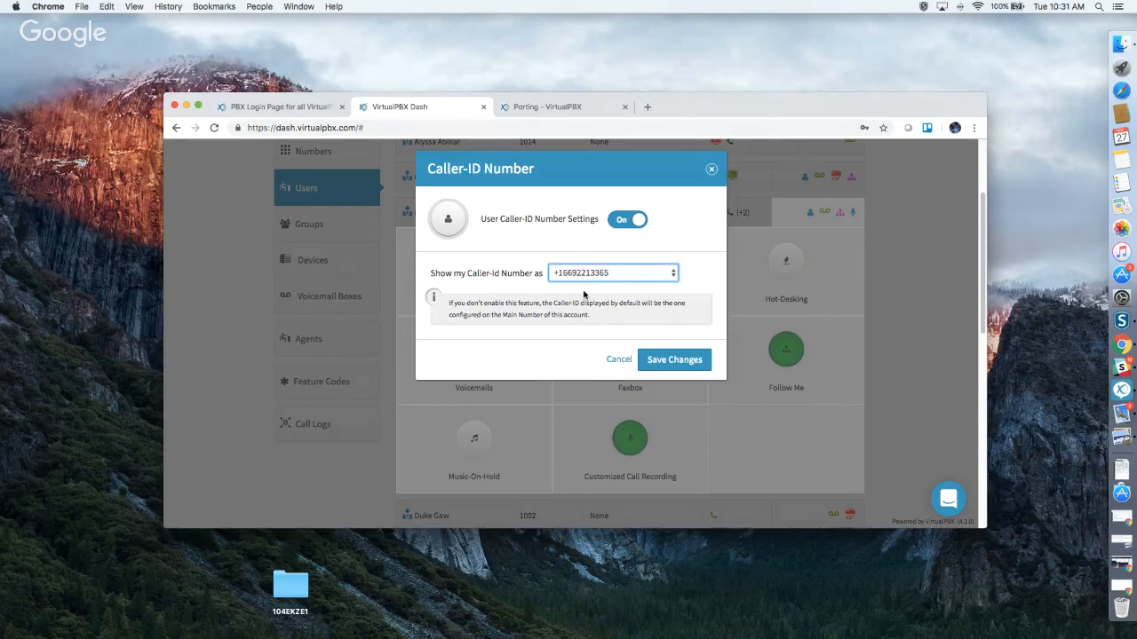
left_click(711, 169)
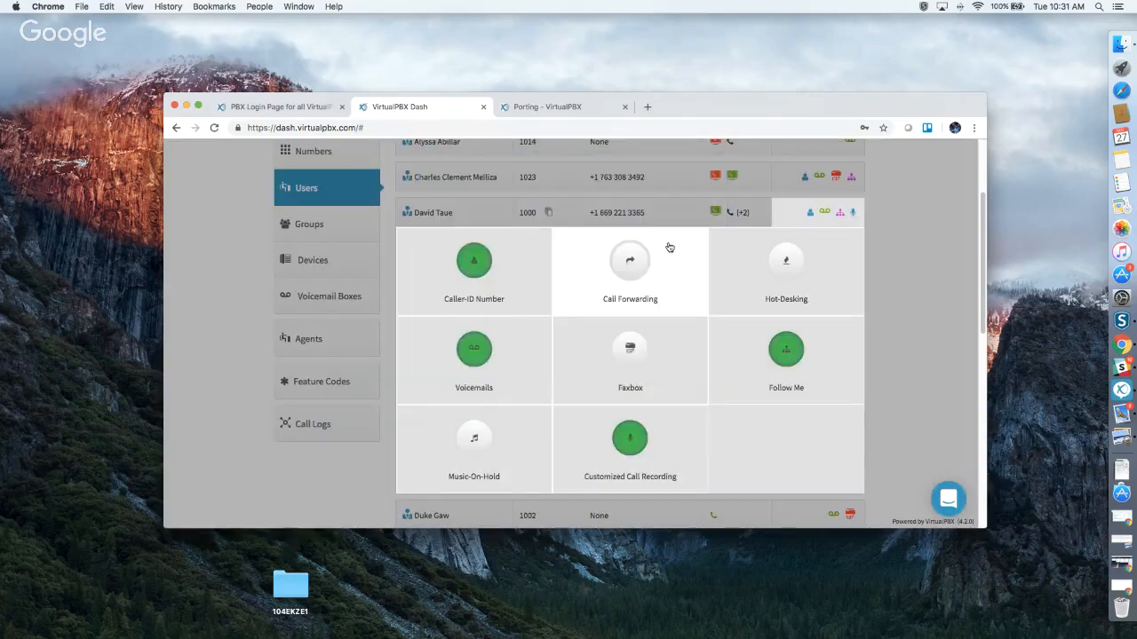
left_click(654, 259)
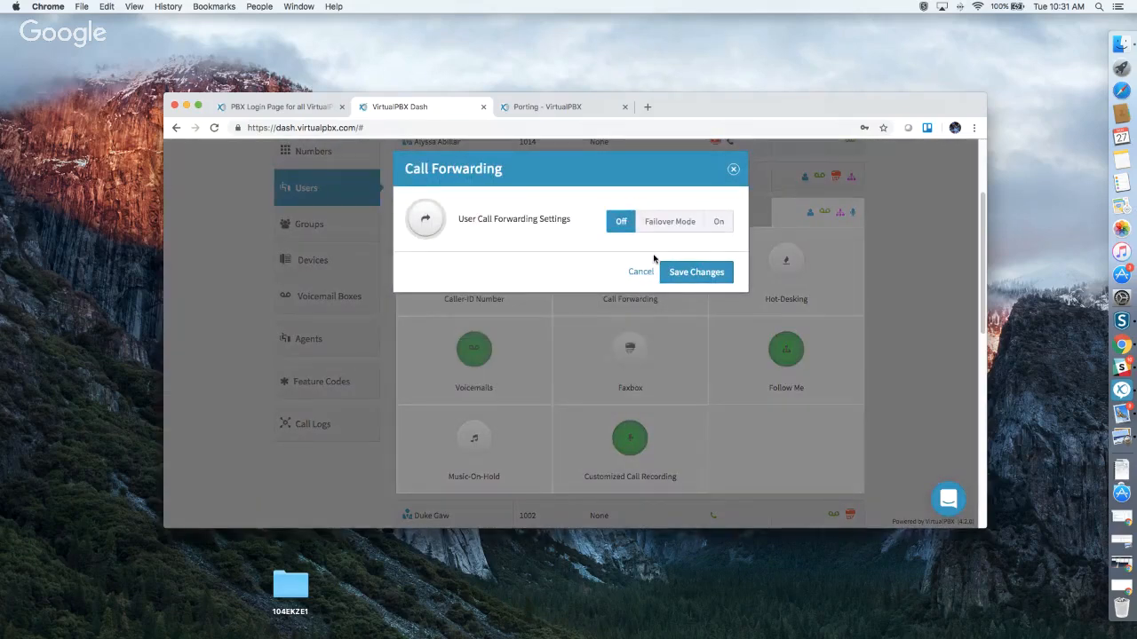
left_click(666, 228)
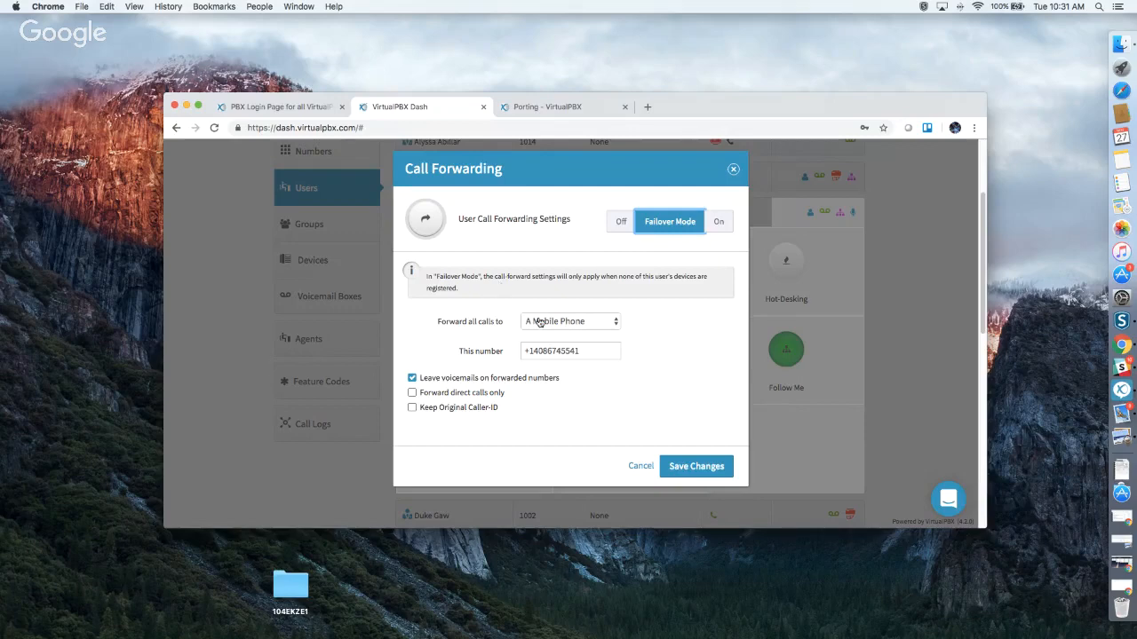
left_click(542, 354)
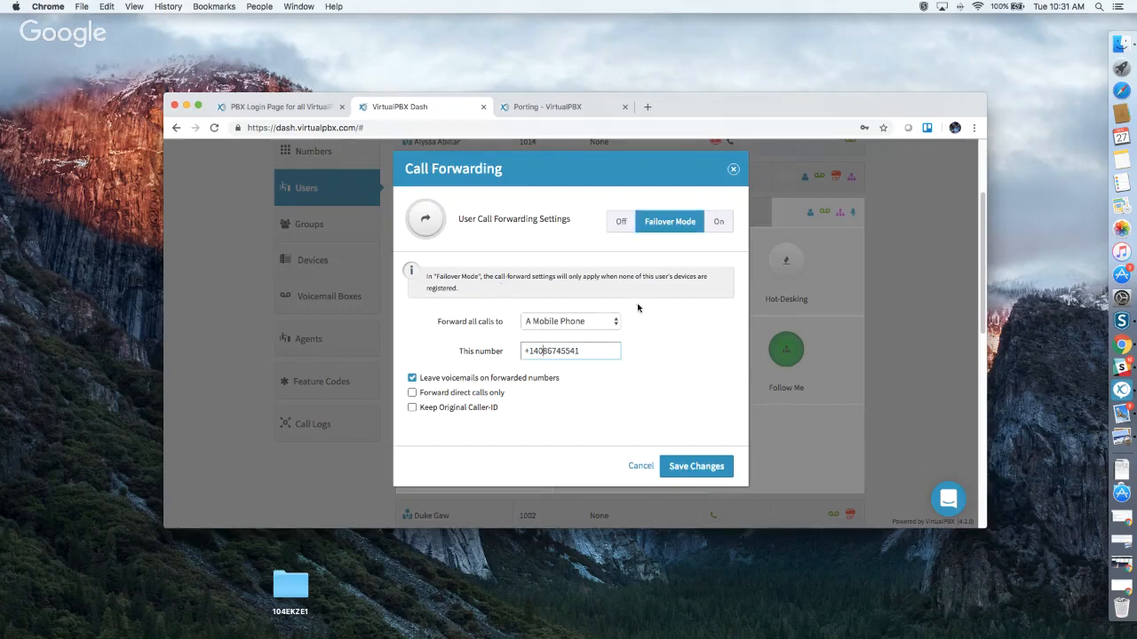
left_click(716, 229)
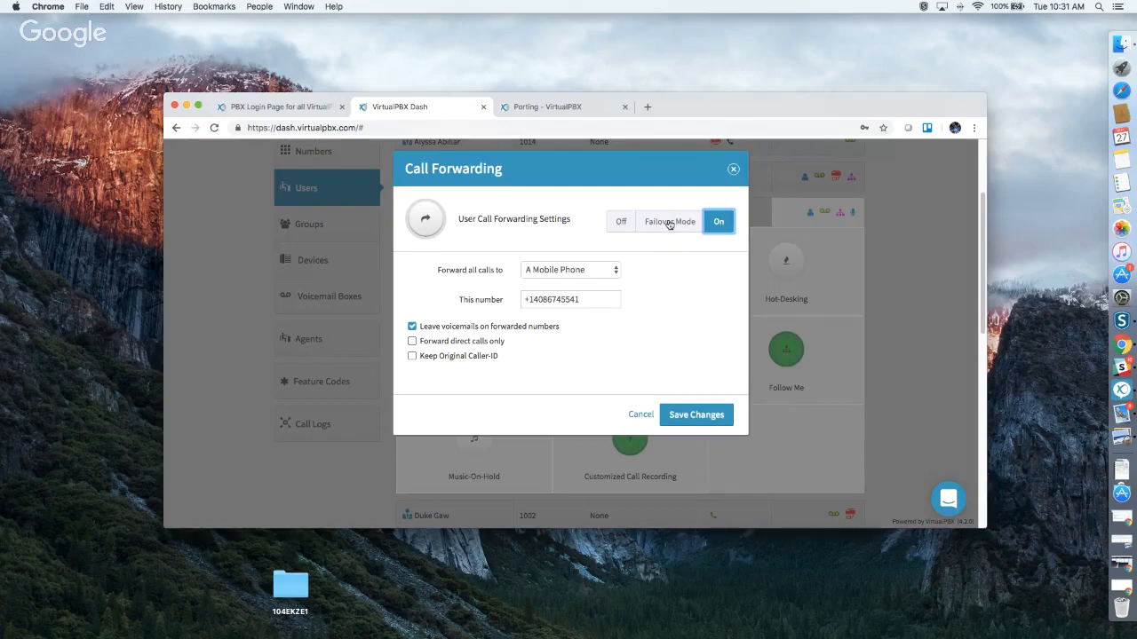
left_click(732, 171)
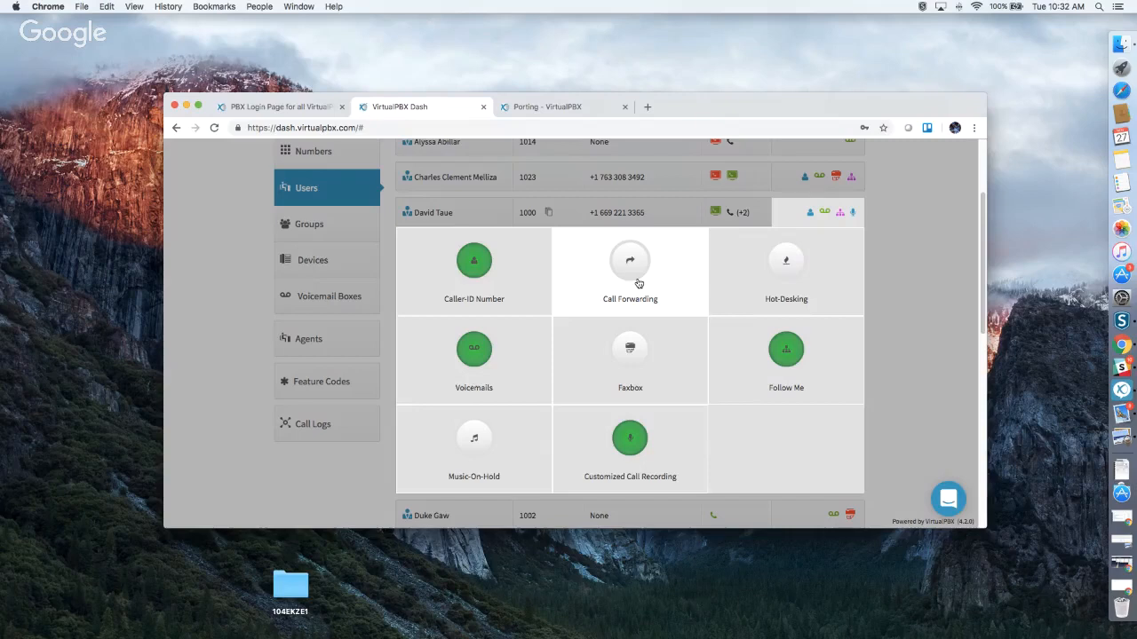
left_click(760, 283)
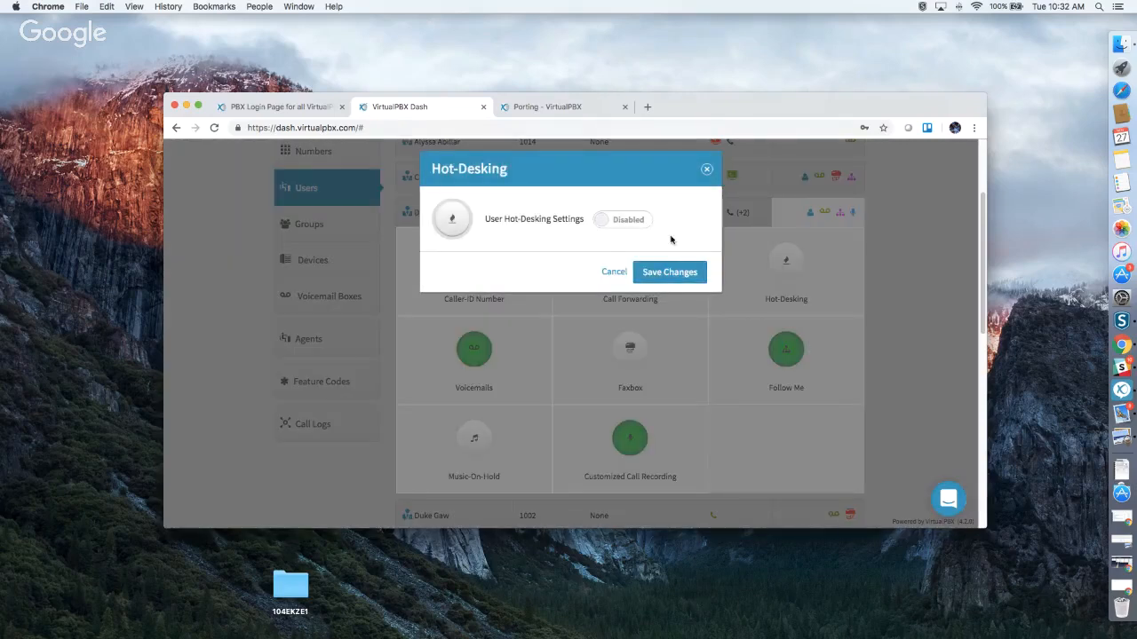
left_click(620, 222)
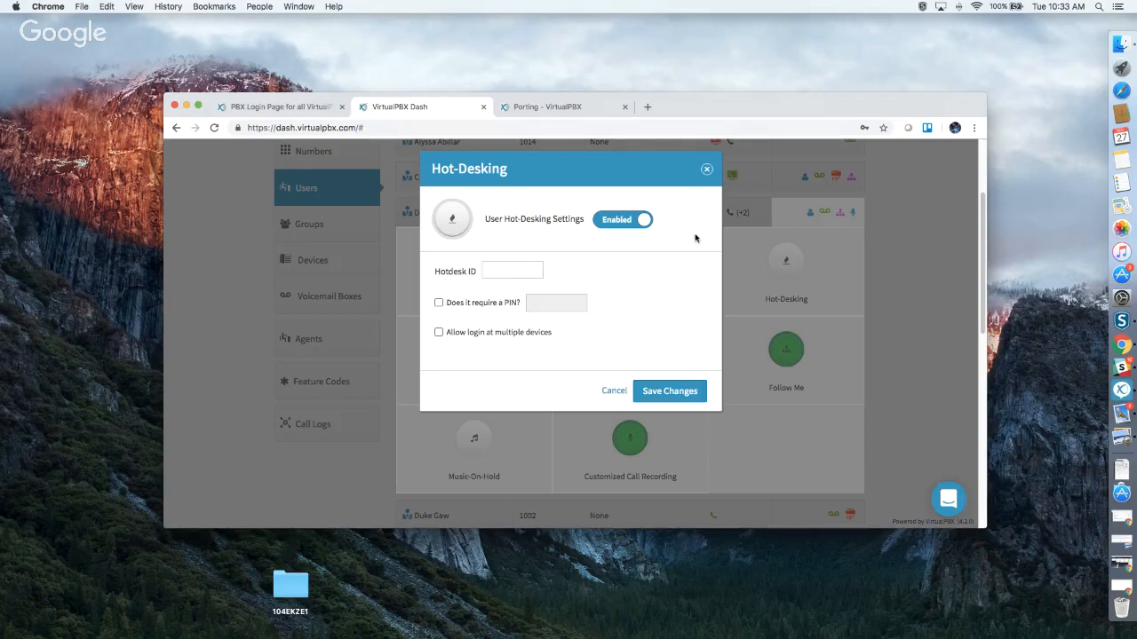
left_click(707, 171)
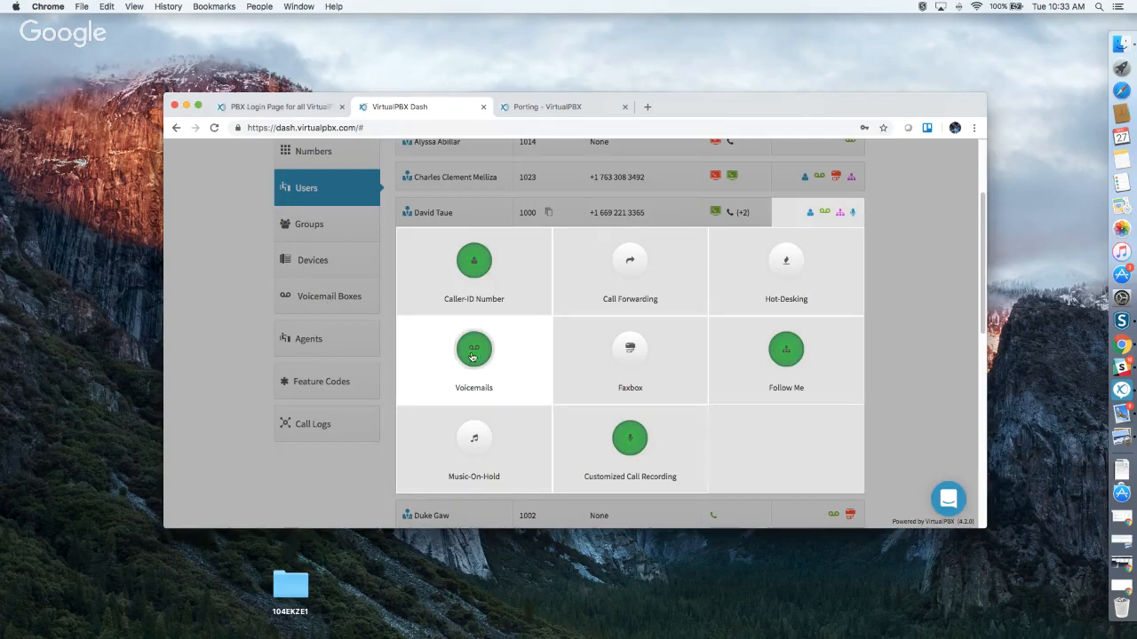
left_click(587, 368)
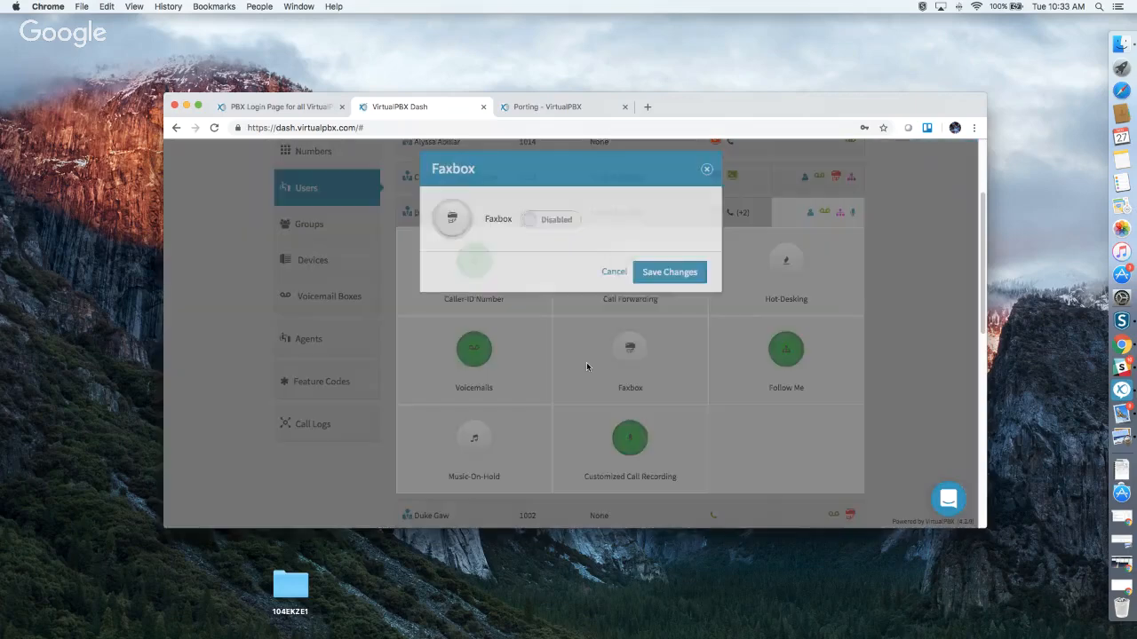
left_click(554, 229)
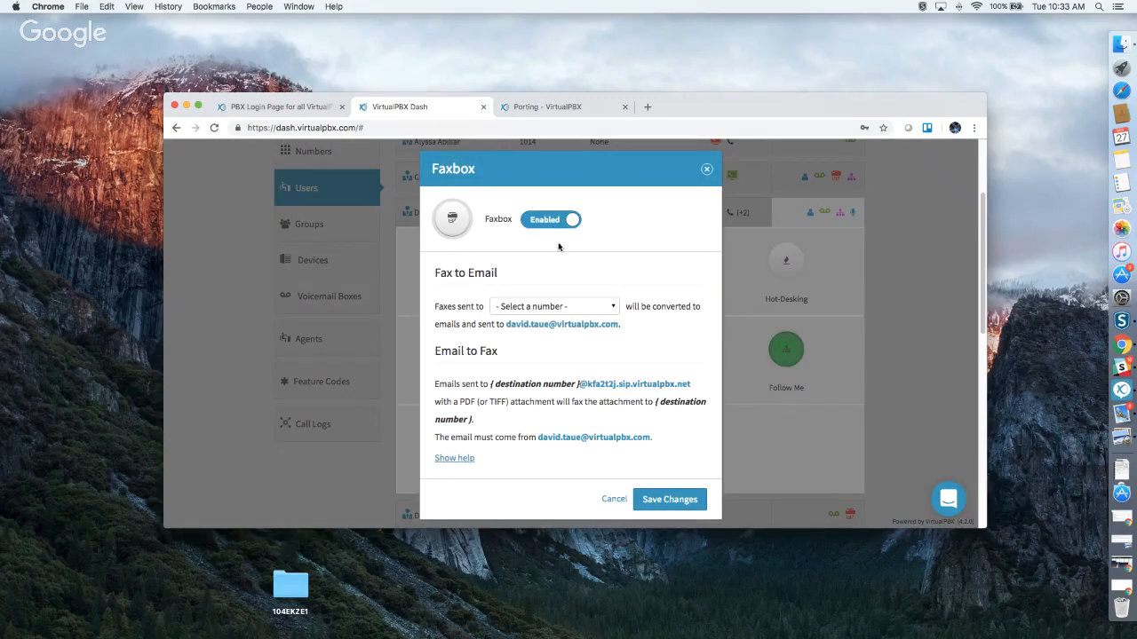
left_click(588, 308)
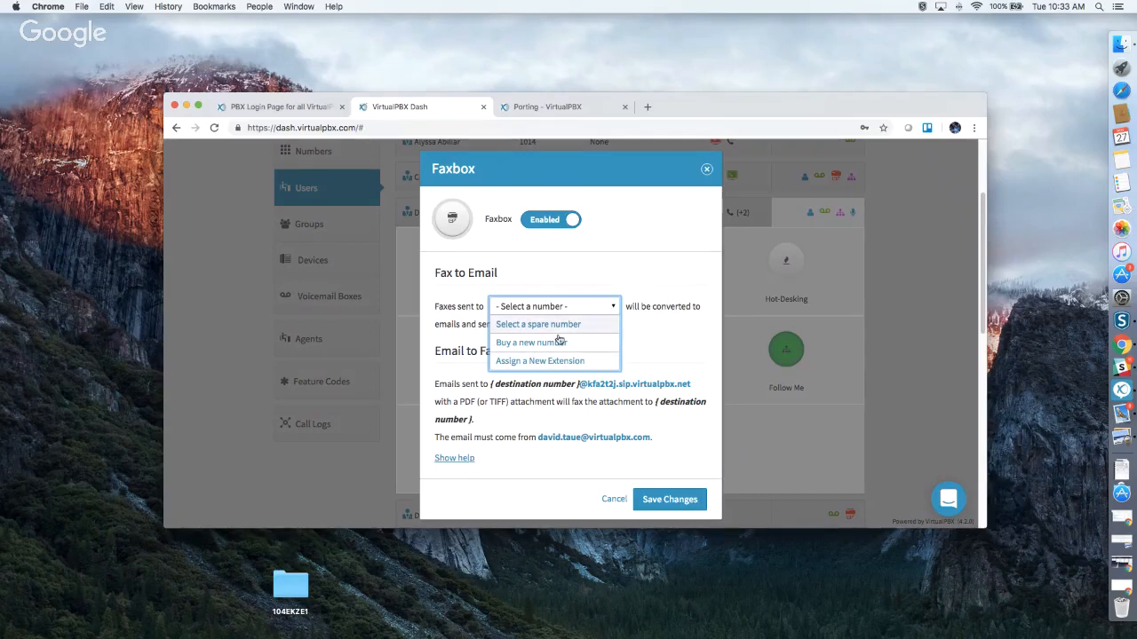
left_click(553, 361)
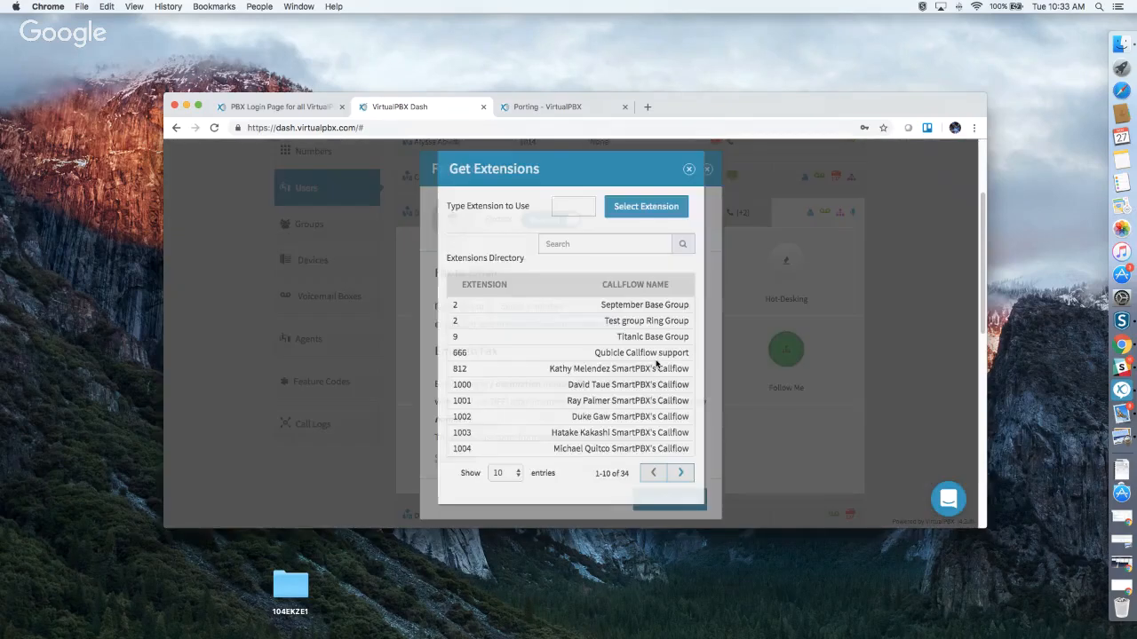
left_click(577, 209)
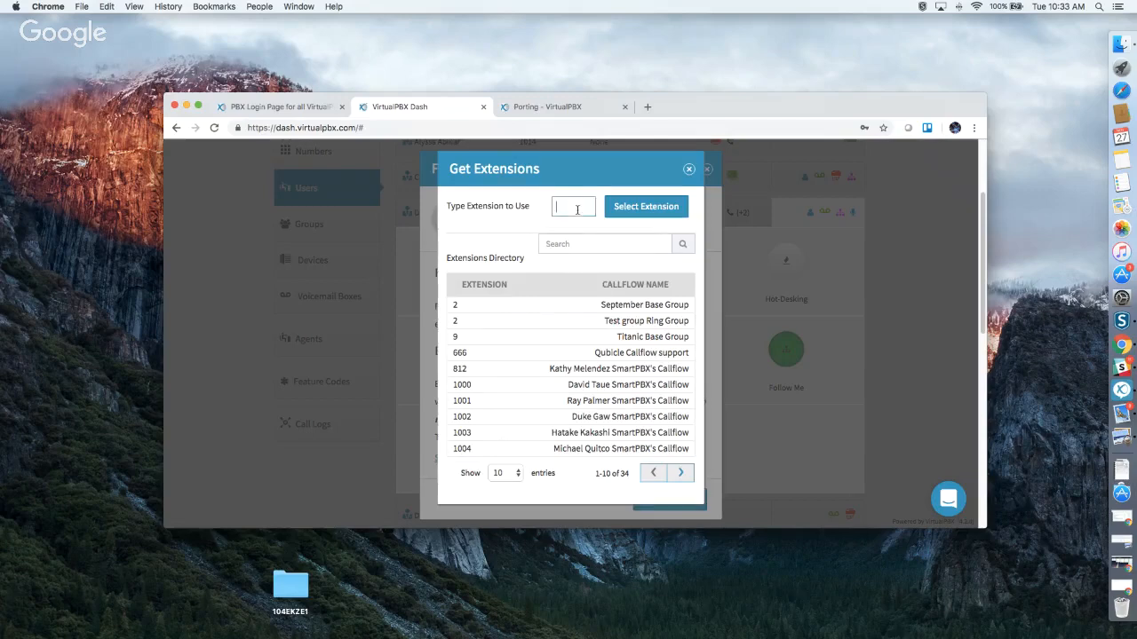
left_click(690, 170)
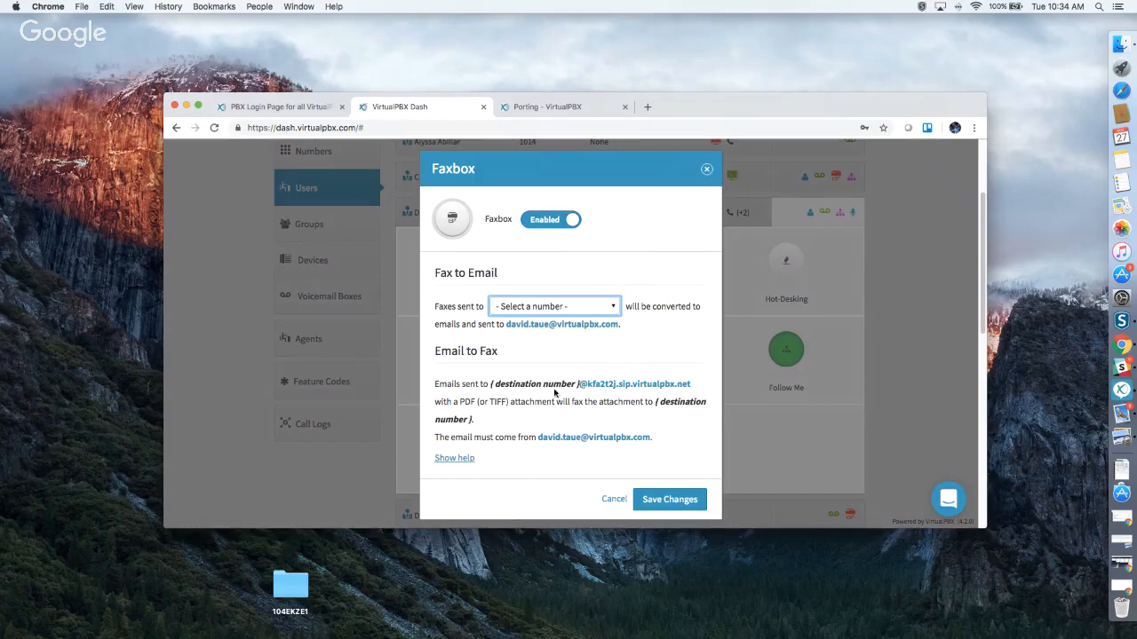
scroll(557, 395, "down", 2)
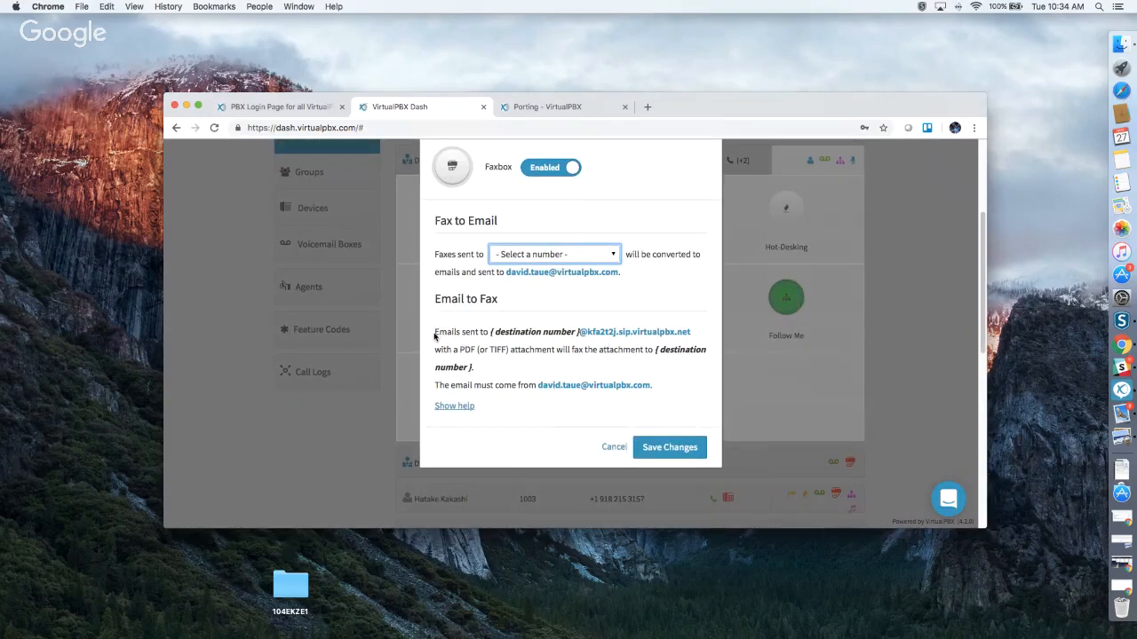
left_click_drag(435, 331, 473, 367)
left_click(491, 329)
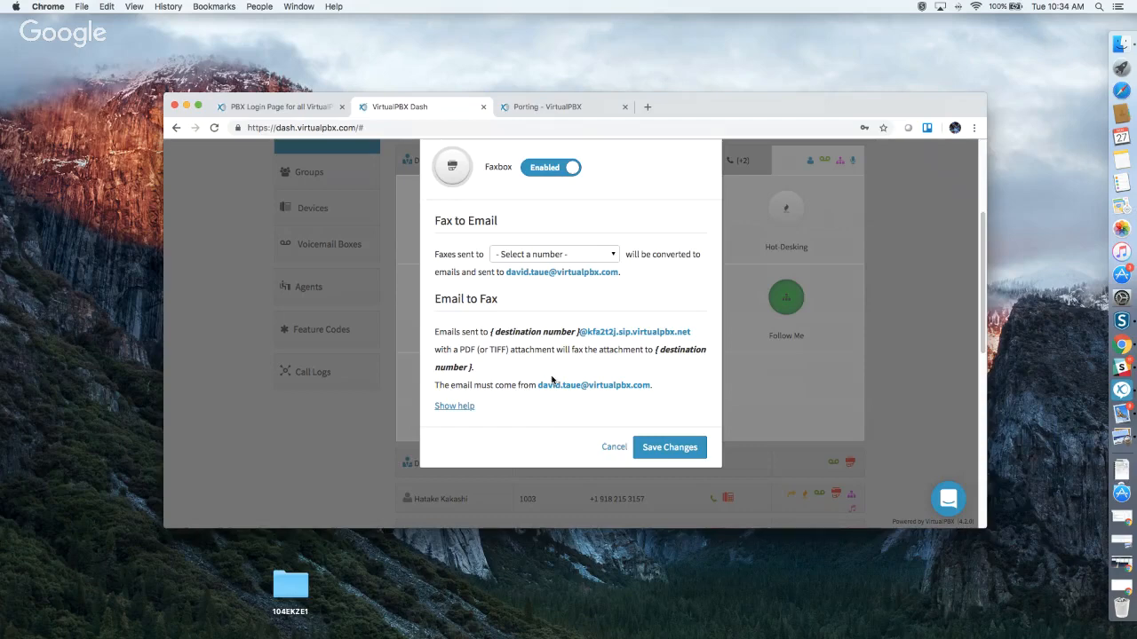
left_click_drag(659, 389, 540, 386)
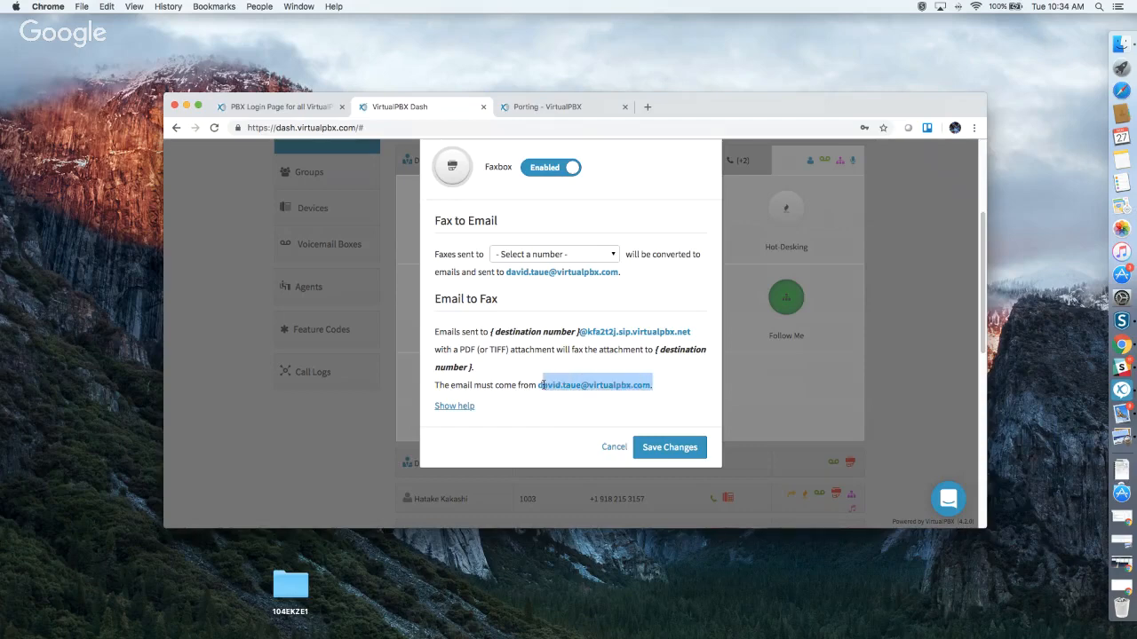
left_click(622, 428)
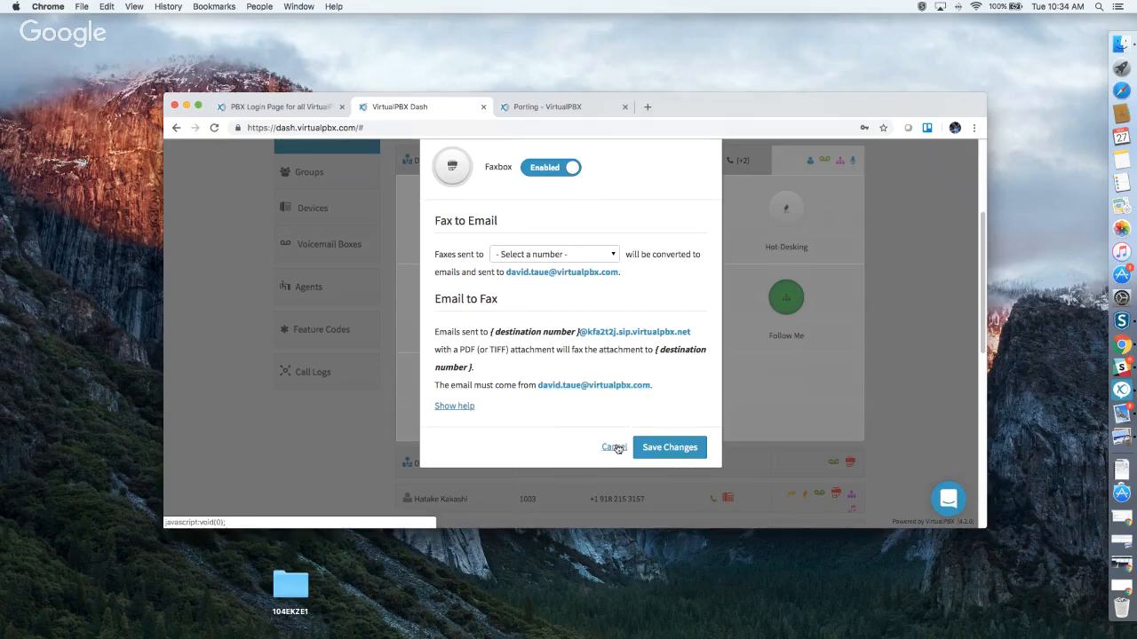
left_click(614, 448)
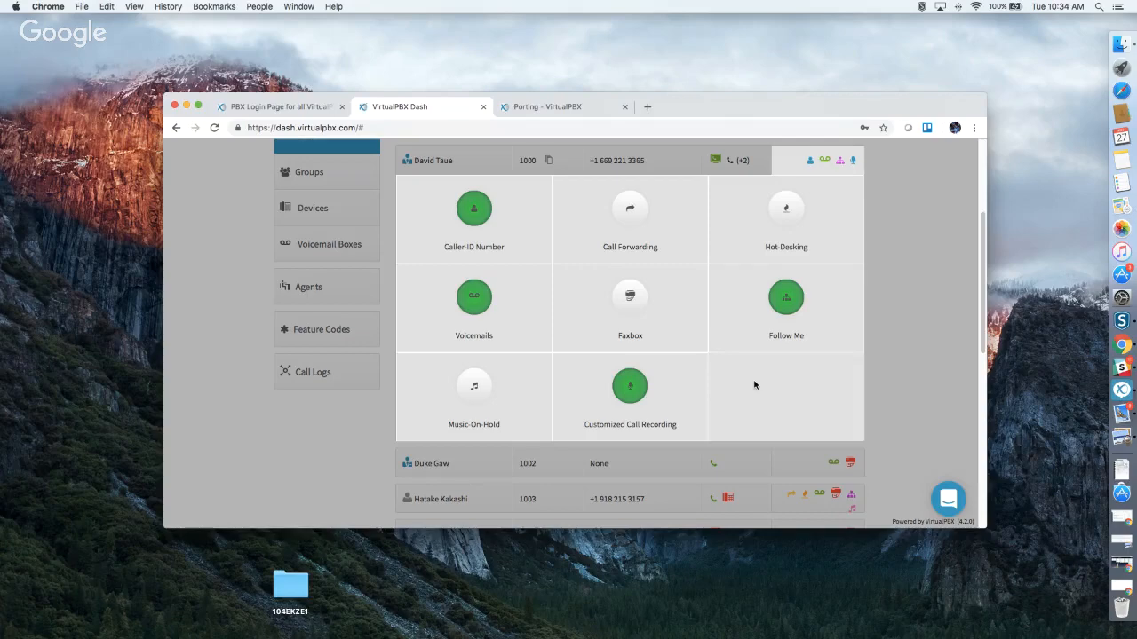
Hand-adjust Follow Me ring windows (second device from 12 s, third 15–75 s, first to 120 s) and save.
left_click(790, 303)
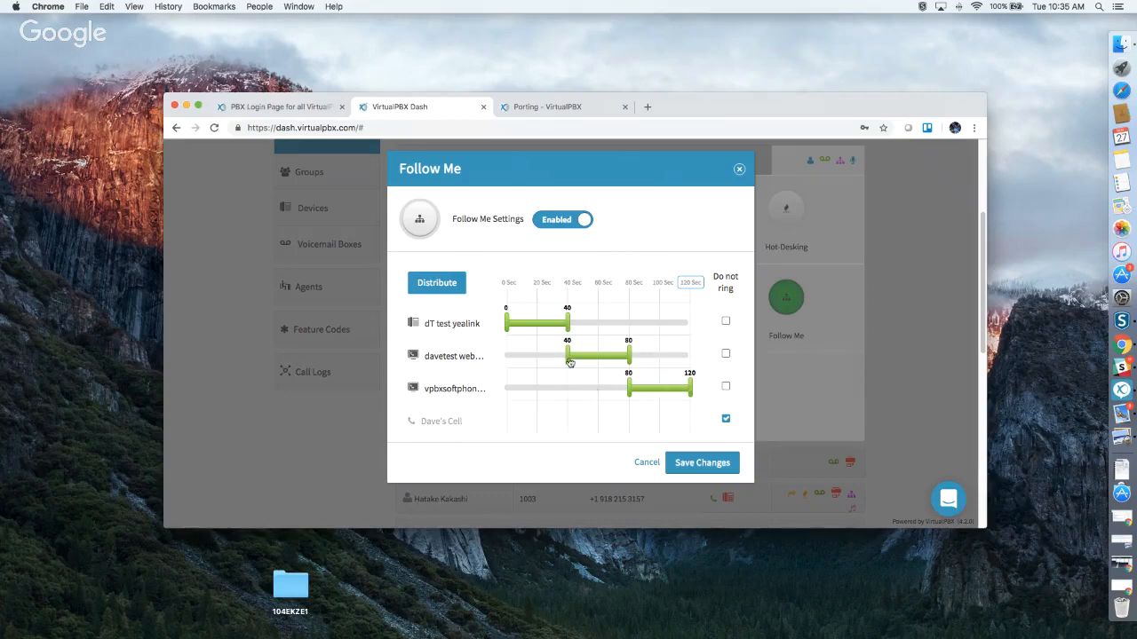
left_click_drag(568, 358, 525, 358)
left_click_drag(569, 325, 661, 325)
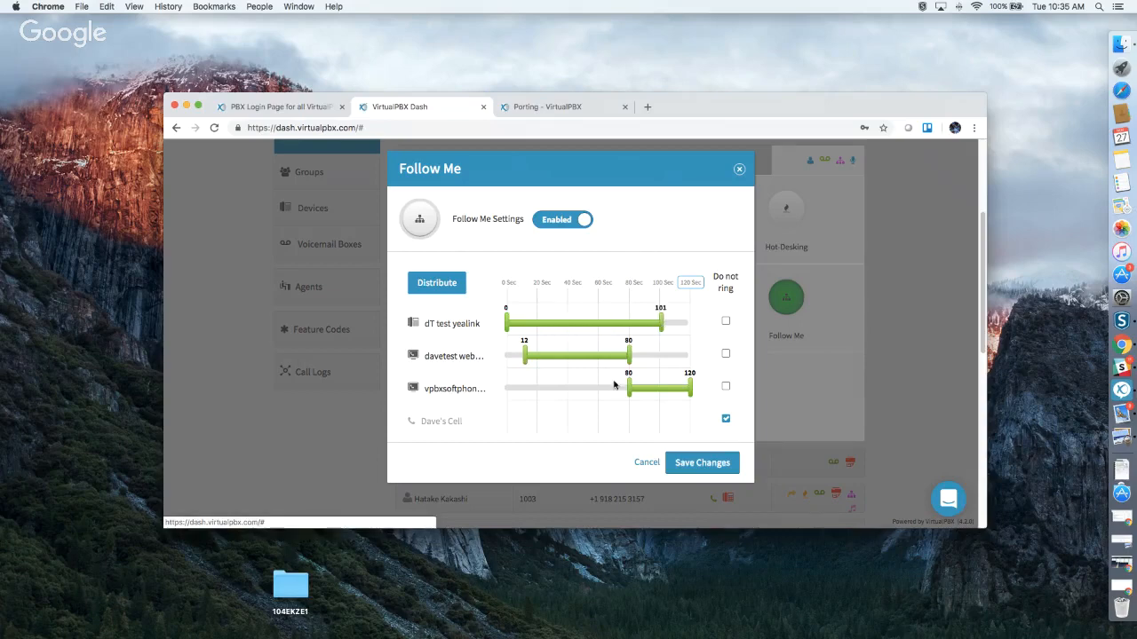
left_click_drag(629, 388, 530, 388)
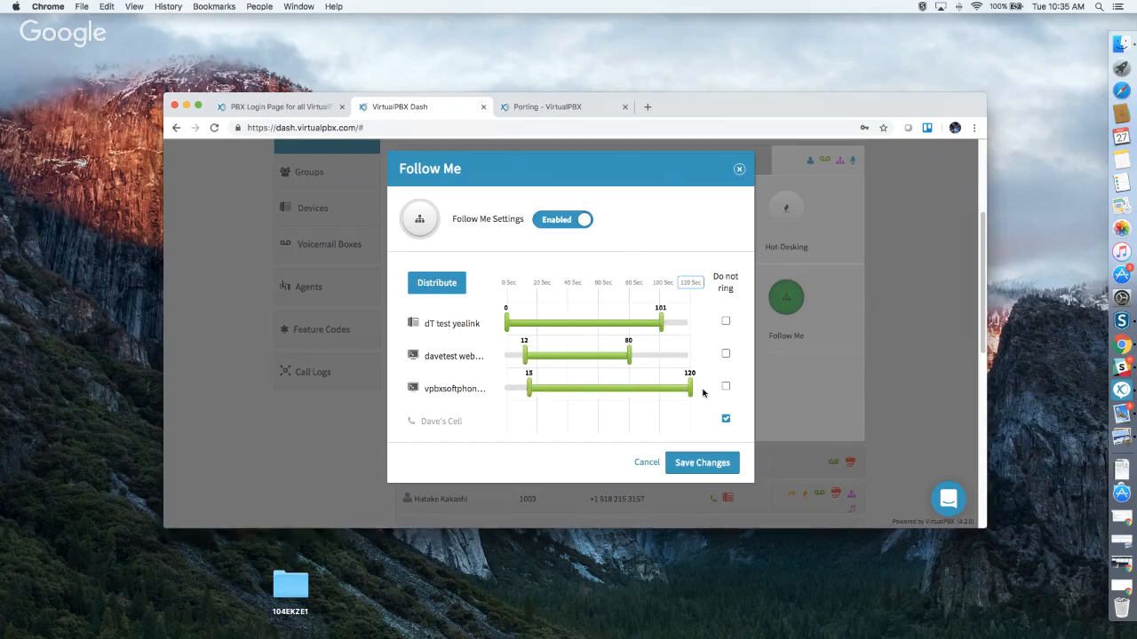
left_click_drag(691, 390, 624, 385)
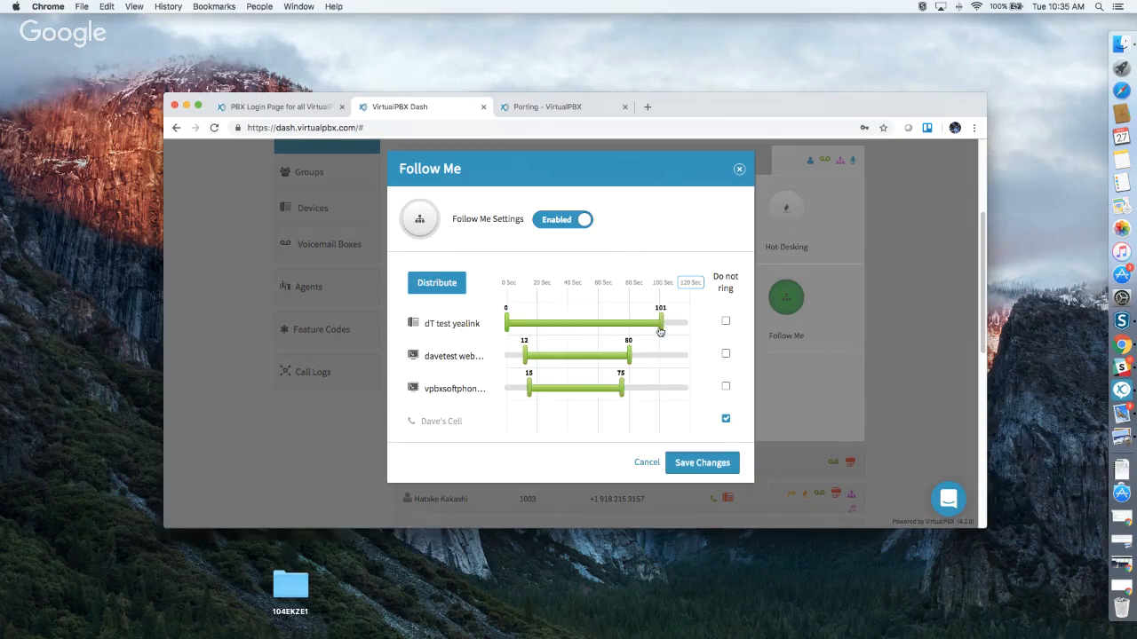
left_click_drag(661, 325, 710, 327)
left_click(691, 463)
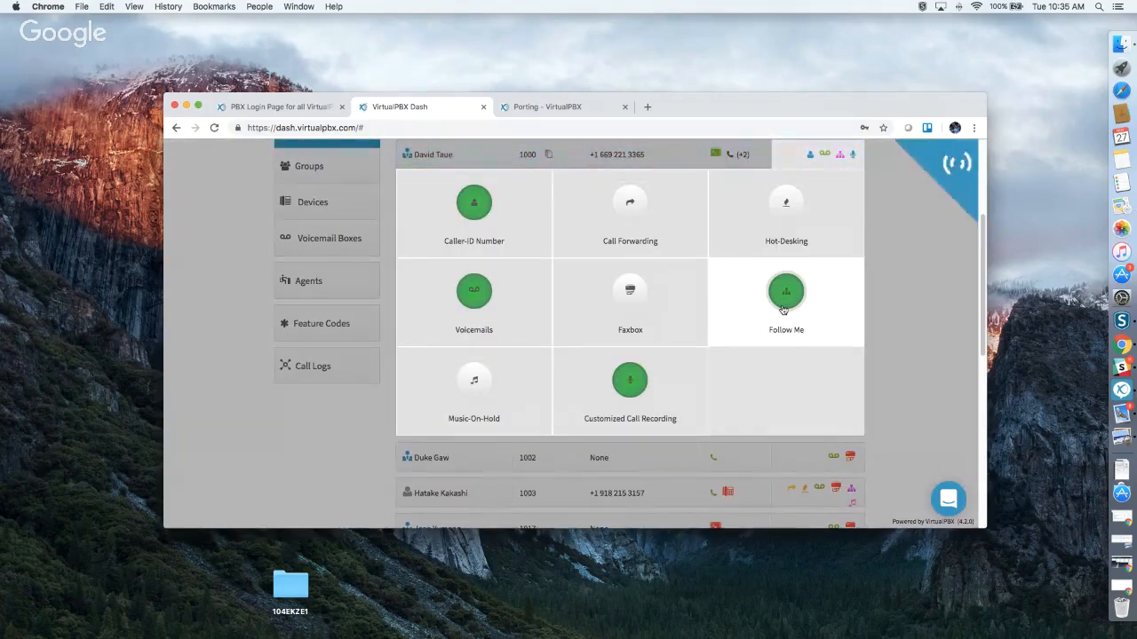
Put the web device first in Follow Me, redistribute ring times evenly, and save.
left_click(783, 306)
left_click(438, 284)
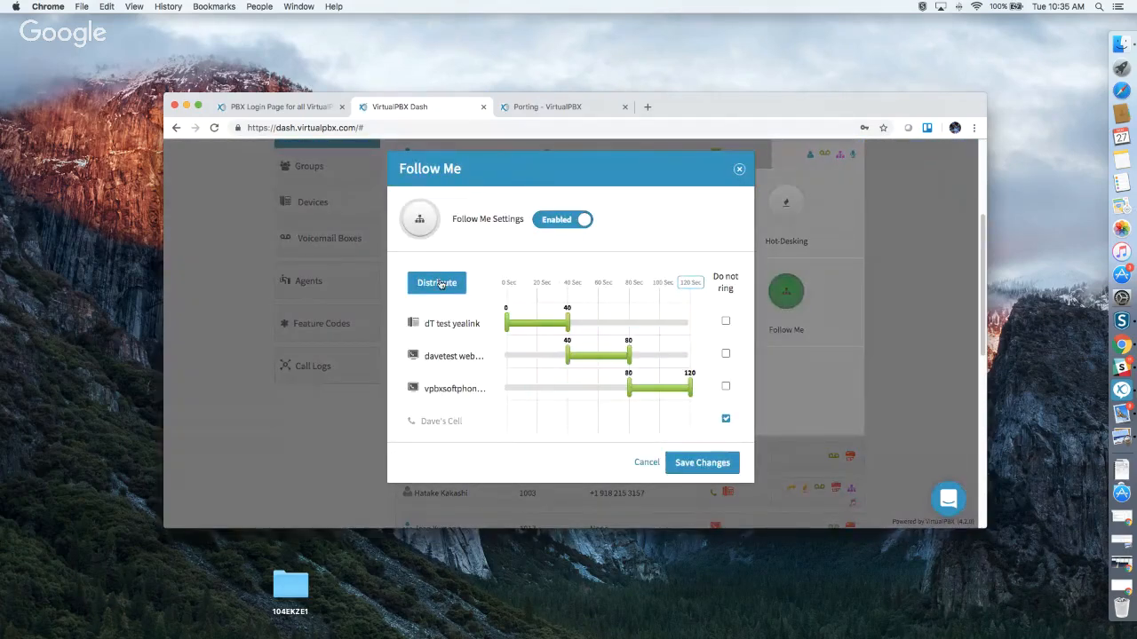
left_click_drag(442, 356, 445, 314)
left_click_drag(447, 388, 452, 353)
left_click(437, 284)
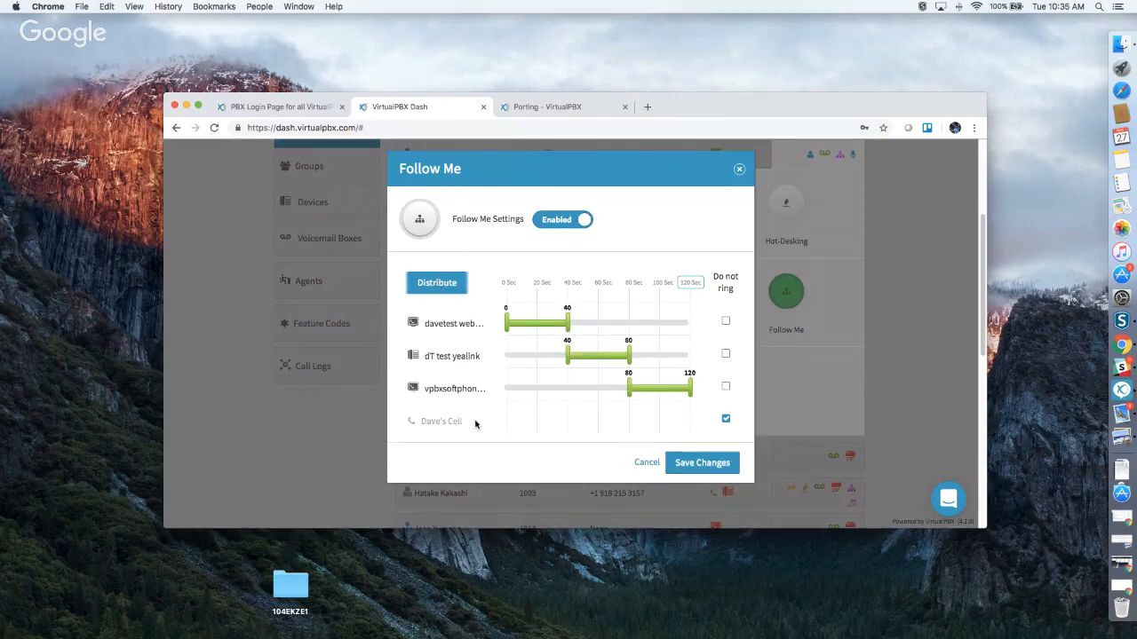
left_click(689, 464)
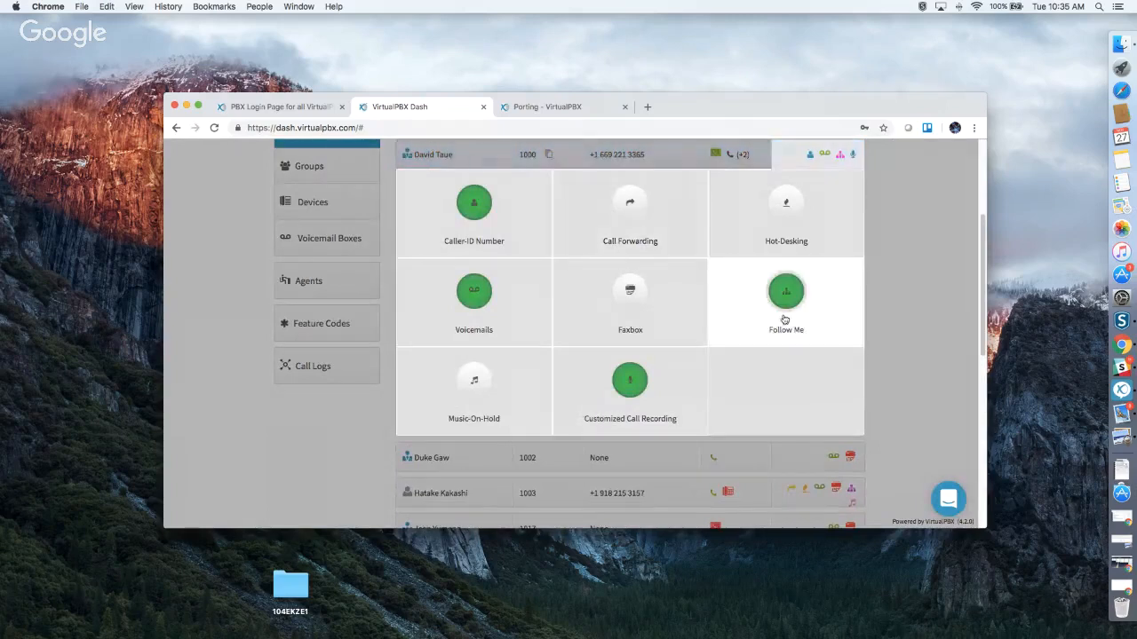
left_click(487, 377)
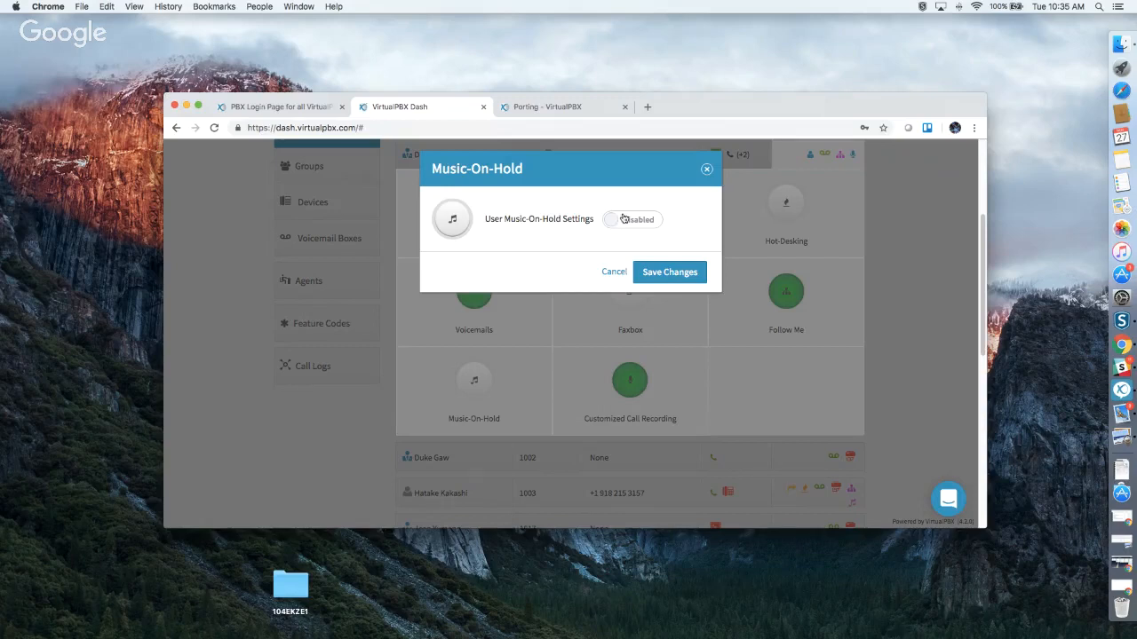
left_click(624, 220)
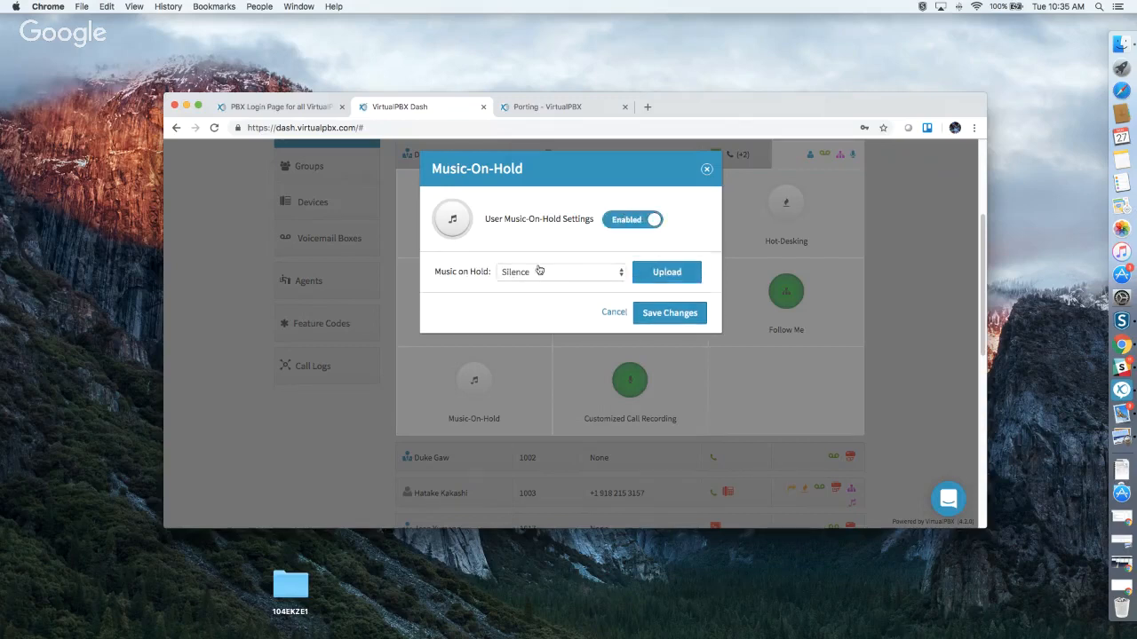
left_click(532, 280)
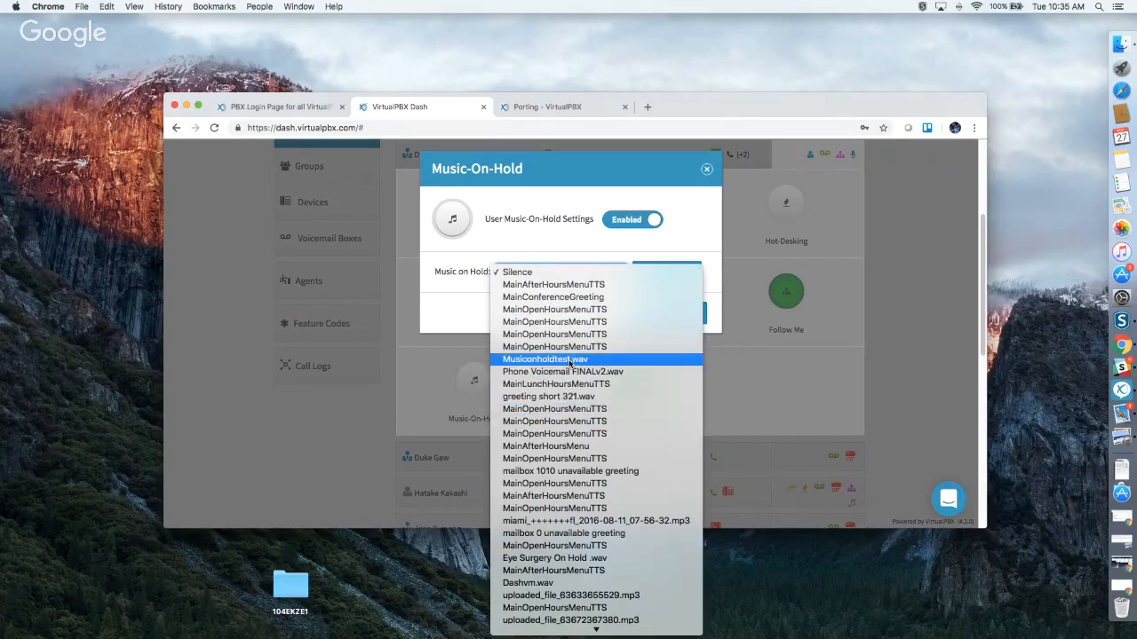
scroll(570, 363, "down", 1)
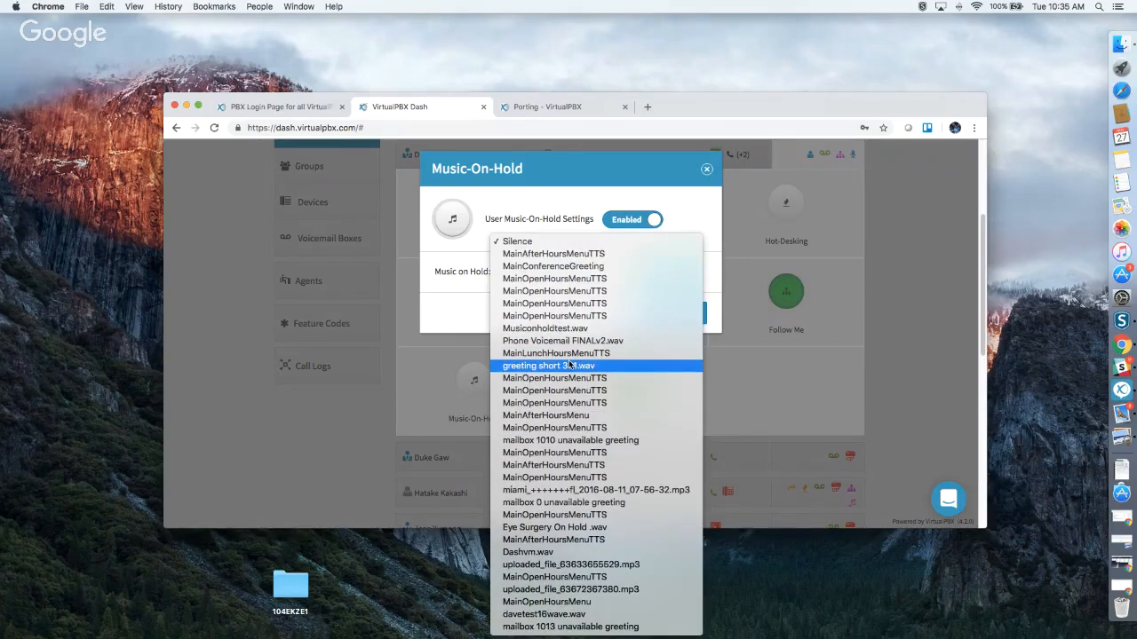
left_click(461, 289)
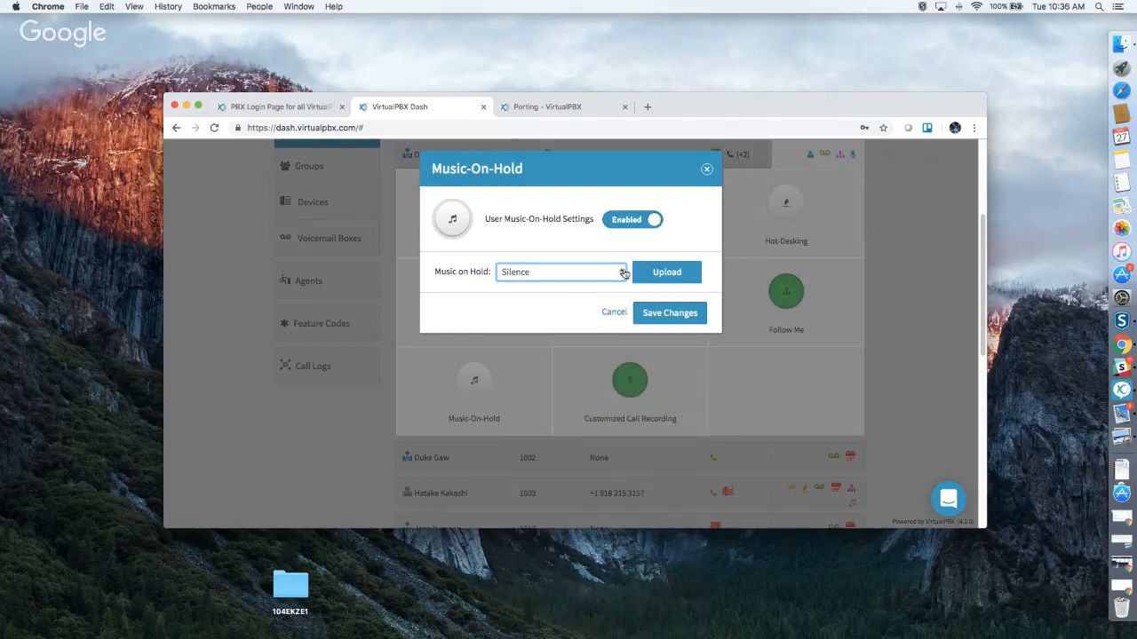
left_click(666, 272)
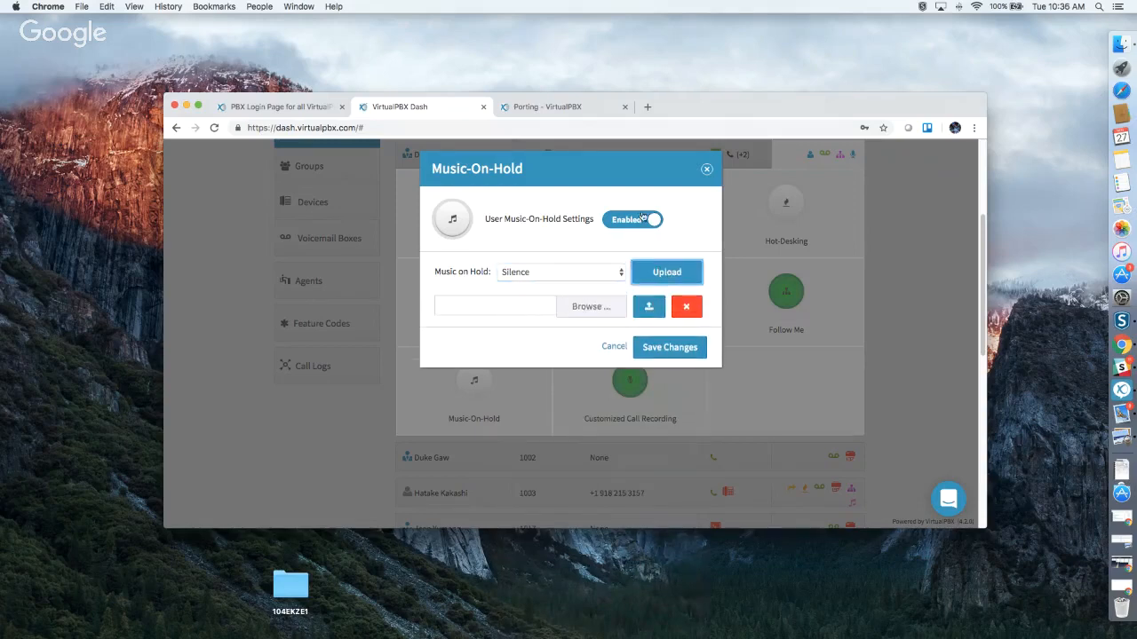
left_click(709, 168)
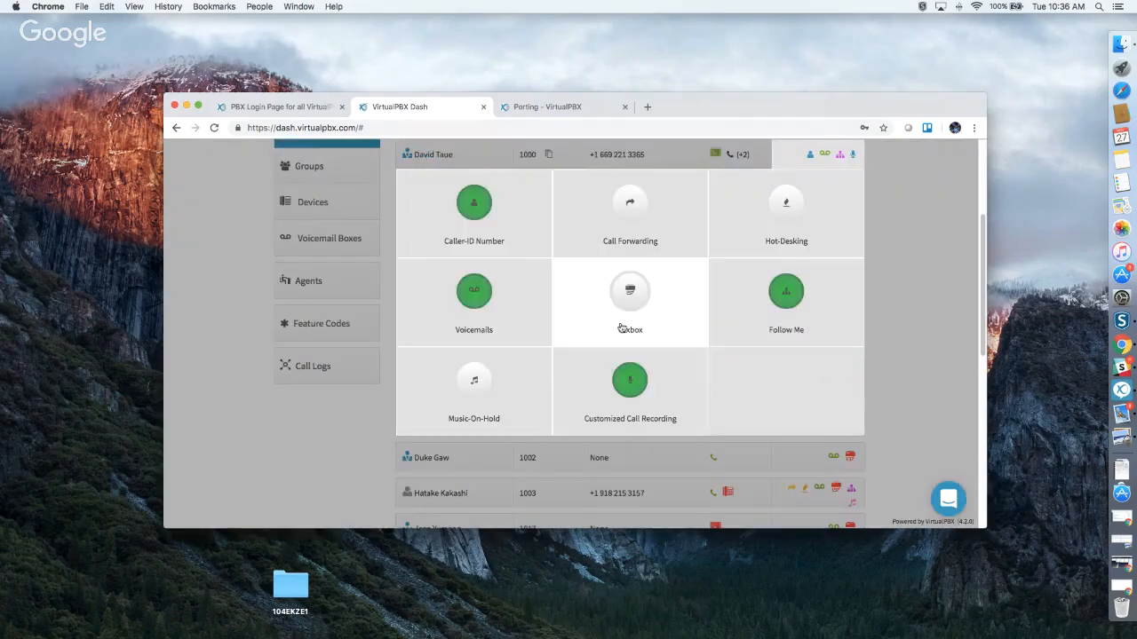
left_click(629, 391)
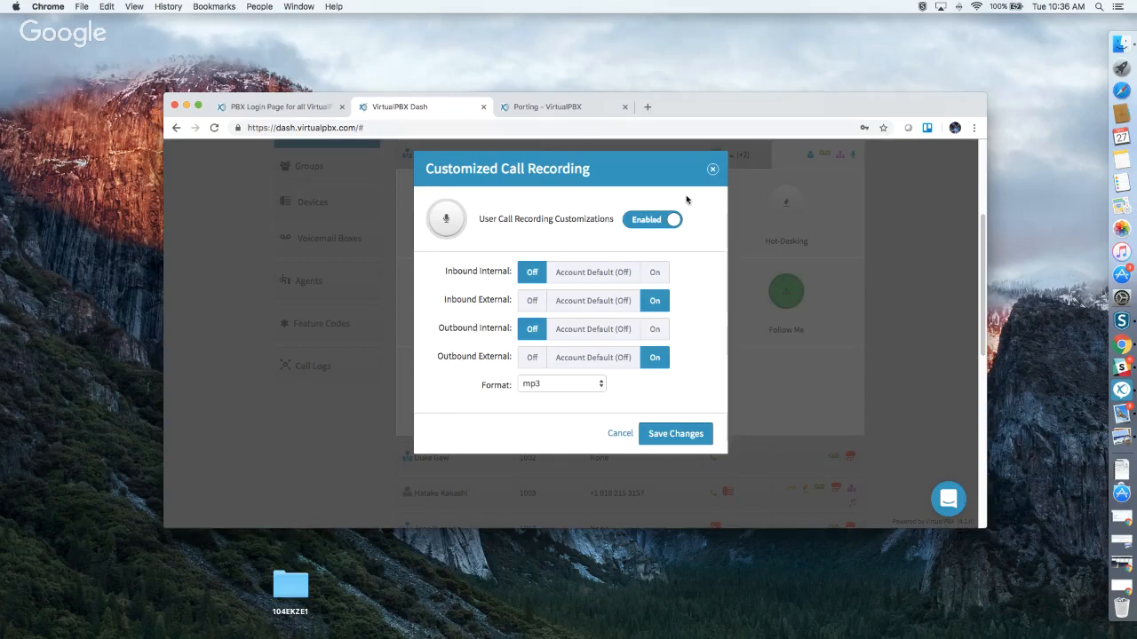
left_click(712, 172)
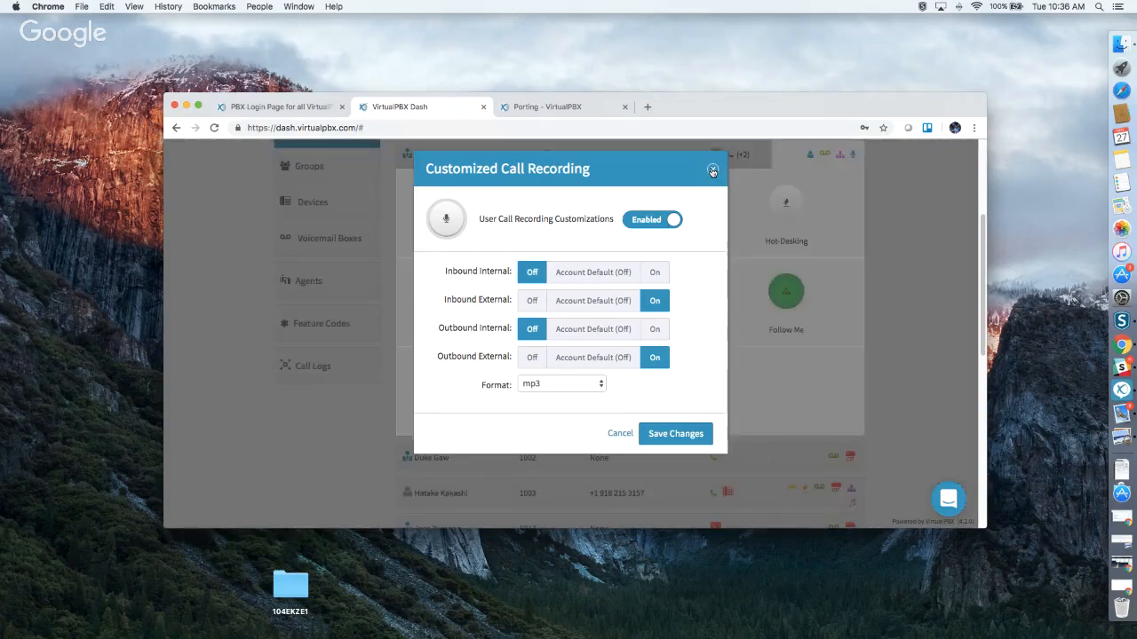
scroll(767, 307, "up", 2)
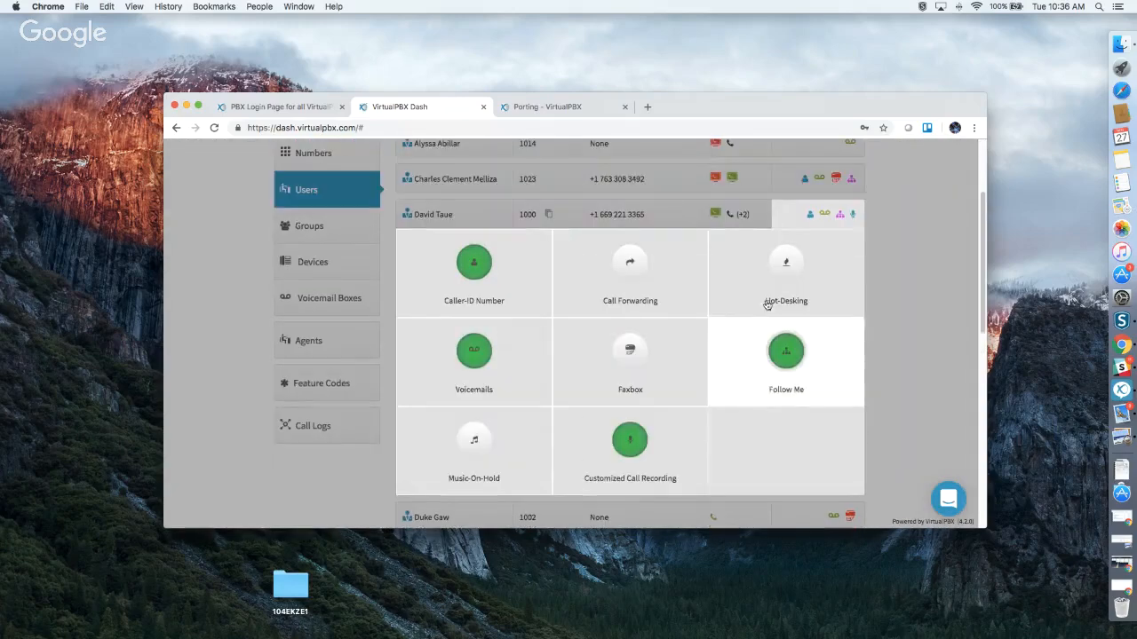
left_click(896, 303)
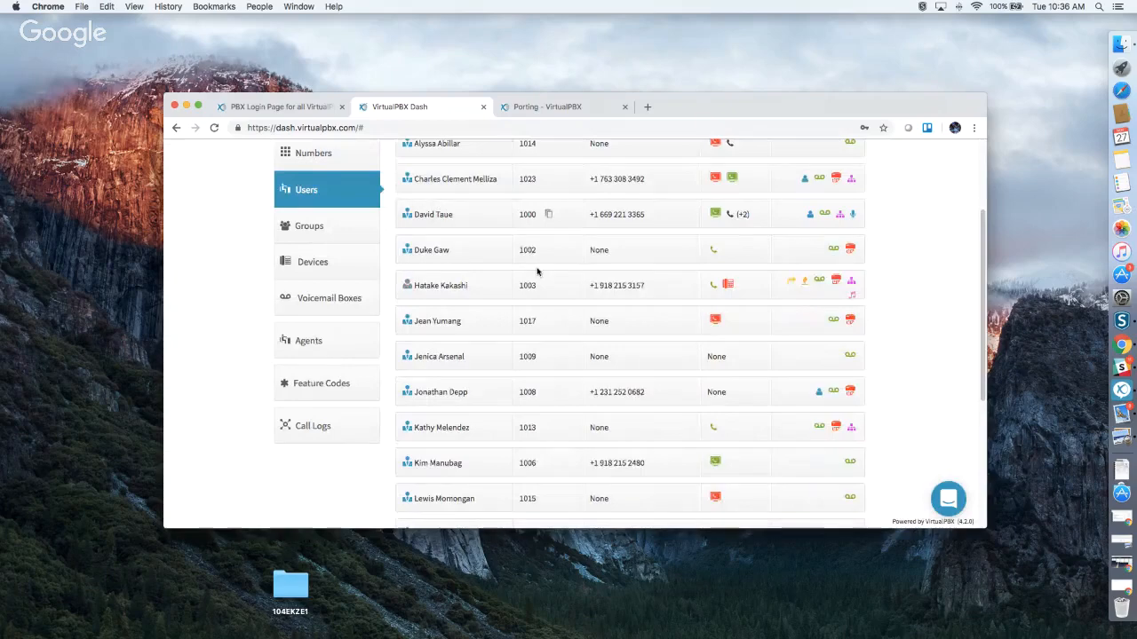
Go to the Groups page listing 8 groups and open an empty Creating a group form.
scroll(536, 272, "up", 2)
scroll(537, 272, "up", 1)
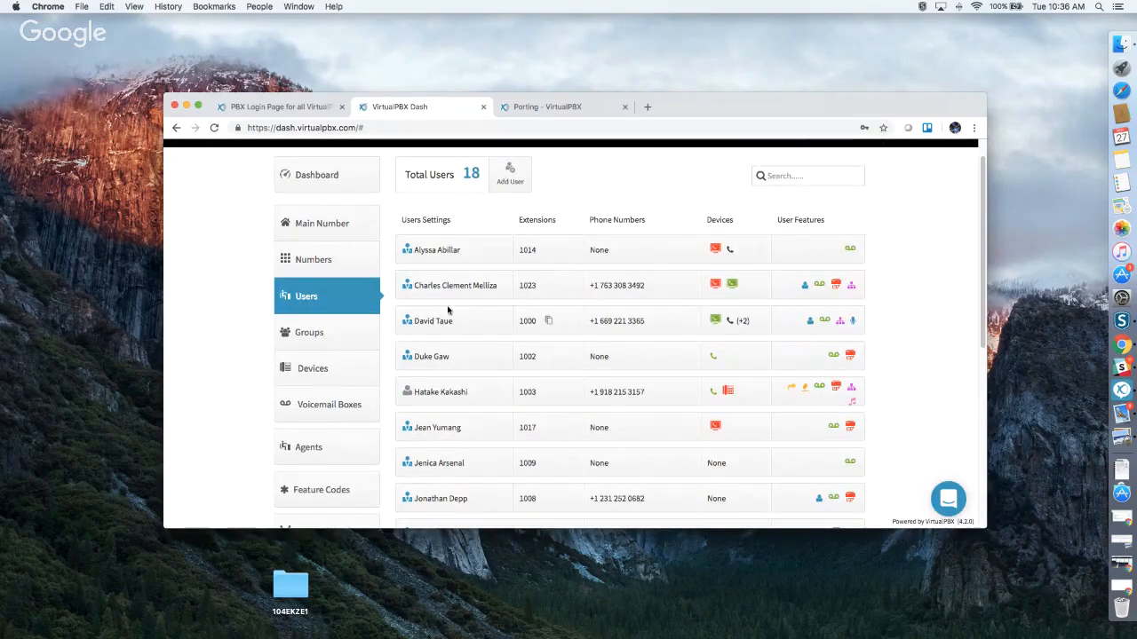
left_click(330, 341)
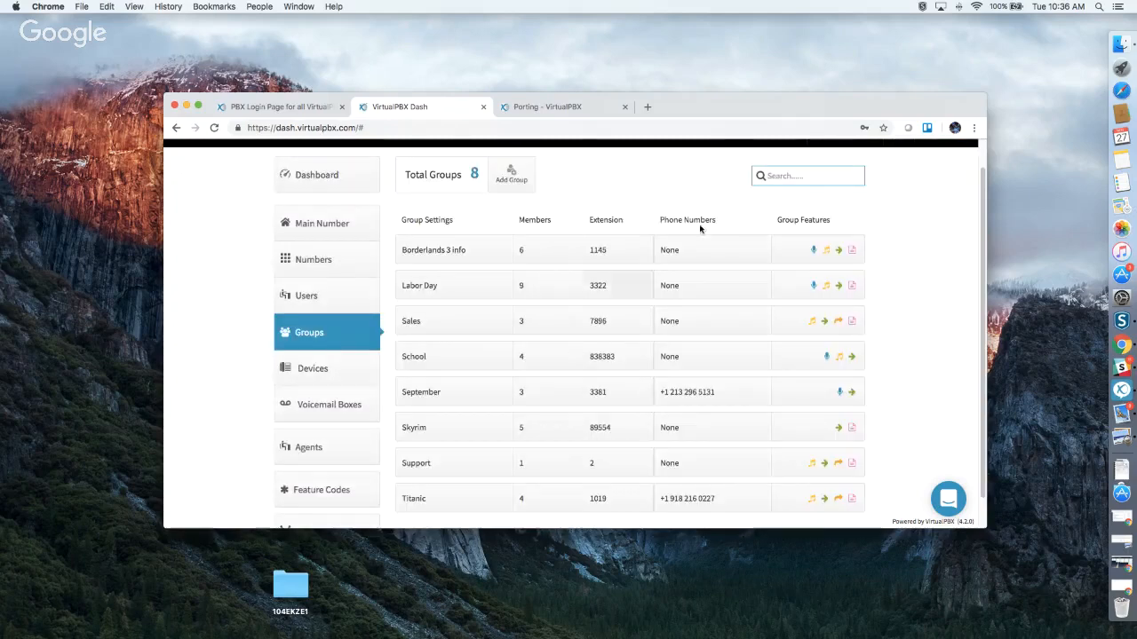
scroll(621, 195, "down", 1)
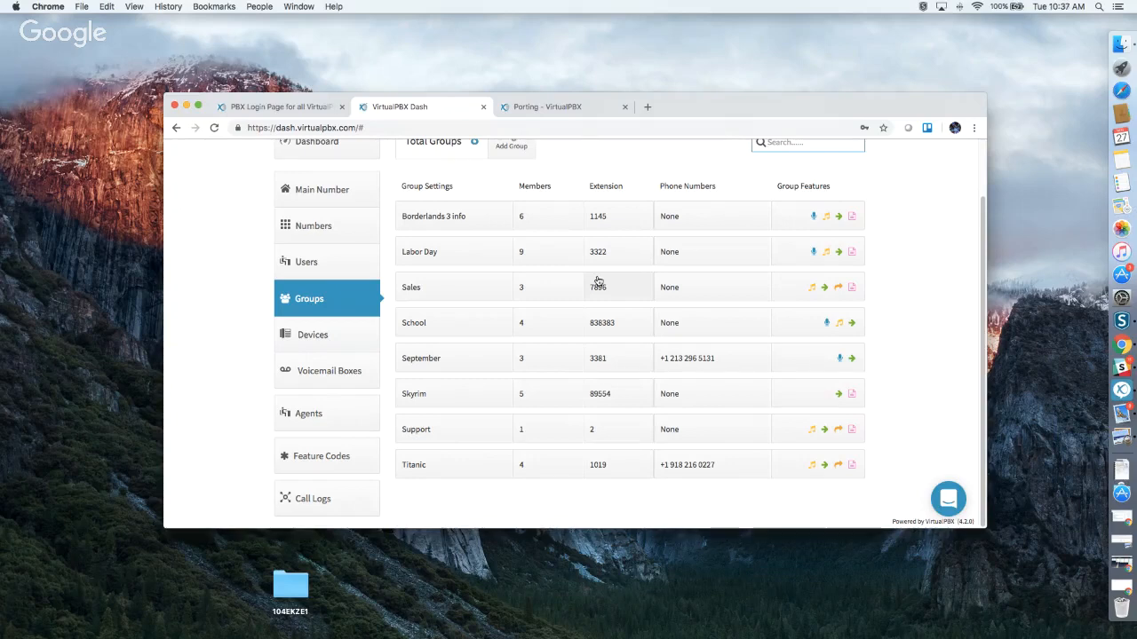
scroll(569, 222, "up", 1)
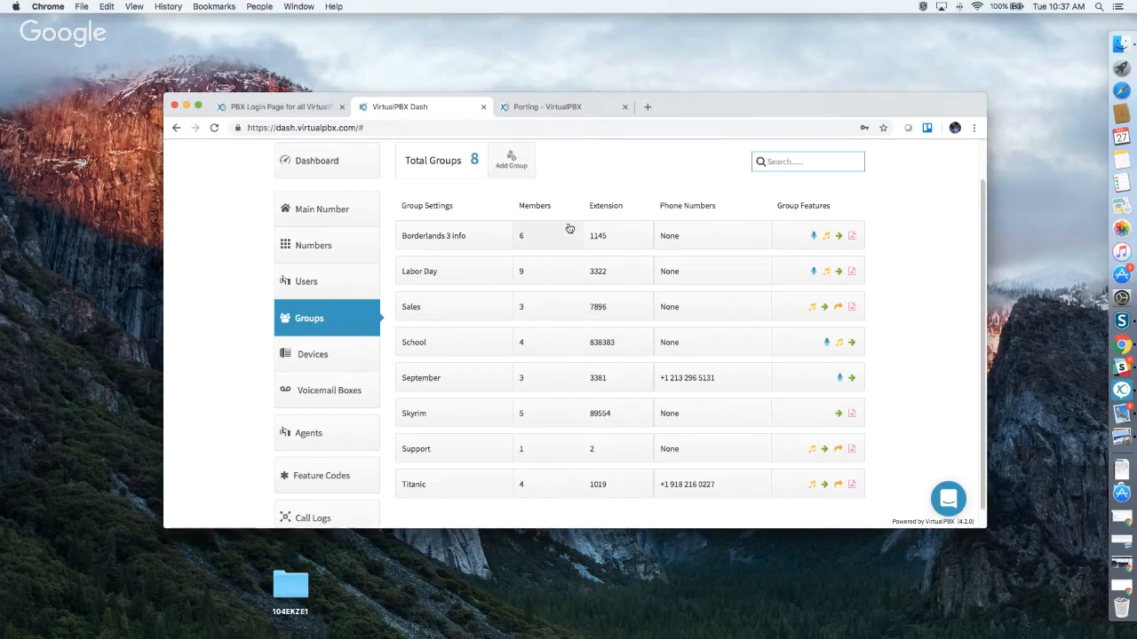
left_click(511, 160)
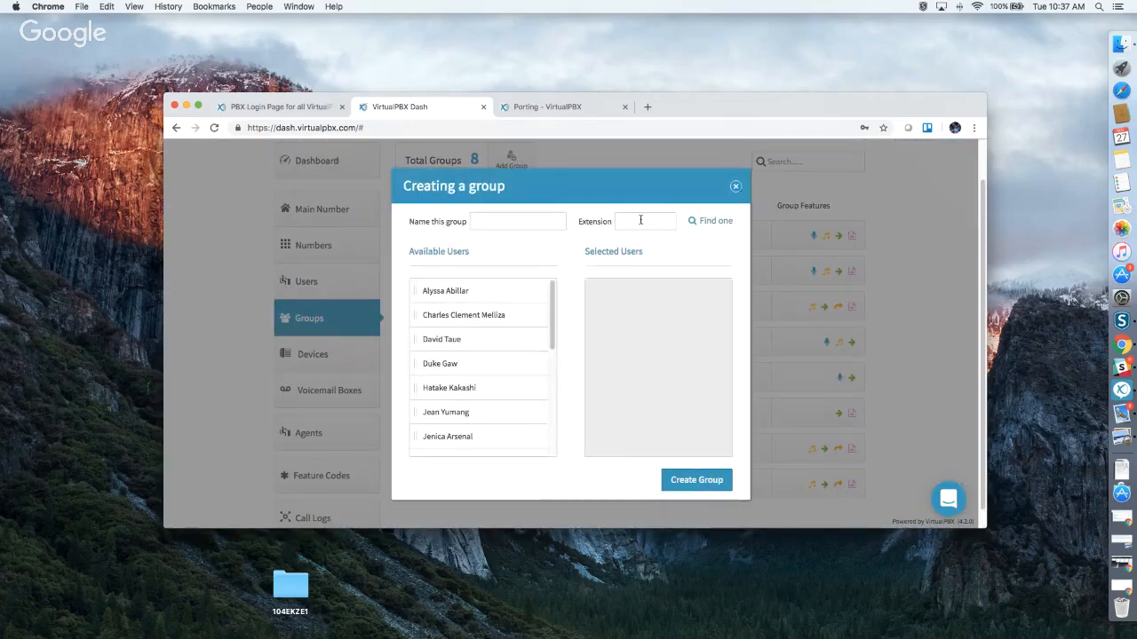
Enter 'Thanksgiving' as the group name and 8888 as its extension.
left_click(639, 222)
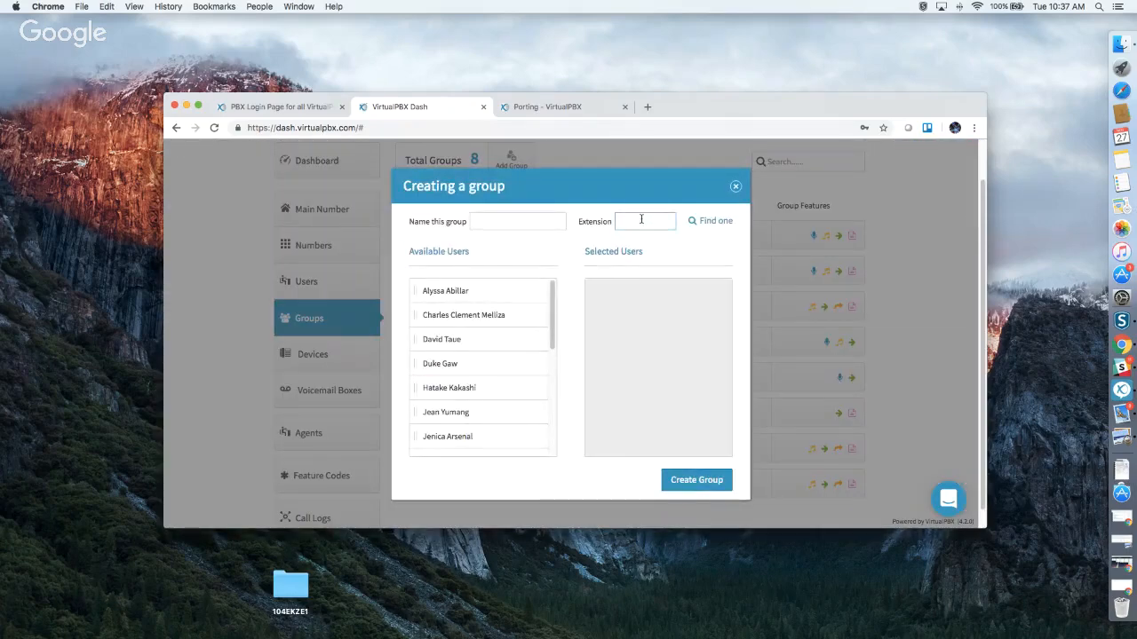
left_click(508, 221)
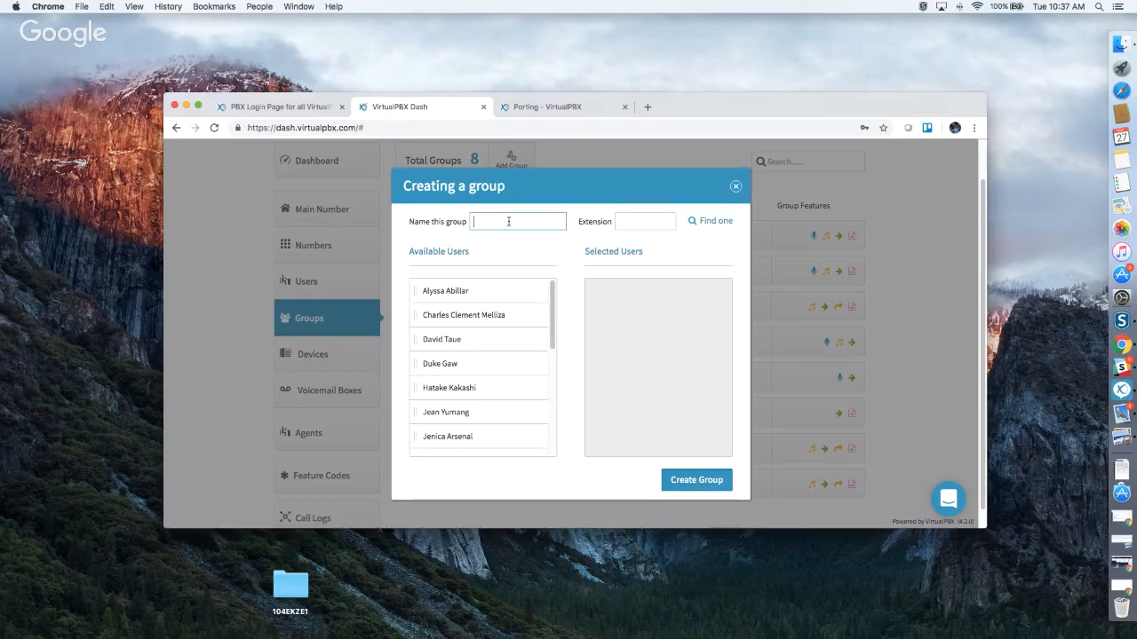
type("Thanksgiving")
type("8")
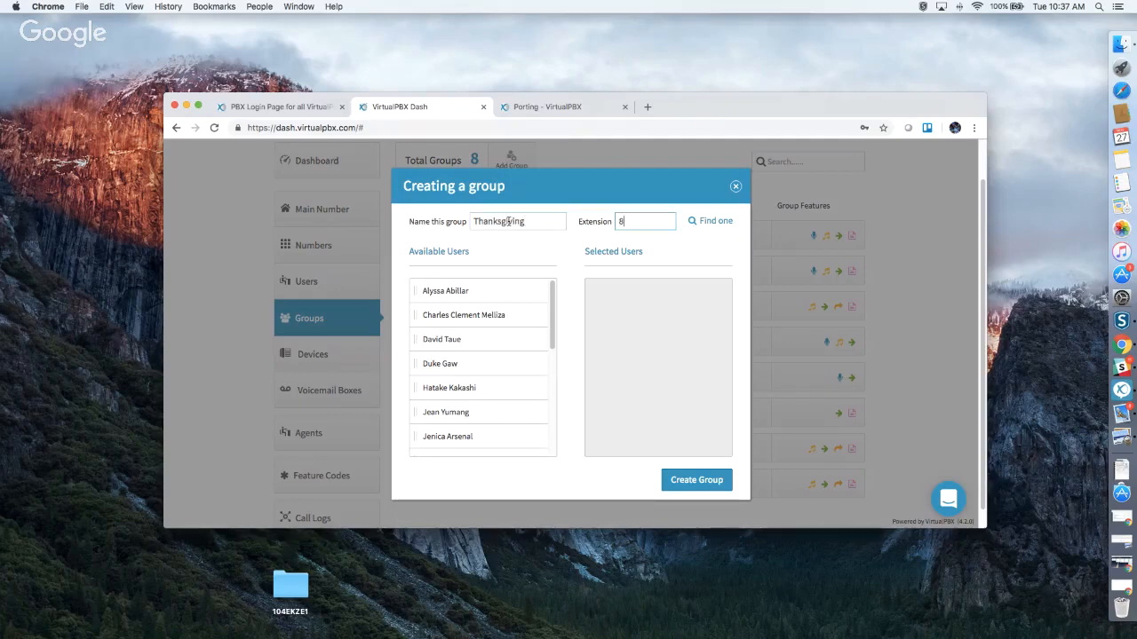
type("888")
Add five users to Selected Users and create the Thanksgiving group.
left_click(469, 294)
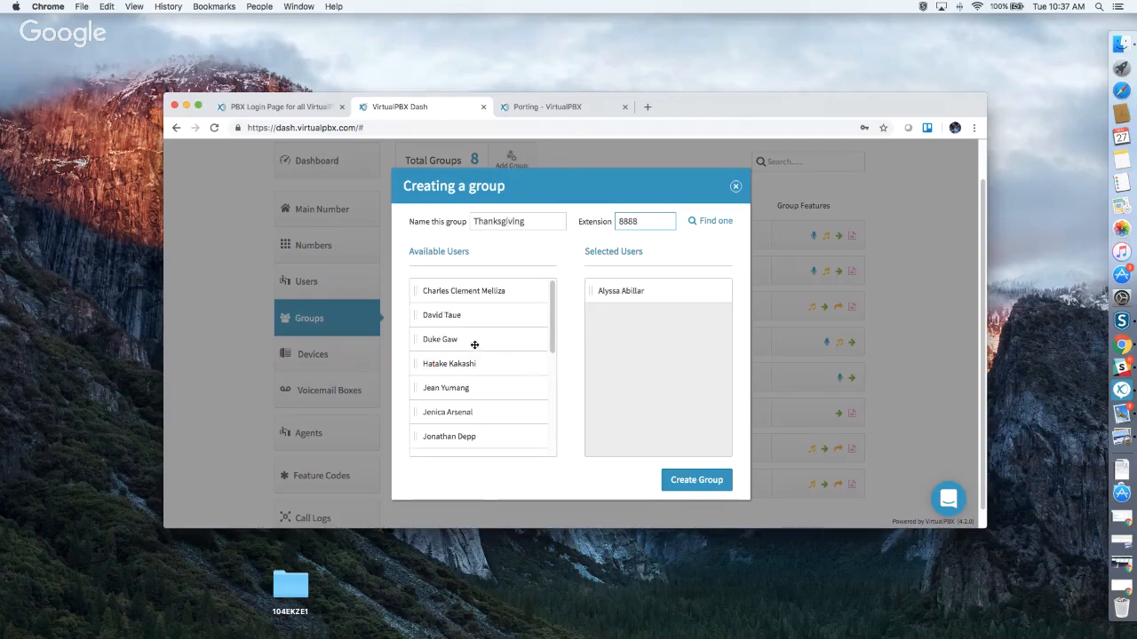
left_click(475, 339)
left_click_drag(475, 399, 623, 395)
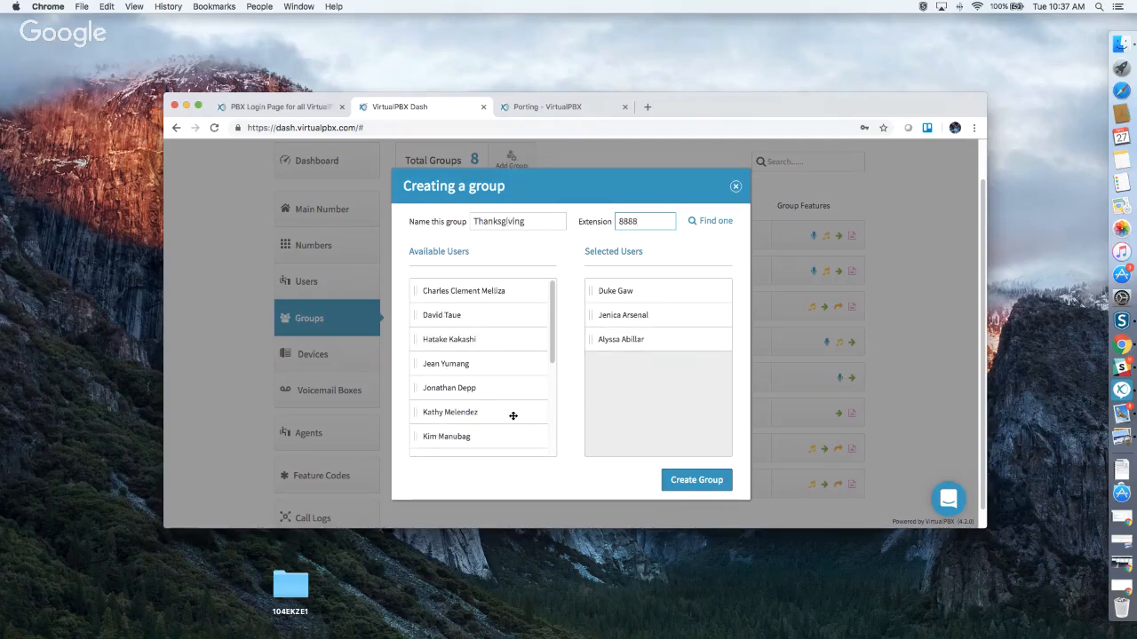
left_click_drag(513, 414, 593, 422)
left_click_drag(465, 440, 647, 428)
left_click(698, 480)
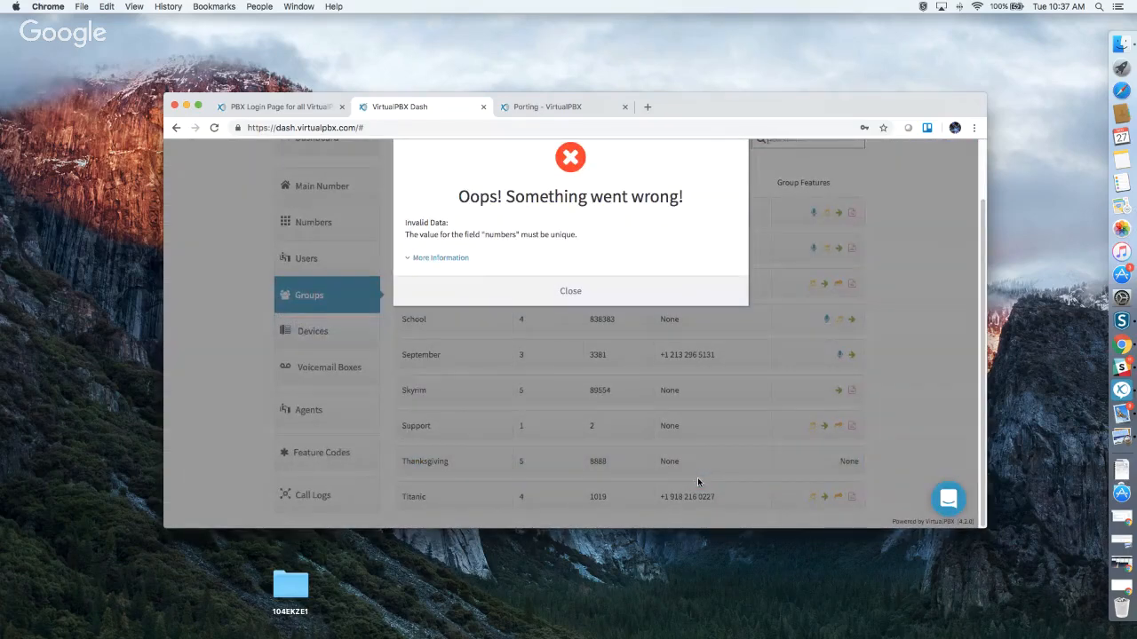
Read the duplicate-number error's JSON details, then close the error.
left_click(453, 257)
scroll(561, 291, "down", 1)
scroll(561, 292, "down", 1)
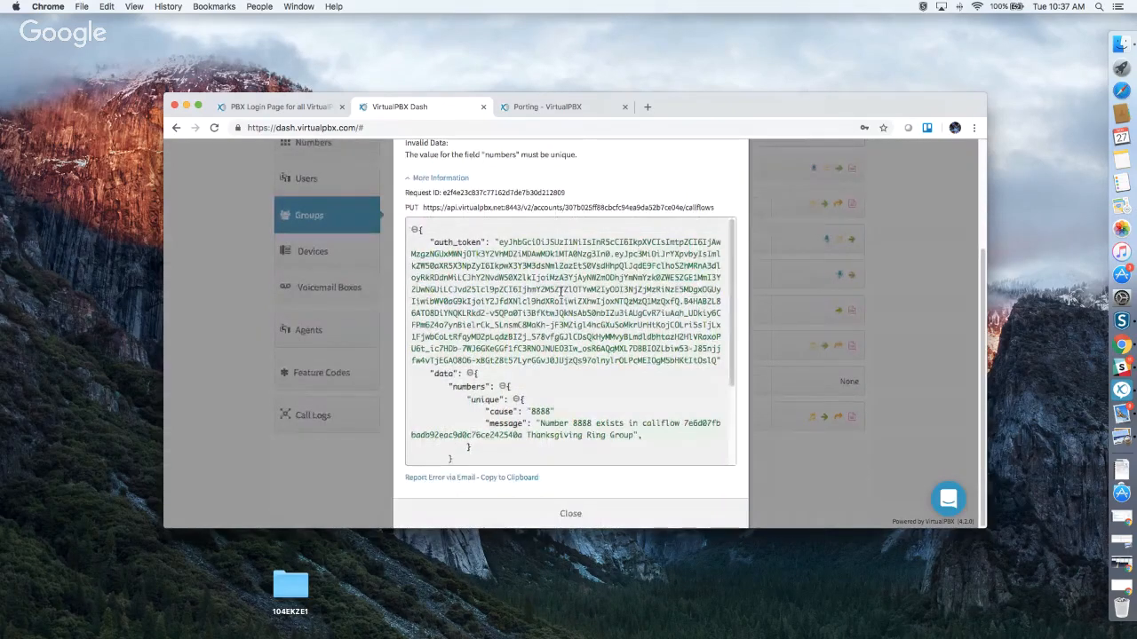
scroll(547, 396, "up", 2)
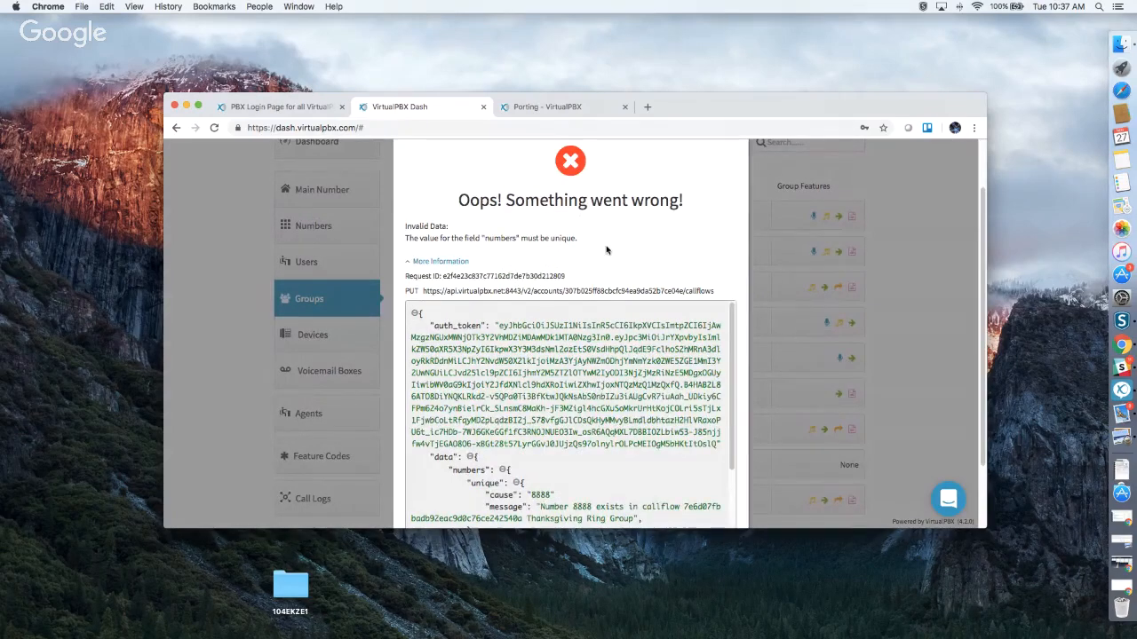
scroll(604, 256, "down", 5)
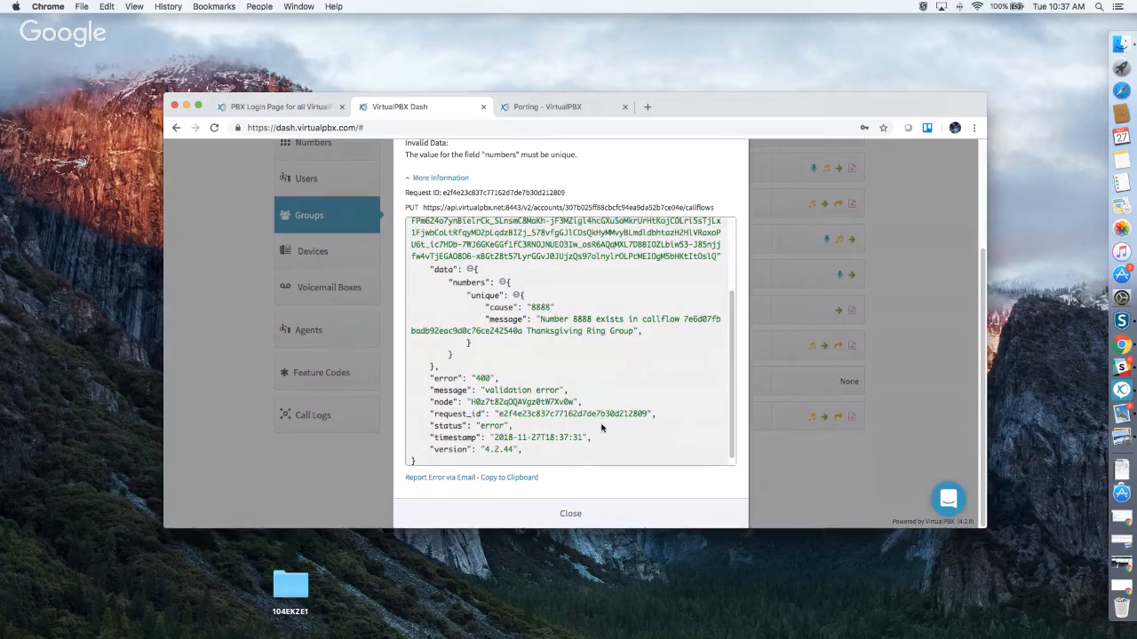
left_click(571, 512)
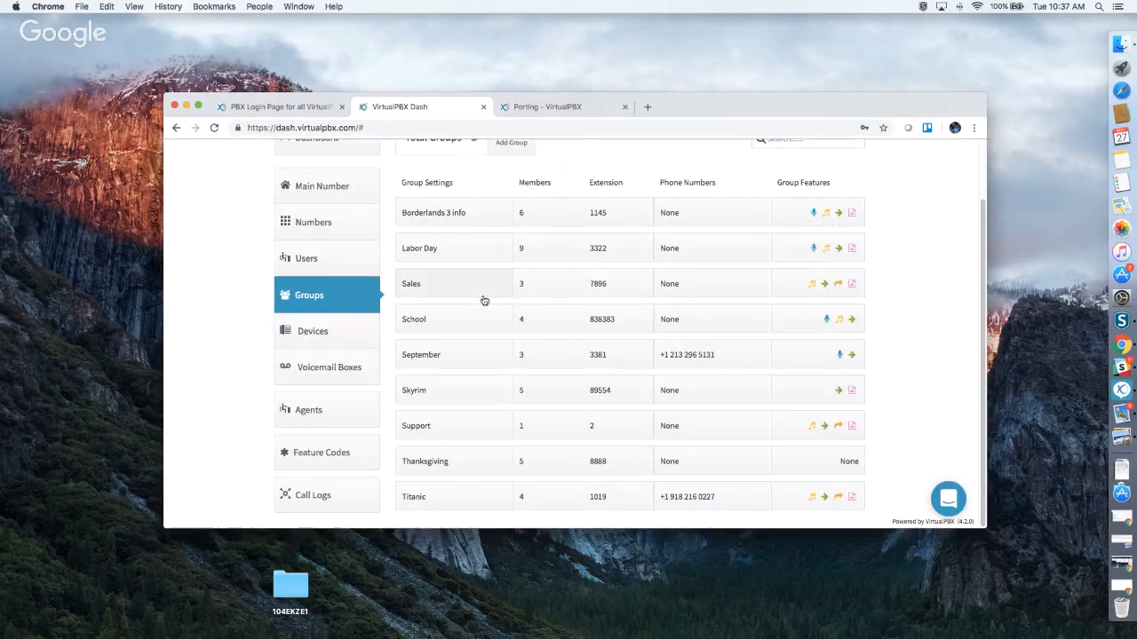
Replace Thanksgiving's extension 8888 with 3454, then expand the group's settings panel.
left_click(602, 463)
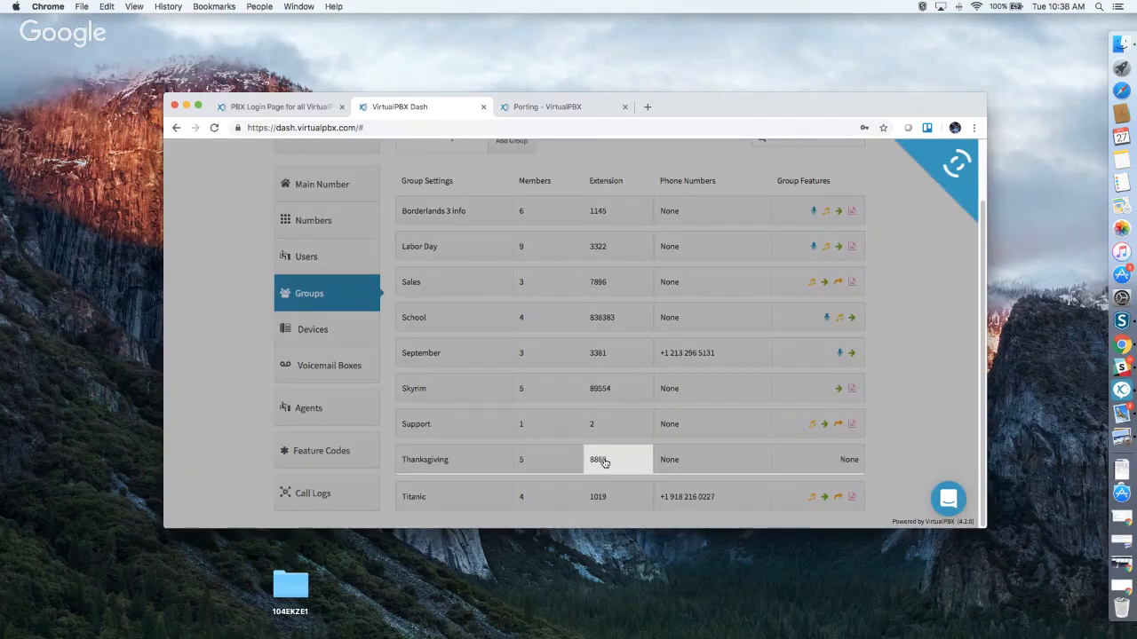
left_click(466, 421)
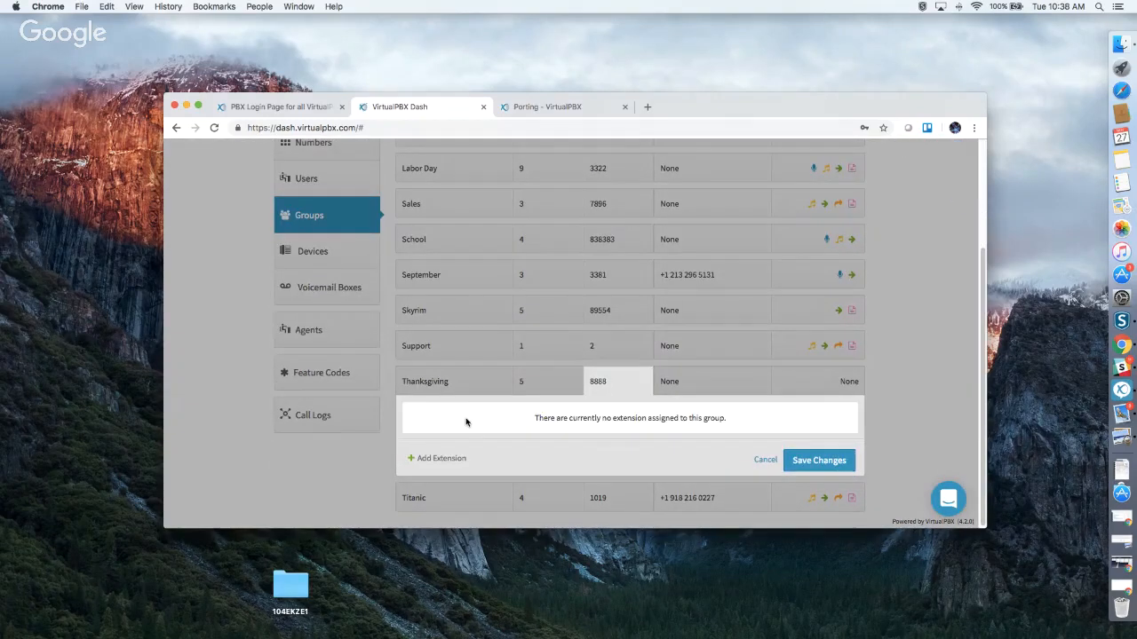
left_click(453, 463)
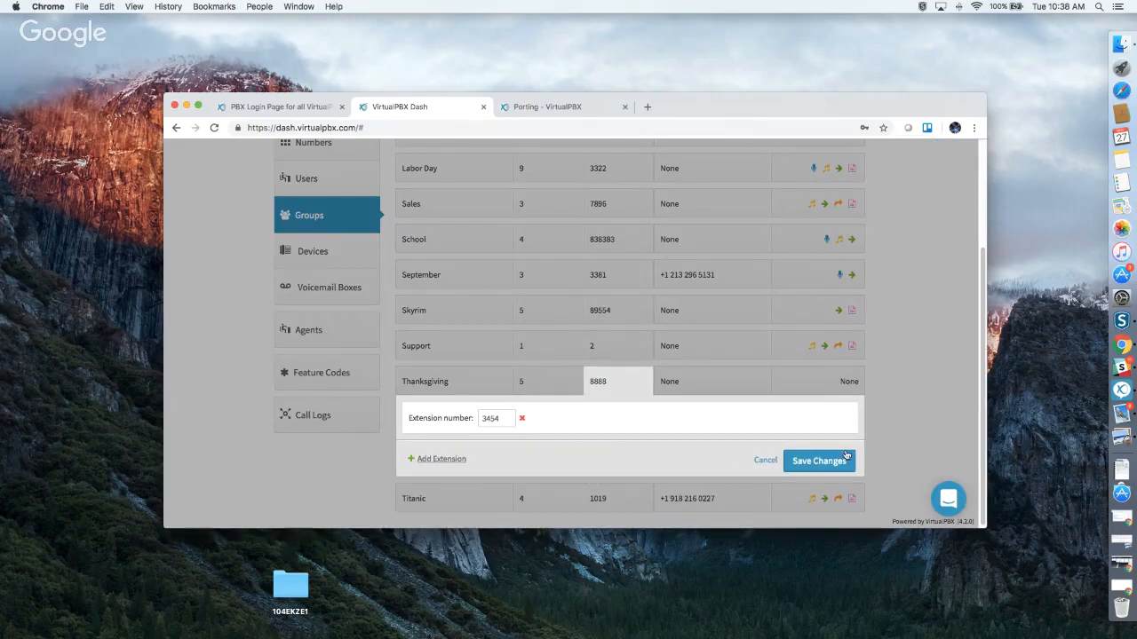
left_click(819, 461)
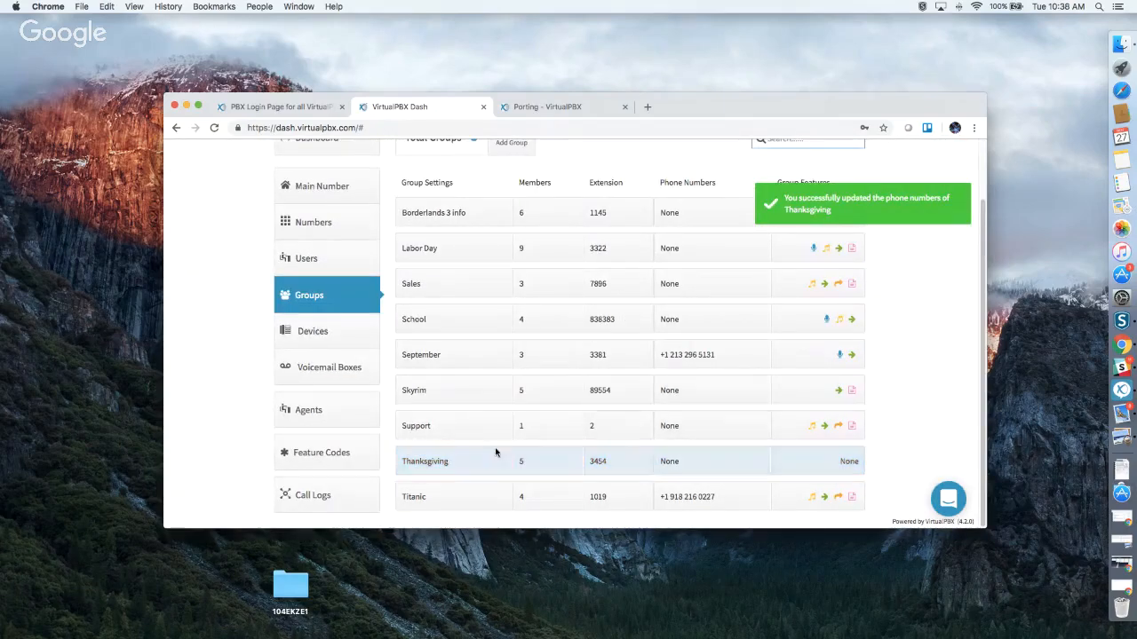
left_click(434, 463)
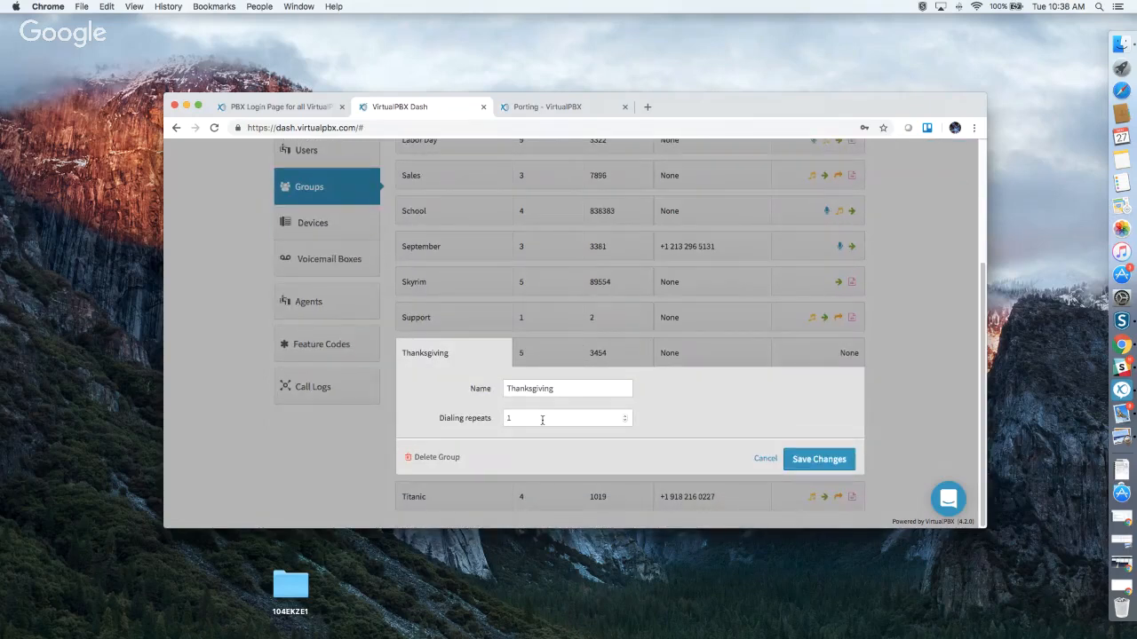
Raise Thanksgiving's dialing repeats to 2 and save.
left_click(624, 415)
left_click(625, 414)
left_click_drag(625, 417, 626, 423)
left_click(816, 460)
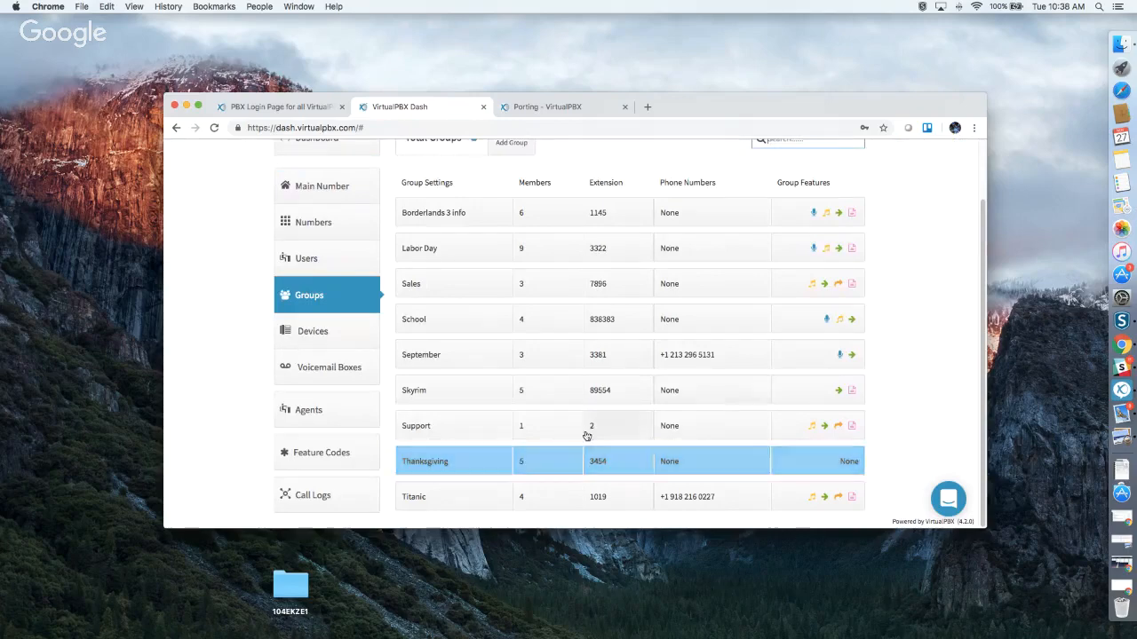
Stretch all five Thanksgiving members' ring windows to 120 s, then distribute them evenly.
left_click(534, 459)
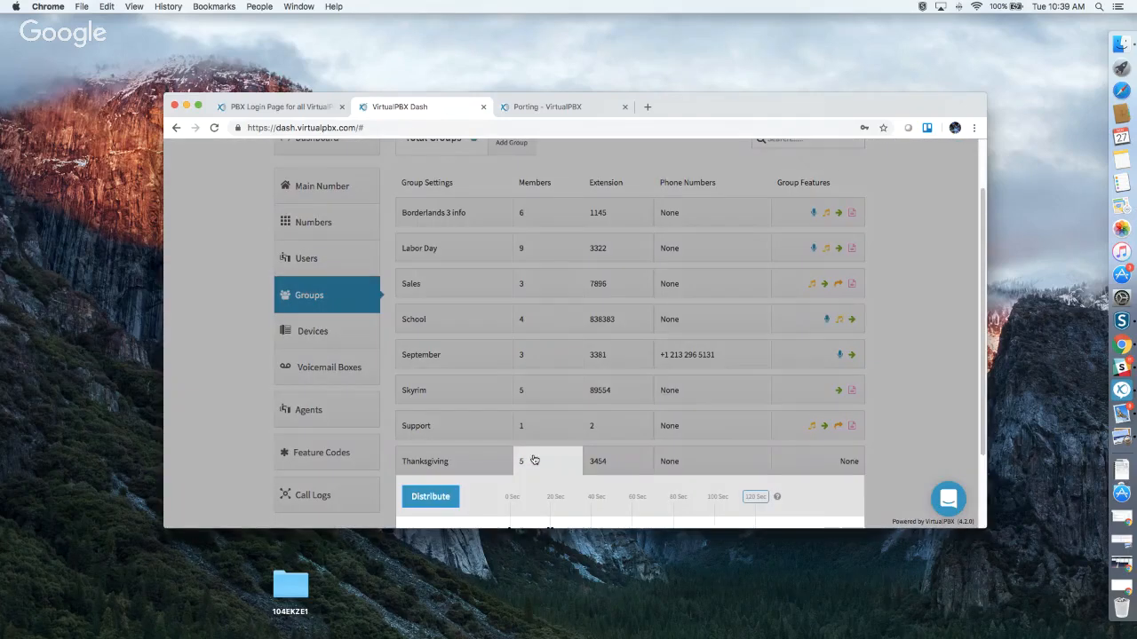
scroll(683, 308, "down", 3)
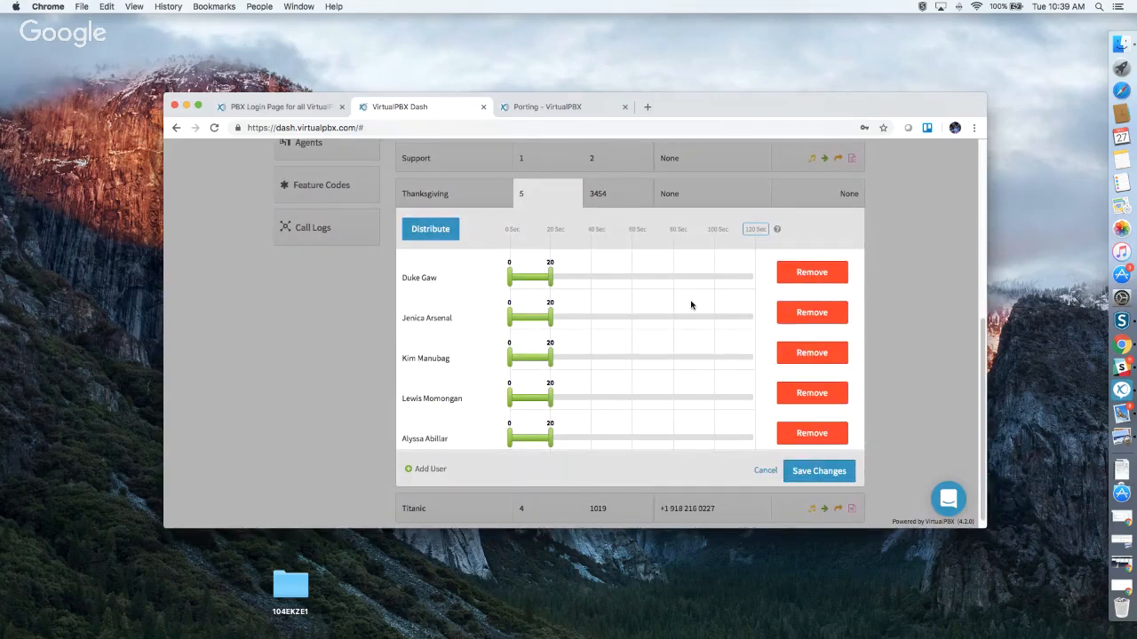
left_click(748, 229)
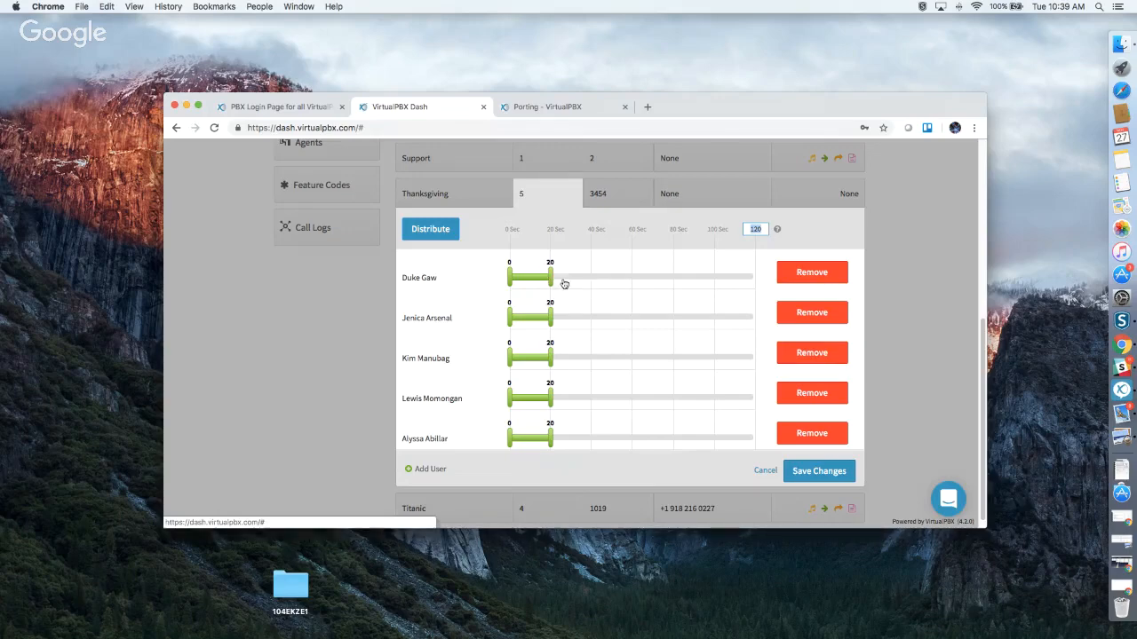
left_click_drag(550, 278, 746, 278)
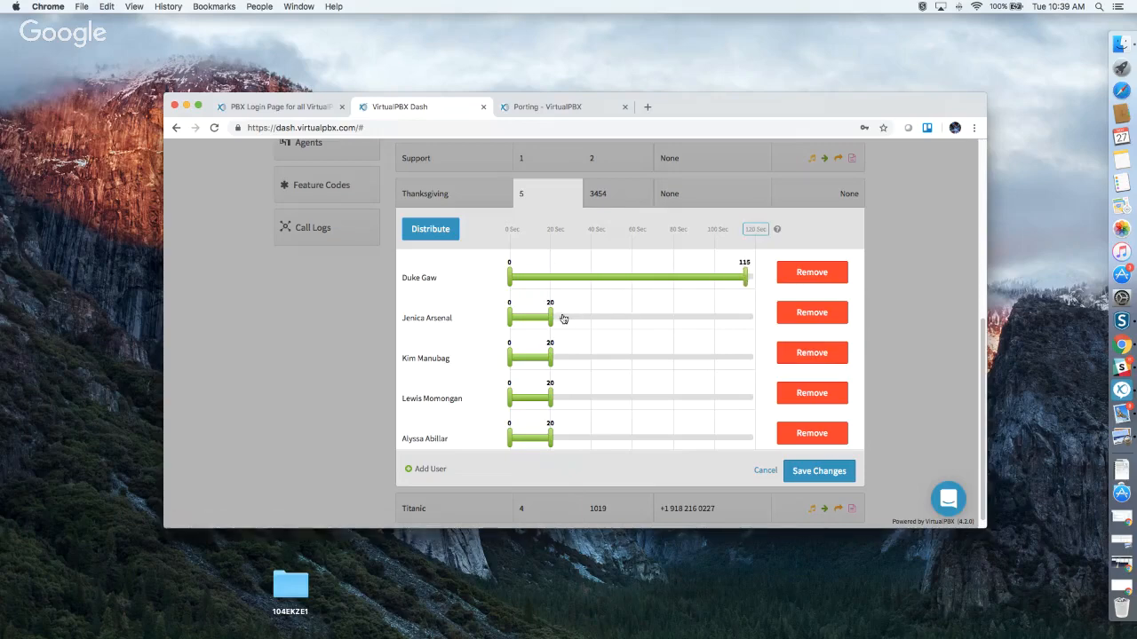
left_click_drag(551, 317, 756, 278)
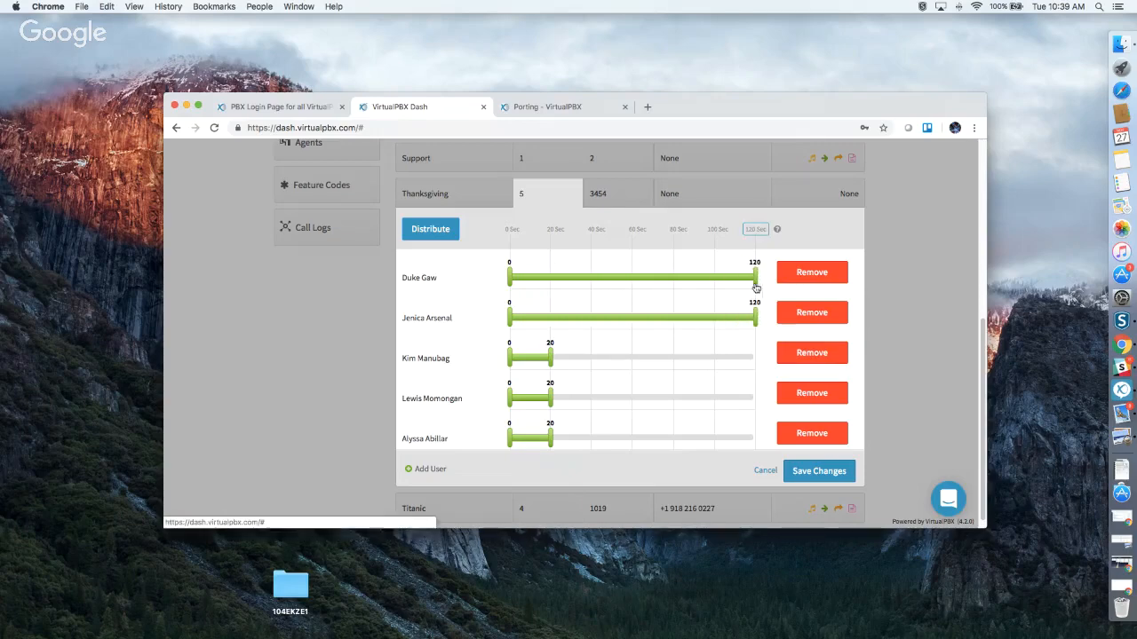
left_click_drag(551, 357, 756, 354)
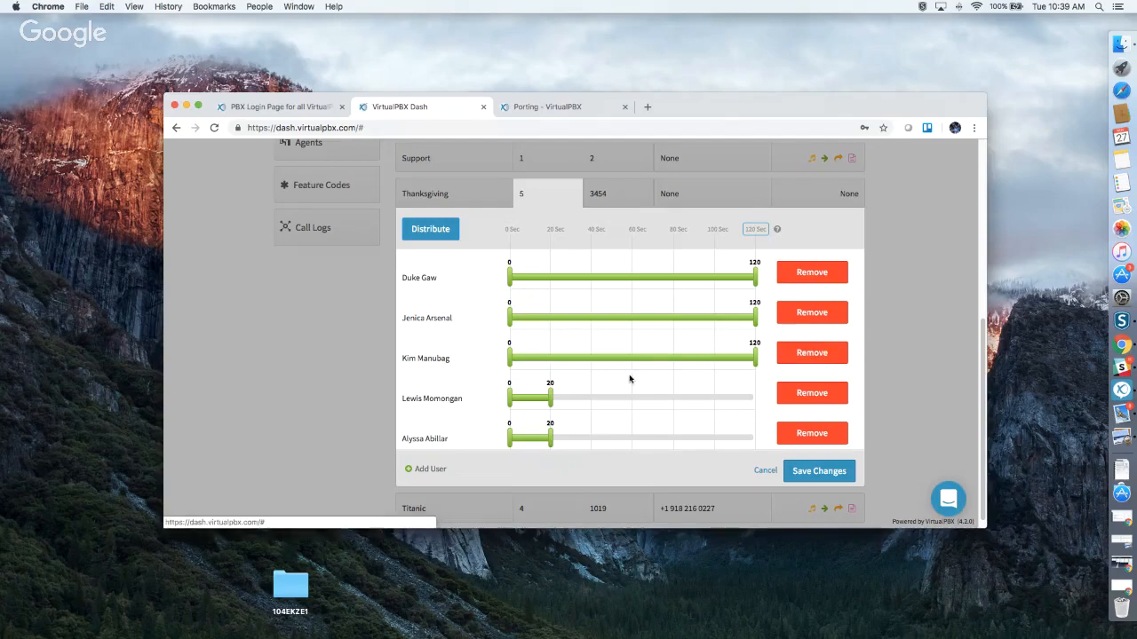
left_click_drag(550, 397, 756, 398)
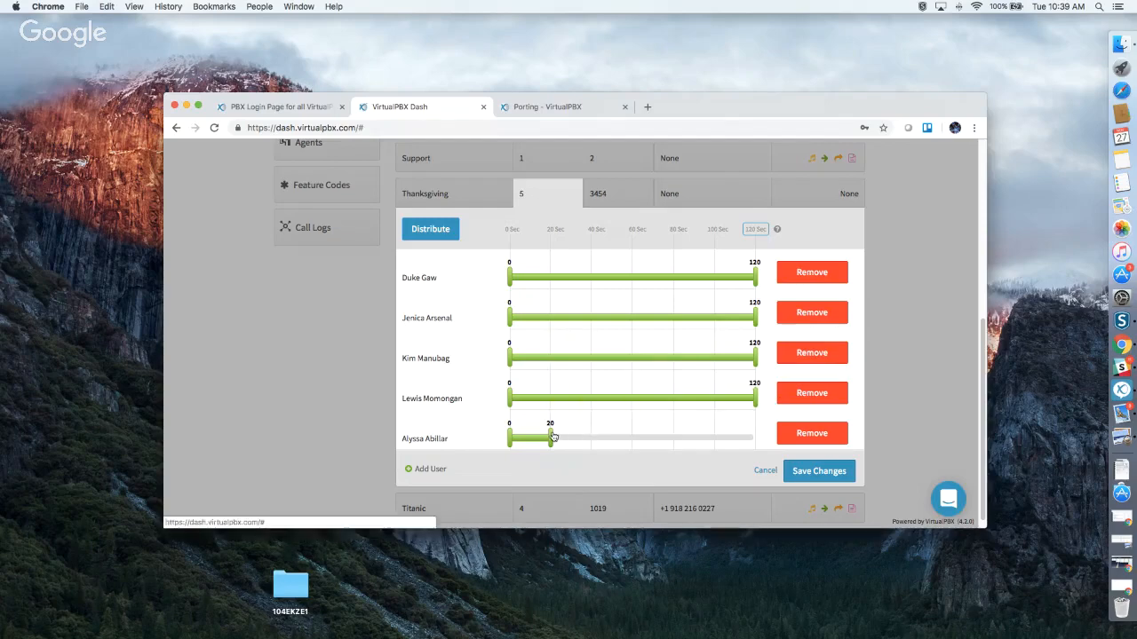
left_click_drag(552, 437, 756, 438)
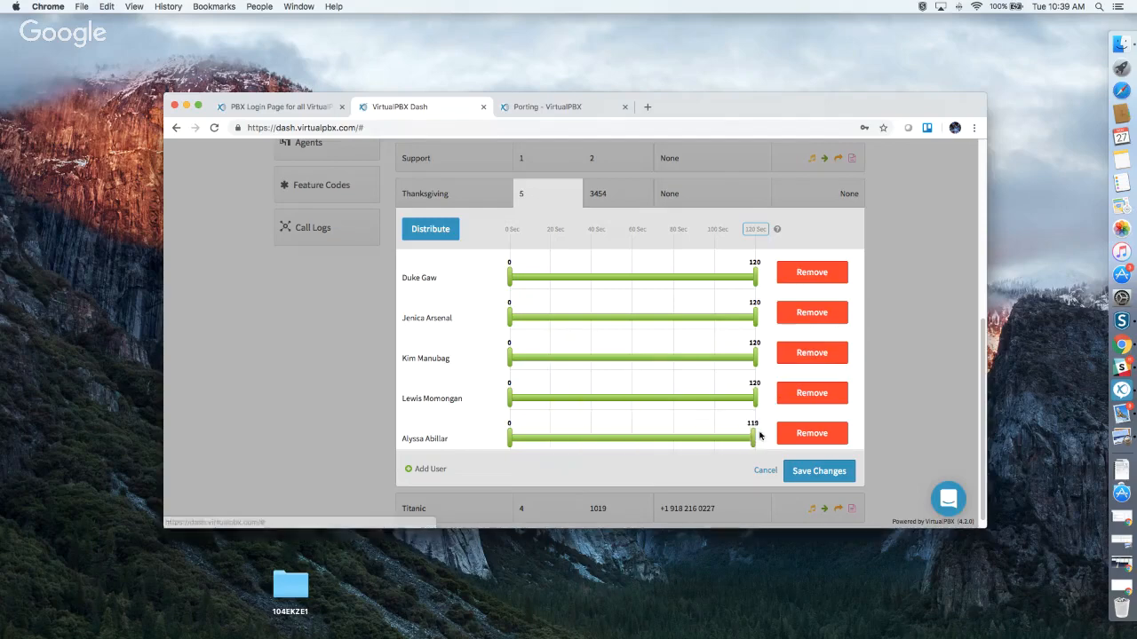
left_click(432, 234)
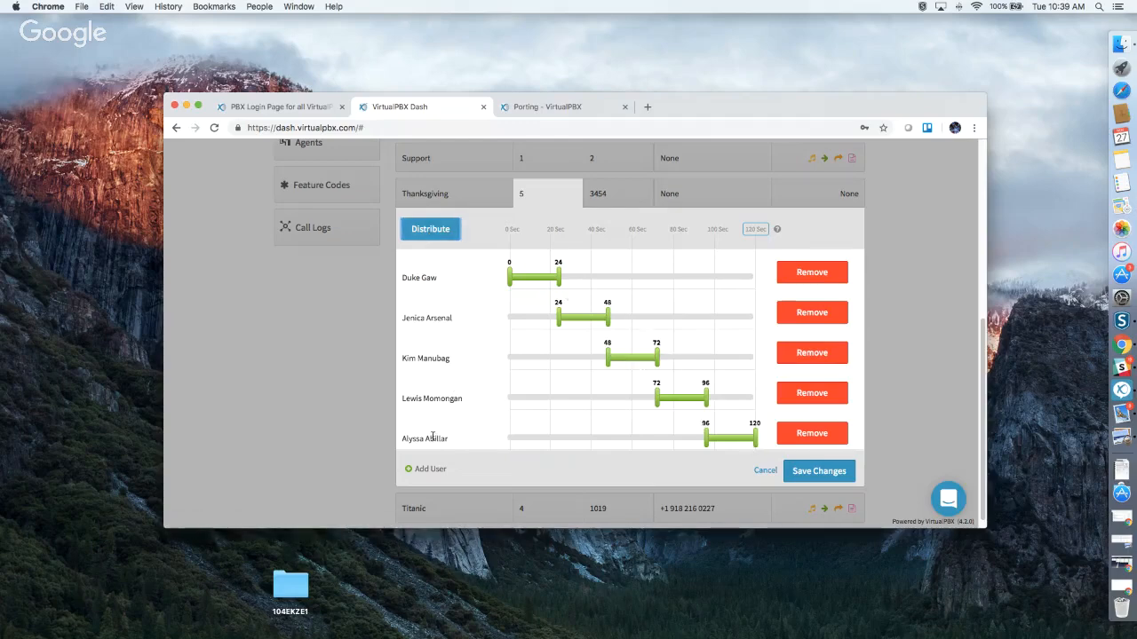
Move the last member to the top, redistribute, stagger starts at 15, 29, 58, 77 s, and save.
left_click_drag(432, 435, 442, 401)
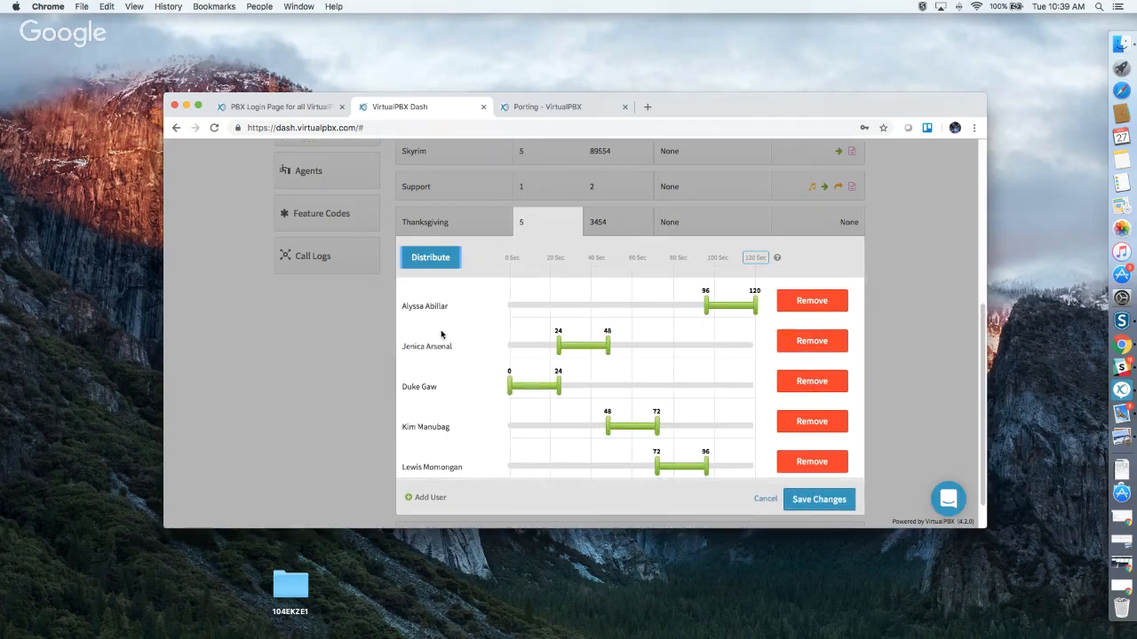
left_click(431, 258)
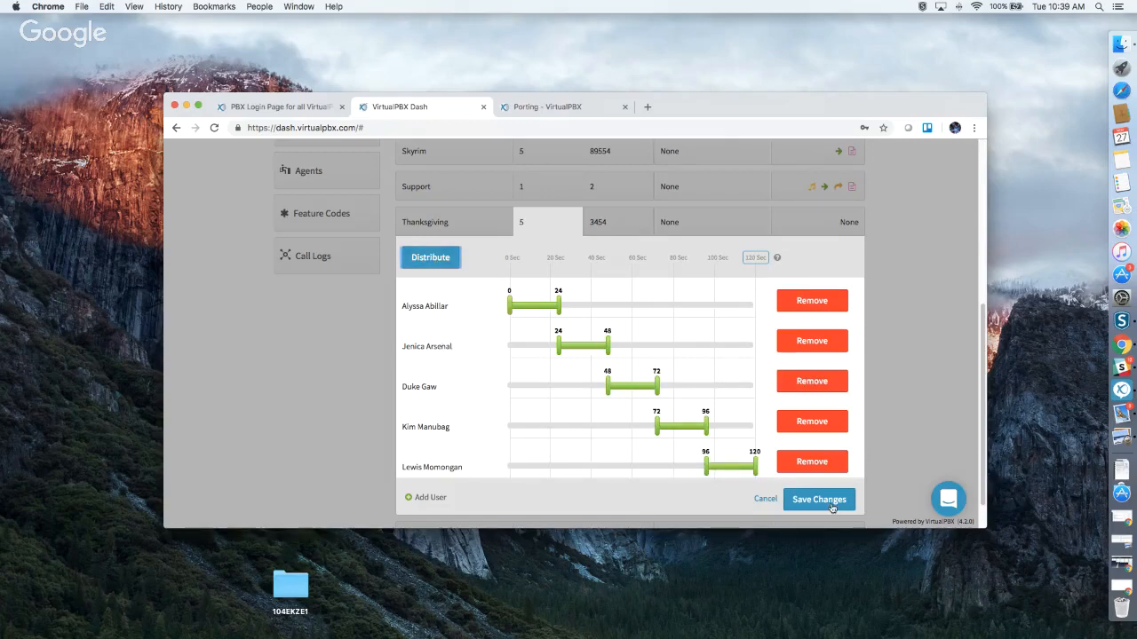
left_click_drag(565, 350, 539, 348)
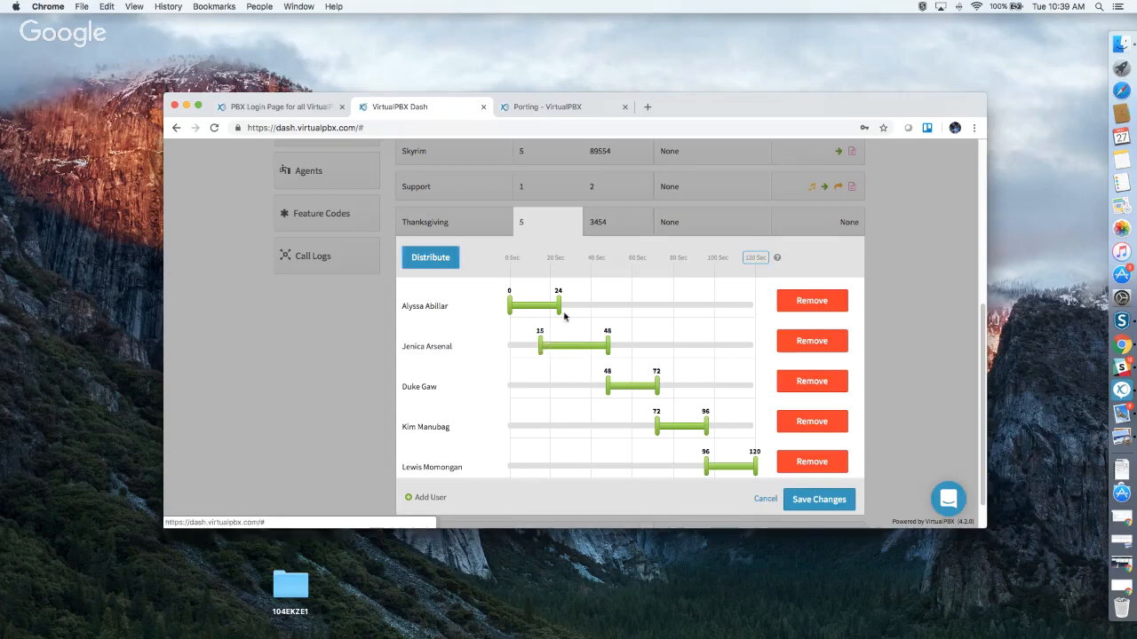
left_click_drag(559, 306, 640, 306)
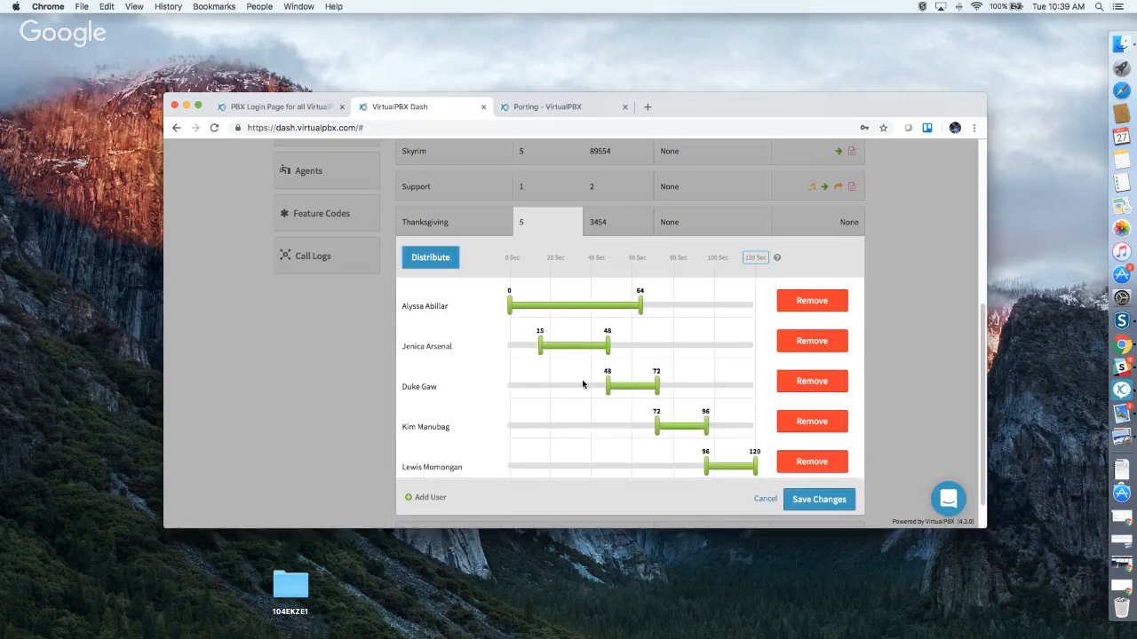
left_click_drag(608, 389, 569, 388)
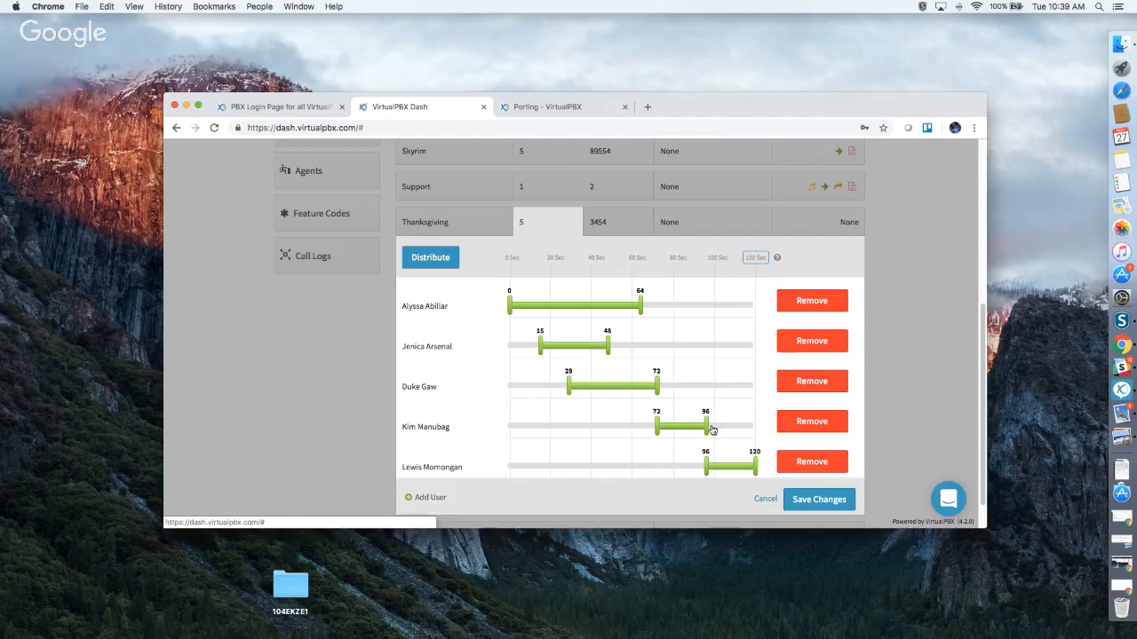
left_click_drag(653, 429, 629, 427)
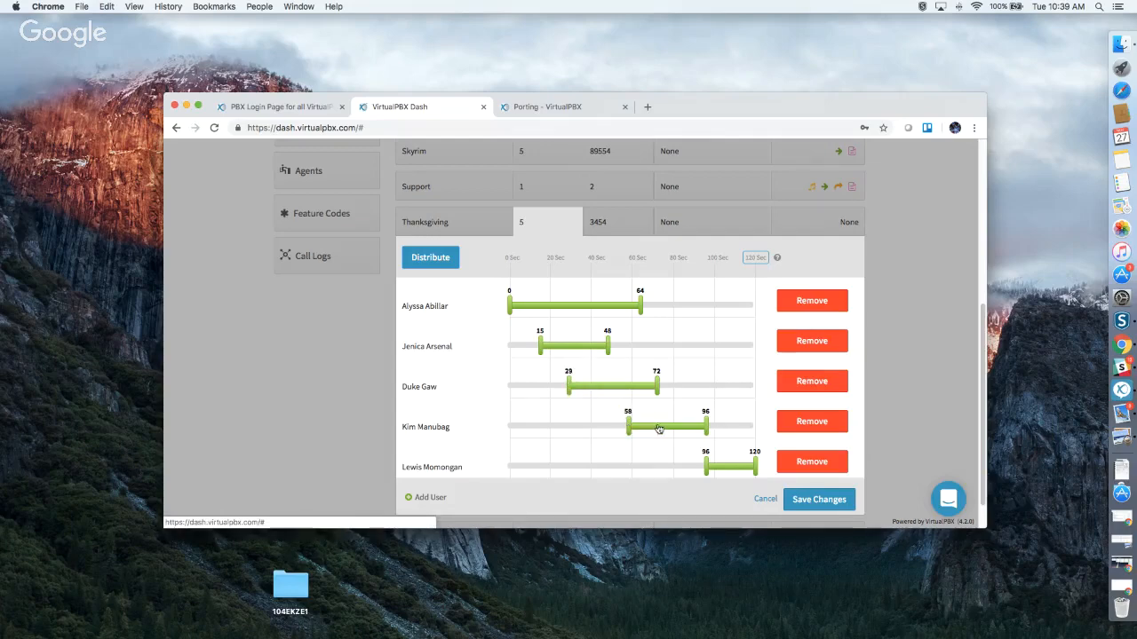
left_click_drag(708, 428, 753, 427)
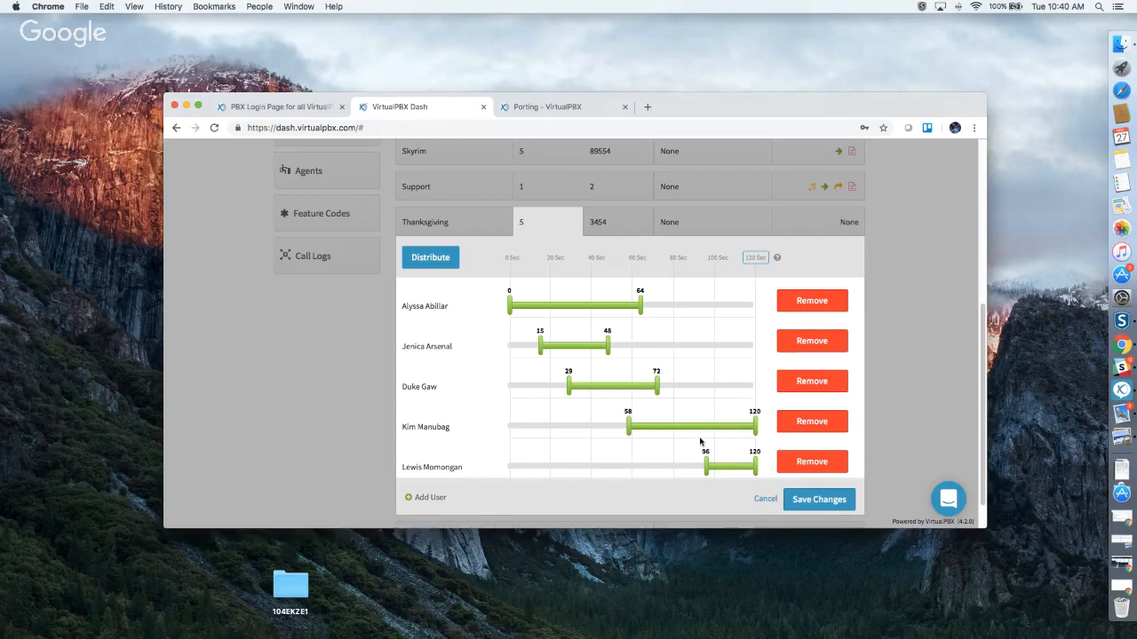
left_click_drag(706, 463, 667, 463)
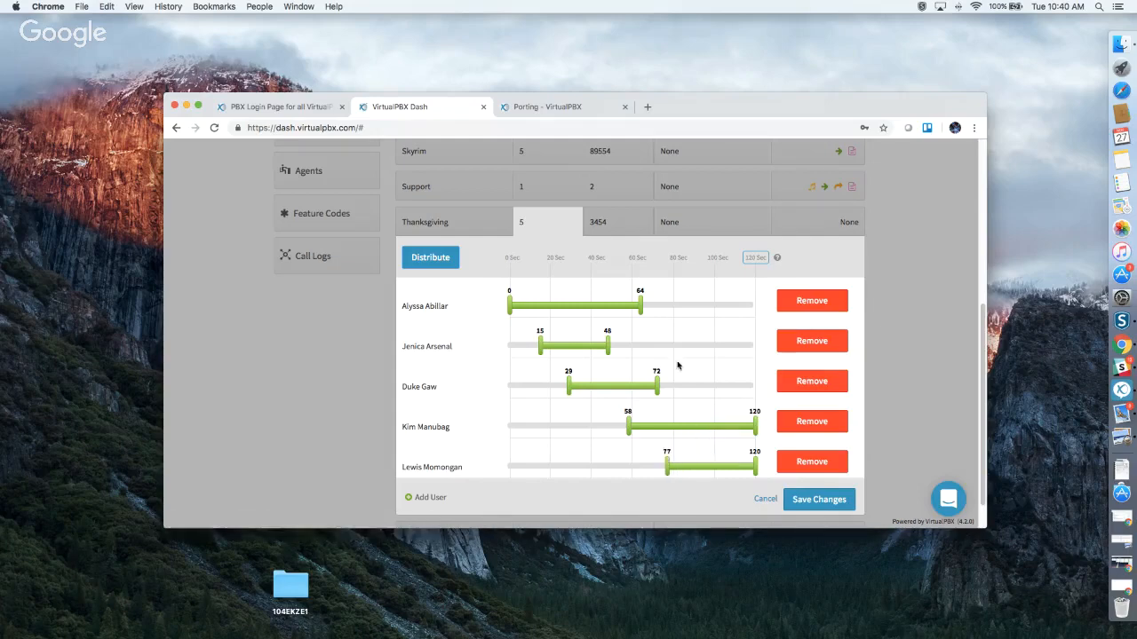
left_click(804, 499)
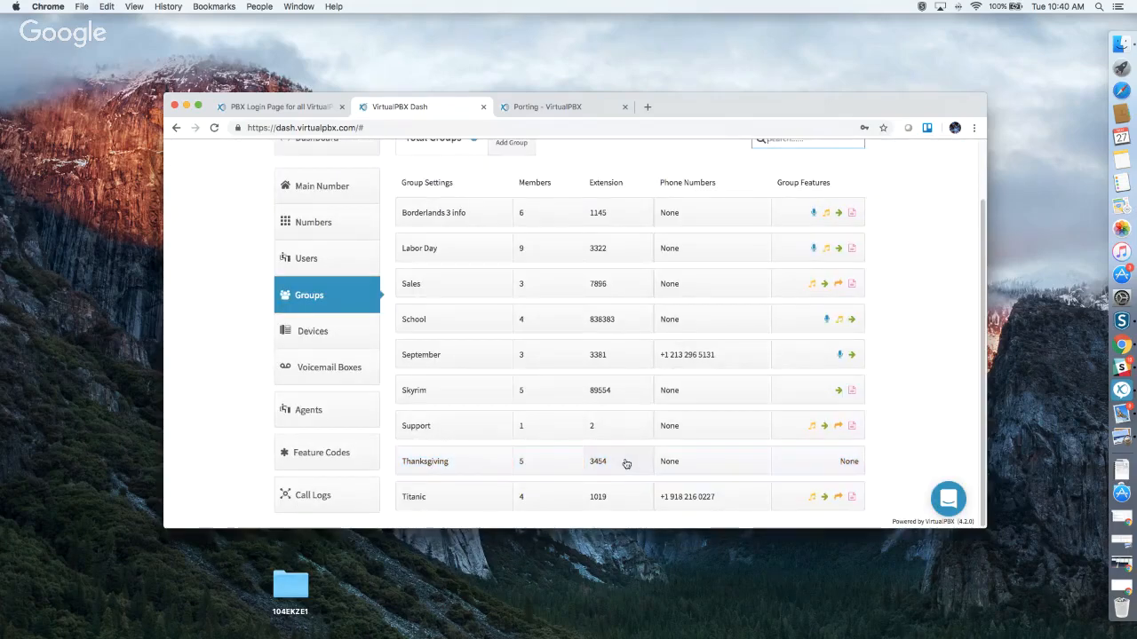
Bring up Thanksgiving's feature tiles, enable Call Recording, dismiss the recording-laws notice, then close it.
left_click(626, 464)
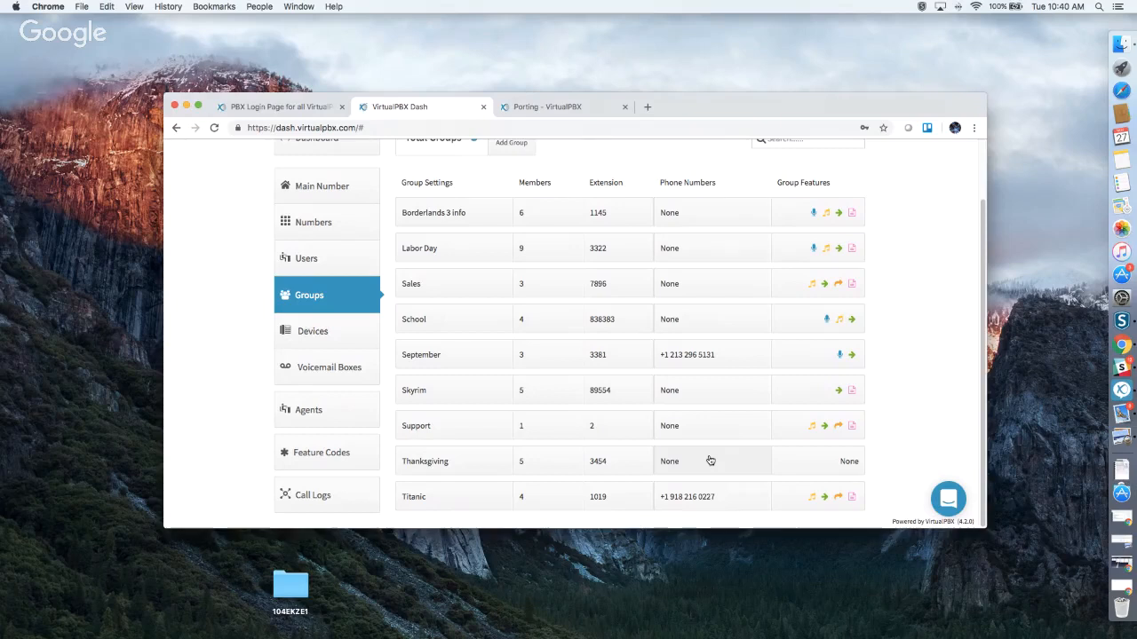
left_click(803, 462)
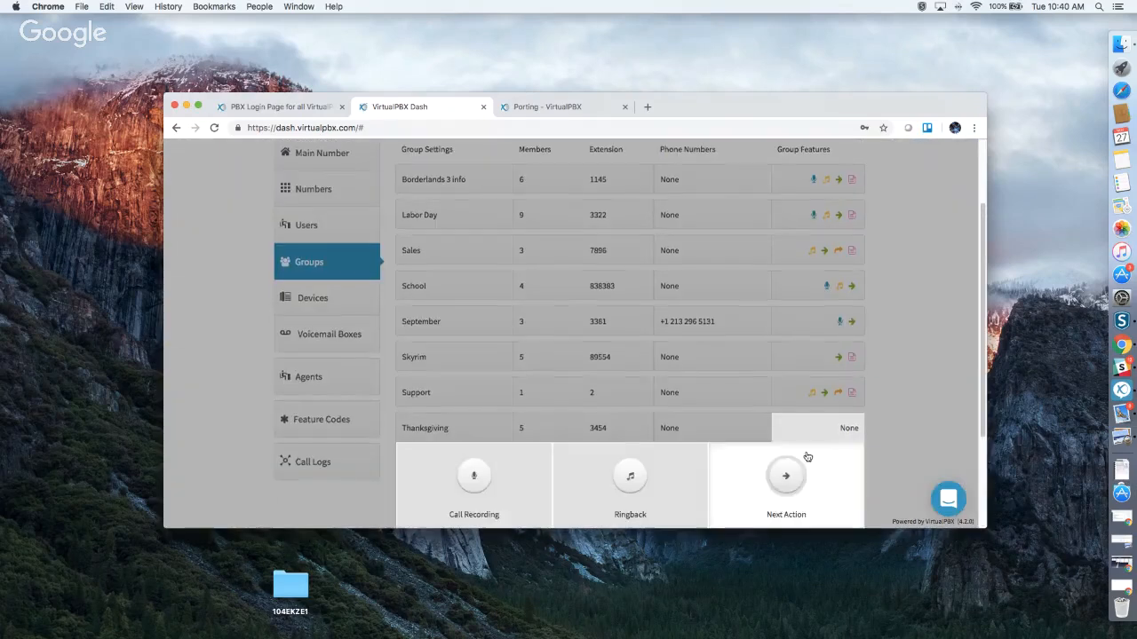
scroll(851, 429, "down", 3)
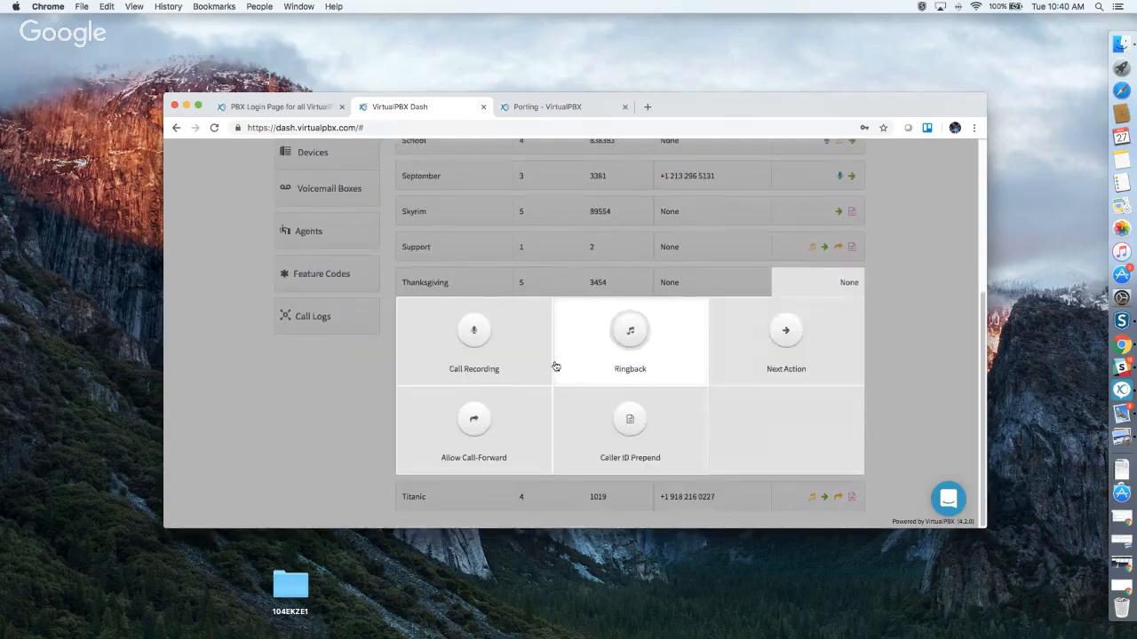
left_click(462, 345)
left_click(637, 220)
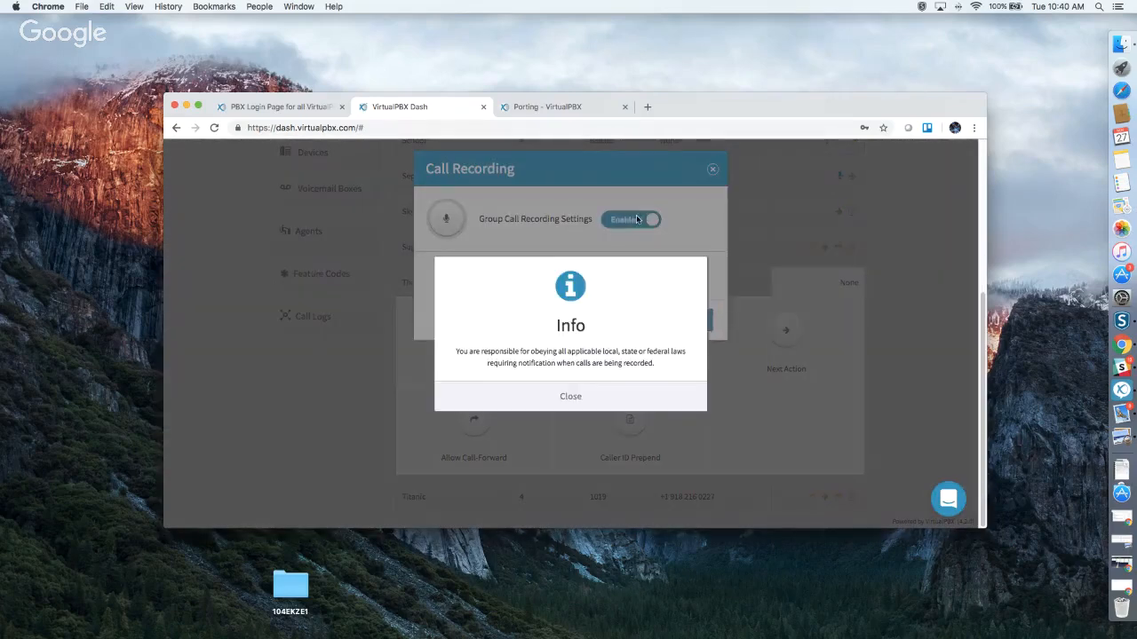
left_click(578, 396)
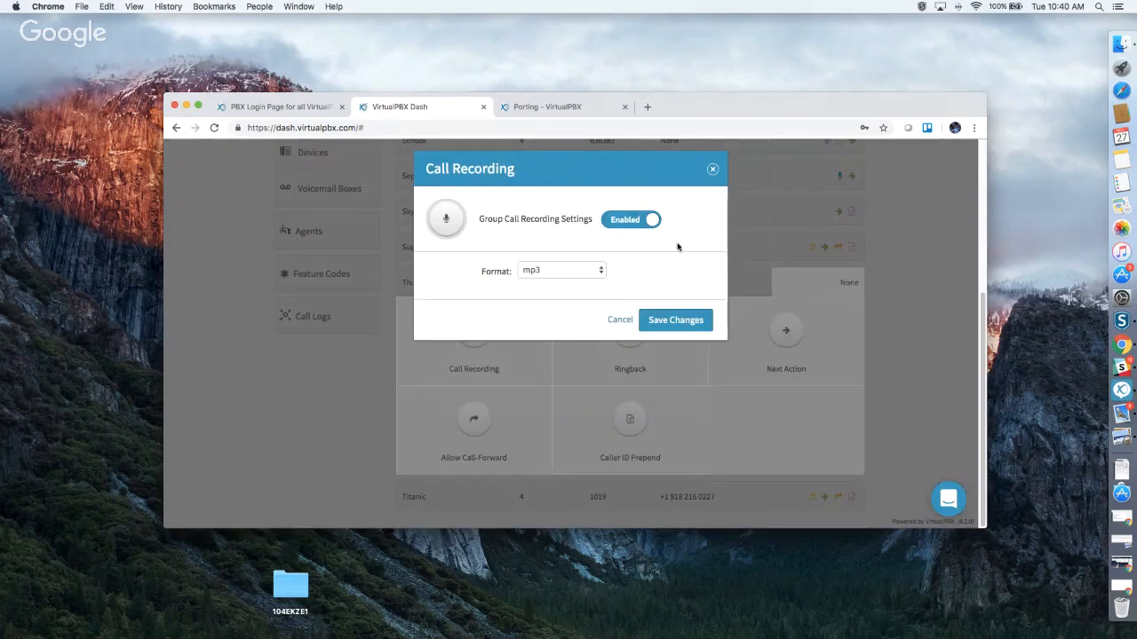
left_click(713, 169)
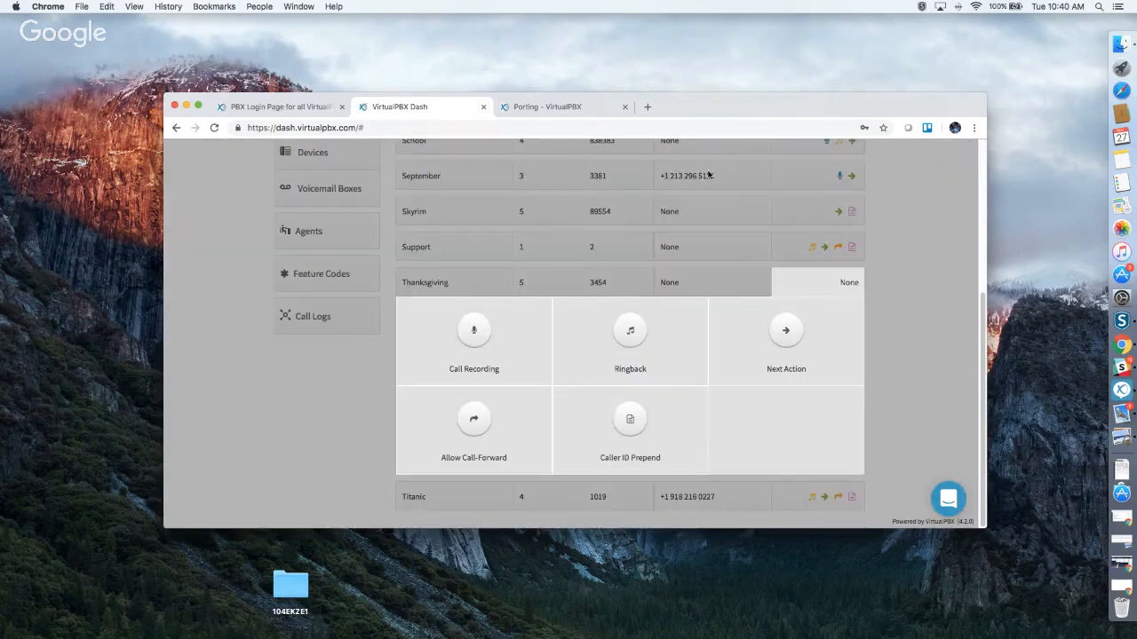
Enable ringback with Silence media and look at the upload option, then close without saving.
left_click(630, 329)
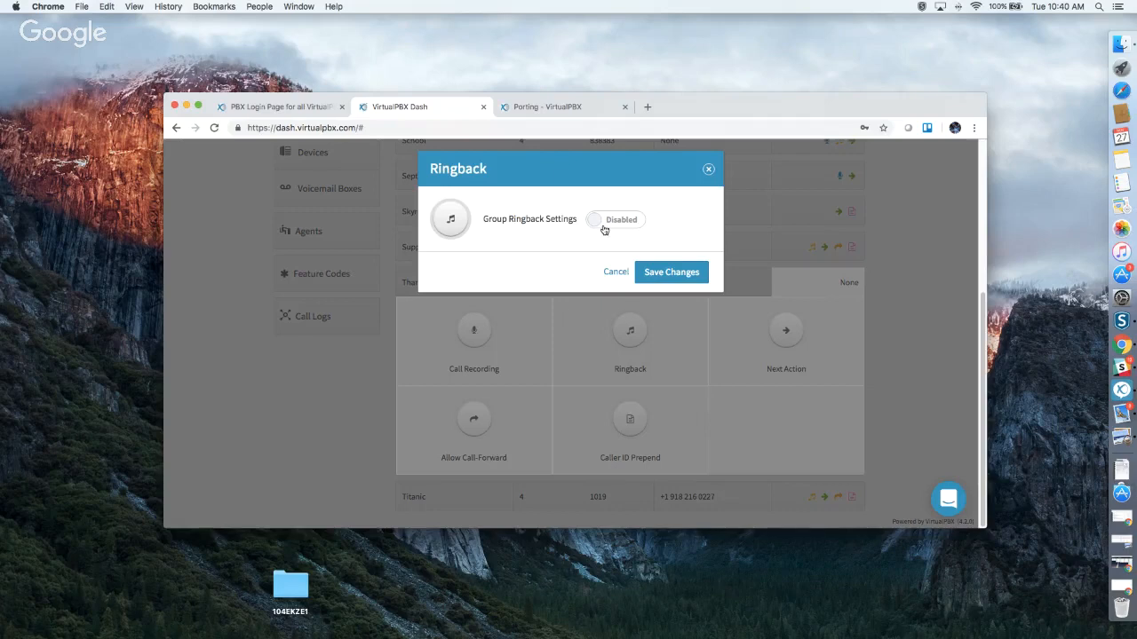
left_click(604, 228)
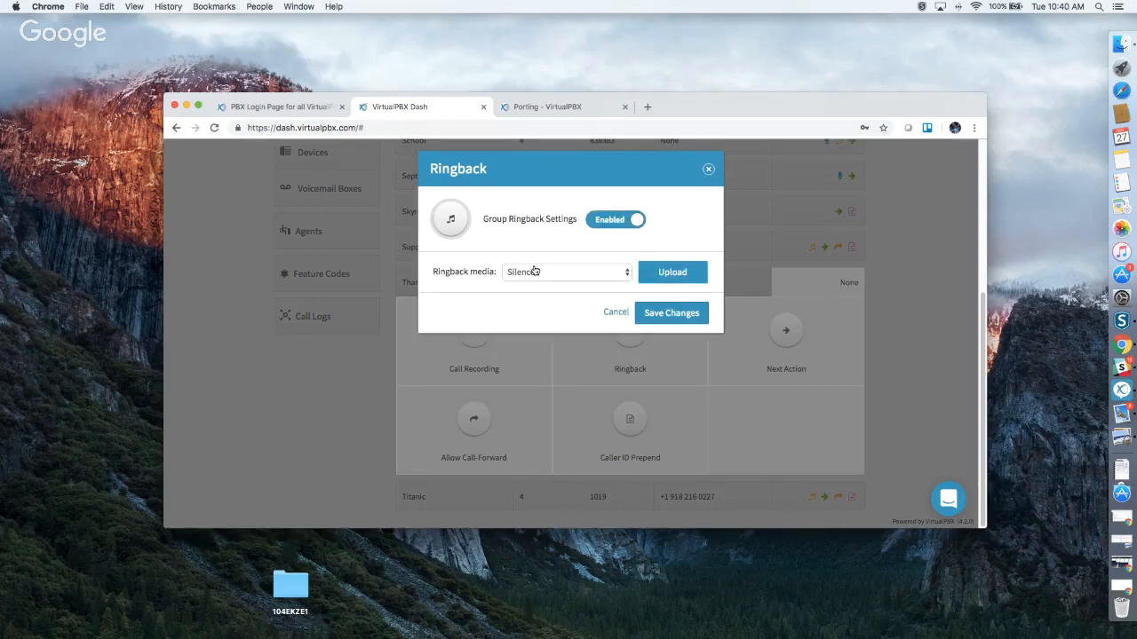
left_click(554, 276)
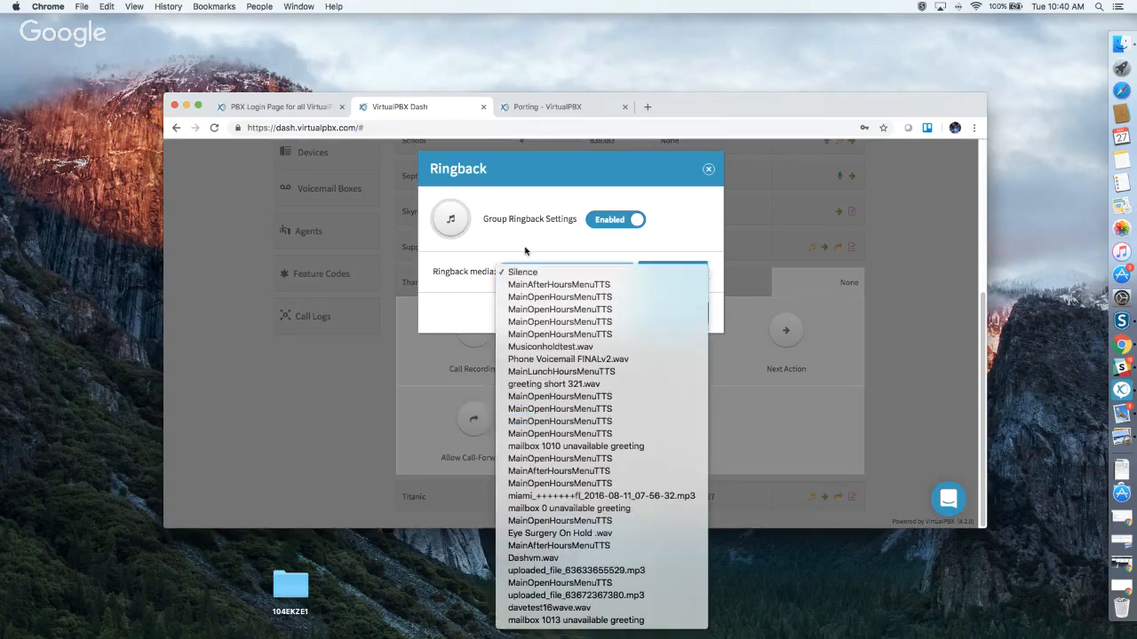
left_click(525, 249)
left_click(673, 273)
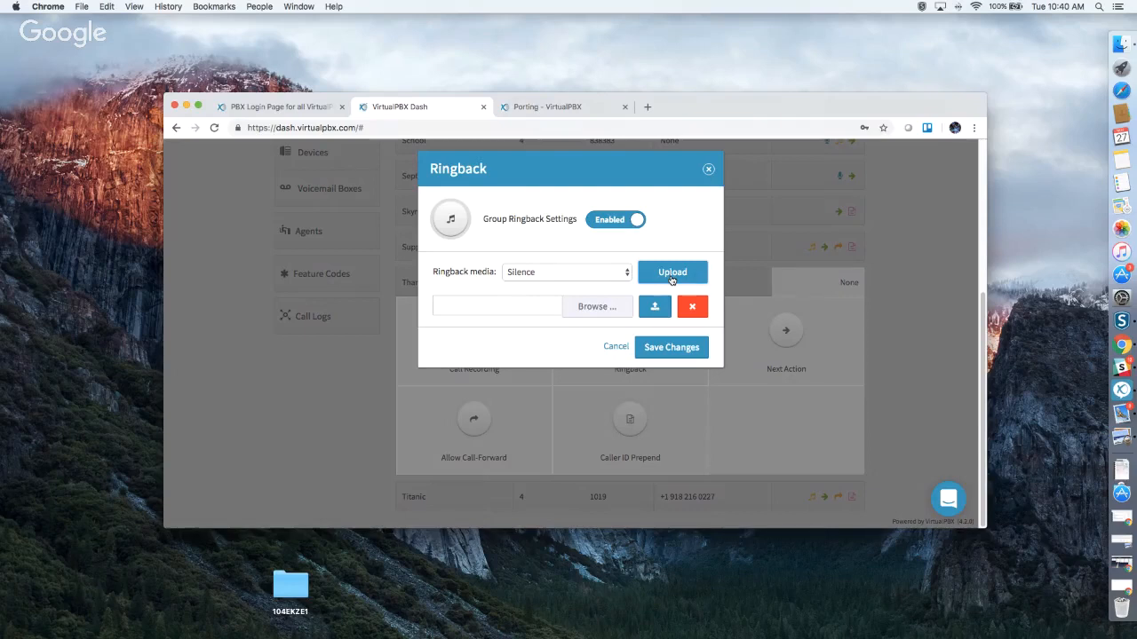
left_click(671, 280)
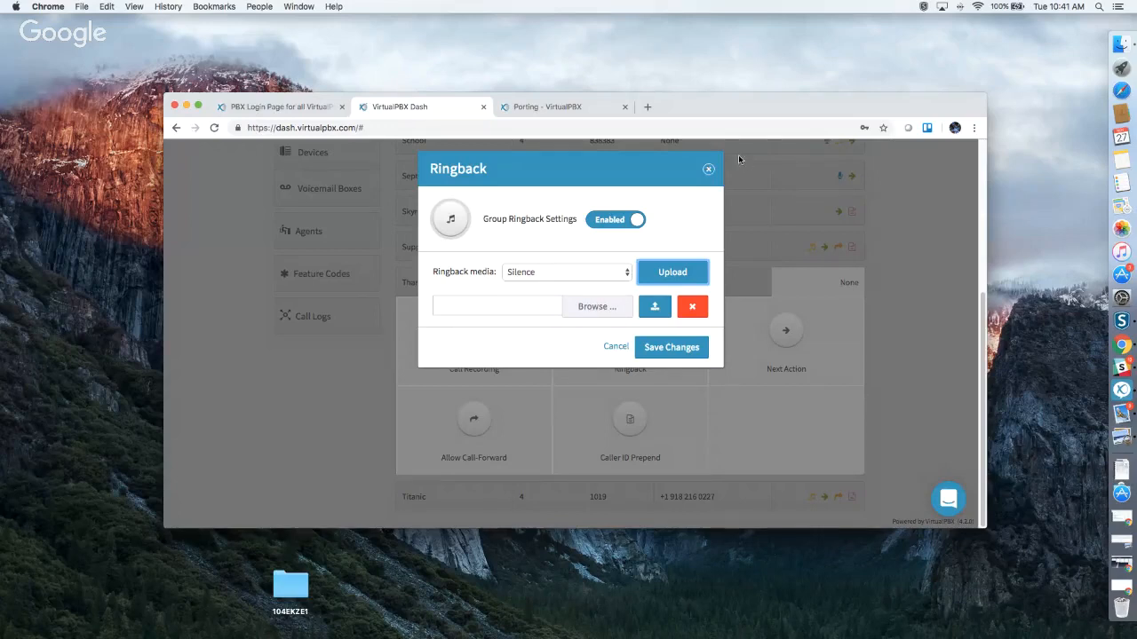
left_click(707, 170)
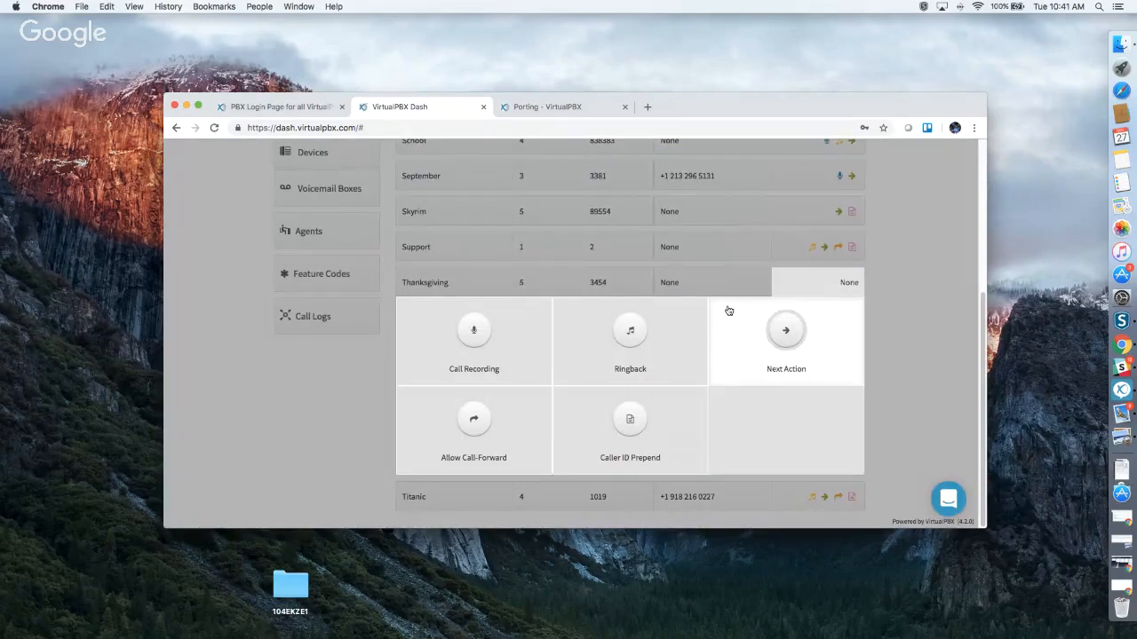
Enable the Thanksgiving group's Next Action to forward unanswered calls to the 'test' device, and save.
left_click(779, 336)
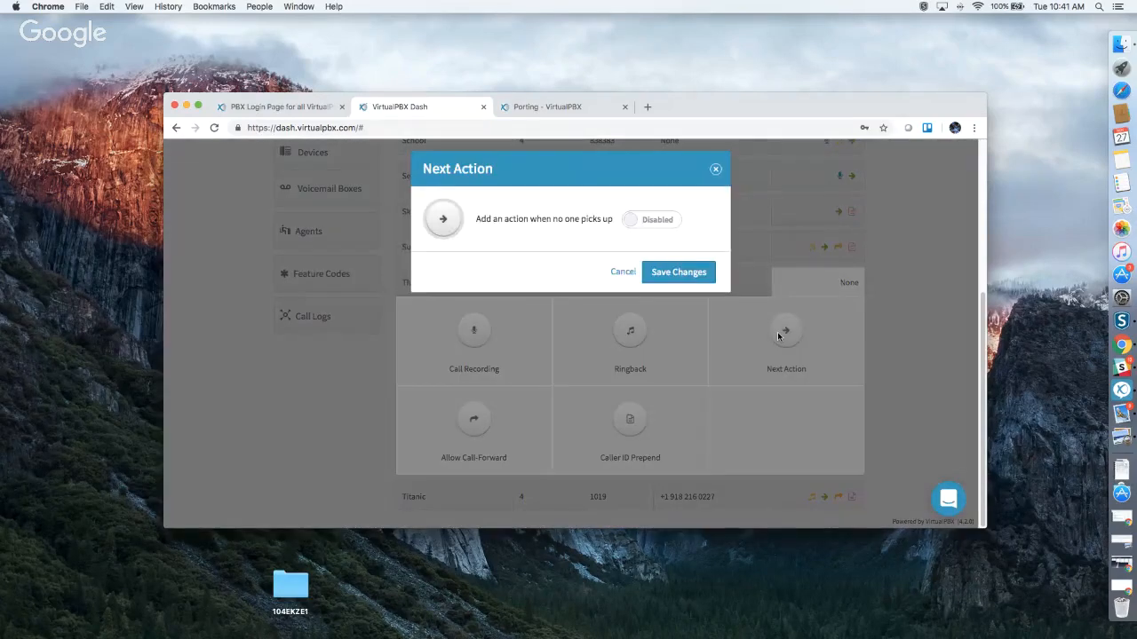
left_click(631, 219)
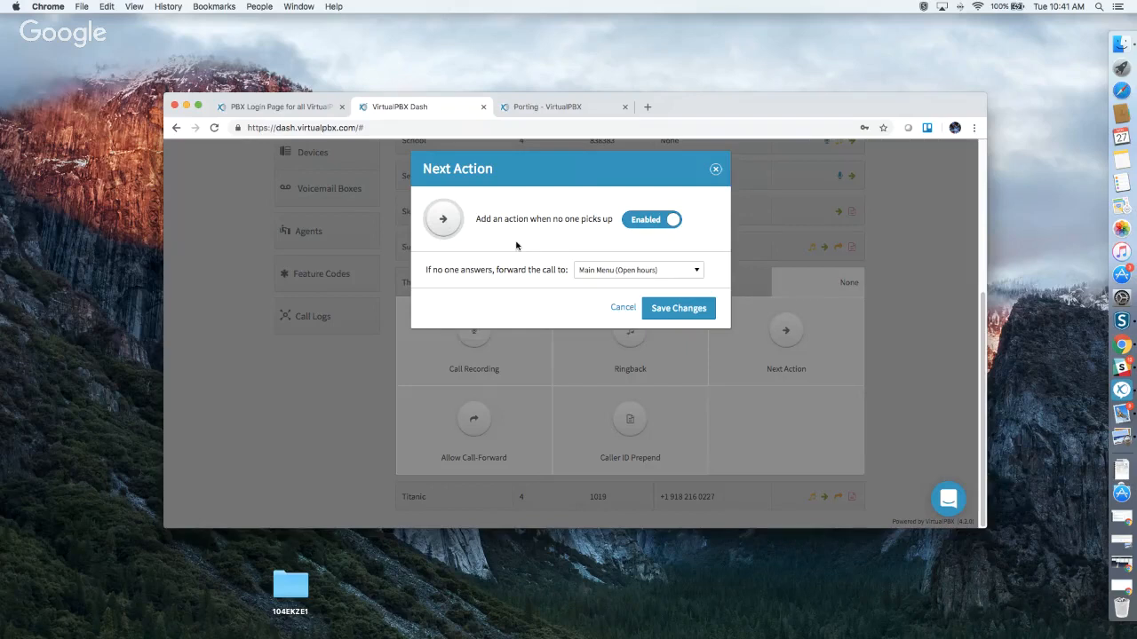
left_click(611, 269)
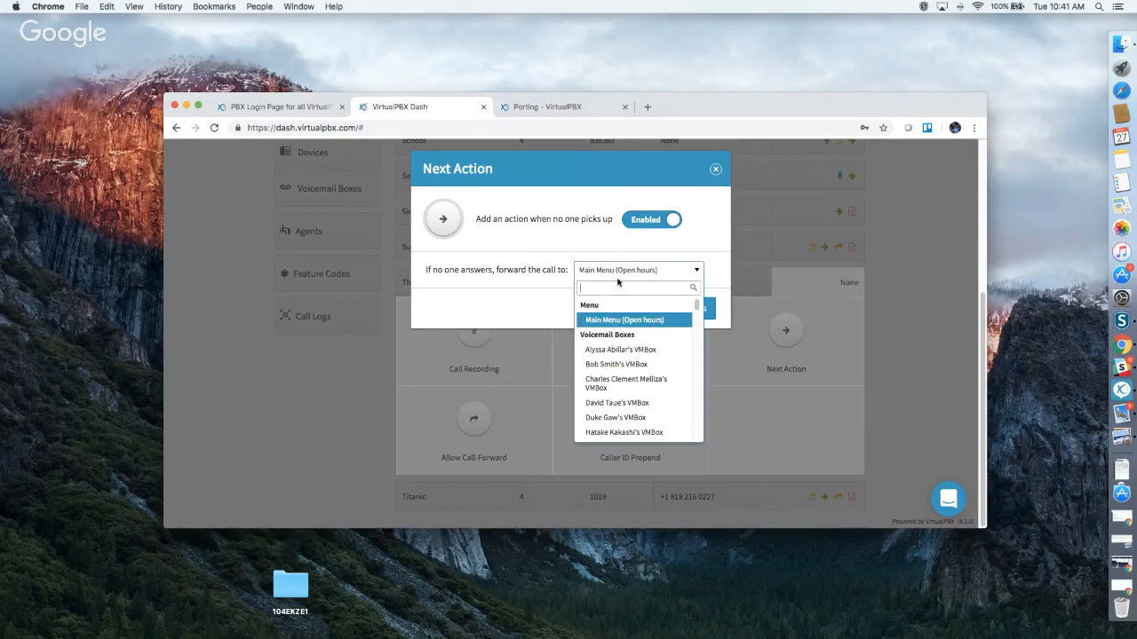
scroll(631, 371, "down", 10)
scroll(630, 371, "down", 5)
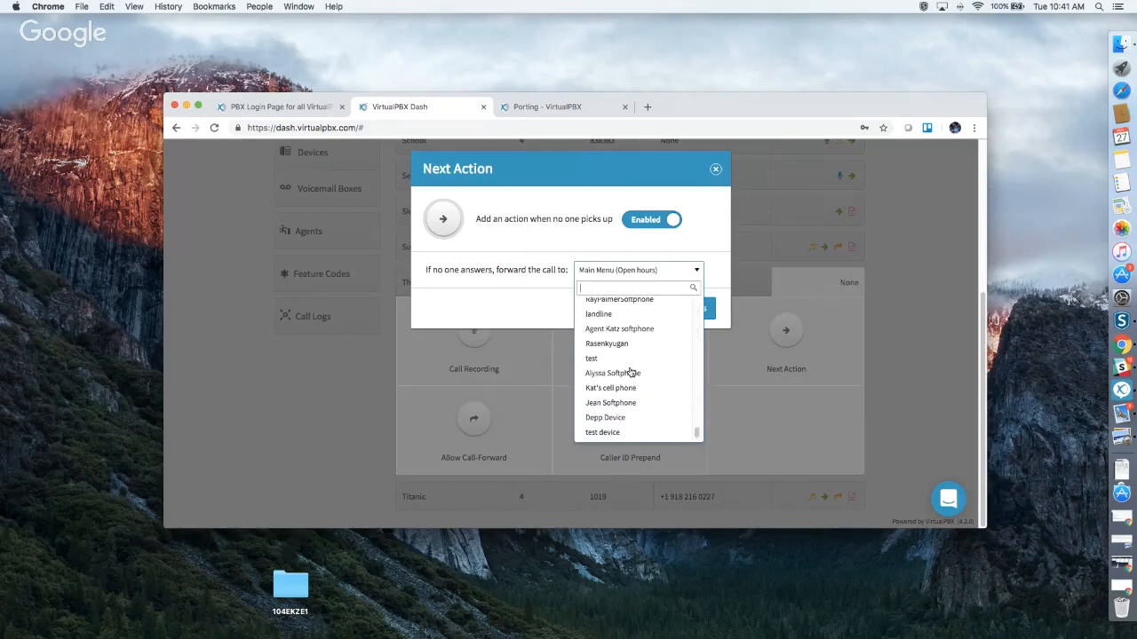
left_click(622, 358)
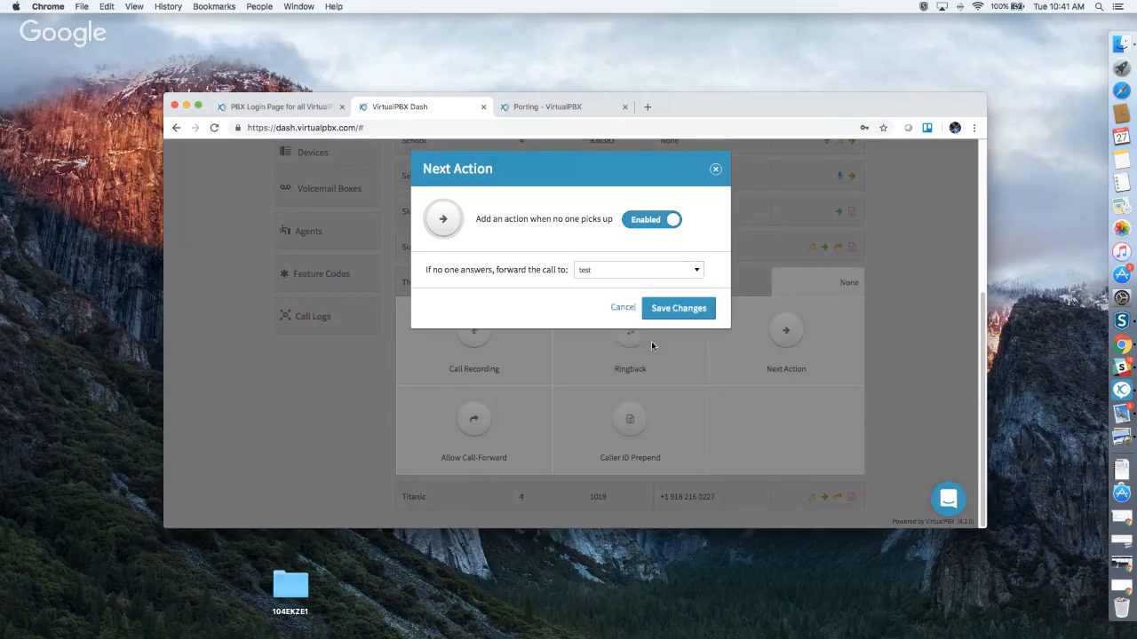
left_click(679, 308)
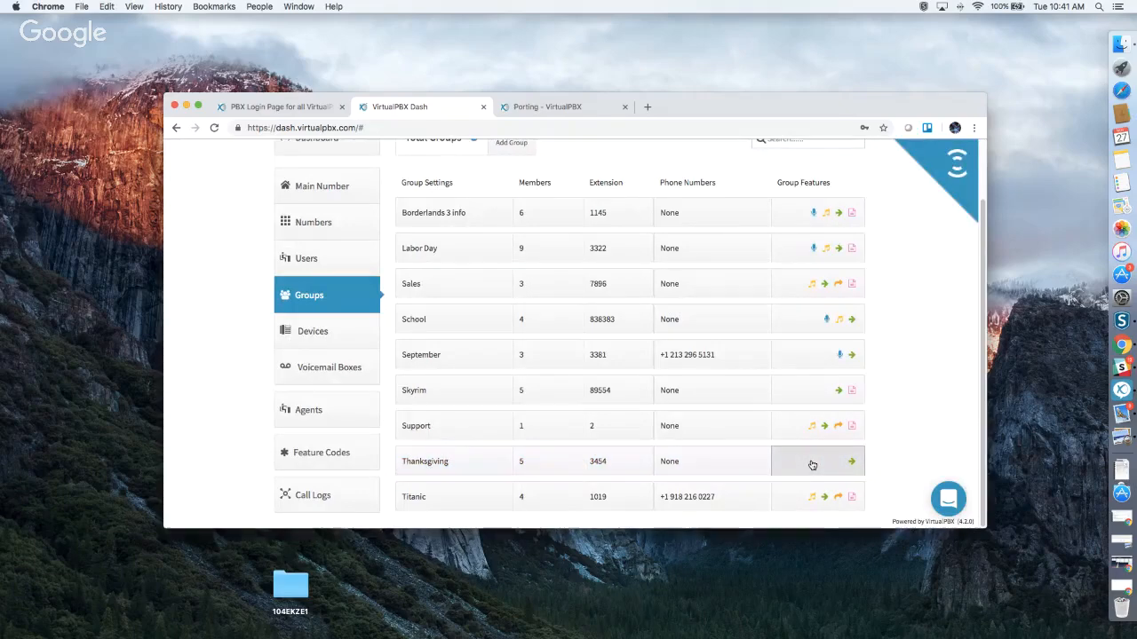
Expand the Thanksgiving group's features and open its Allow Call-Forward setting.
left_click(812, 464)
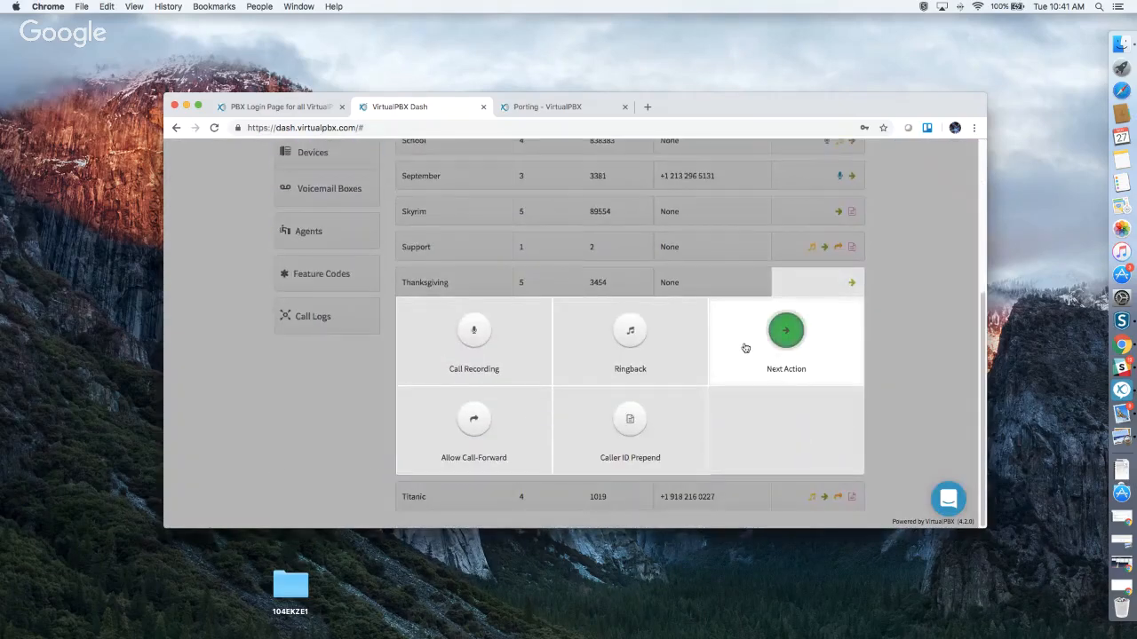
left_click(462, 414)
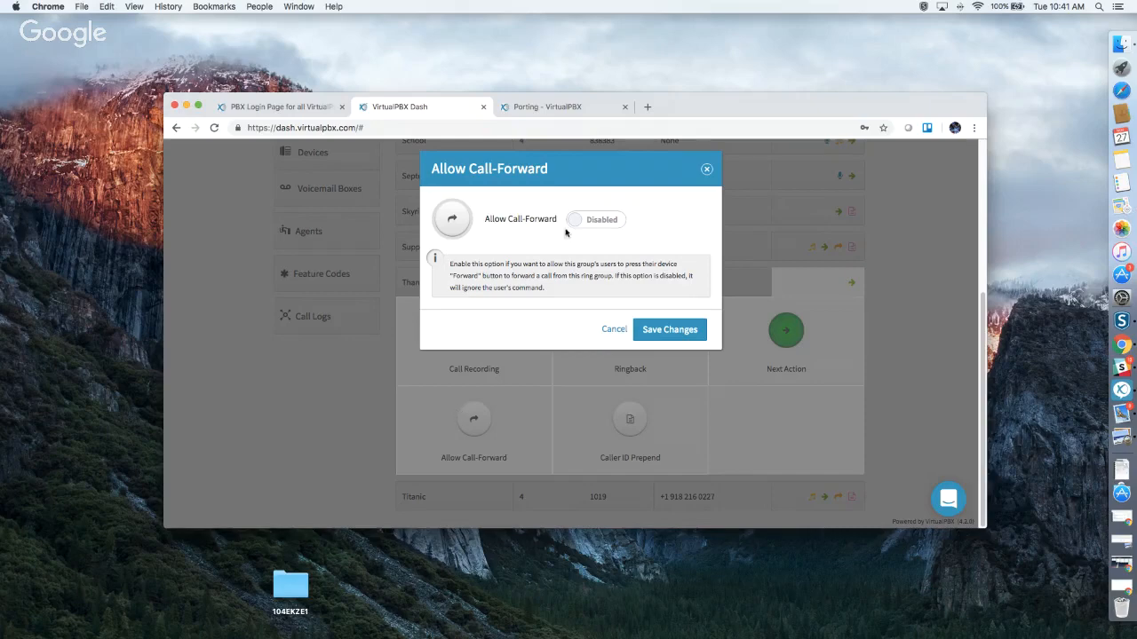
Close Allow Call-Forward, then try the Caller ID Prepend toggle and close it without saving.
left_click(708, 169)
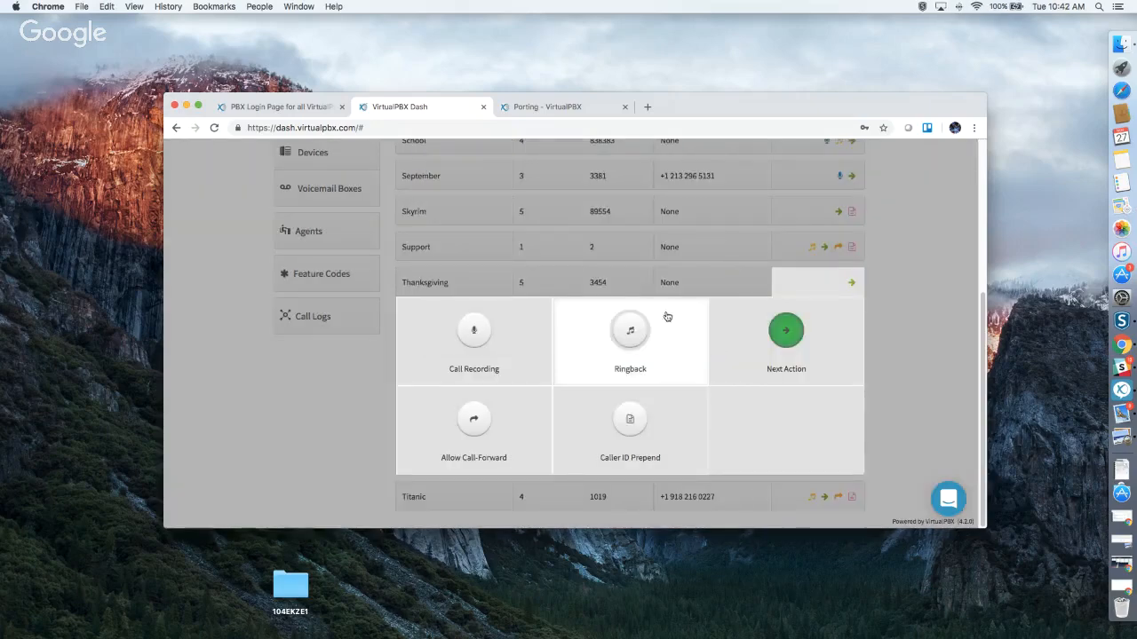
left_click(630, 418)
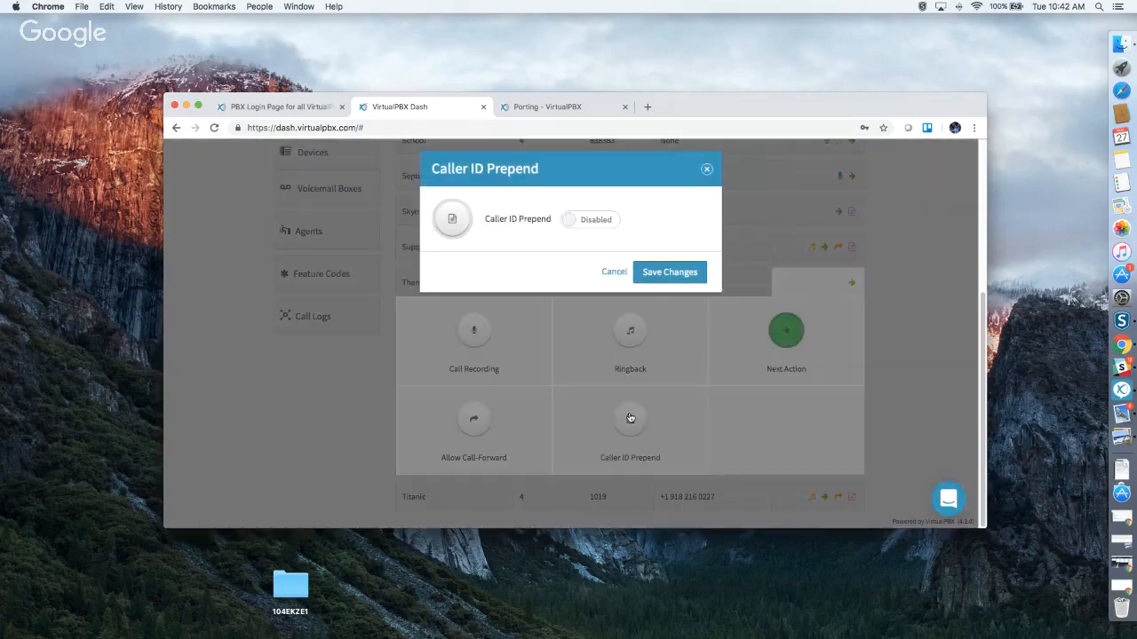
left_click(584, 224)
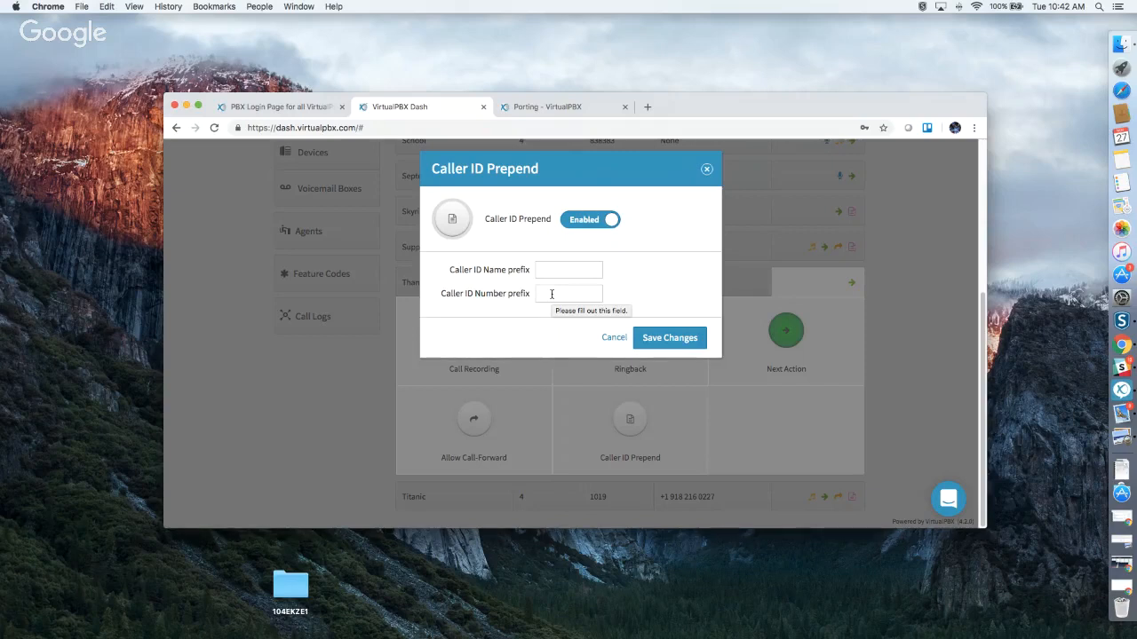
left_click(705, 170)
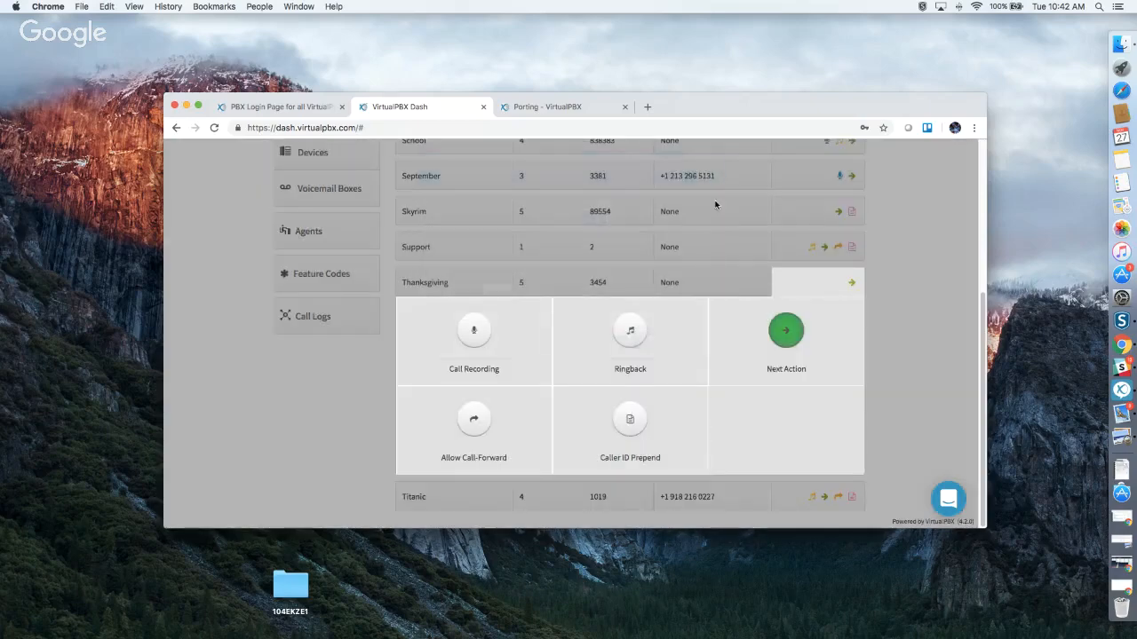
Collapse the group's feature panel and go to the Devices page.
left_click(874, 341)
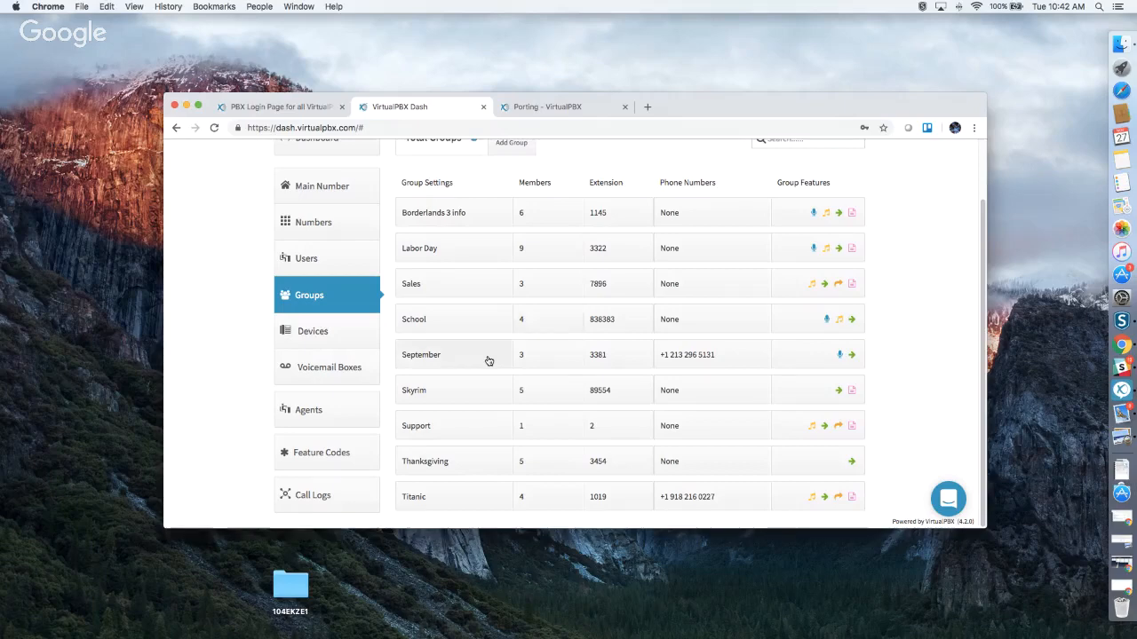
scroll(524, 377, "up", 2)
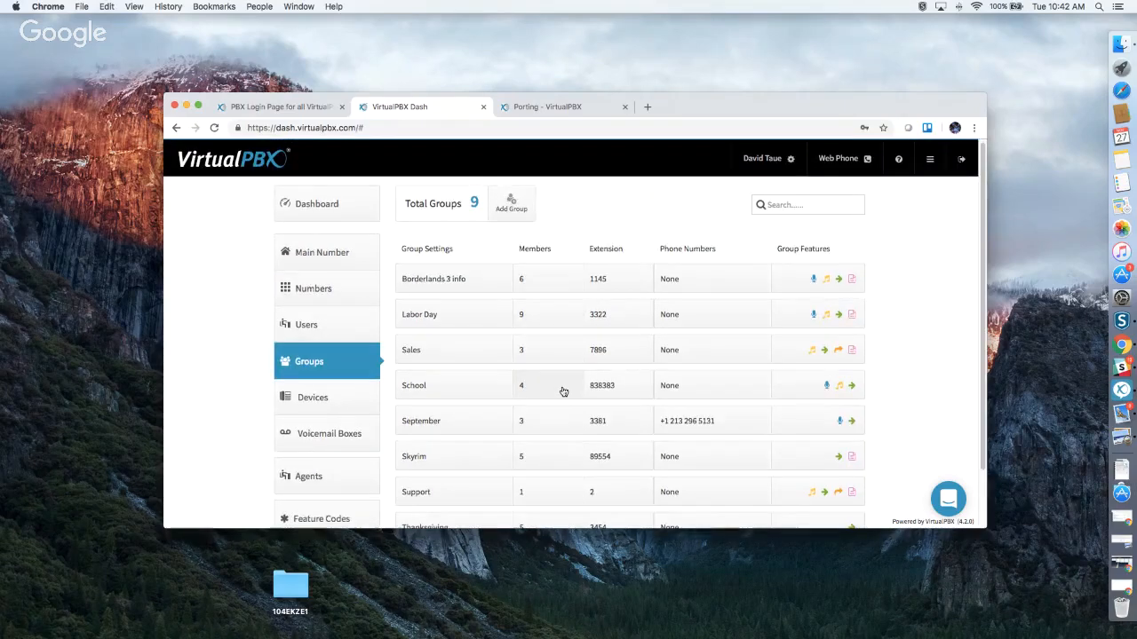
scroll(502, 338, "down", 2)
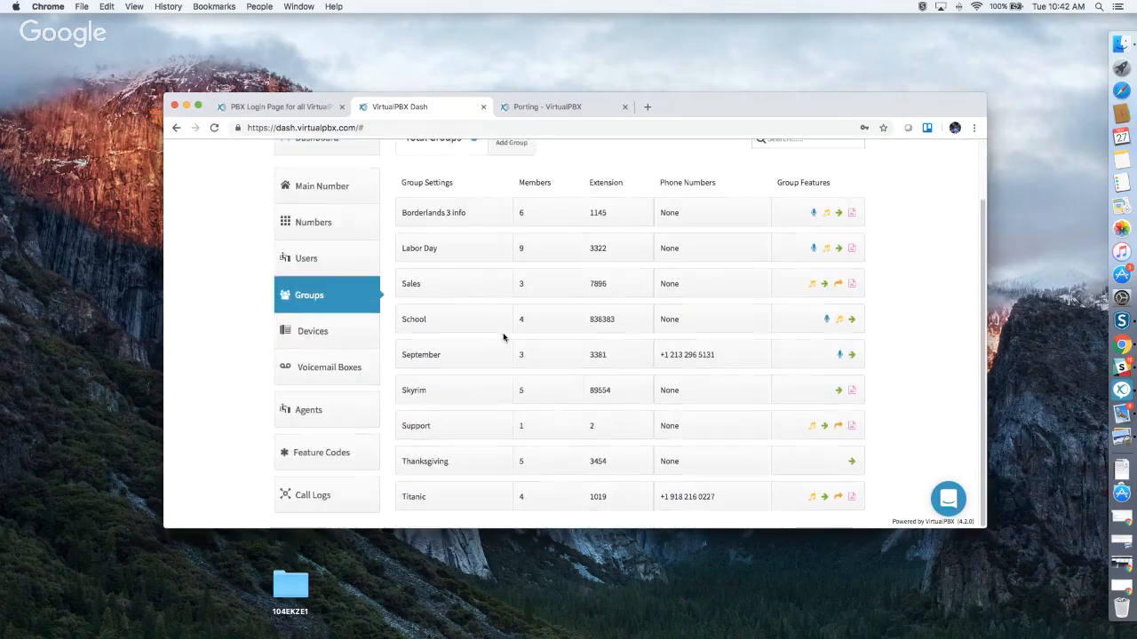
left_click(312, 341)
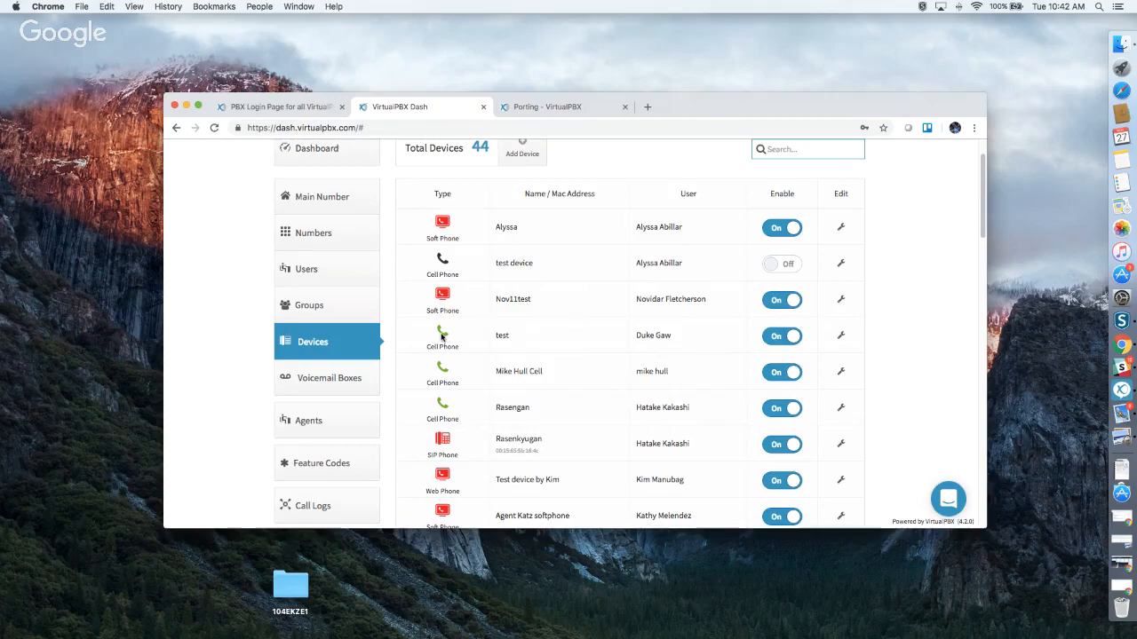
scroll(442, 336, "down", 2)
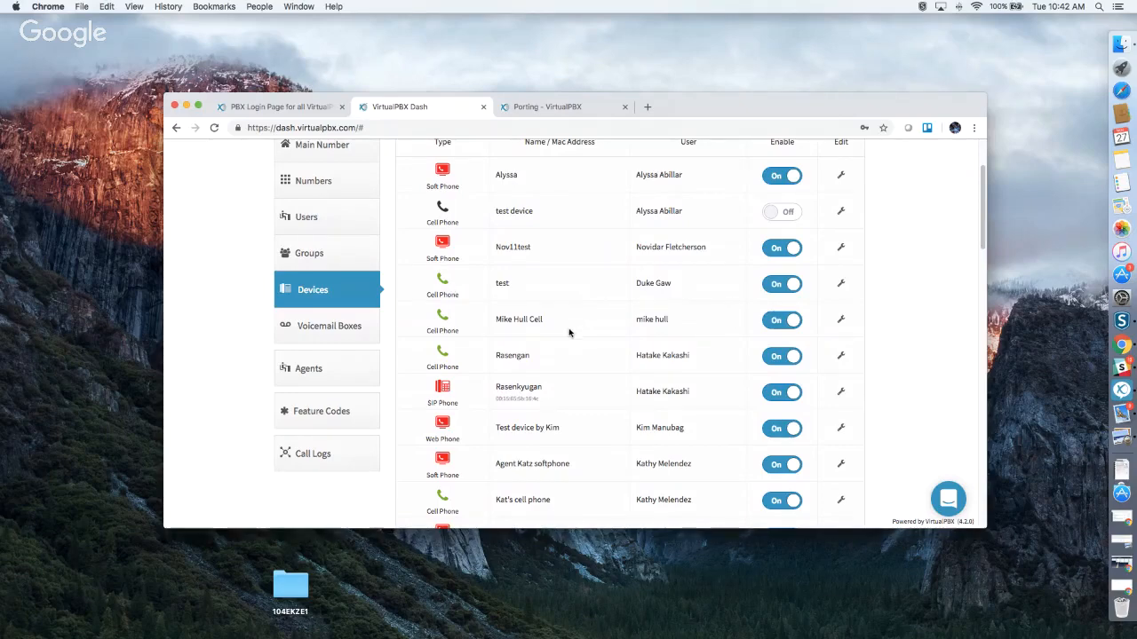
scroll(569, 334, "down", 3)
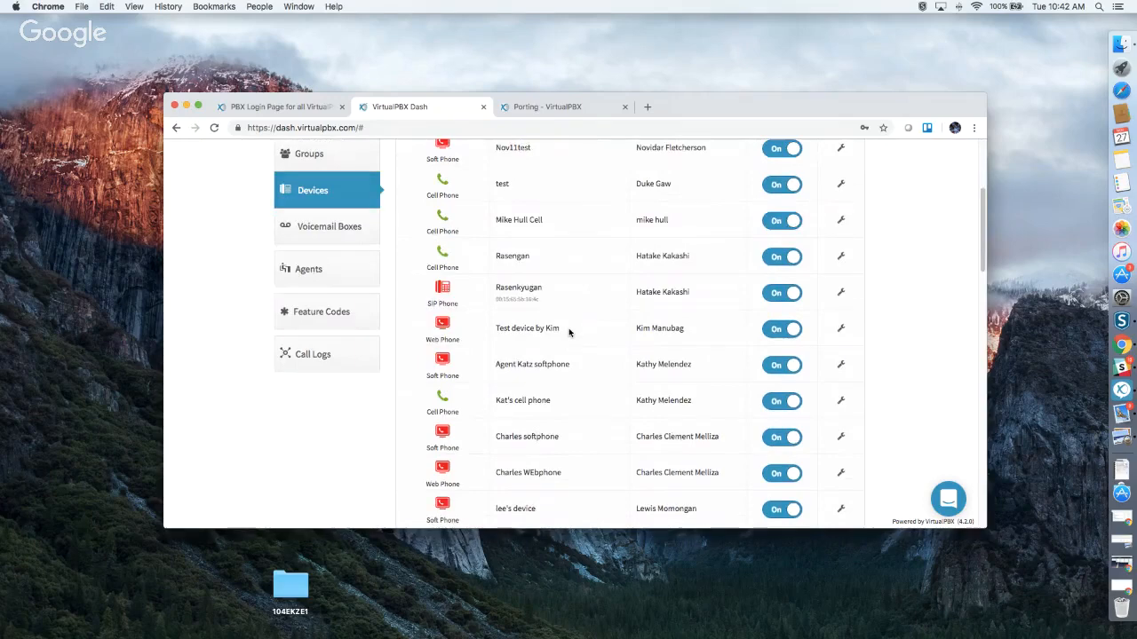
scroll(569, 333, "down", 6)
scroll(569, 334, "down", 14)
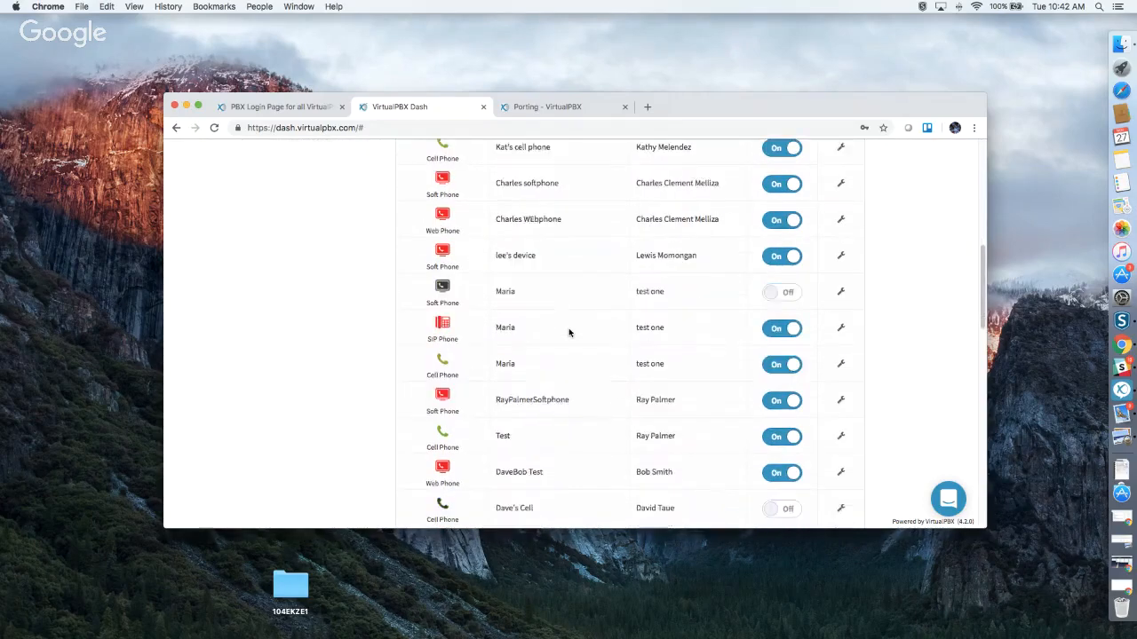
scroll(569, 333, "down", 6)
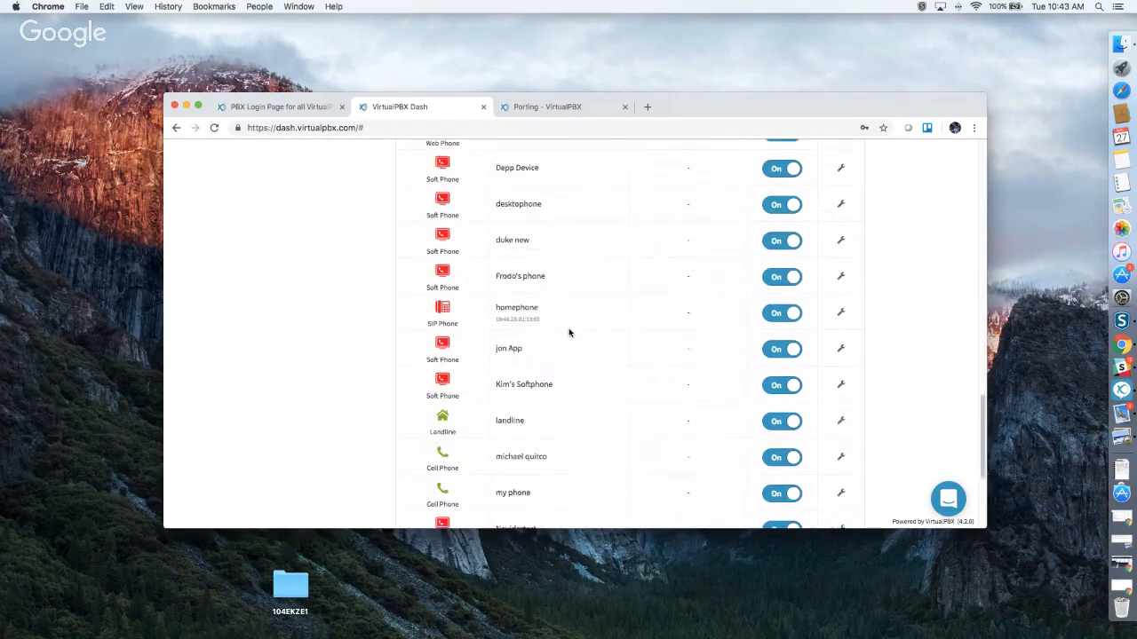
scroll(569, 333, "up", 20)
scroll(569, 333, "up", 5)
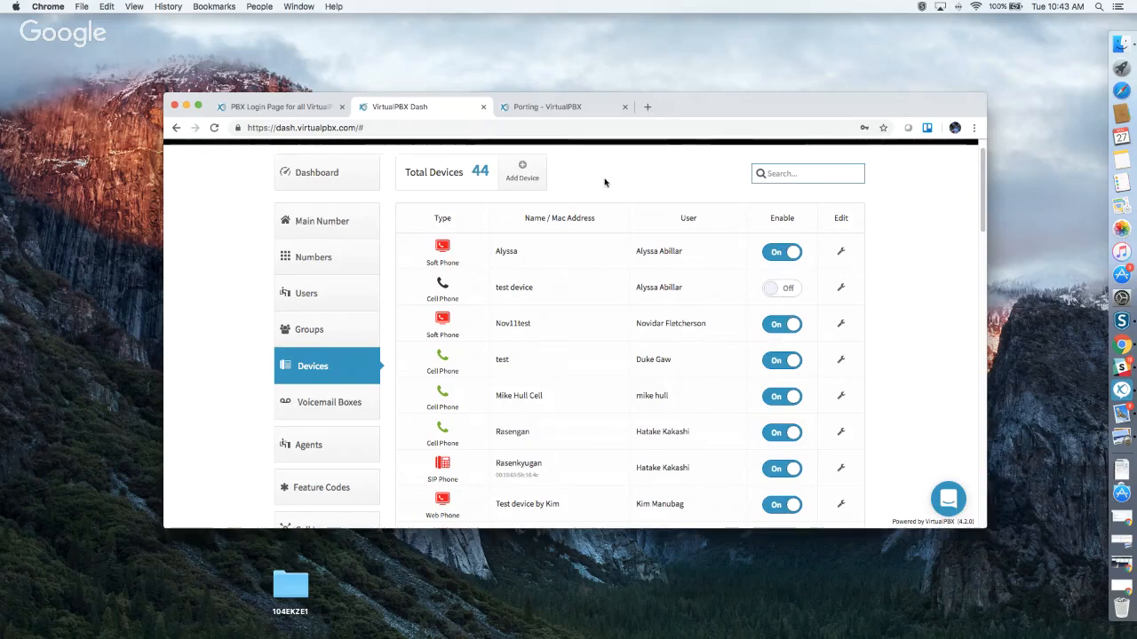
left_click(522, 168)
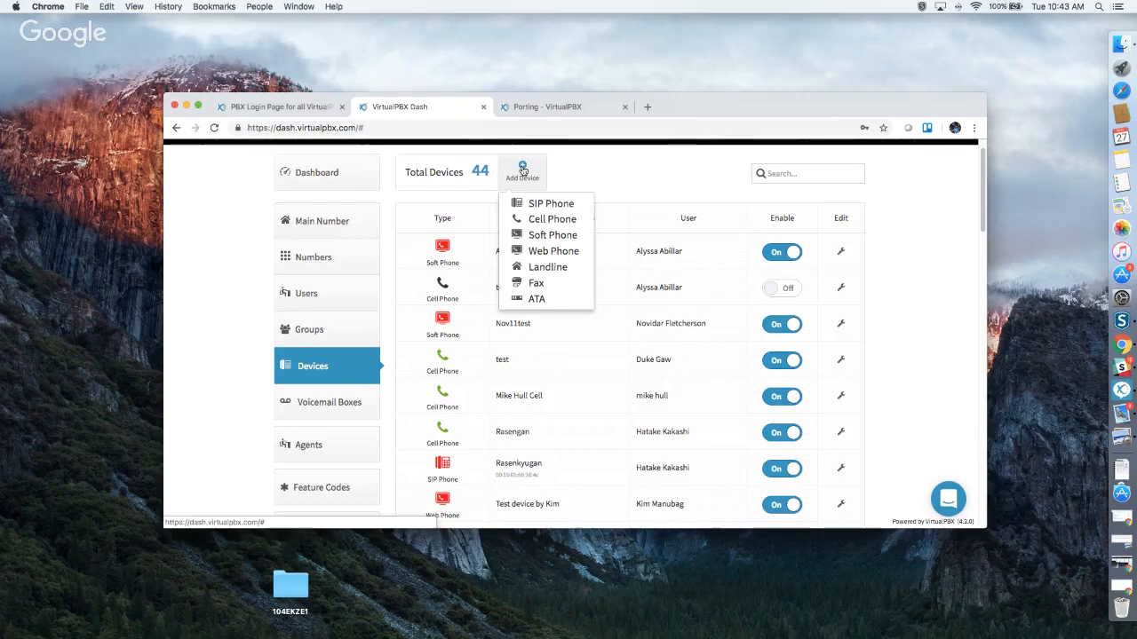
left_click(831, 268)
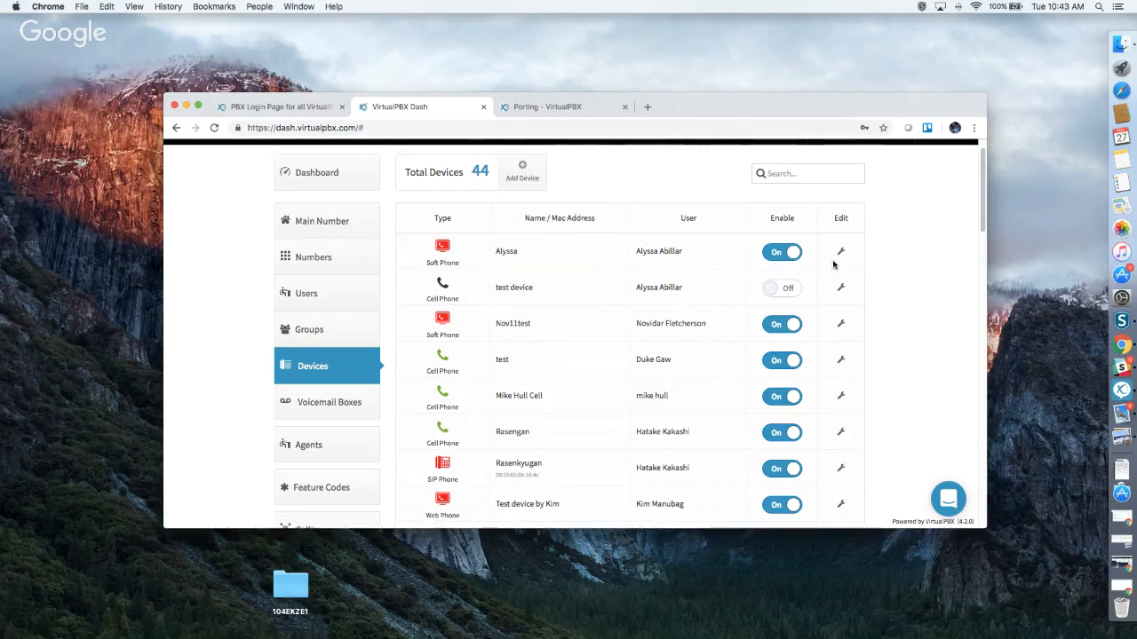
left_click(841, 251)
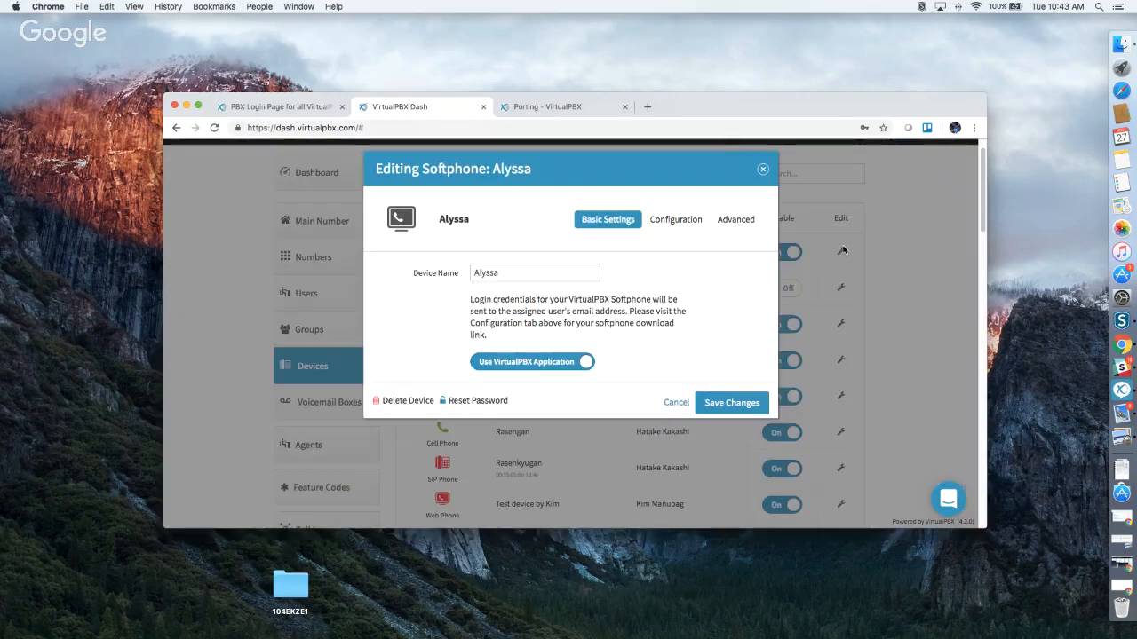
left_click(671, 224)
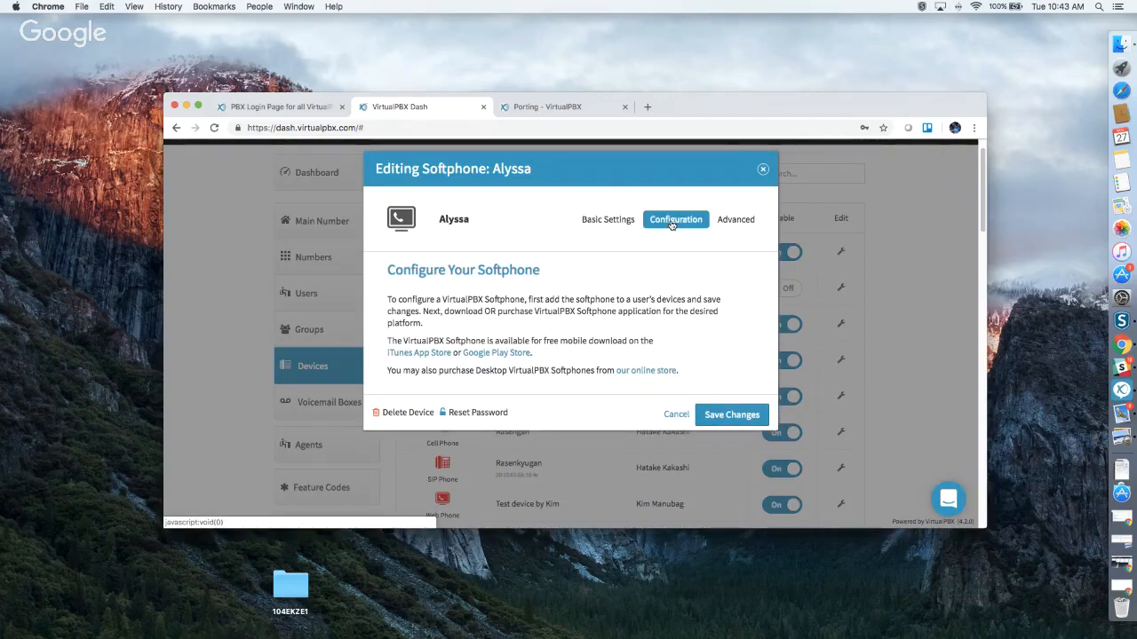
left_click(741, 220)
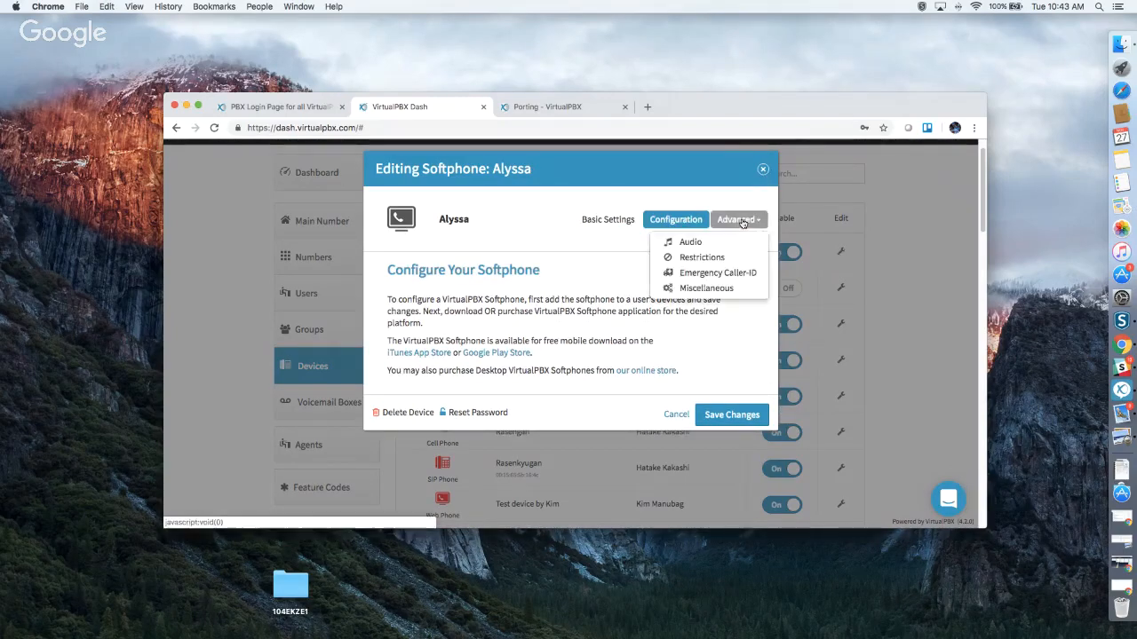
left_click(734, 244)
left_click(742, 219)
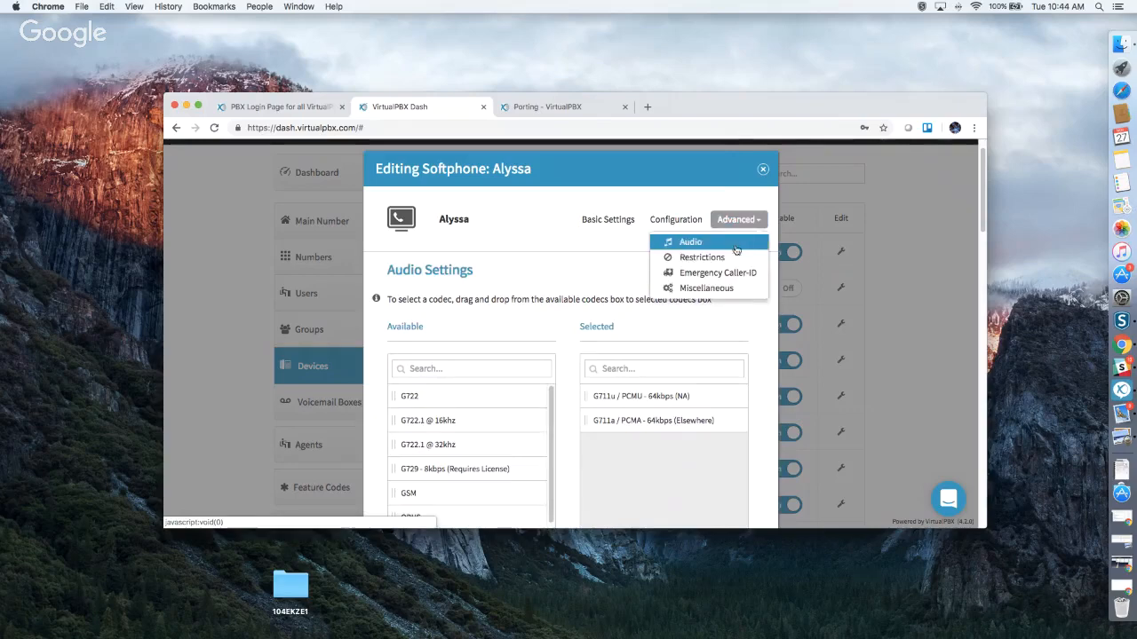
left_click(734, 256)
left_click(762, 168)
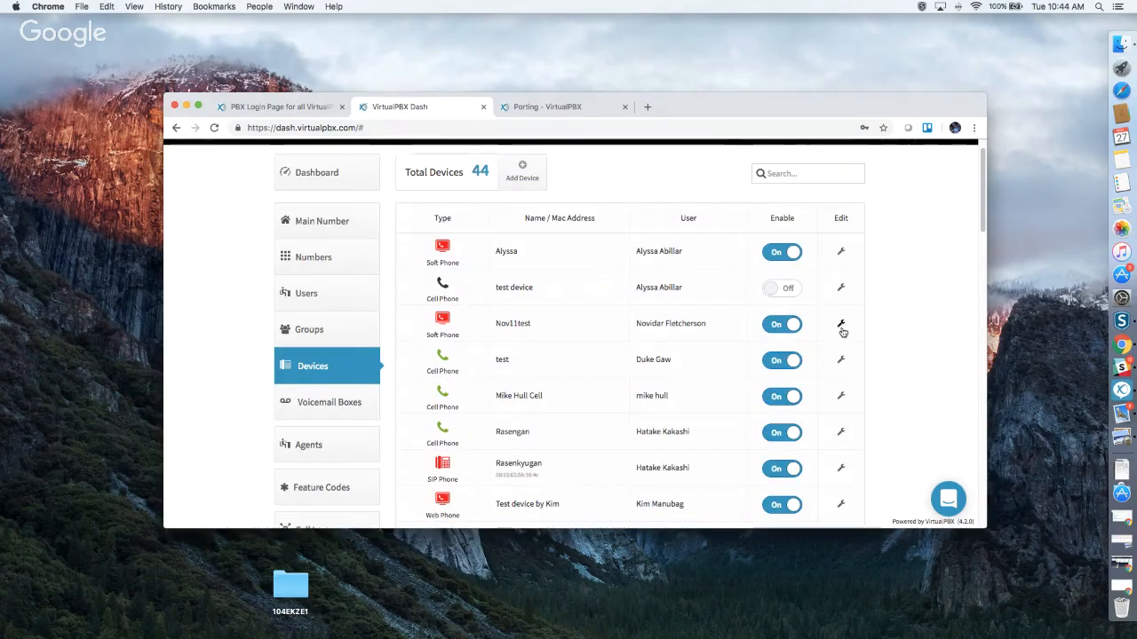
Open the Rasenkyugan SIP device and review its provisioning instructions and SIP login details.
scroll(843, 332, "down", 4)
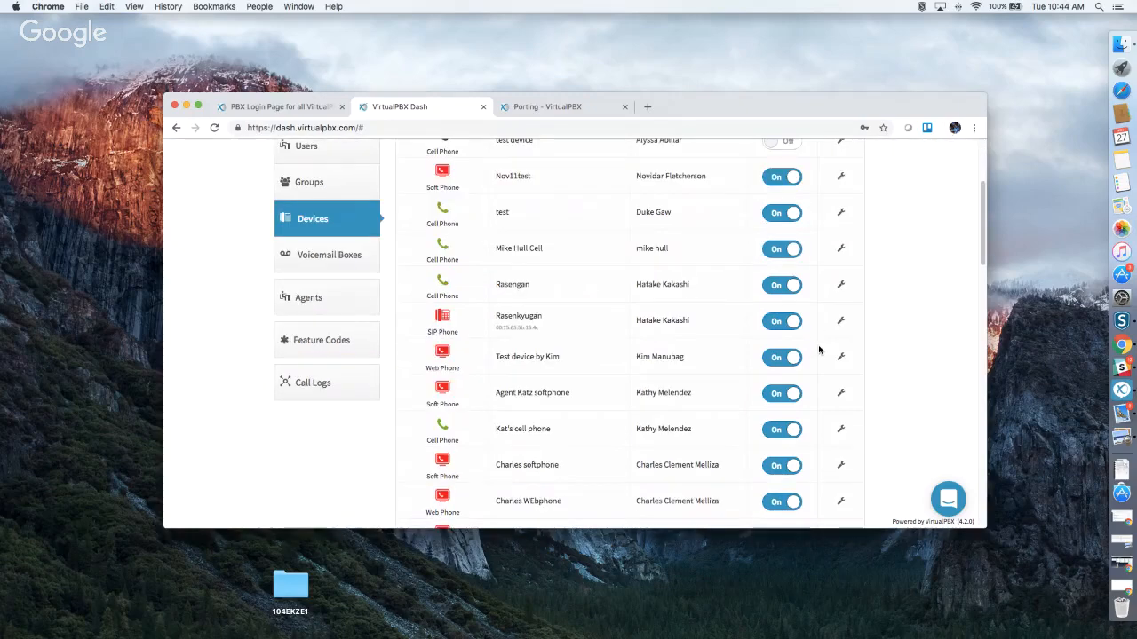
left_click(842, 320)
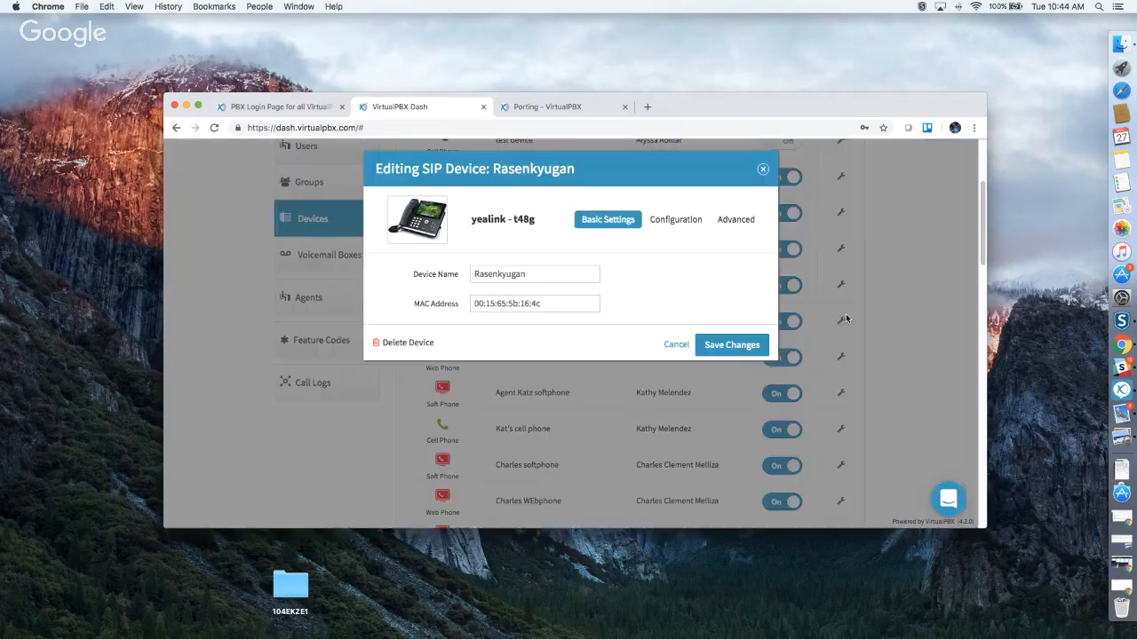
left_click(673, 221)
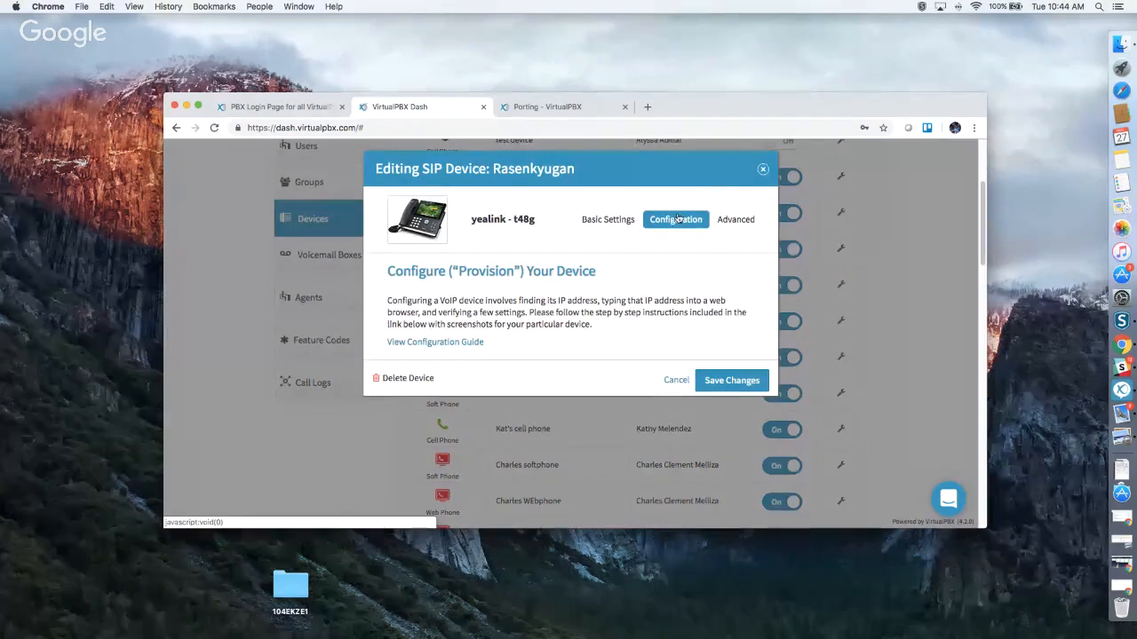
left_click(733, 219)
left_click(721, 243)
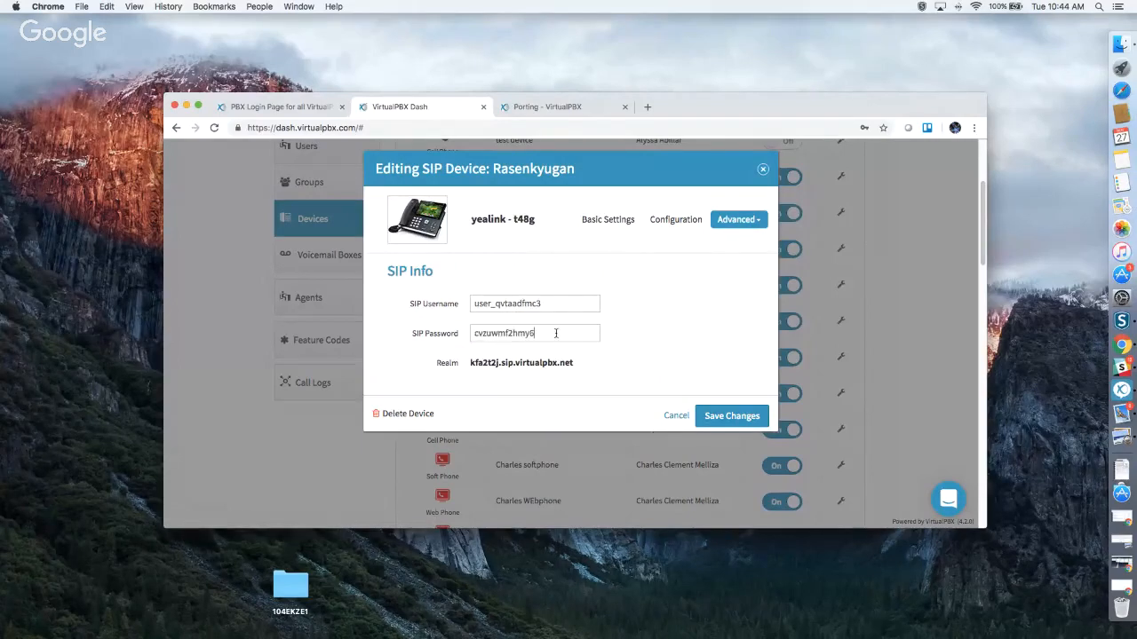
Check the device's emergency caller-ID numbers without changes, then view its Miscellaneous settings.
left_click(746, 226)
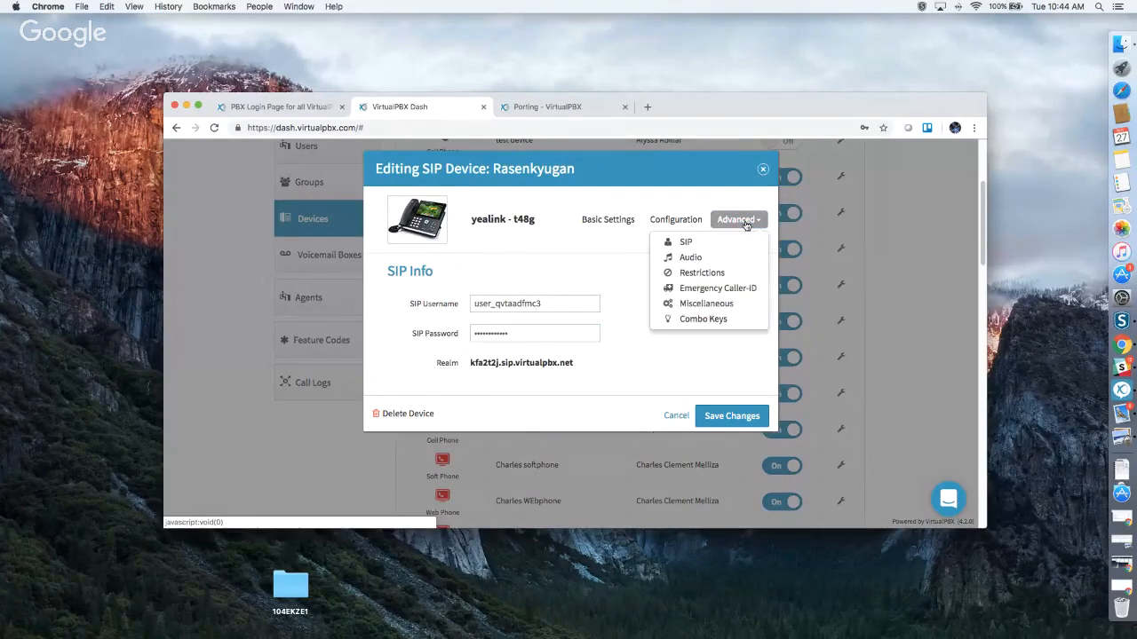
left_click(727, 289)
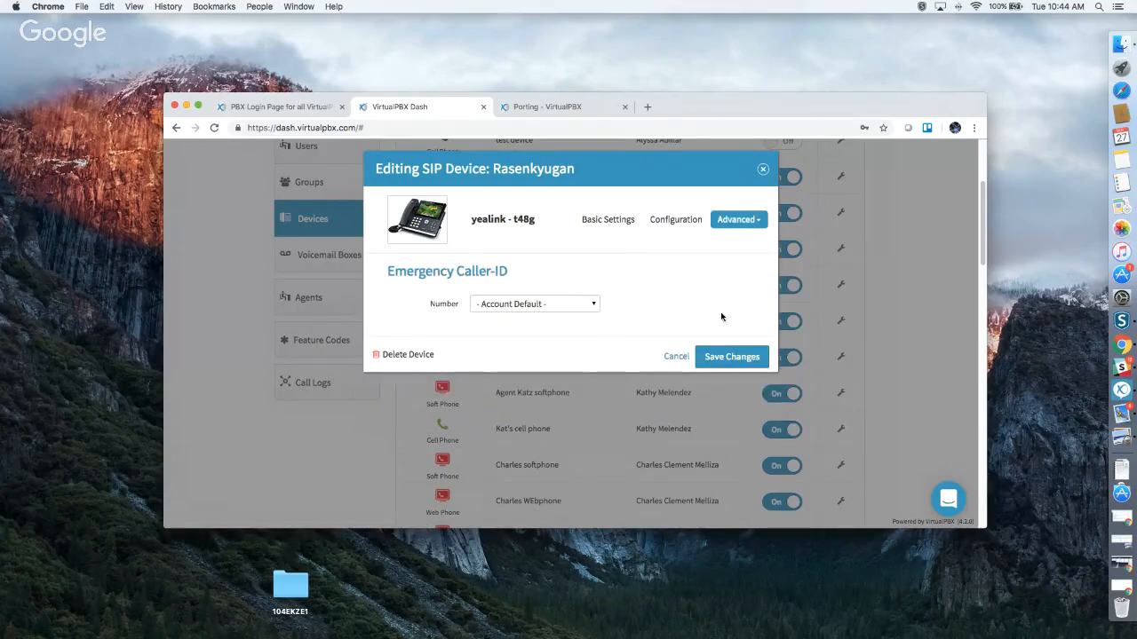
left_click(530, 307)
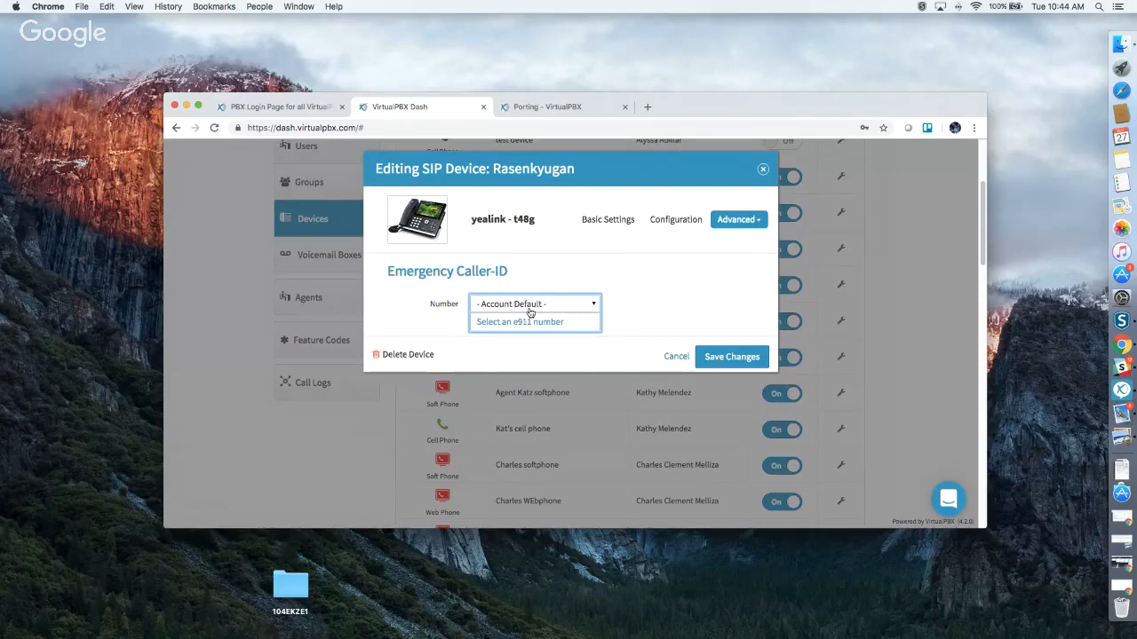
left_click(669, 285)
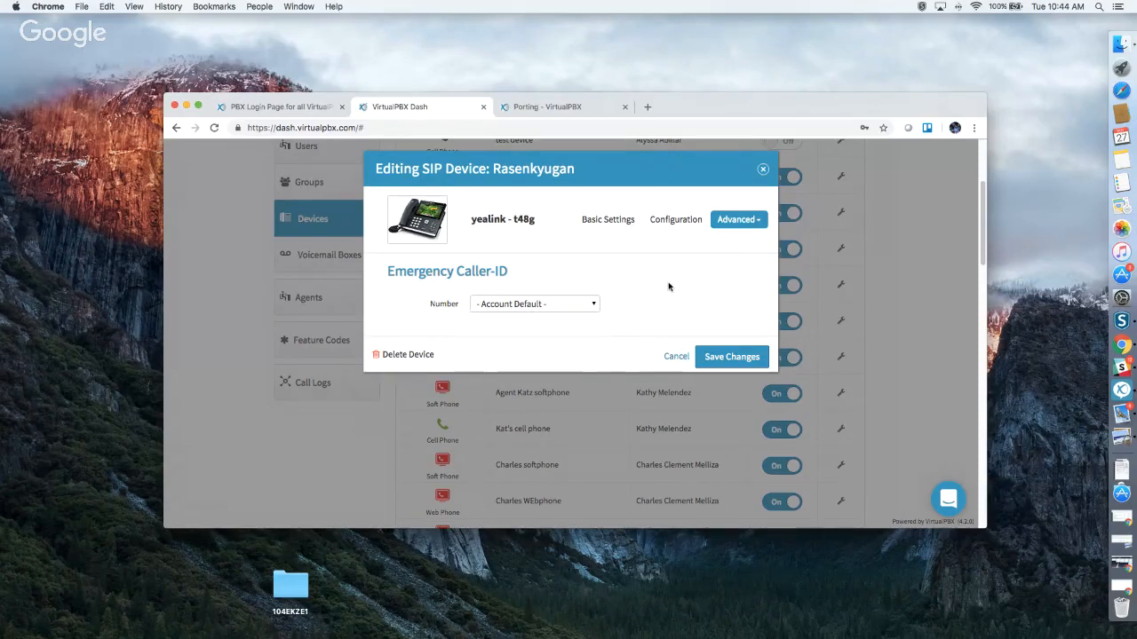
left_click(737, 221)
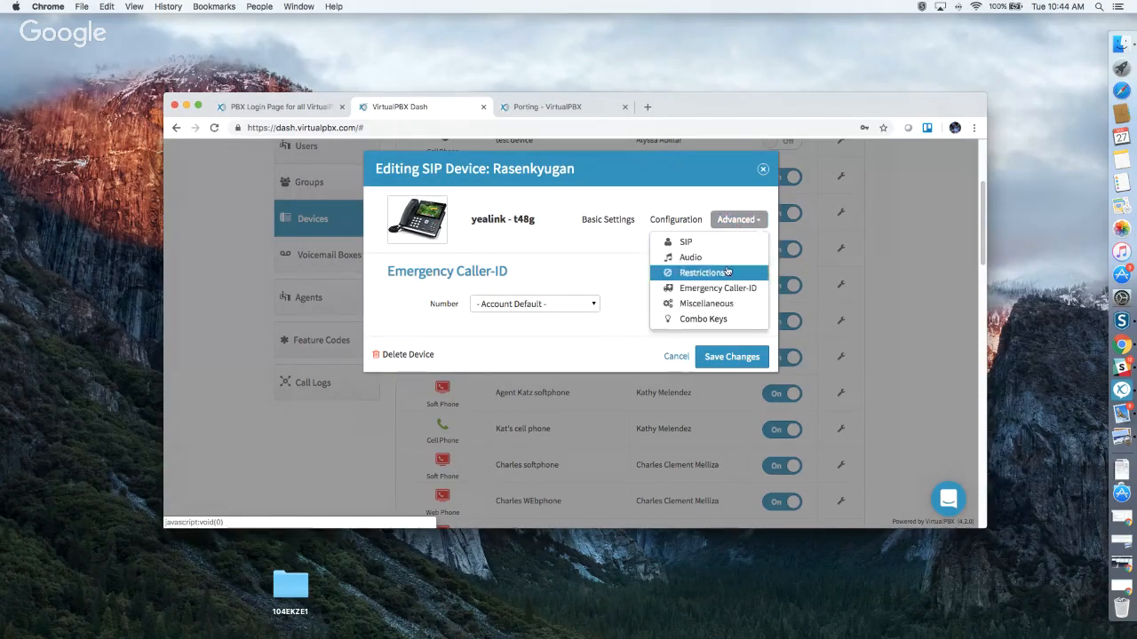
left_click(707, 303)
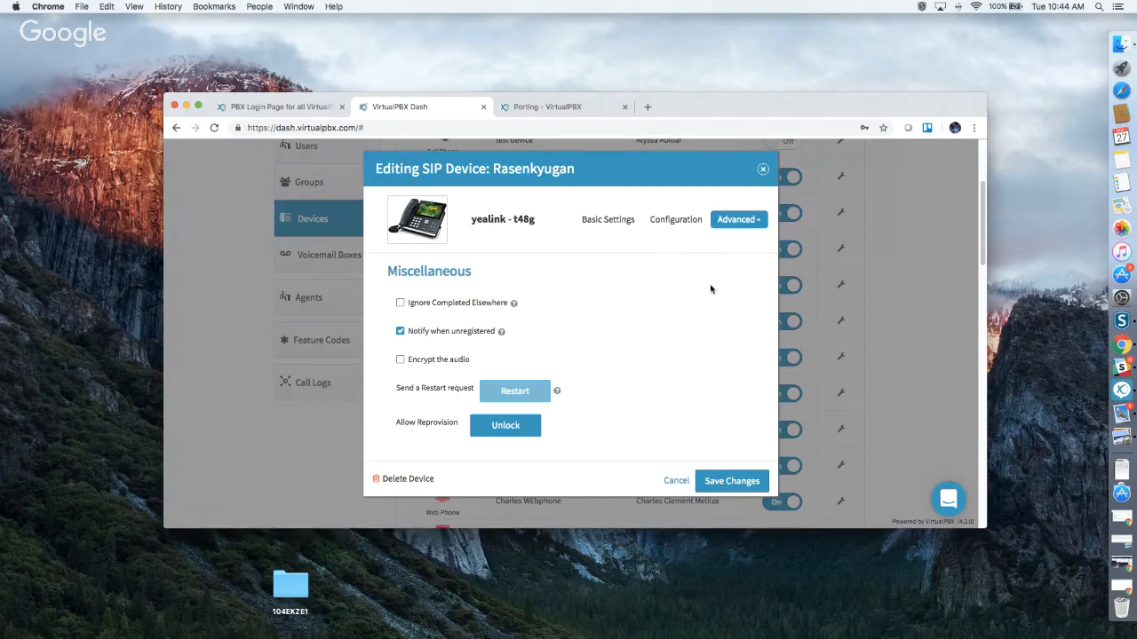
In the Rasenkyugan device's Combo Keys, set key 1 to Presence and key 2 to Speed Dial.
left_click(758, 228)
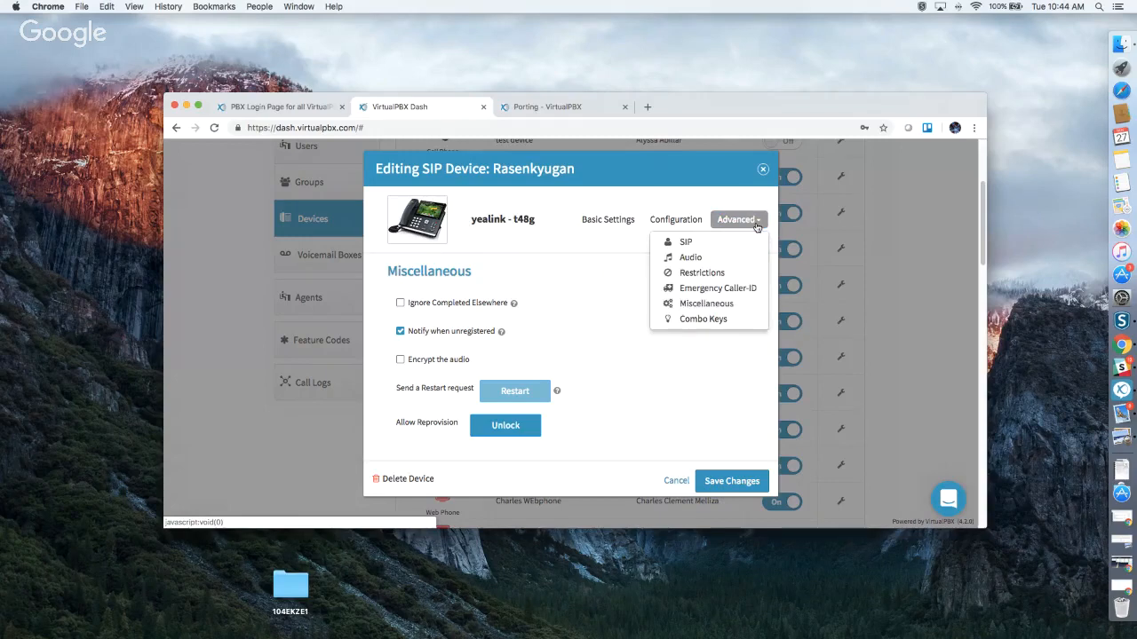
left_click(716, 319)
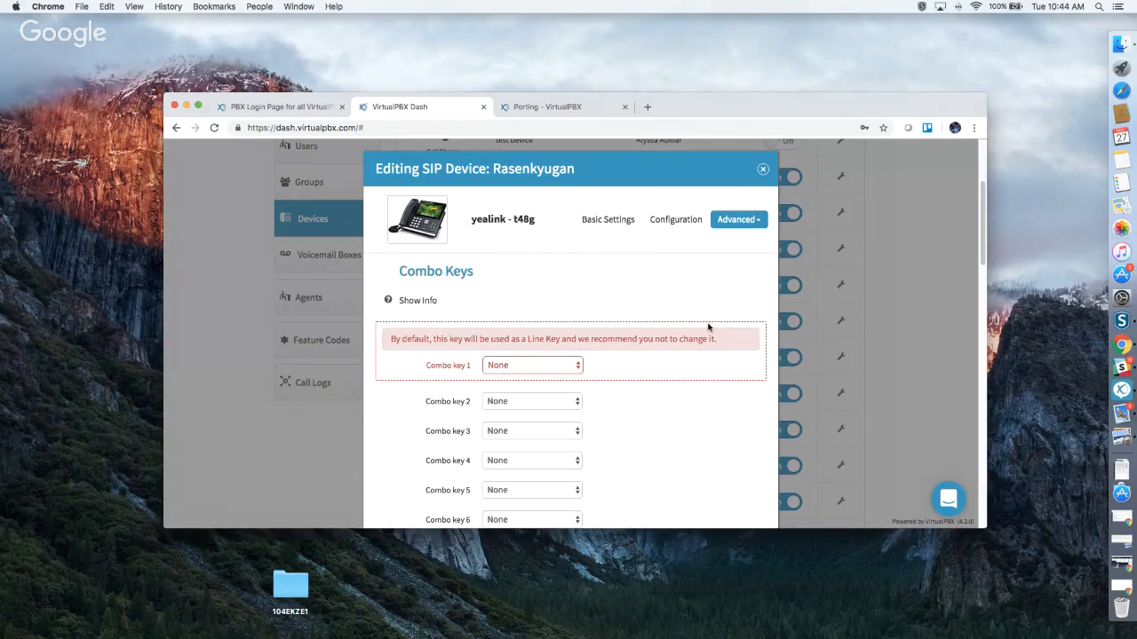
scroll(708, 328, "down", 5)
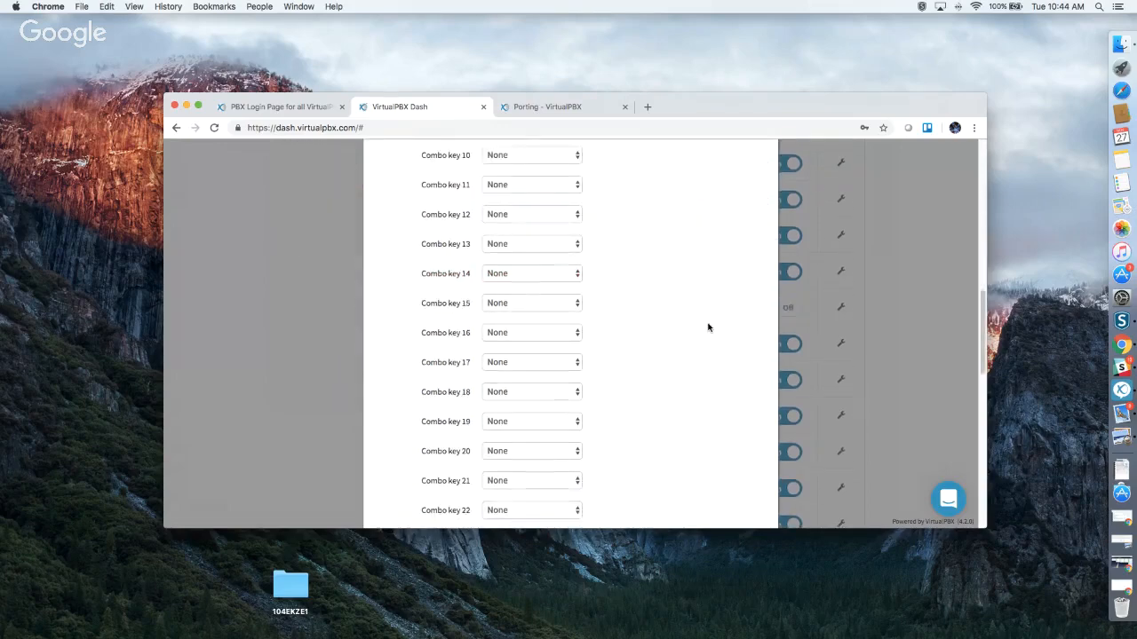
scroll(708, 327, "up", 5)
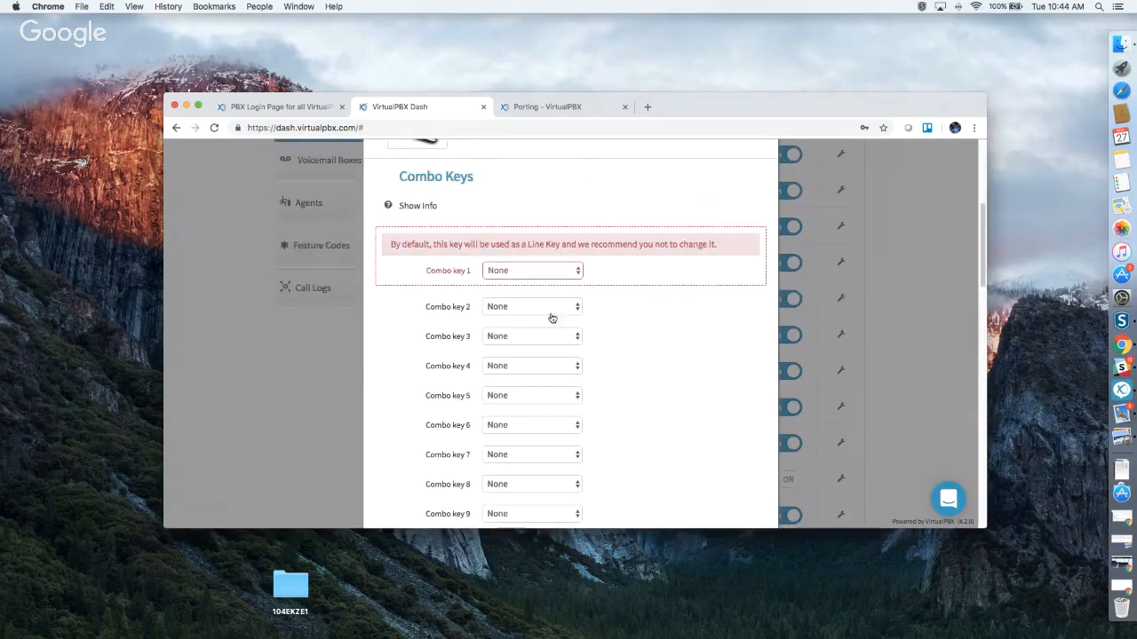
left_click(541, 270)
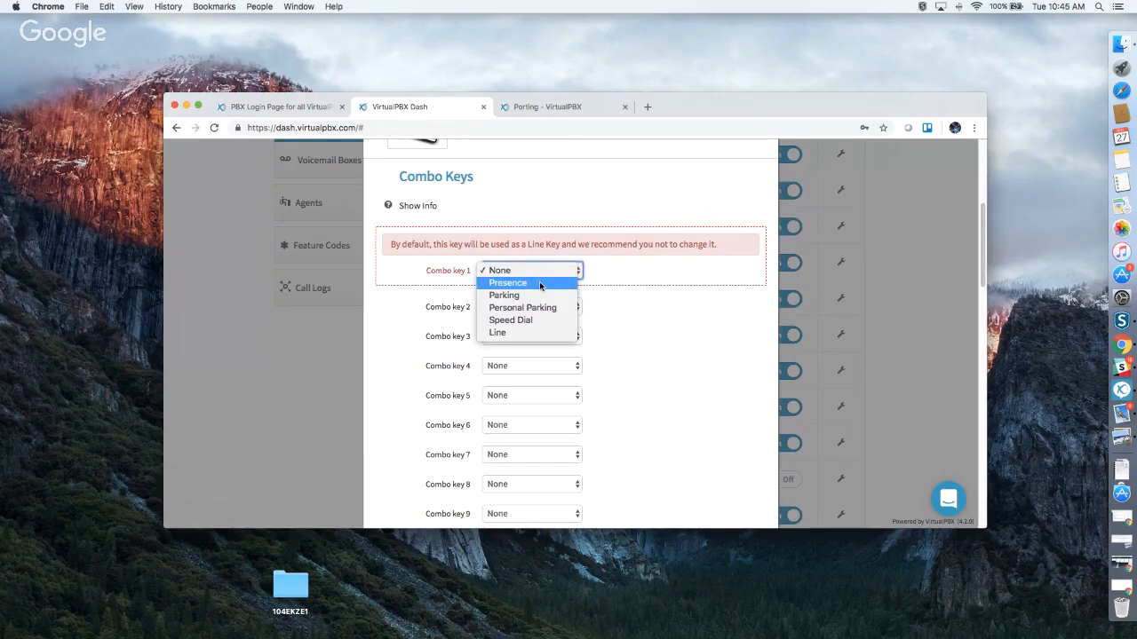
left_click(539, 282)
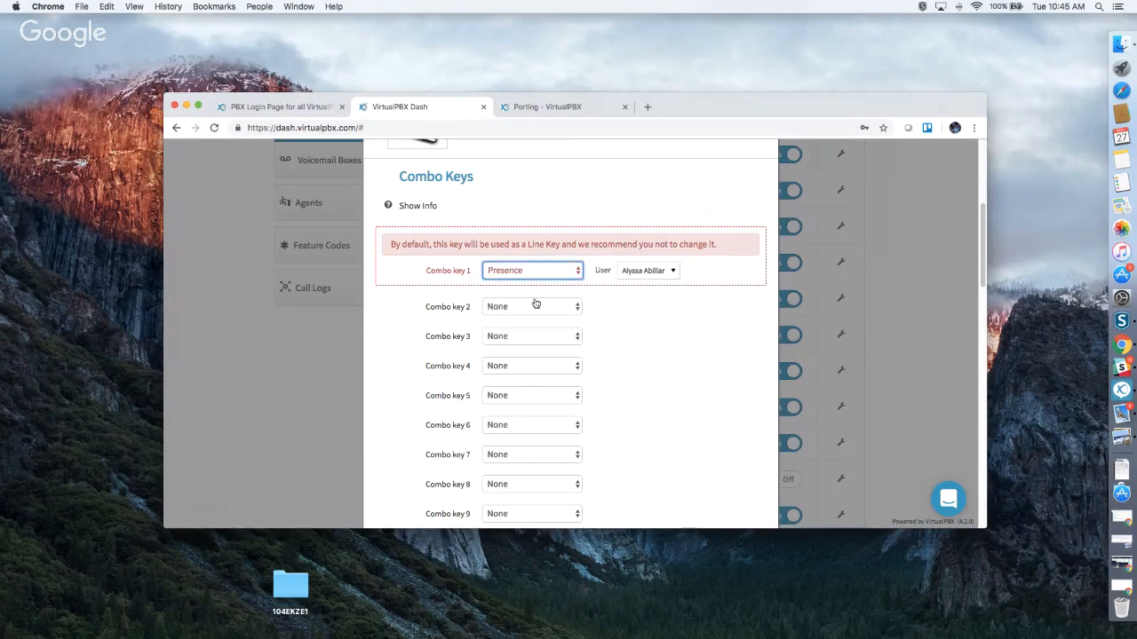
left_click(535, 308)
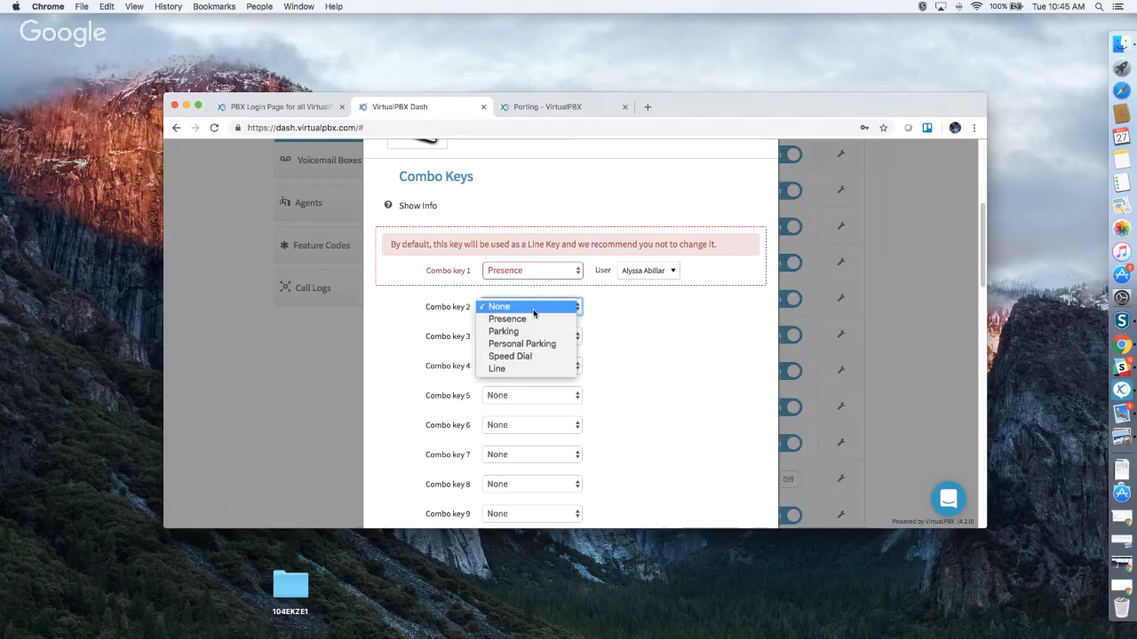
left_click(533, 357)
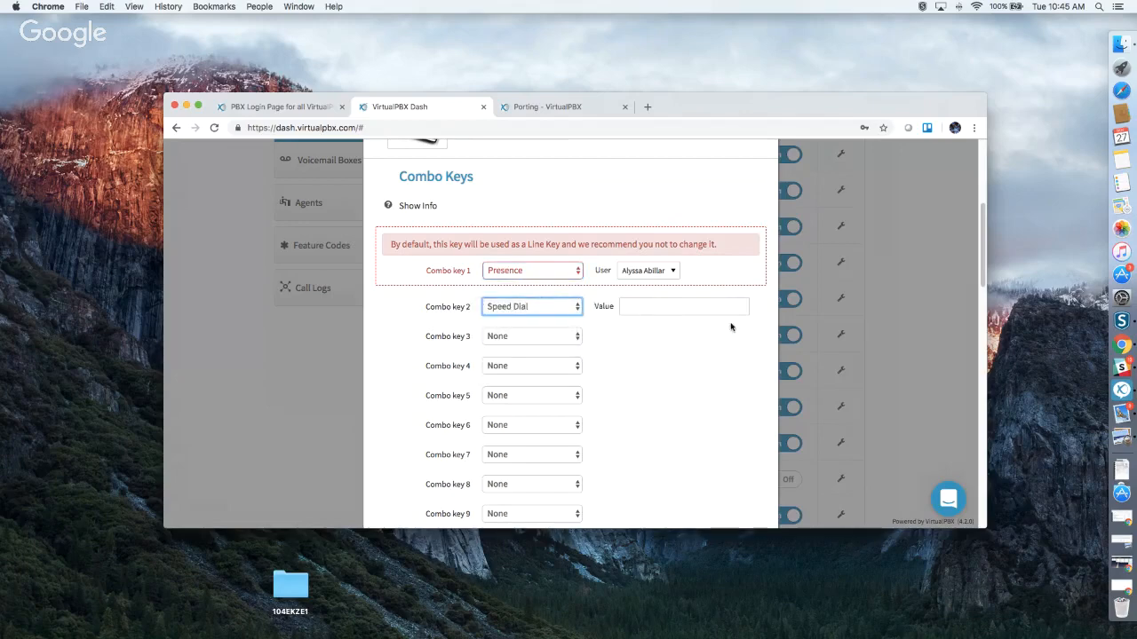
scroll(731, 328, "up", 5)
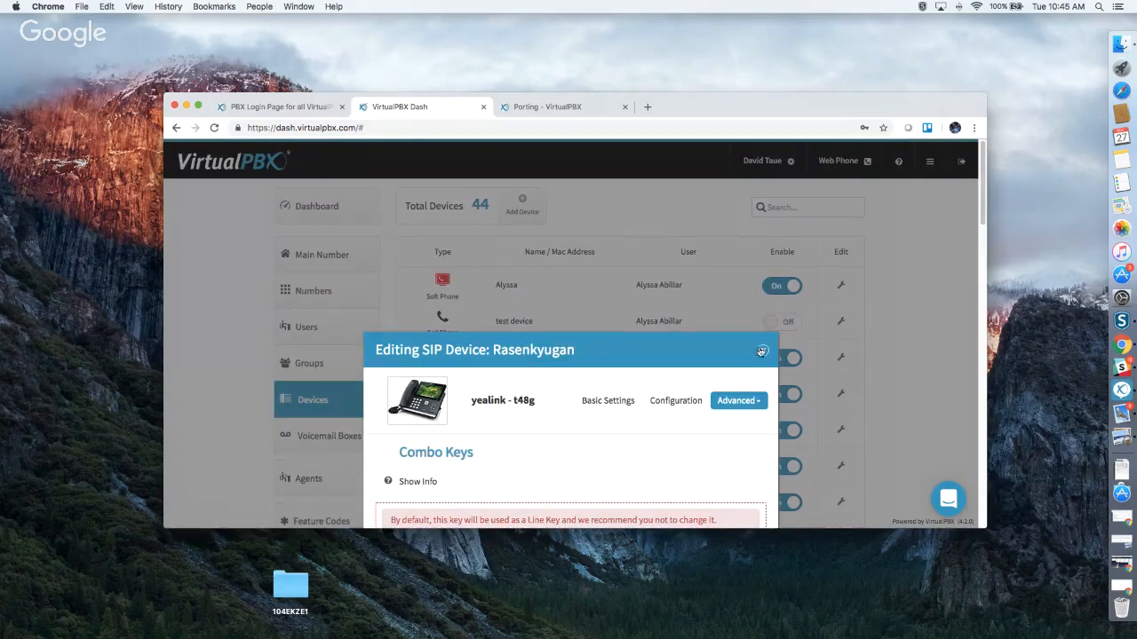
Close the SIP device editor and go to the Voicemail Boxes page.
left_click(762, 352)
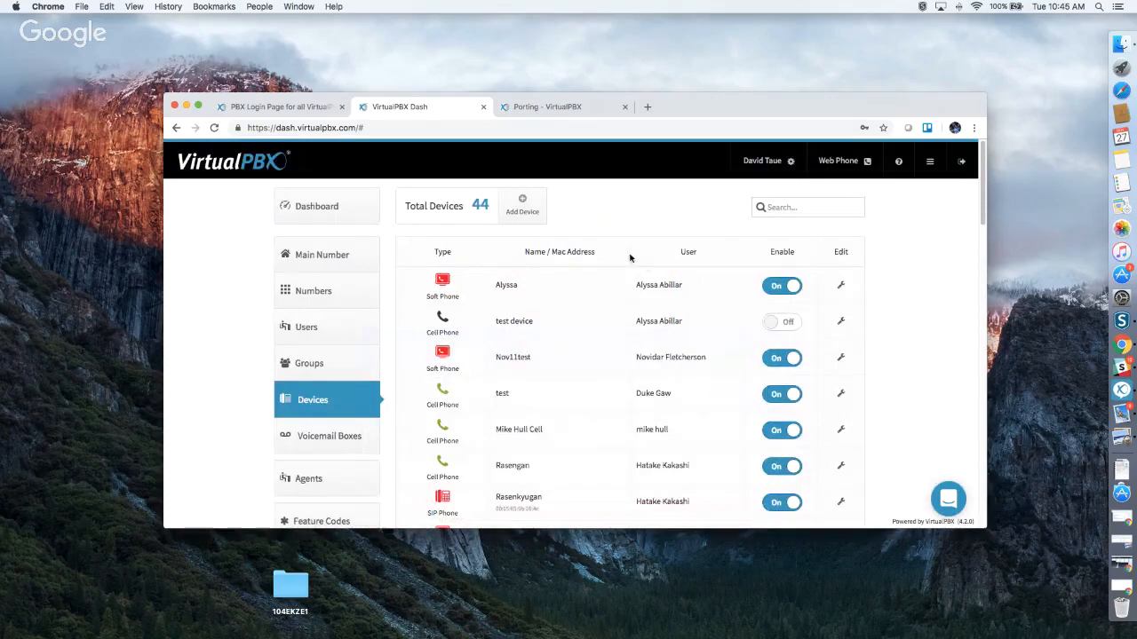
scroll(635, 259, "down", 3)
left_click(351, 325)
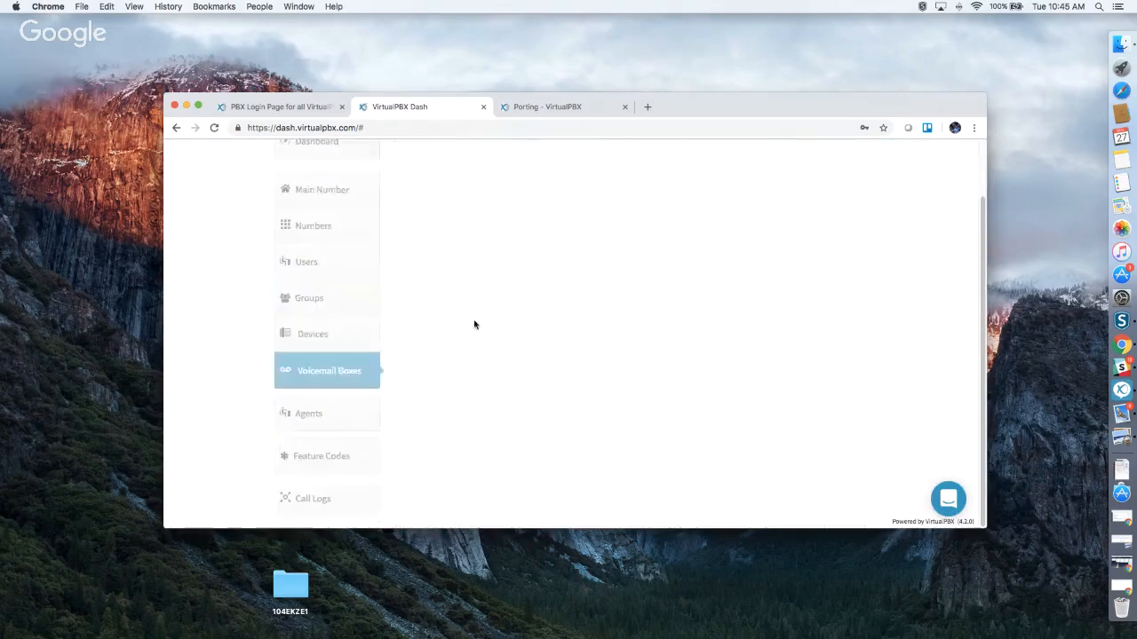
Browse the 27 voicemail boxes and open the Add Voicemail Box form.
scroll(710, 350, "down", 15)
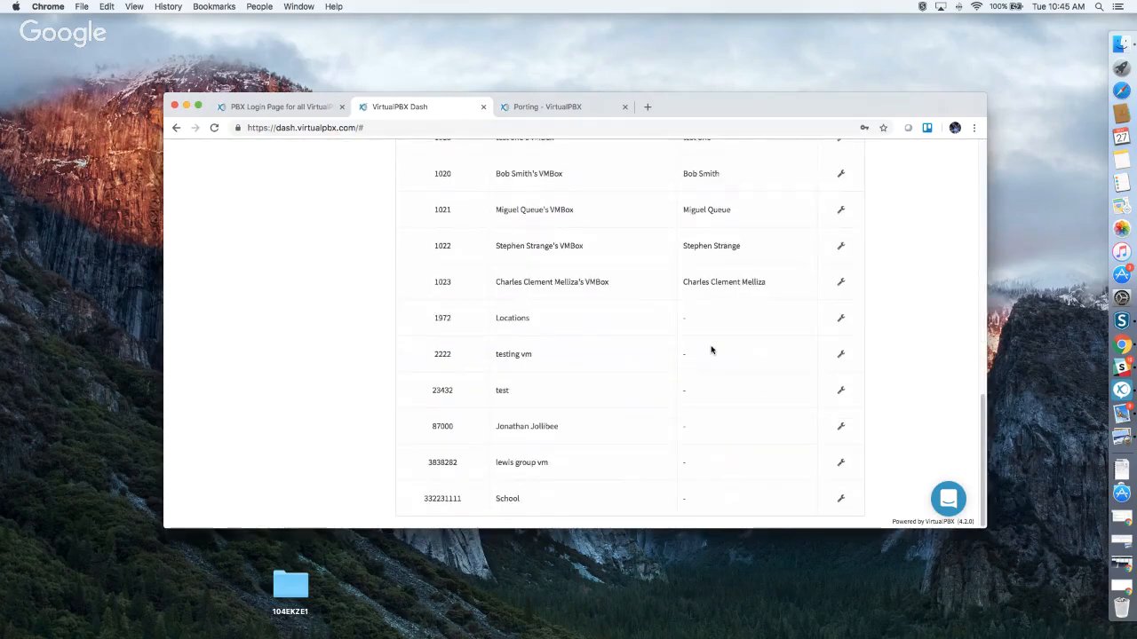
scroll(711, 350, "up", 10)
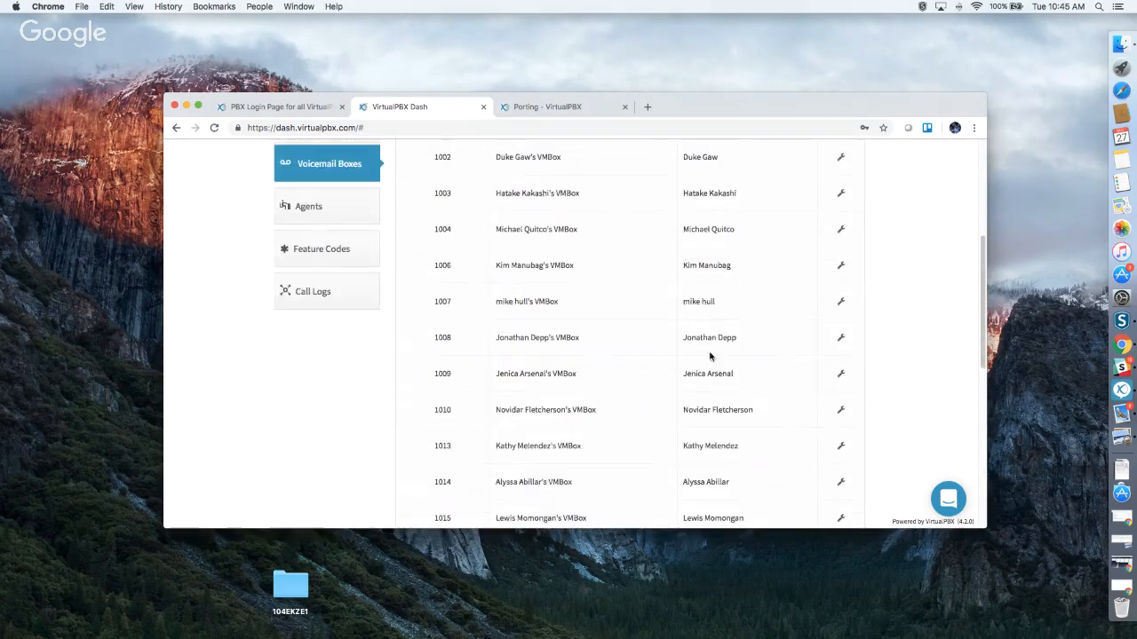
scroll(700, 295, "up", 5)
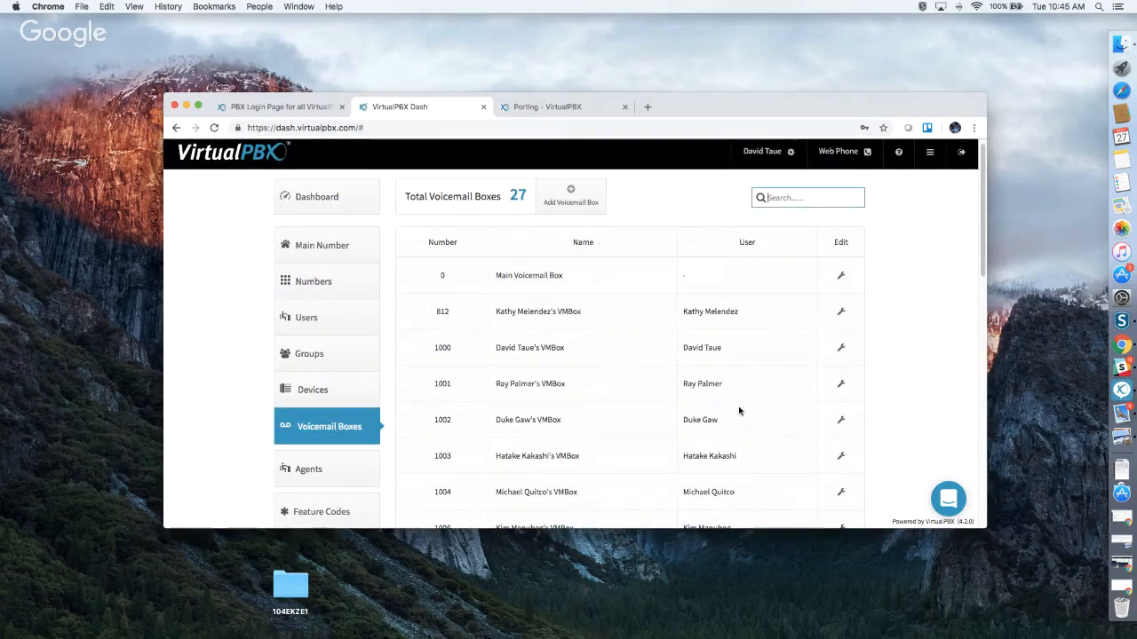
scroll(732, 389, "down", 3)
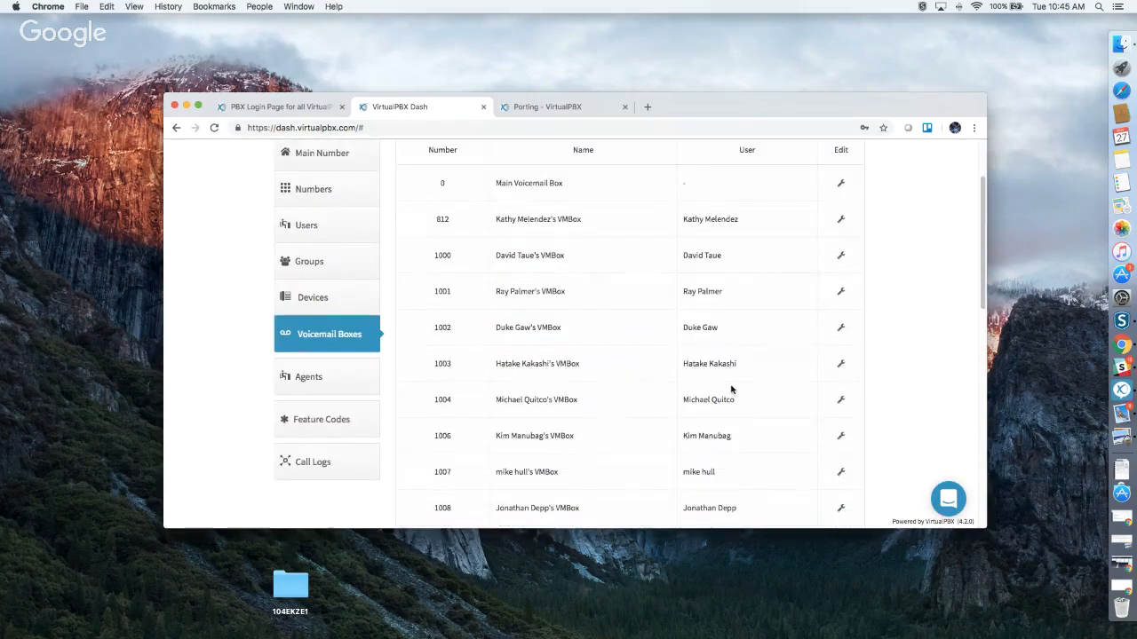
scroll(732, 389, "down", 5)
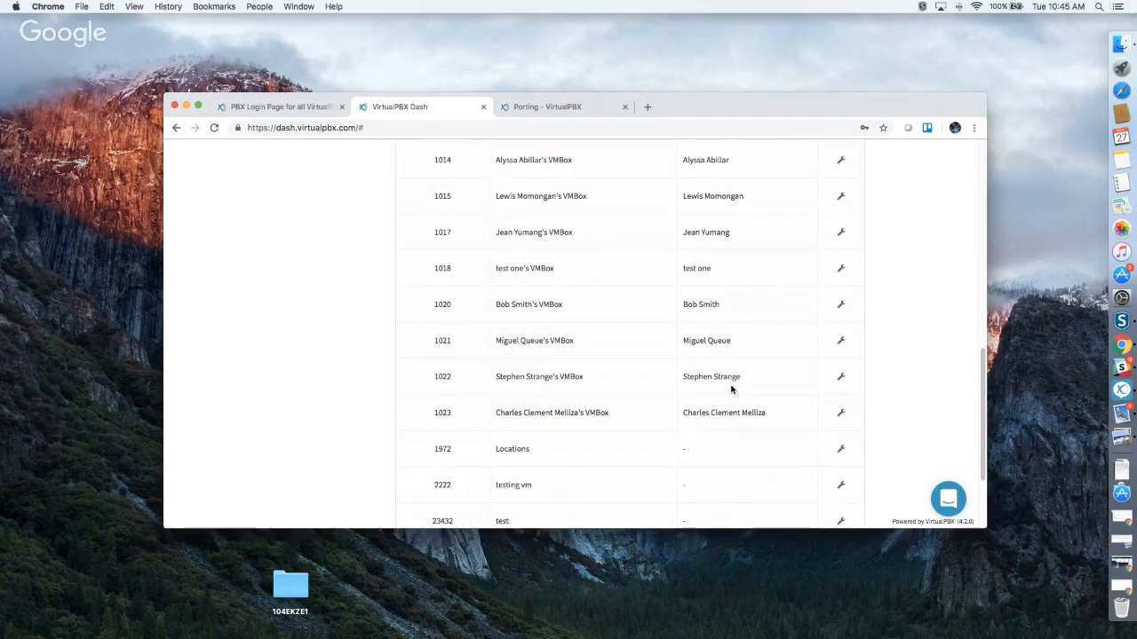
scroll(732, 389, "up", 8)
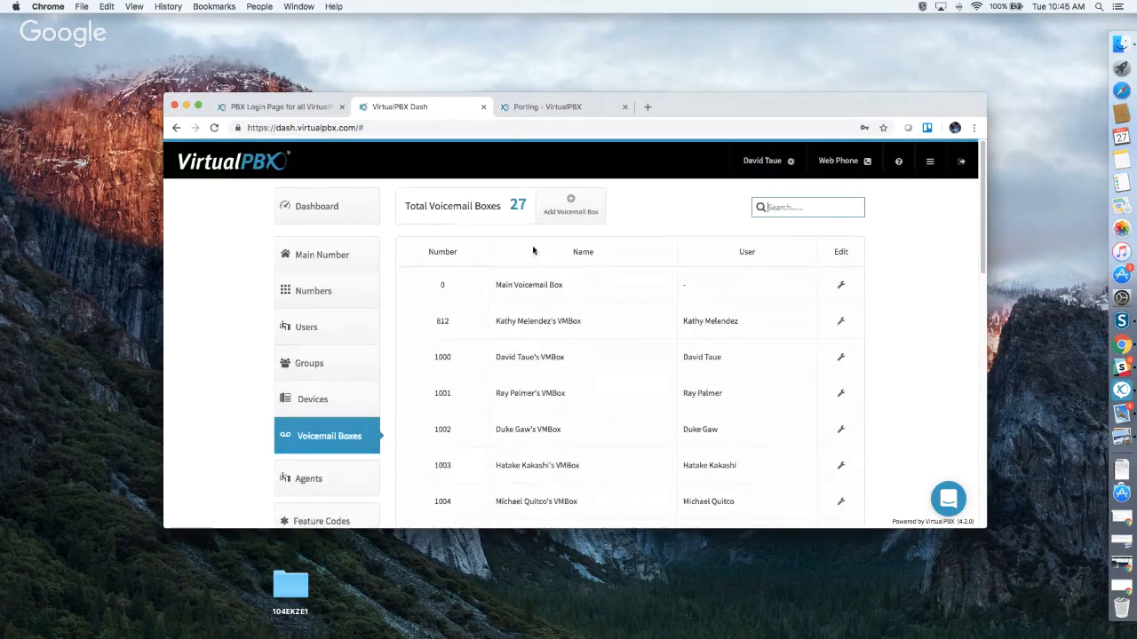
left_click(560, 204)
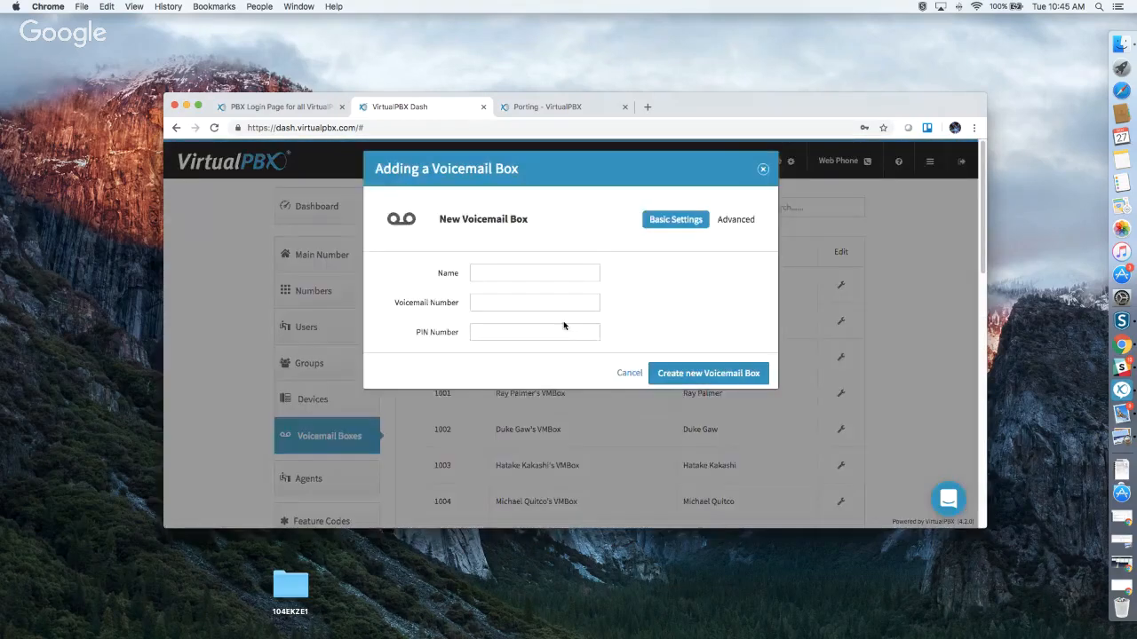
Create voicemail box 10005 with the owner's name and a PIN number.
left_click(487, 276)
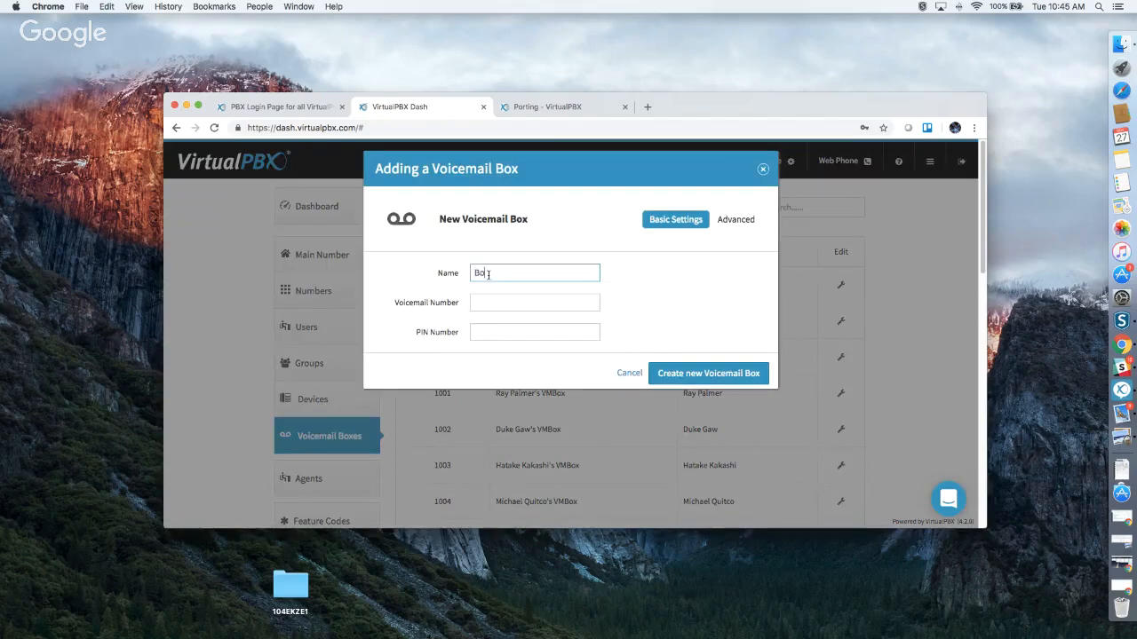
key("Tab")
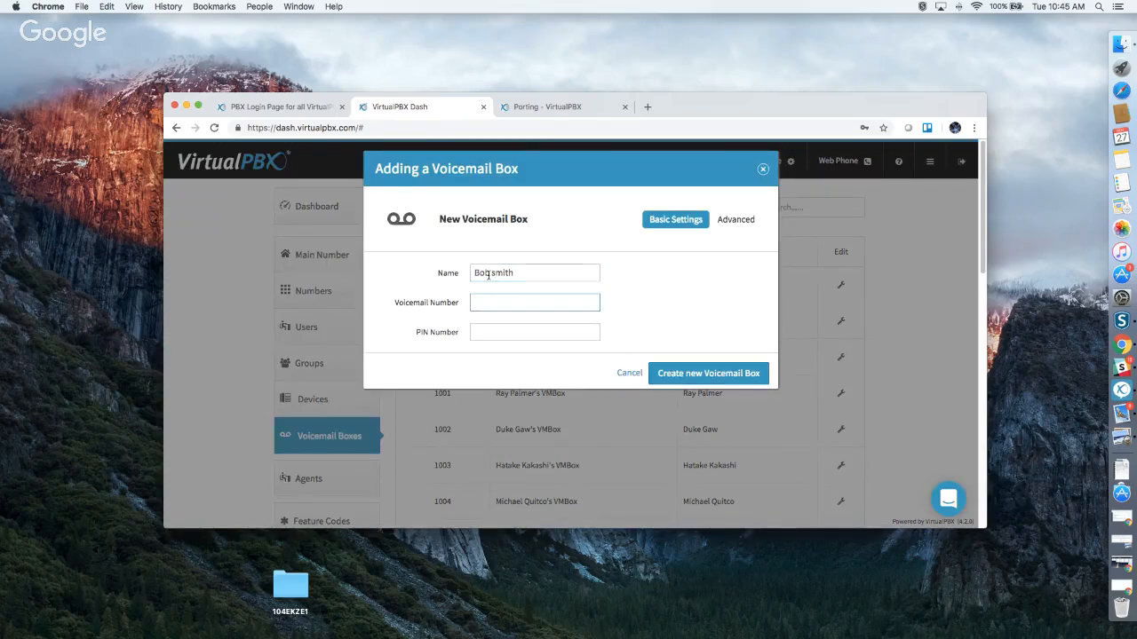
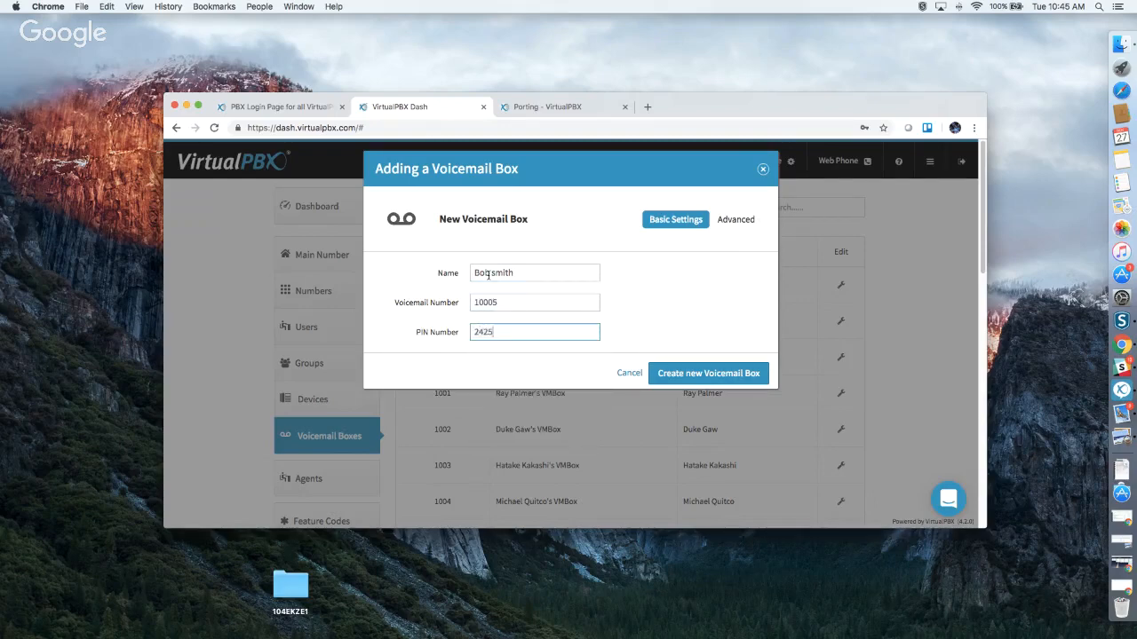
left_click(715, 373)
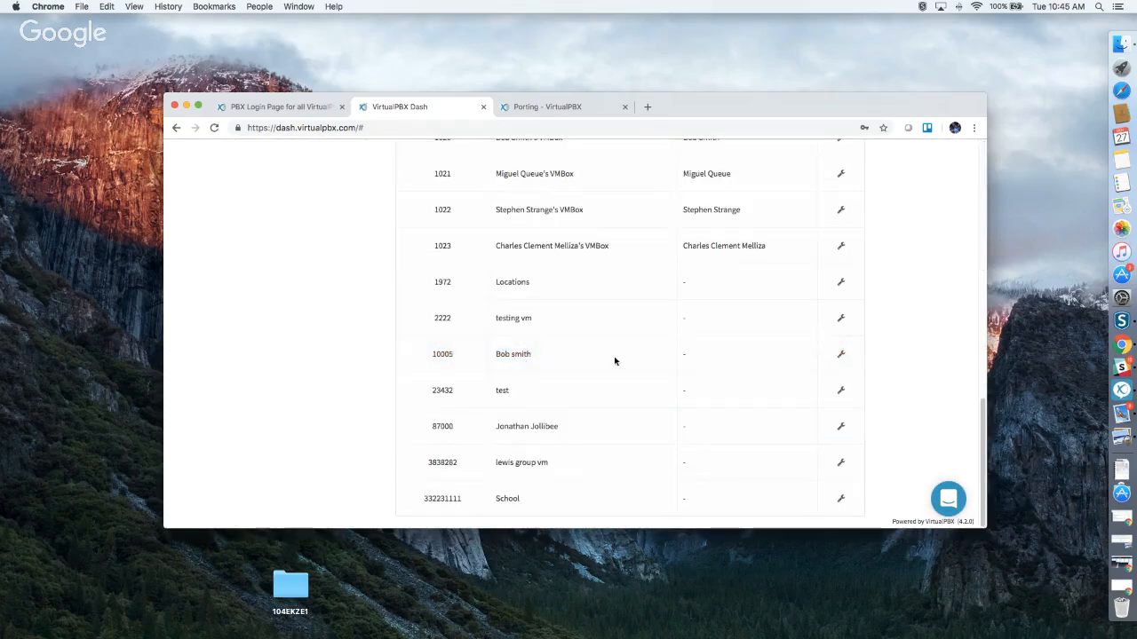
scroll(610, 363, "up", 1)
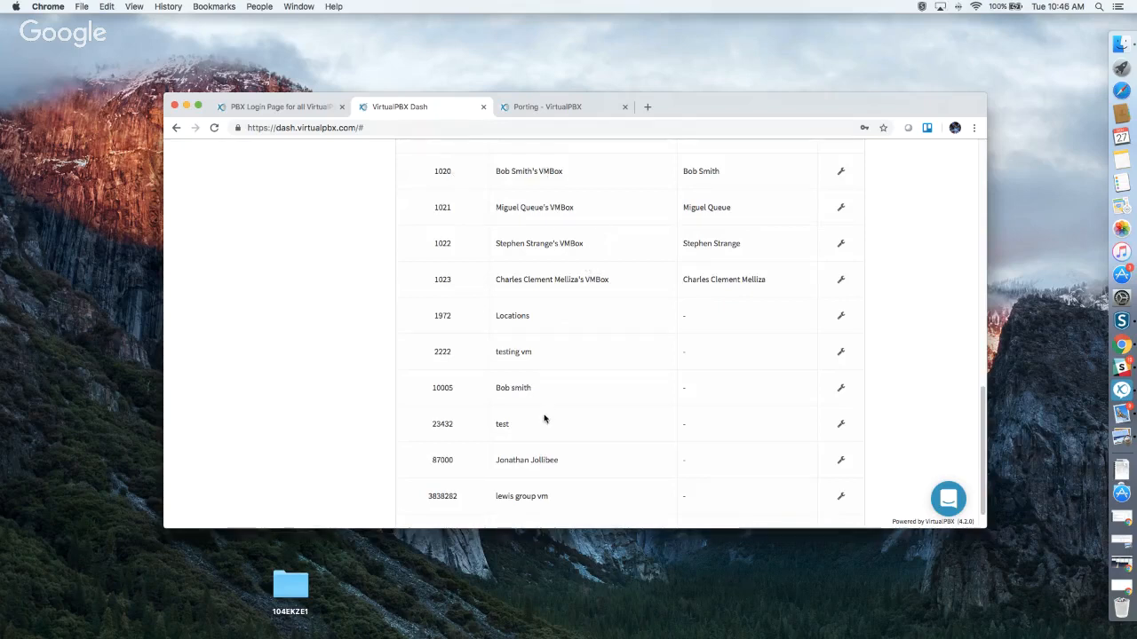
Open voicemail box 10005 for editing and leave its greeting media set to None.
left_click(840, 393)
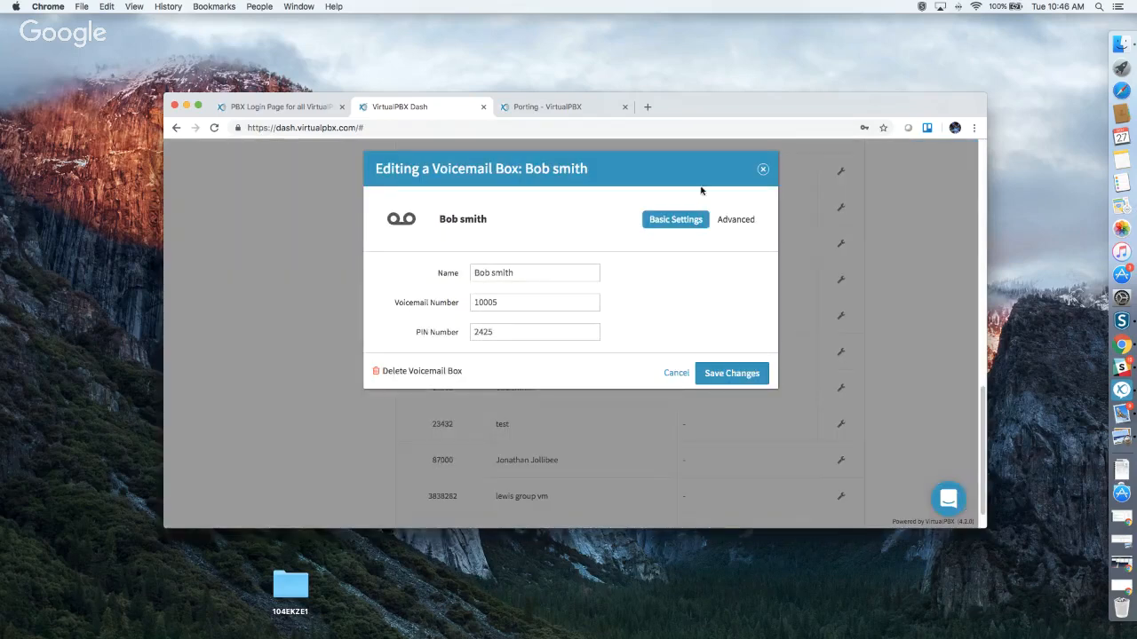
left_click(734, 219)
left_click(734, 242)
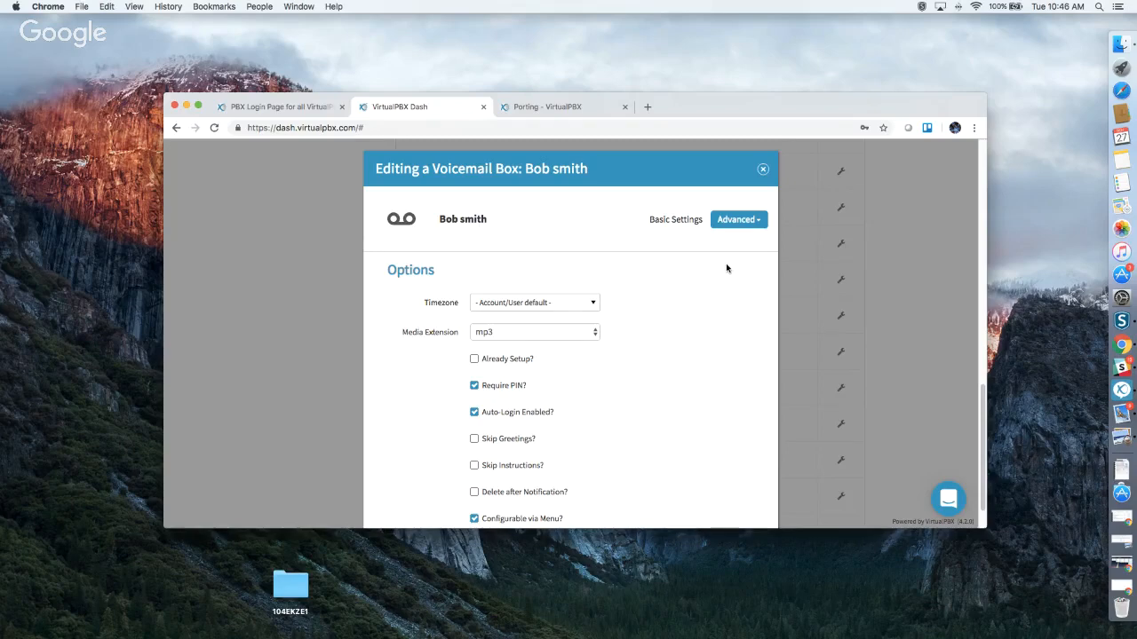
scroll(728, 267, "down", 1)
scroll(739, 200, "up", 2)
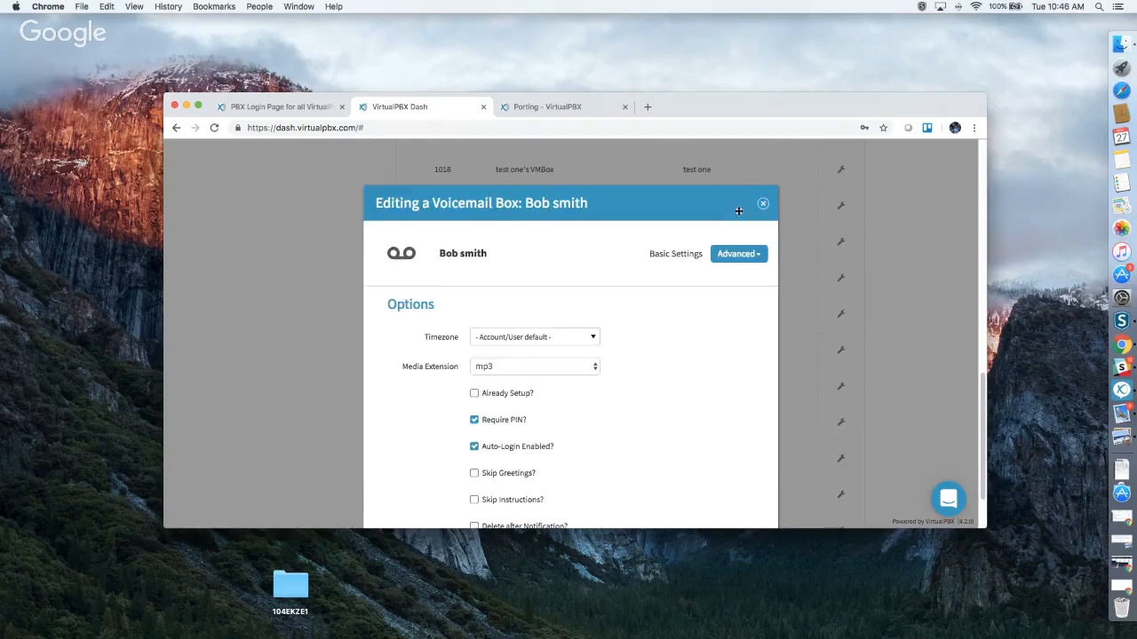
left_click(734, 256)
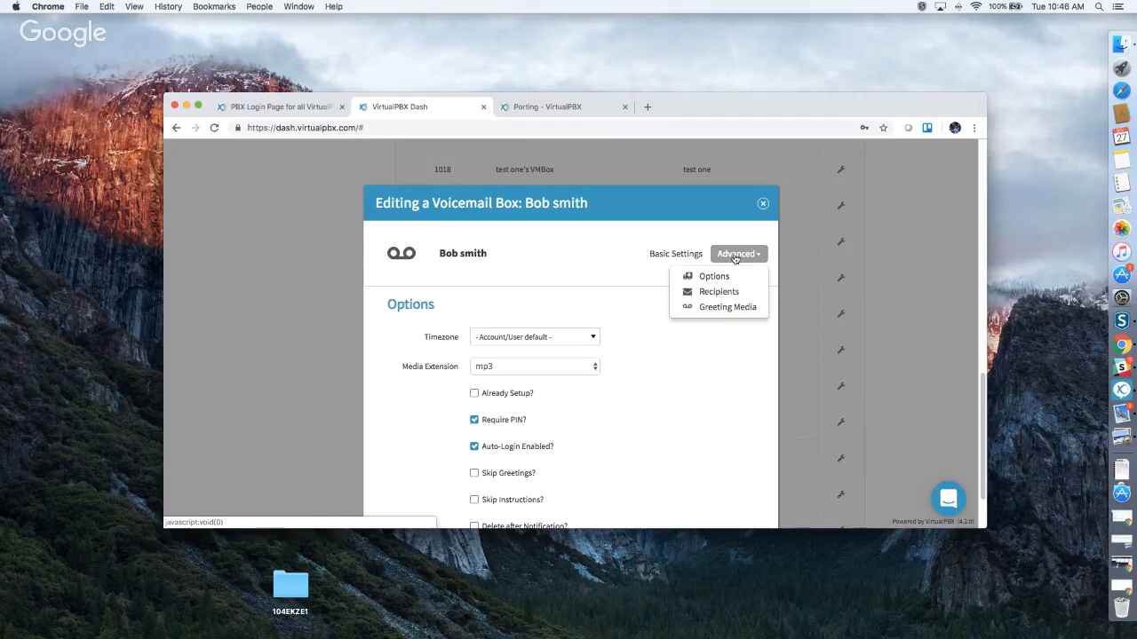
left_click(719, 308)
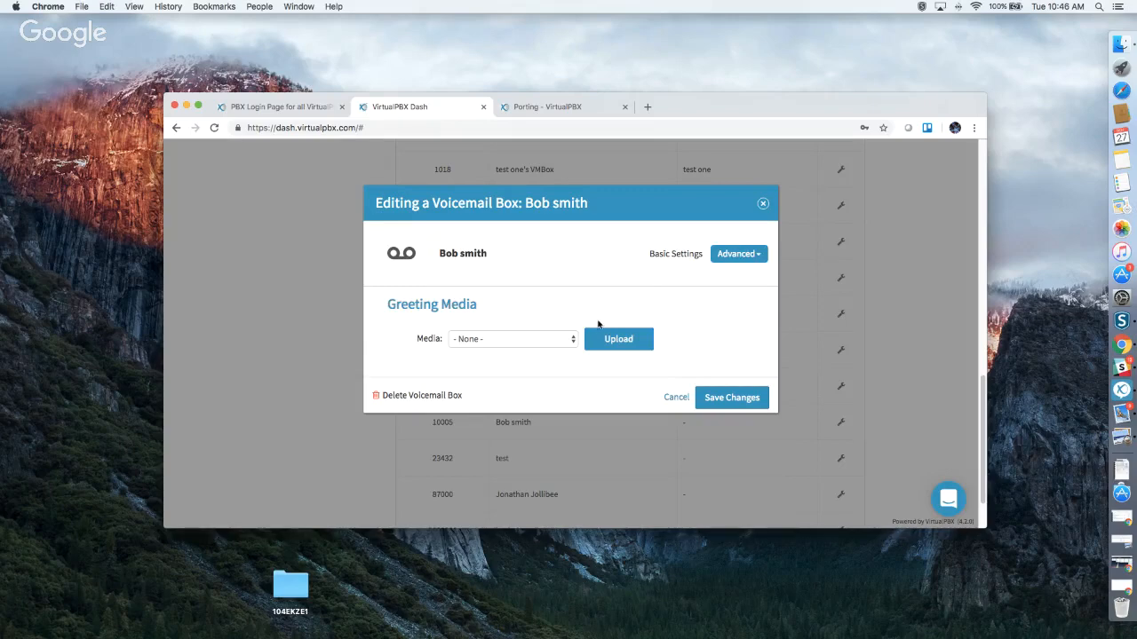
left_click(516, 351)
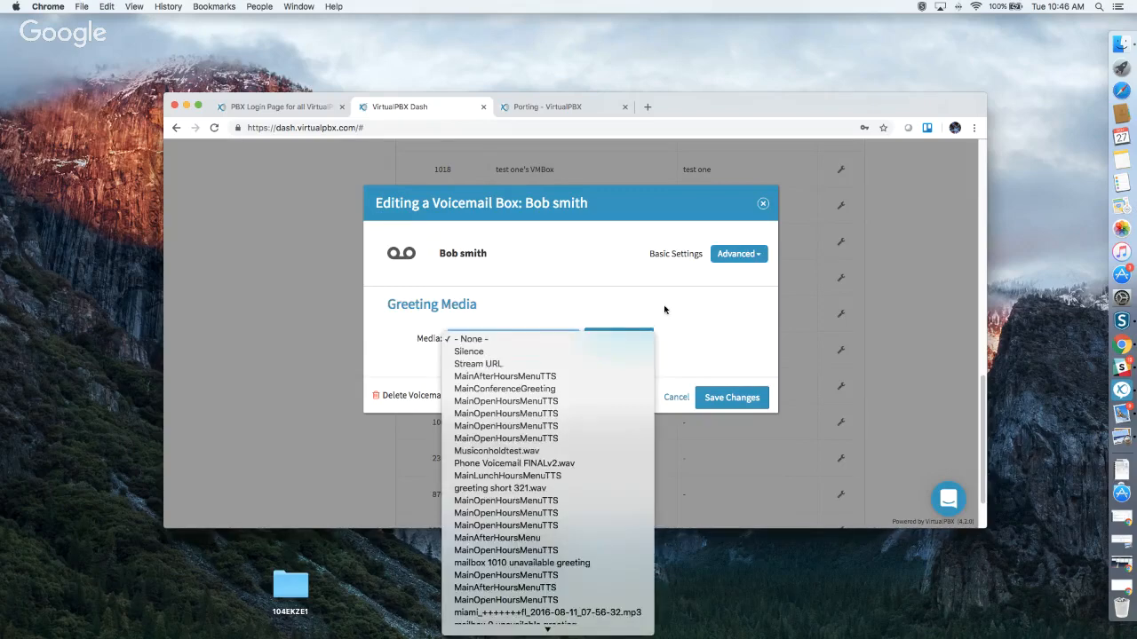
left_click(514, 343)
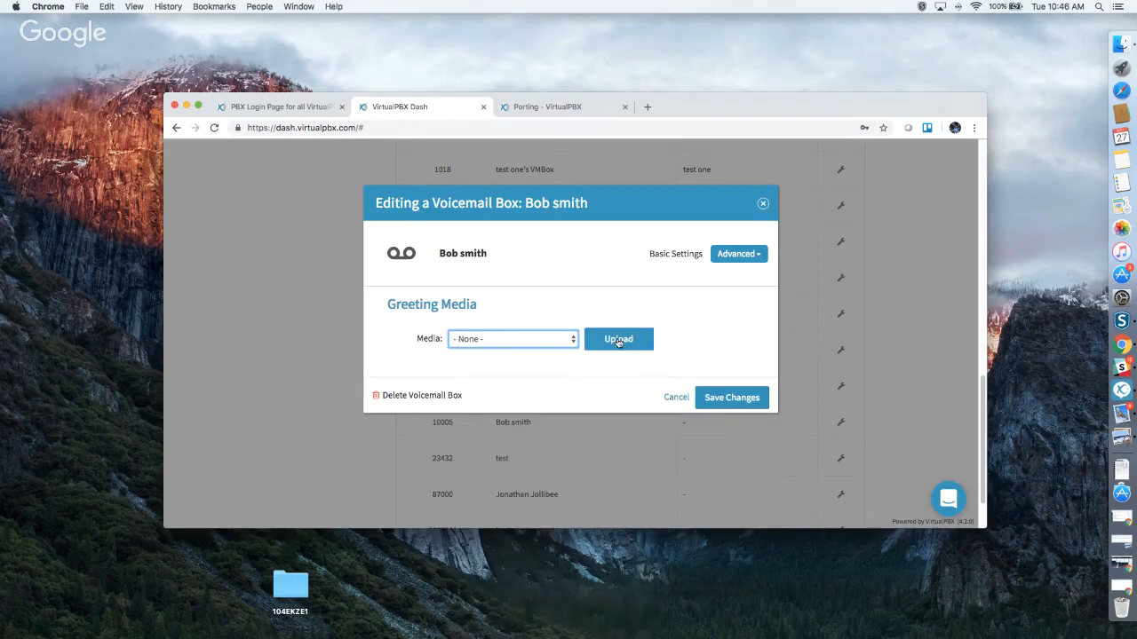
Open the box's Recipients section and add a blank new recipient entry.
left_click(735, 262)
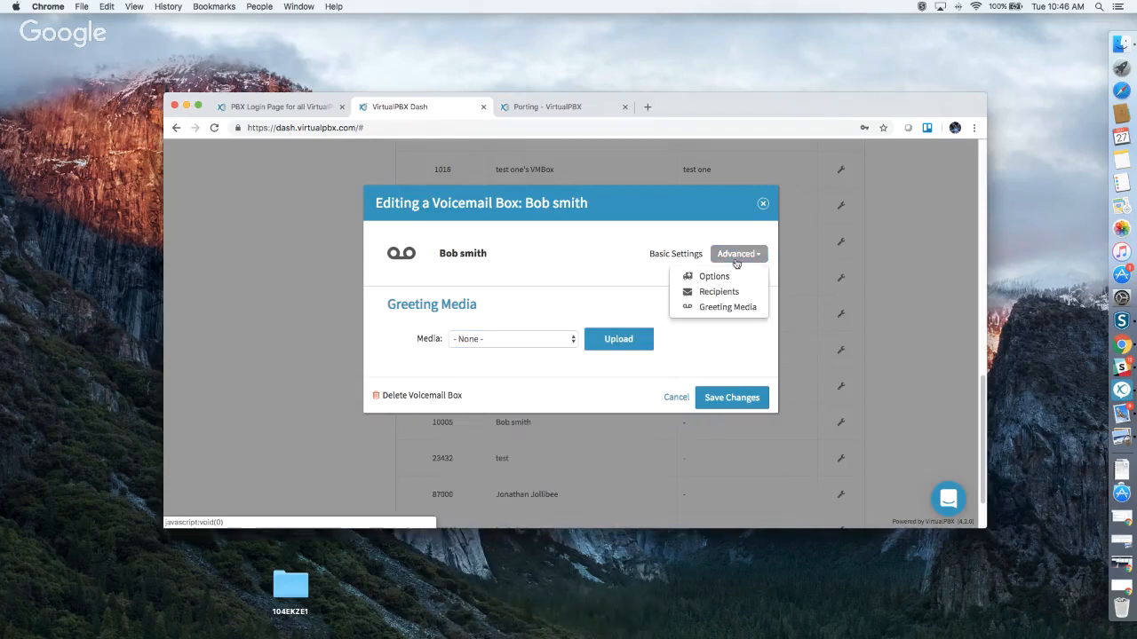
left_click(721, 292)
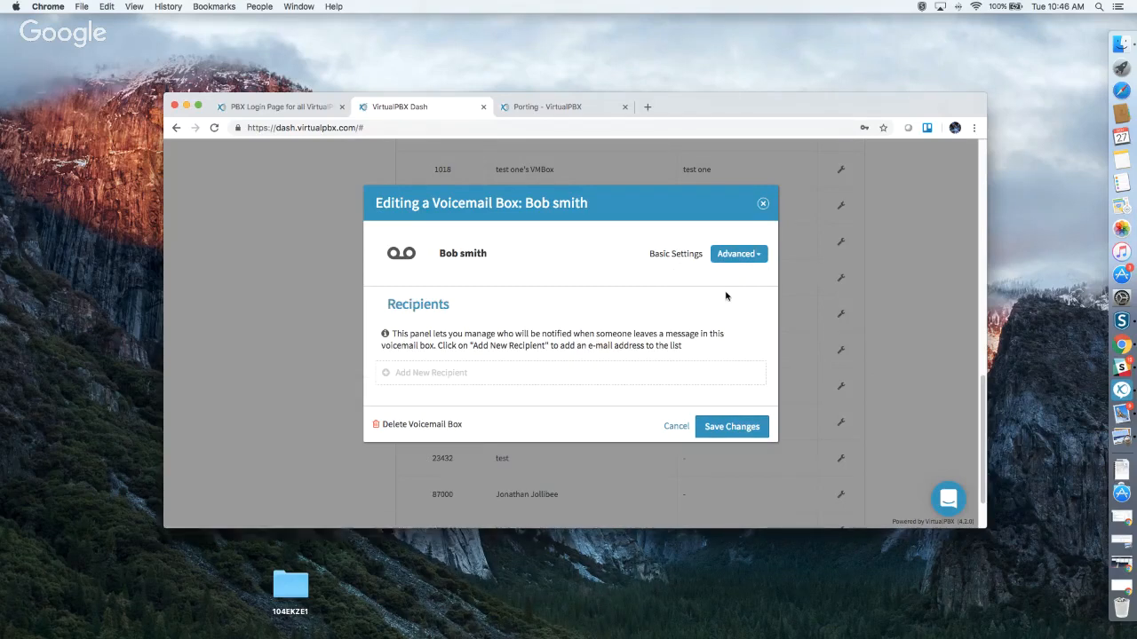
left_click(428, 373)
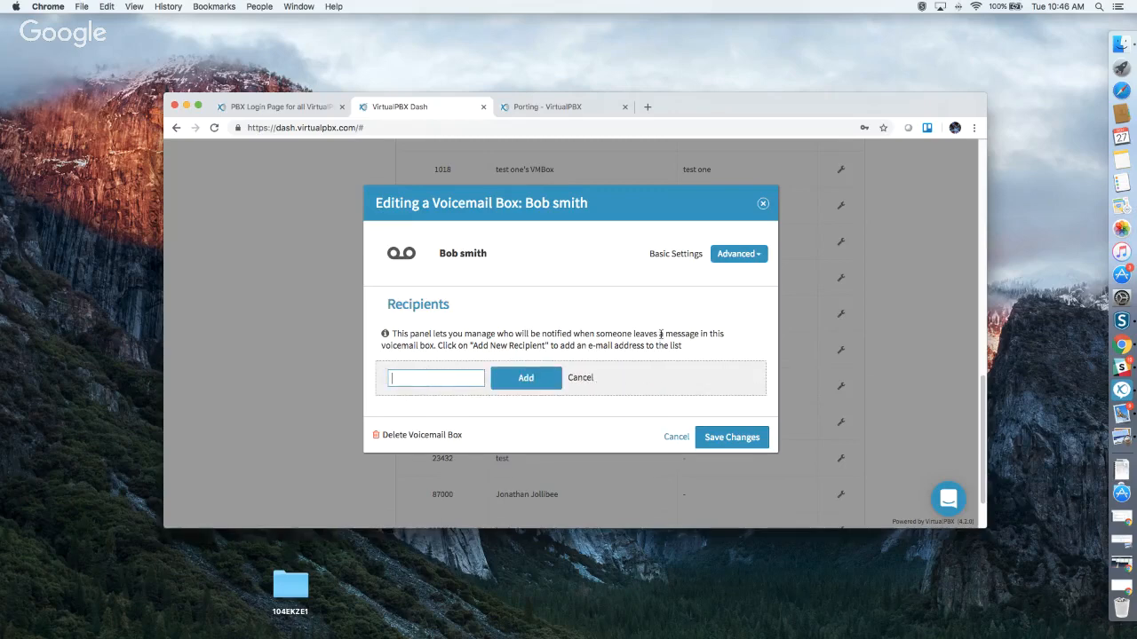
left_click(733, 258)
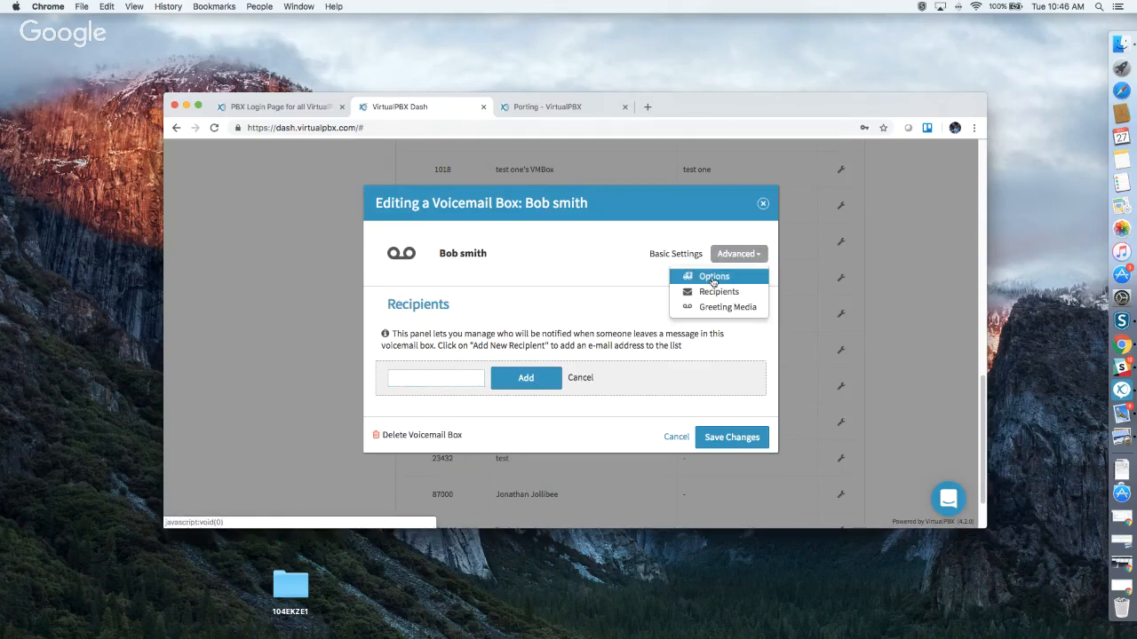
Enable Delete after Notification and Already Setup in box 10005's Options, then save.
left_click(714, 278)
scroll(660, 350, "down", 2)
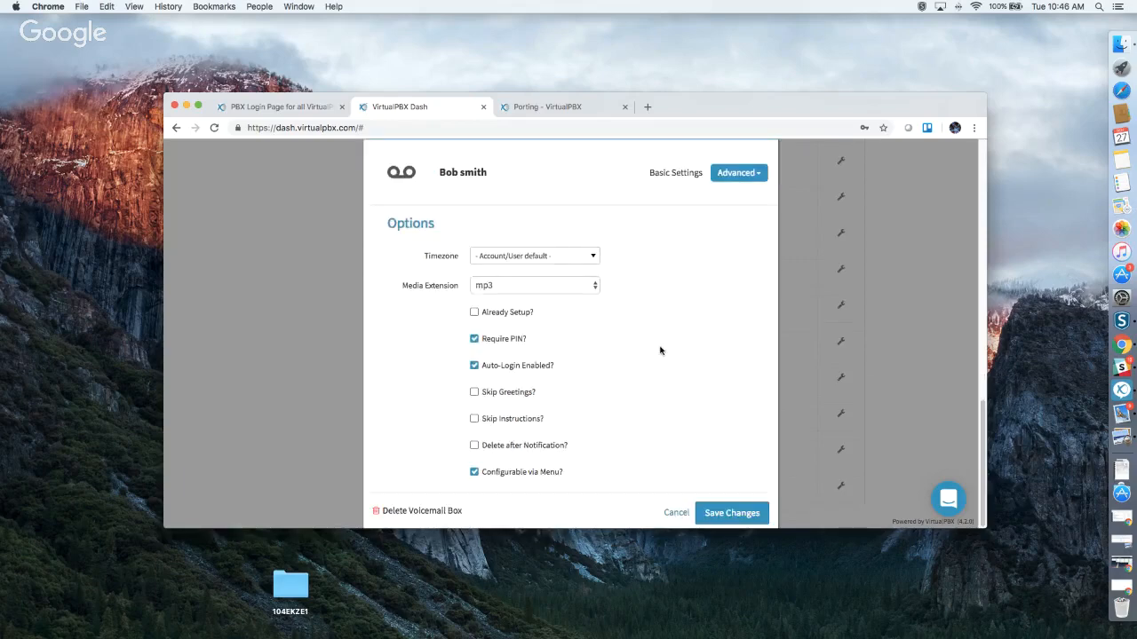
left_click(474, 445)
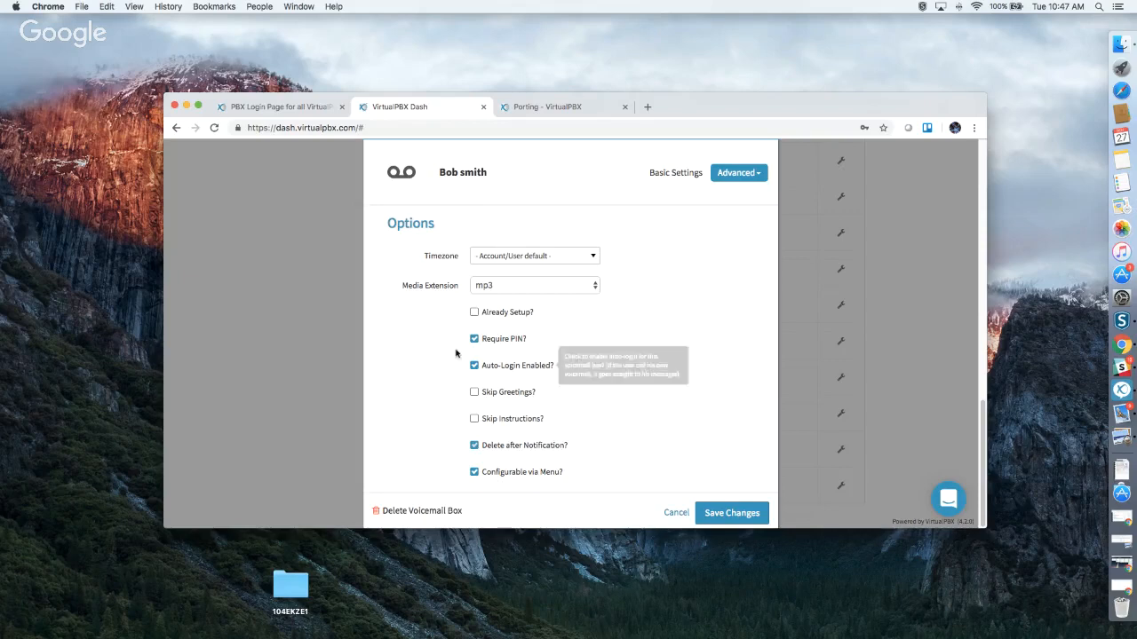
left_click(474, 314)
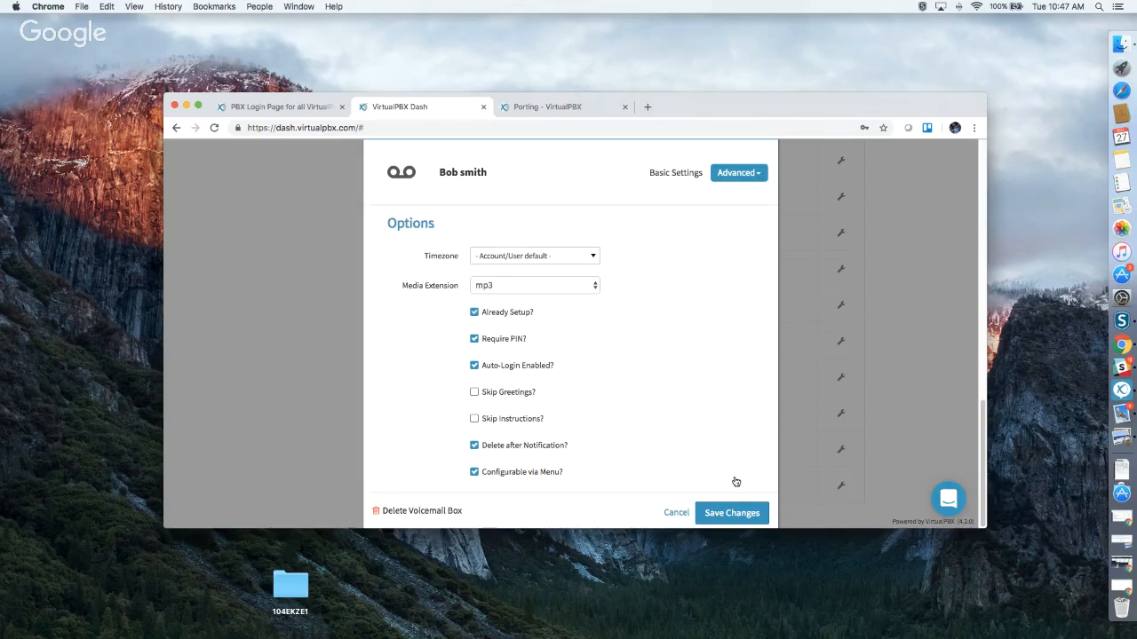
left_click(735, 515)
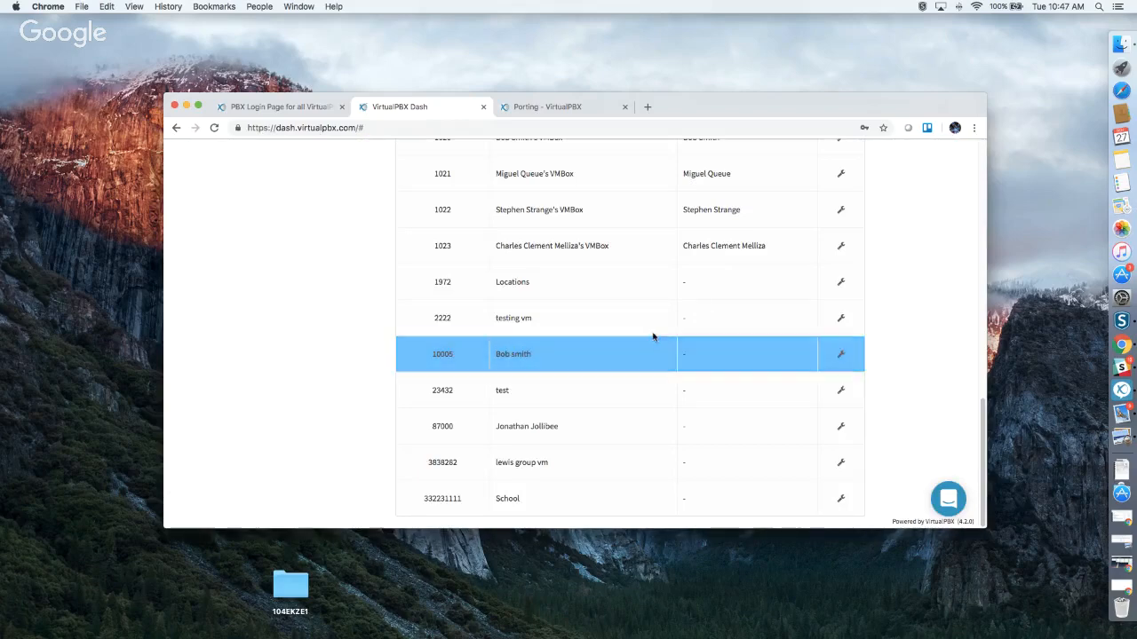
Go to the Agents page and dismiss the new-agent form without creating anyone.
scroll(649, 404, "up", 15)
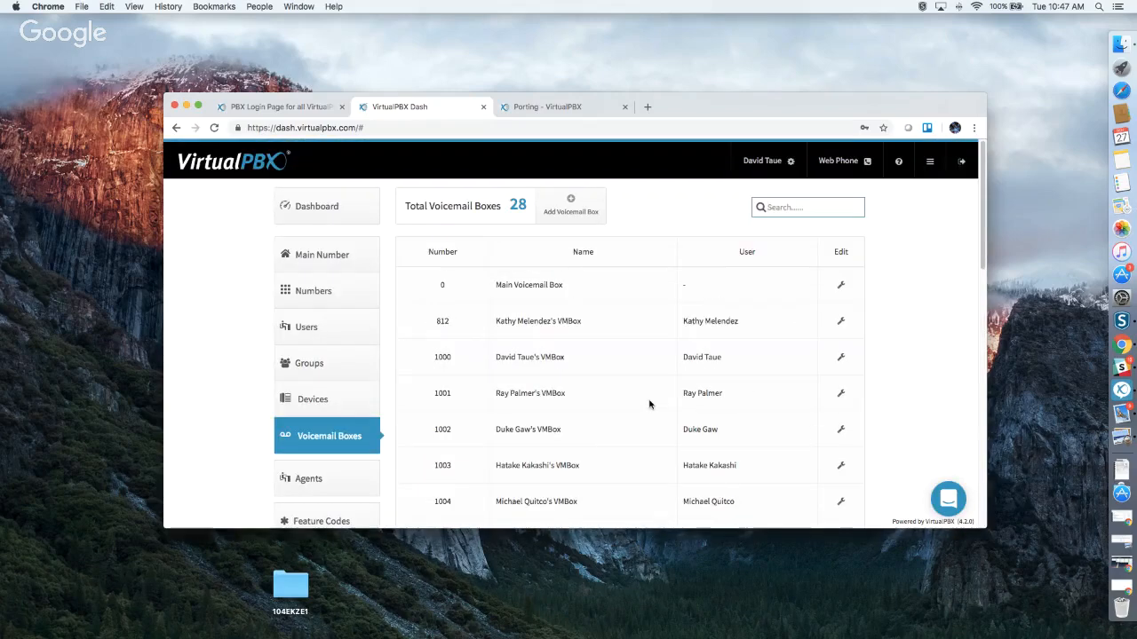
scroll(650, 404, "down", 5)
scroll(612, 390, "up", 2)
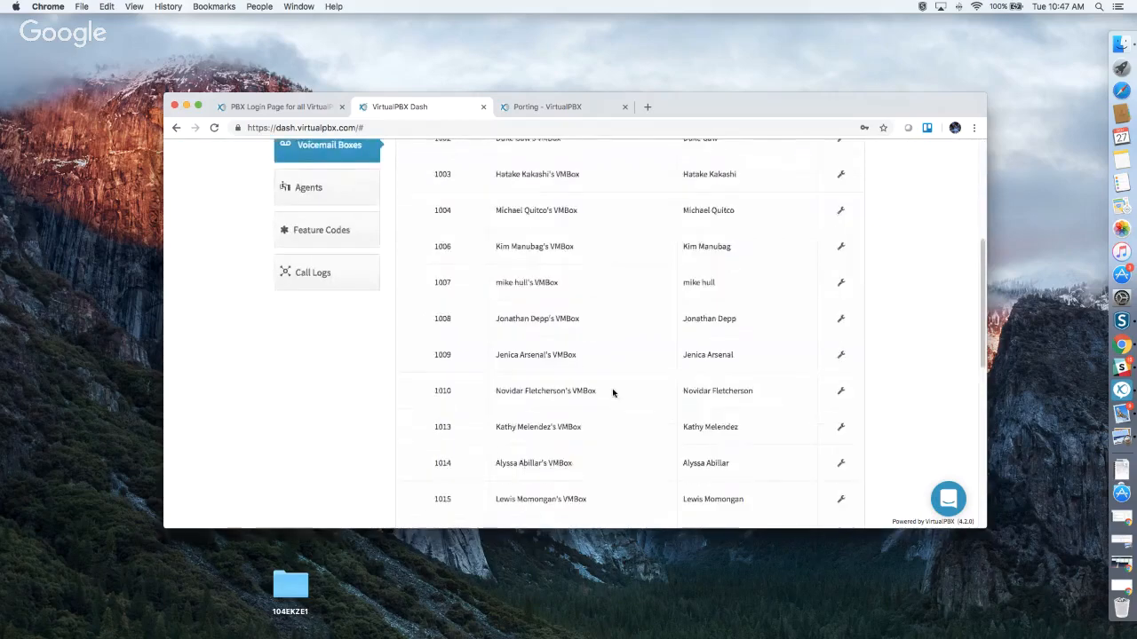
scroll(612, 393, "up", 3)
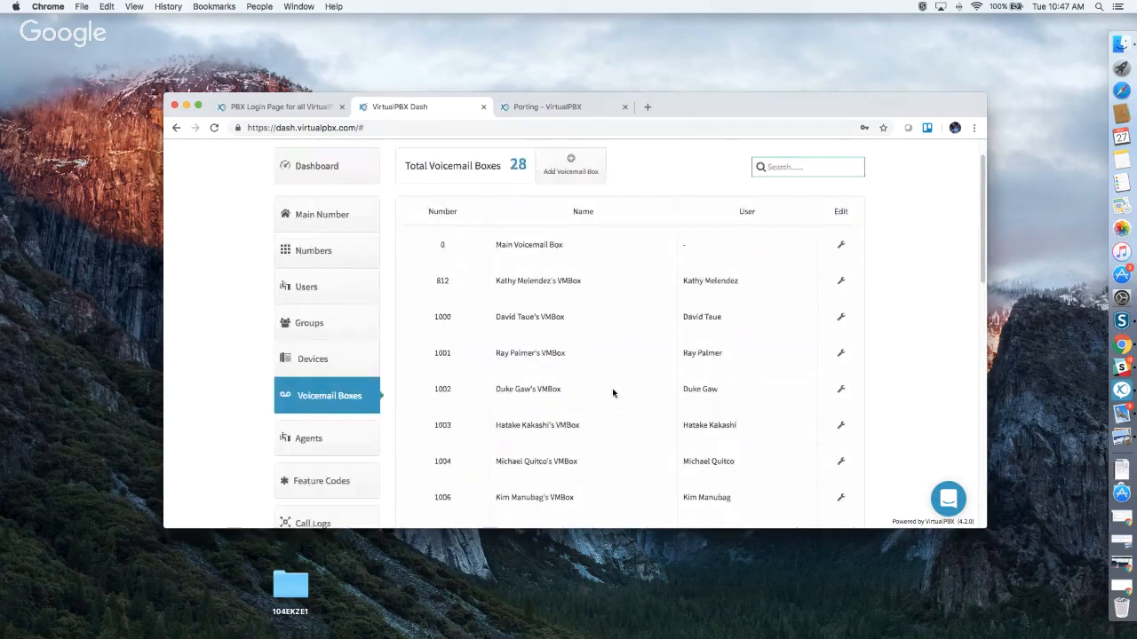
left_click(345, 439)
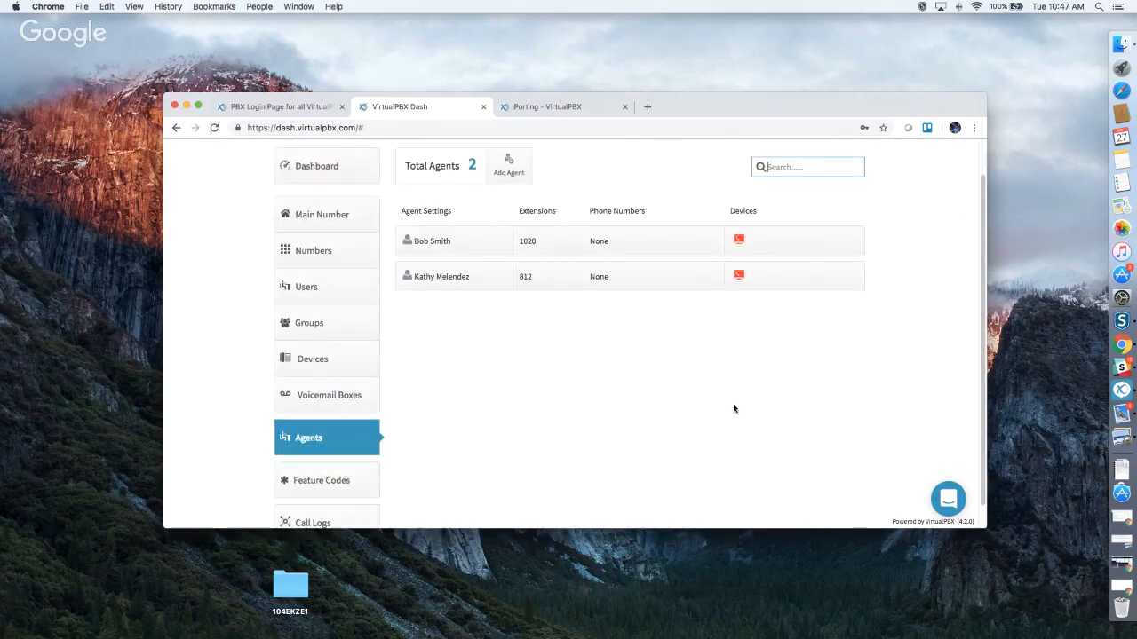
left_click(509, 165)
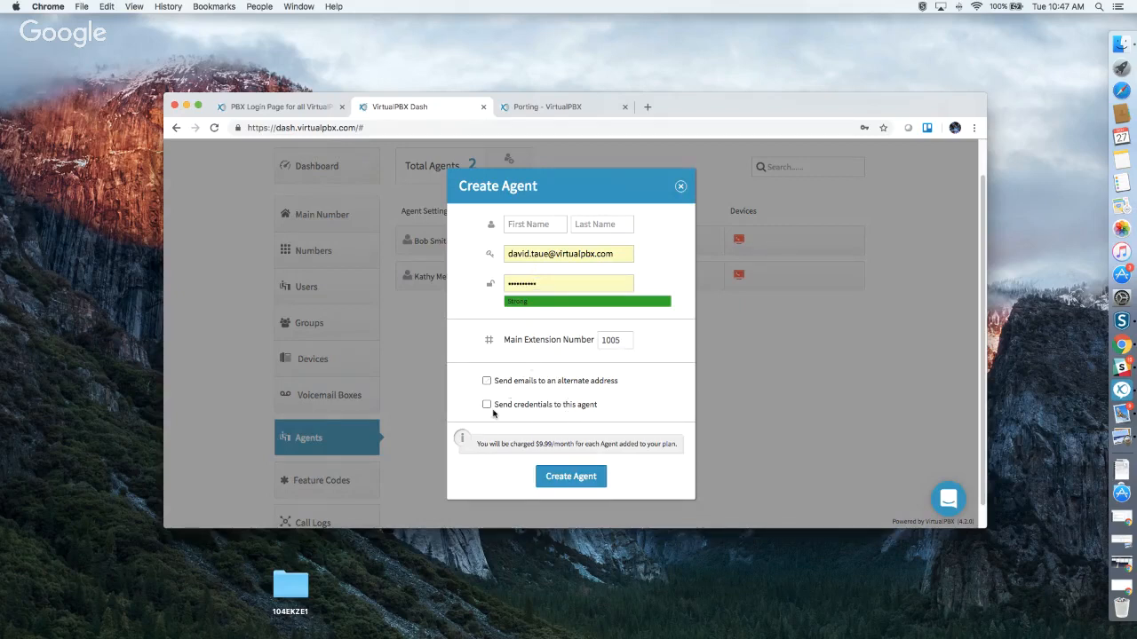
left_click(679, 187)
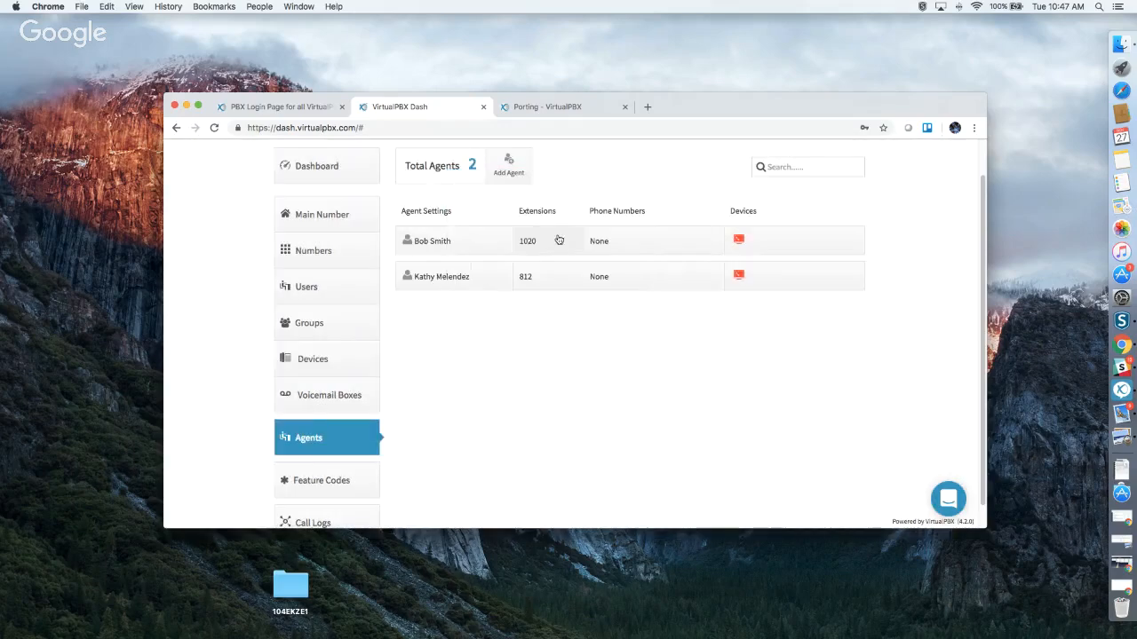
Expand the first agent, keep its role as User, and collapse it again.
left_click(456, 244)
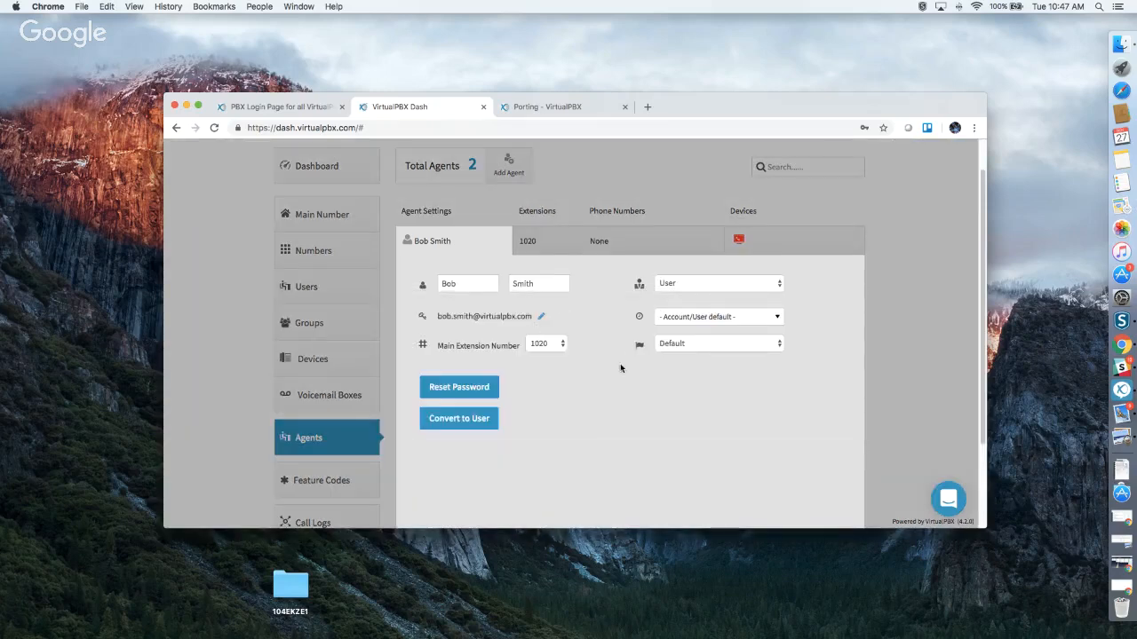
left_click(709, 283)
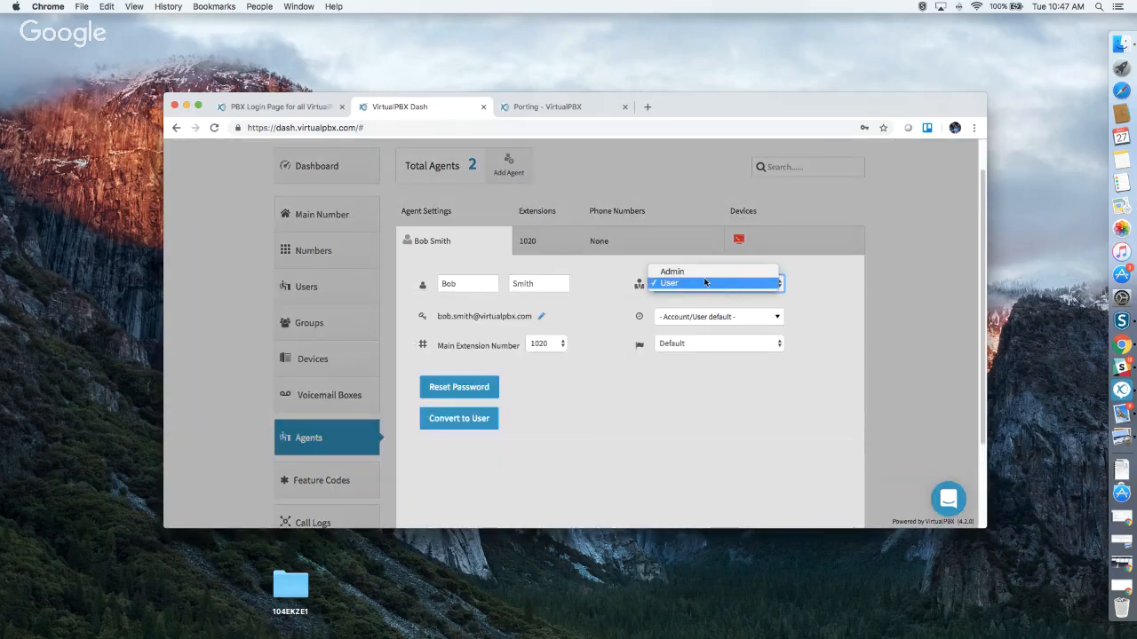
left_click(686, 415)
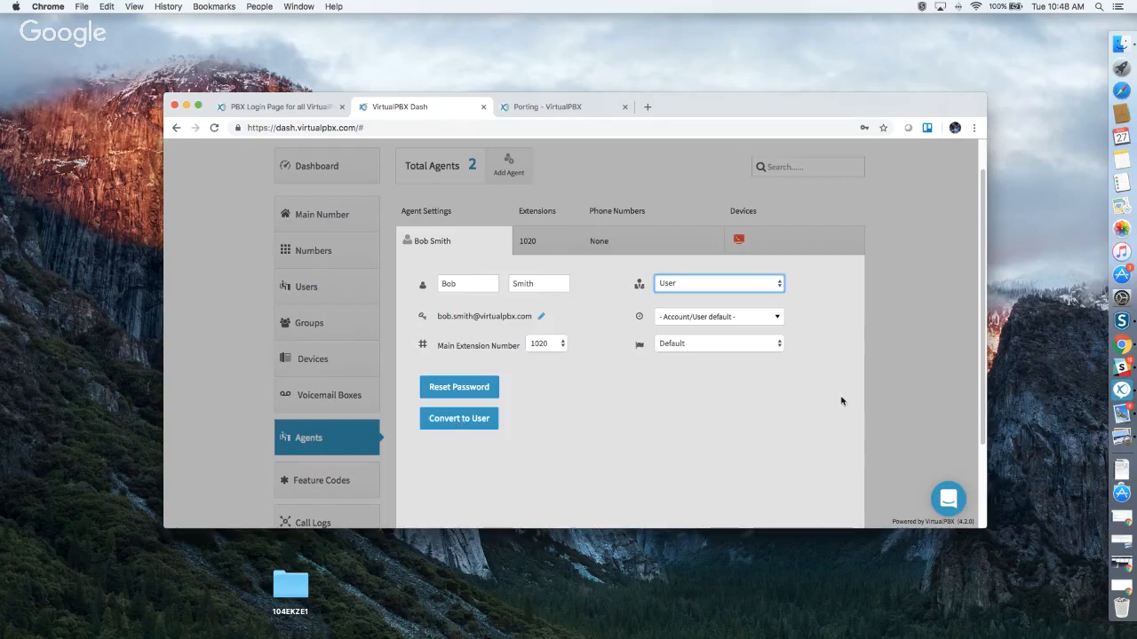
left_click(908, 353)
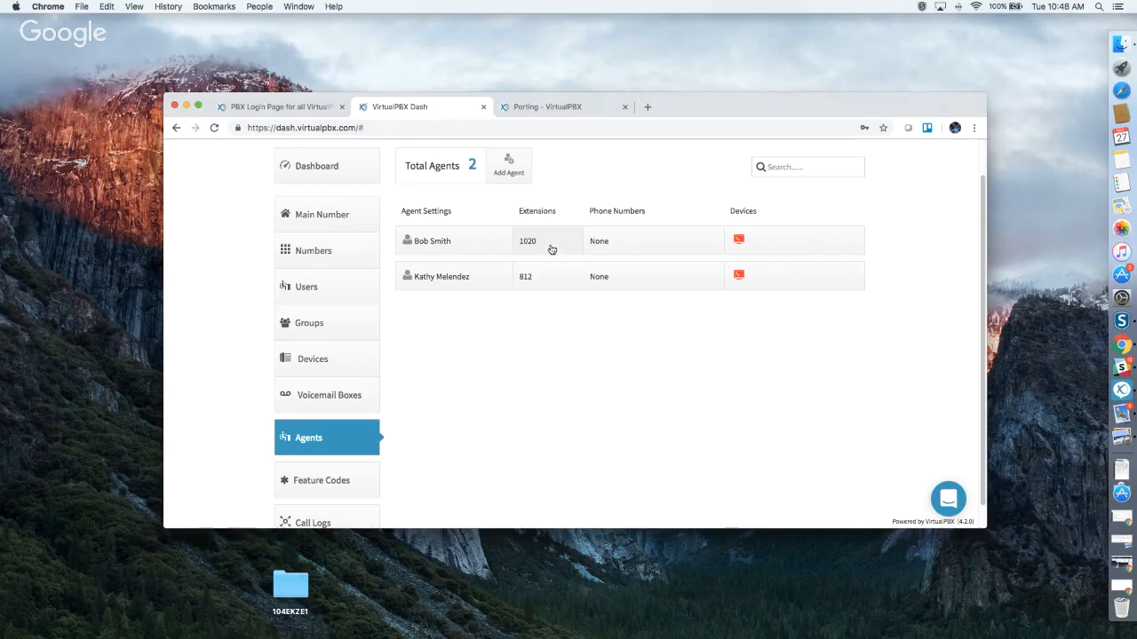
Browse the first agent's spare-device and new-device options without assigning any, then go to Feature Codes.
left_click(765, 245)
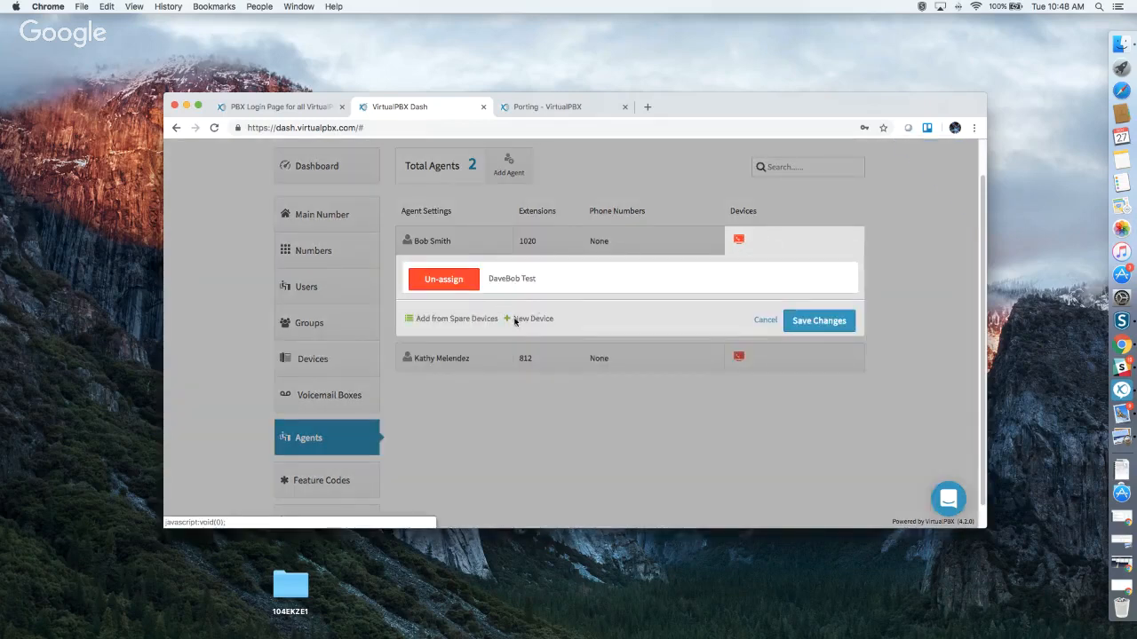
left_click(456, 324)
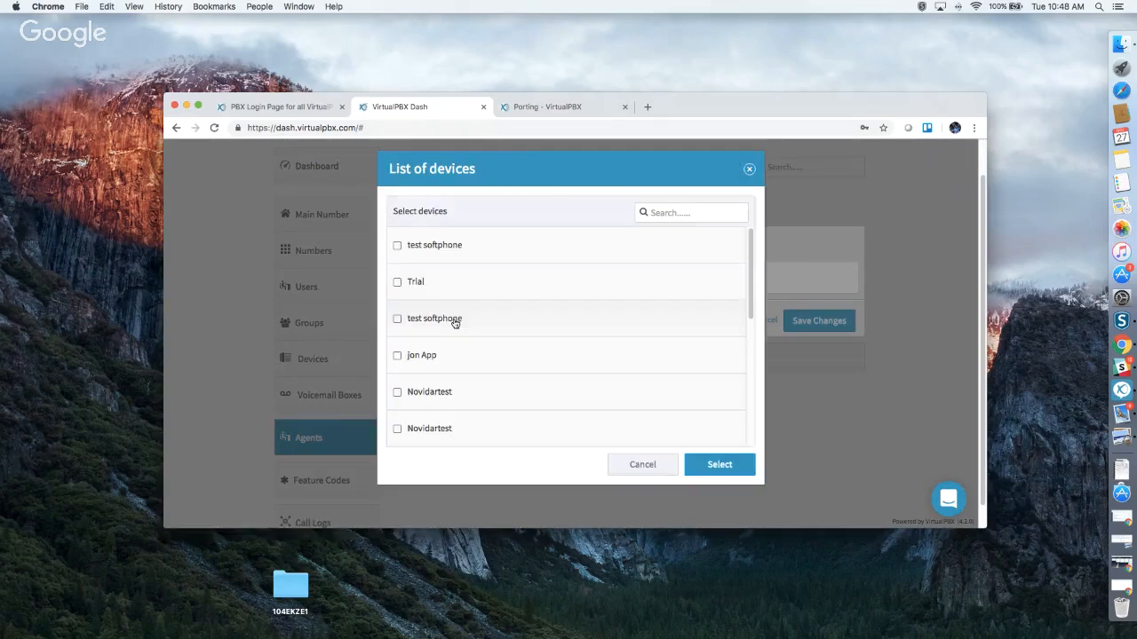
scroll(520, 324, "down", 4)
scroll(521, 323, "down", 3)
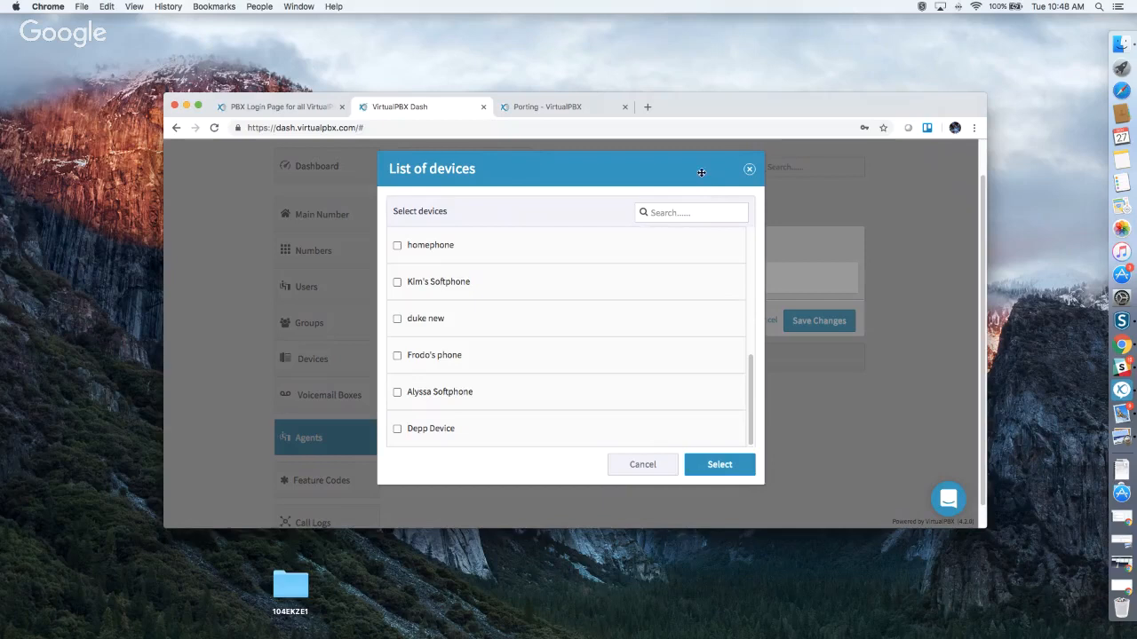
left_click(749, 169)
left_click(535, 319)
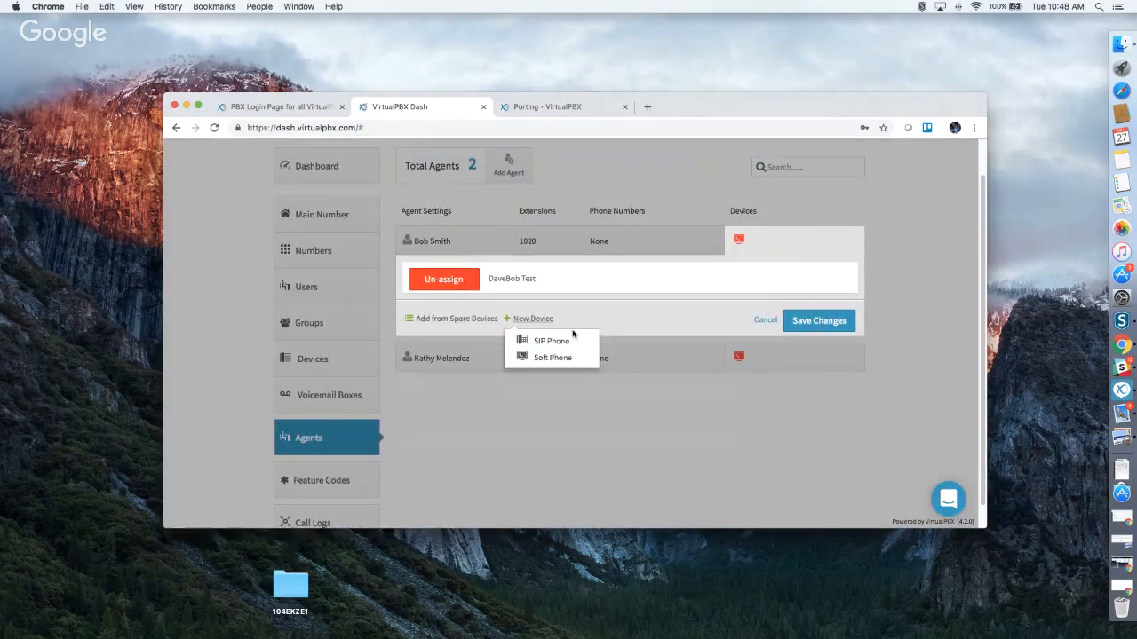
left_click(701, 433)
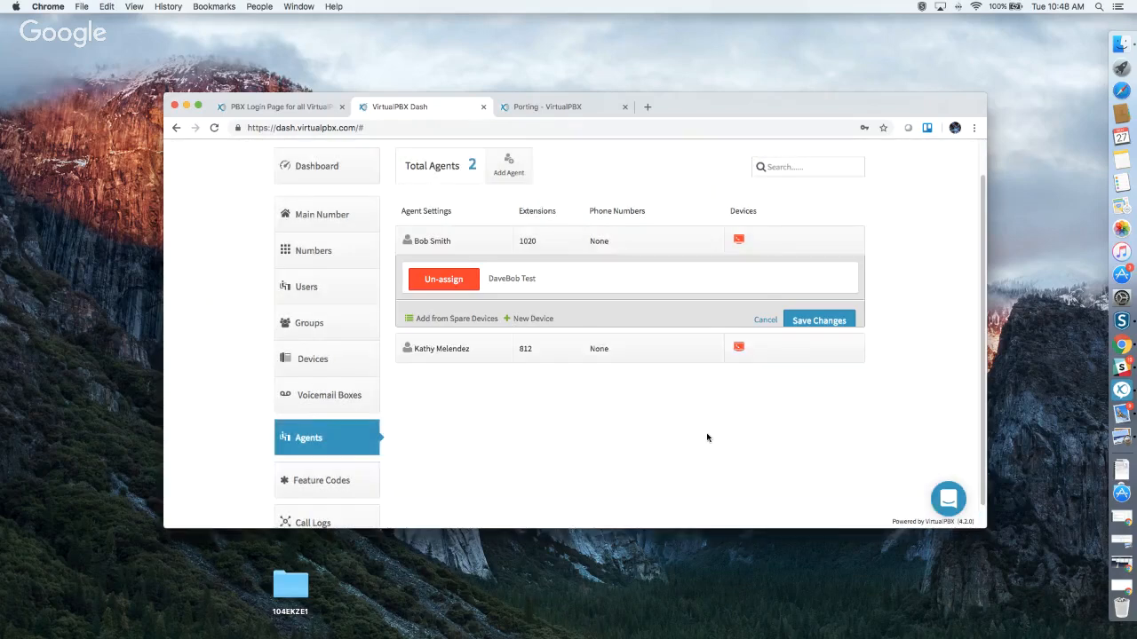
scroll(520, 415, "down", 1)
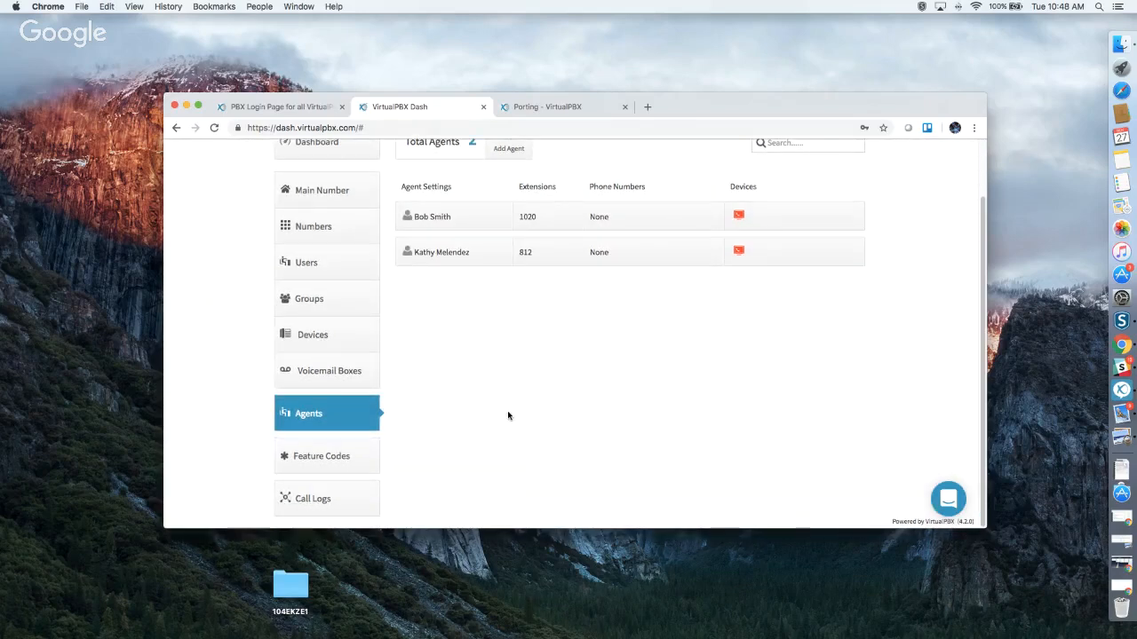
left_click(308, 460)
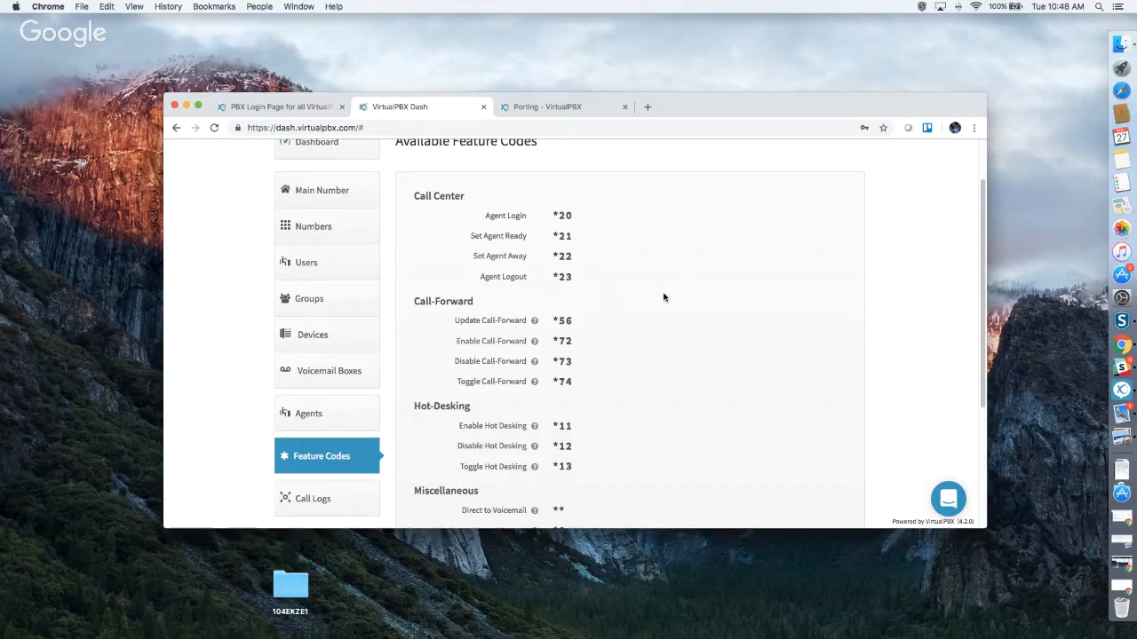
scroll(663, 298, "down", 3)
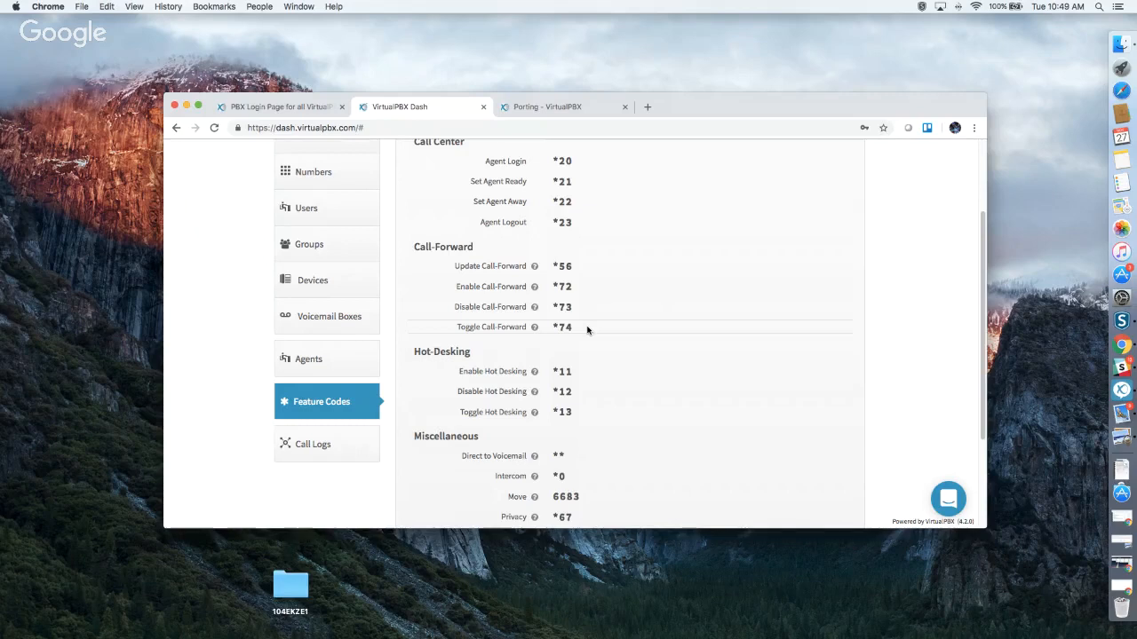
scroll(587, 330, "down", 2)
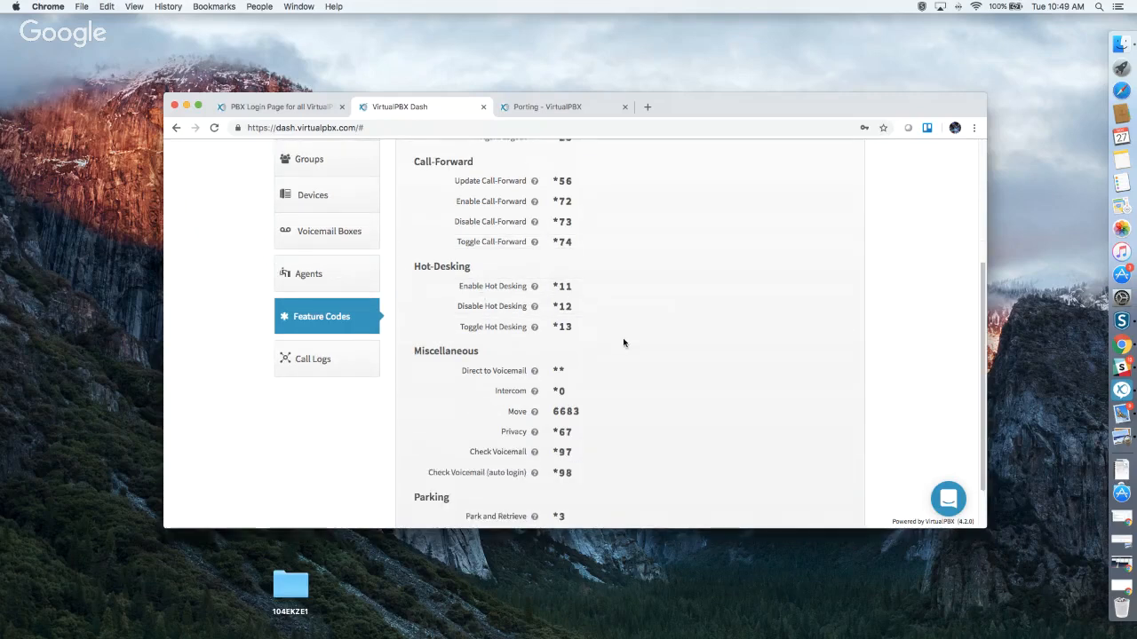
scroll(633, 346, "down", 1)
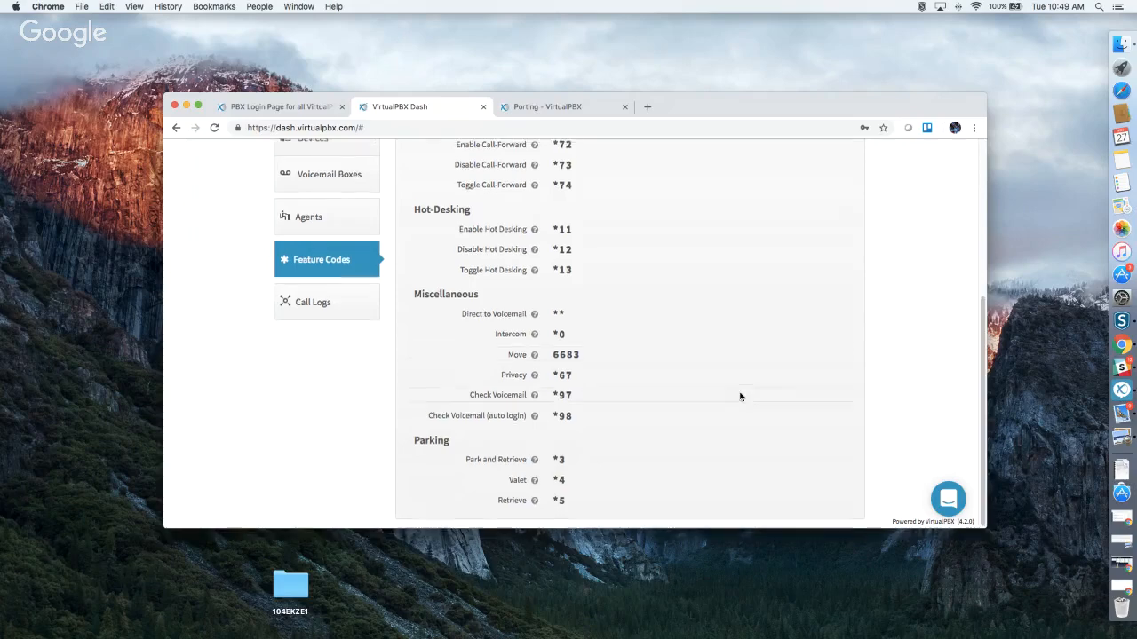
scroll(741, 396, "up", 5)
scroll(741, 396, "down", 4)
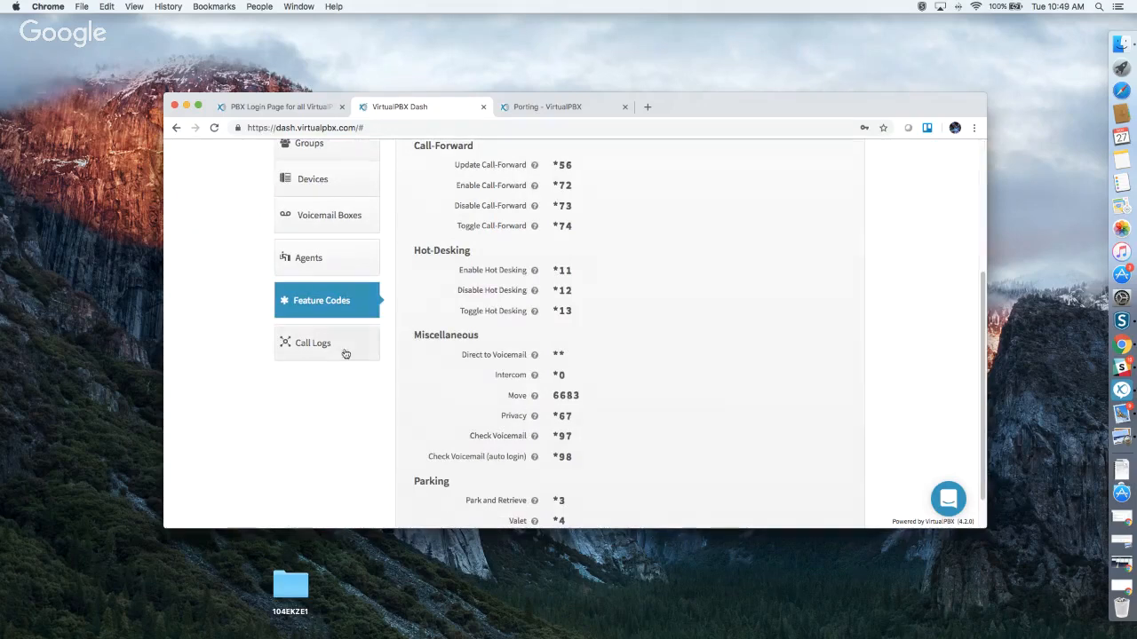
Open Call Logs, inspect one of today's calls in Call Log Details, then close the details.
left_click(312, 343)
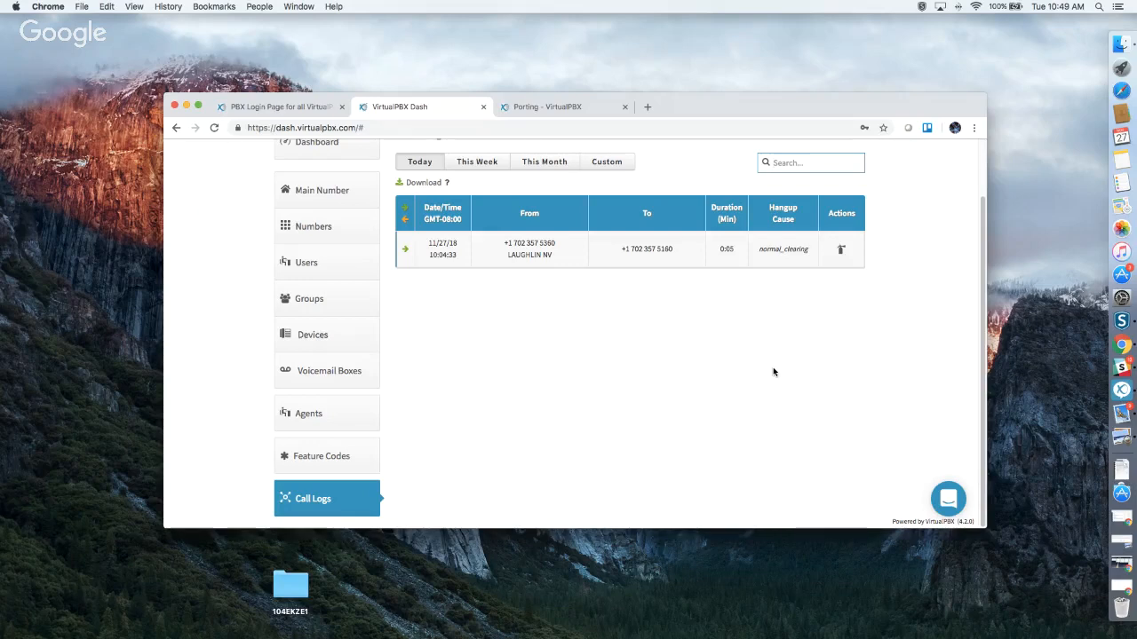
left_click(830, 246)
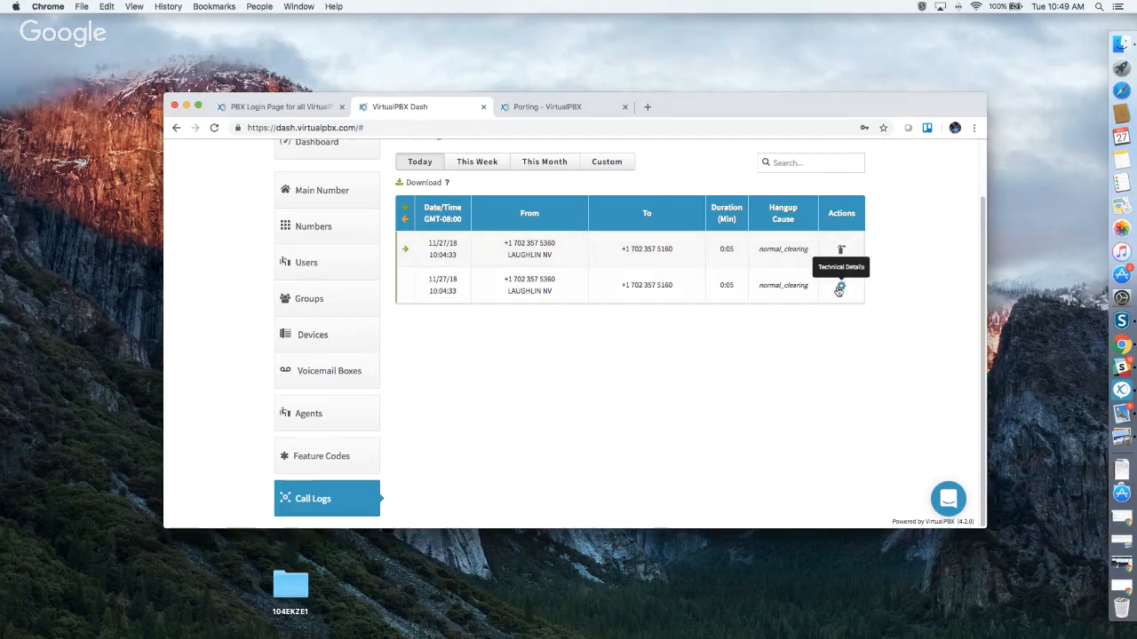
left_click(841, 285)
scroll(695, 333, "down", 15)
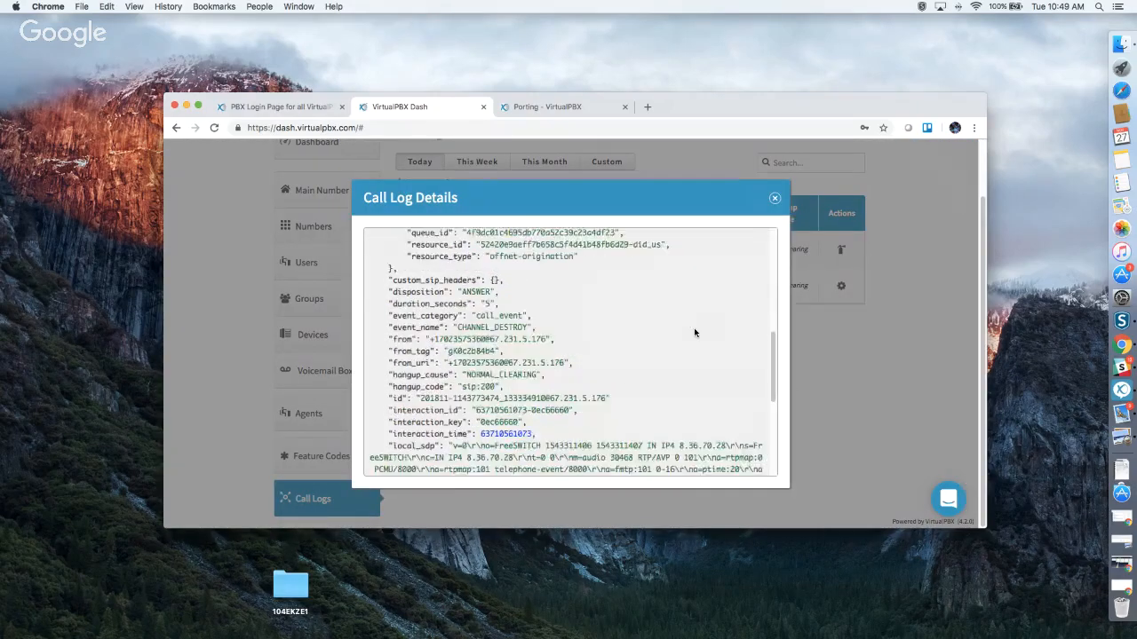
left_click(773, 198)
scroll(740, 391, "up", 2)
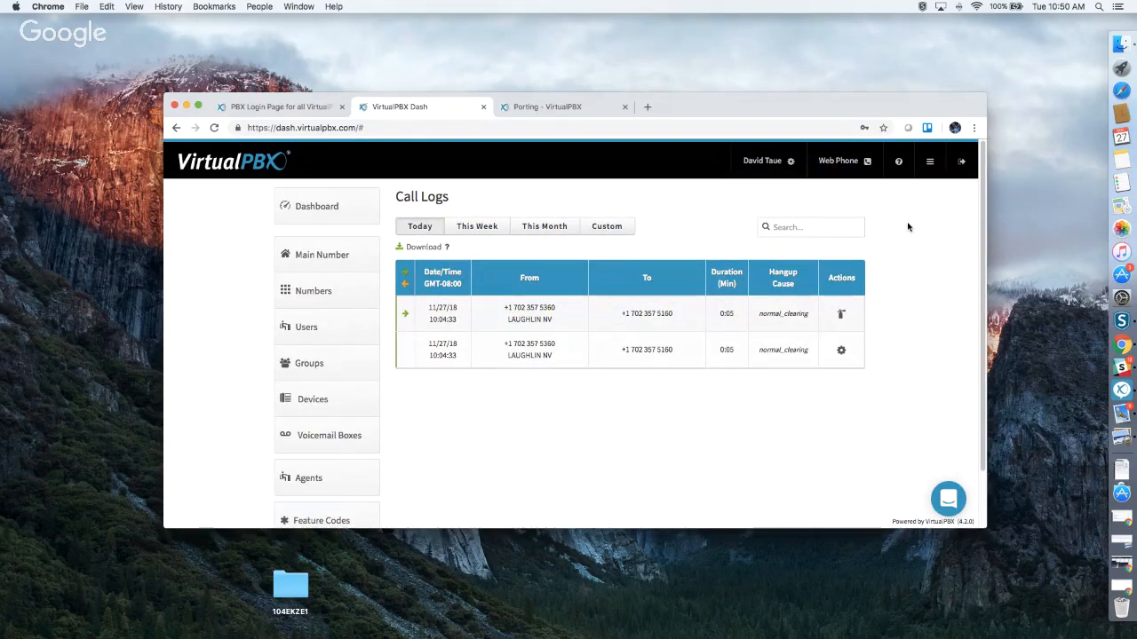
From the Queues list, start a new queue named 'Thanksgiving'.
left_click(931, 163)
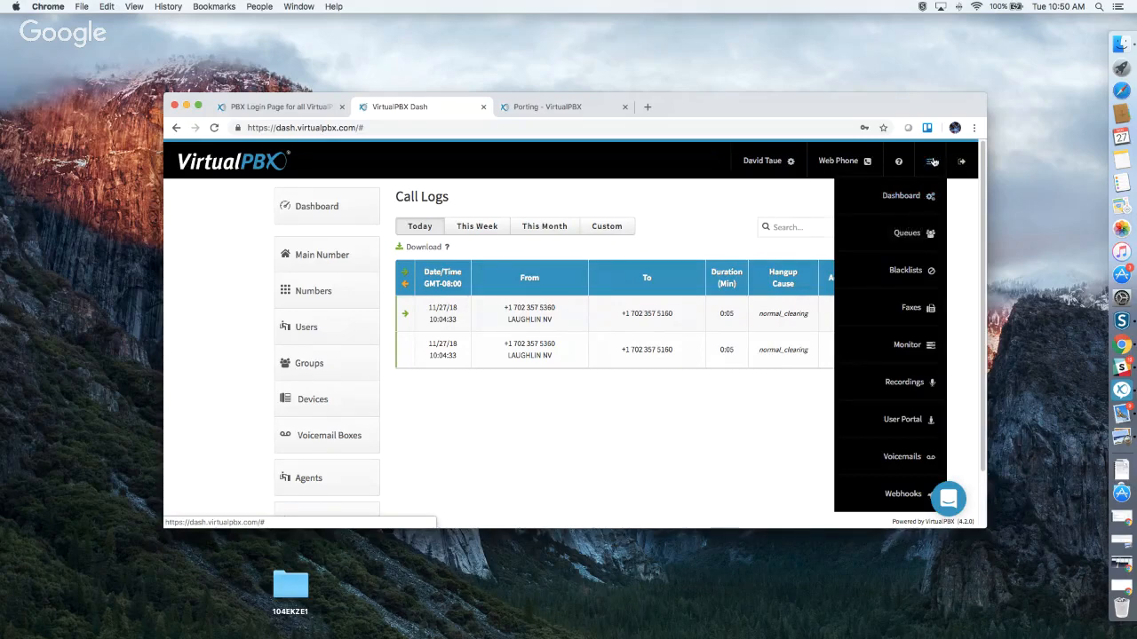
left_click(911, 233)
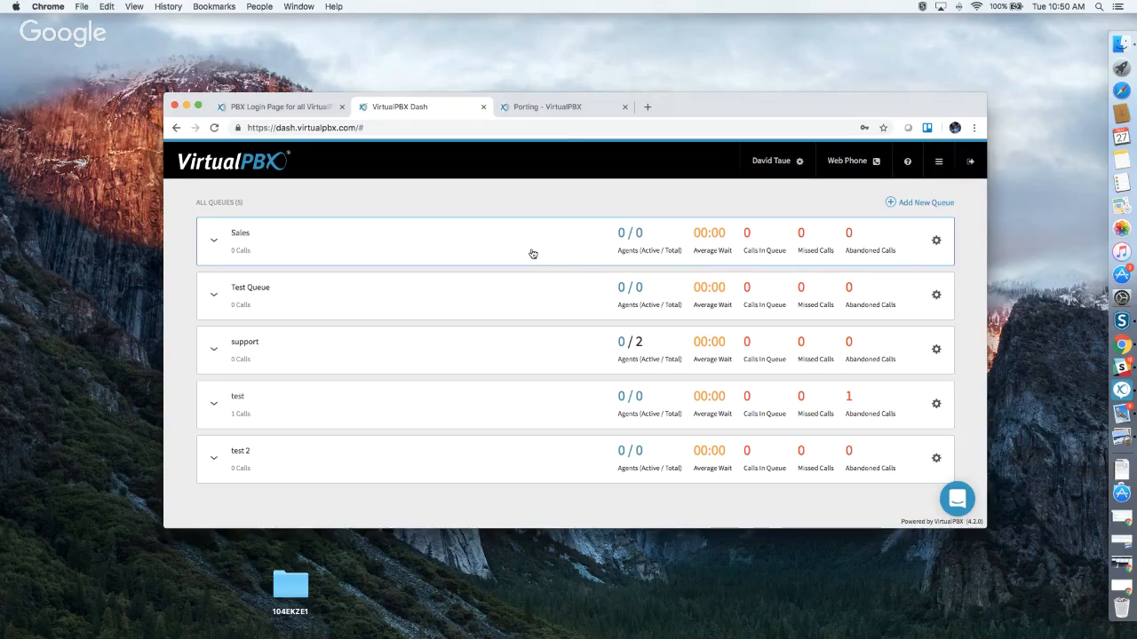
left_click(905, 204)
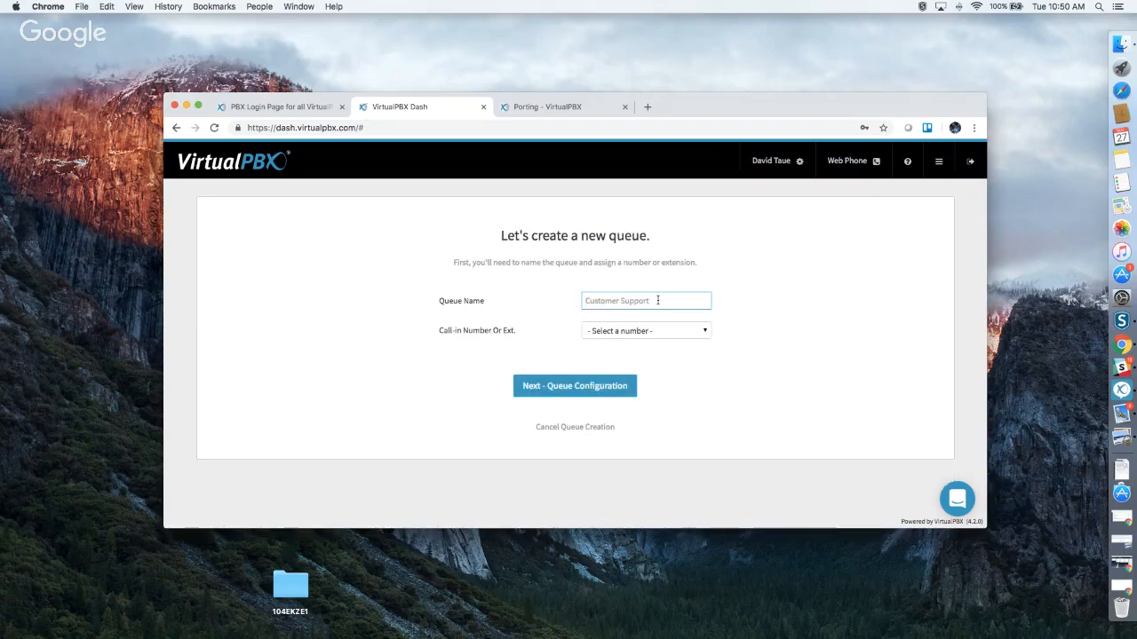
type("Thanksgiving")
left_click(672, 333)
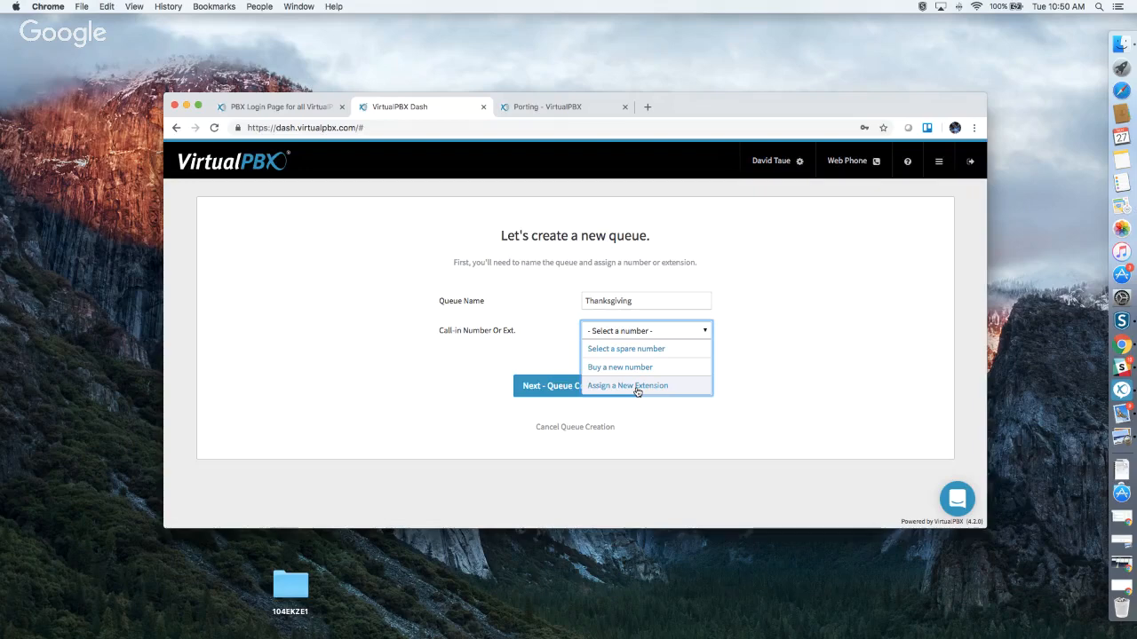
left_click(644, 352)
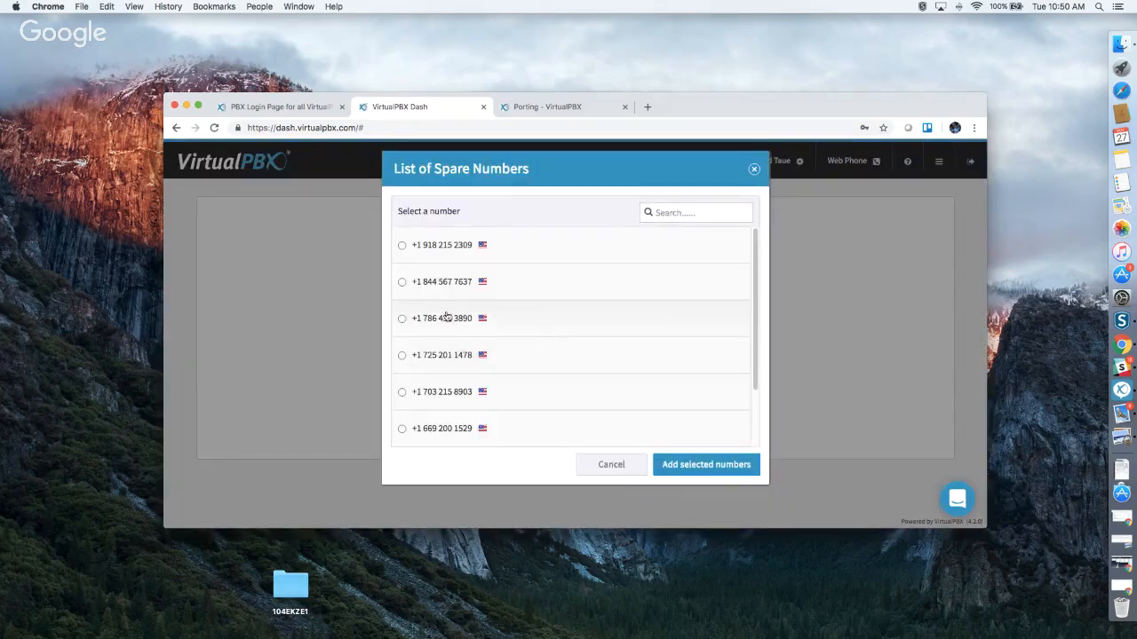
left_click(402, 318)
left_click(663, 461)
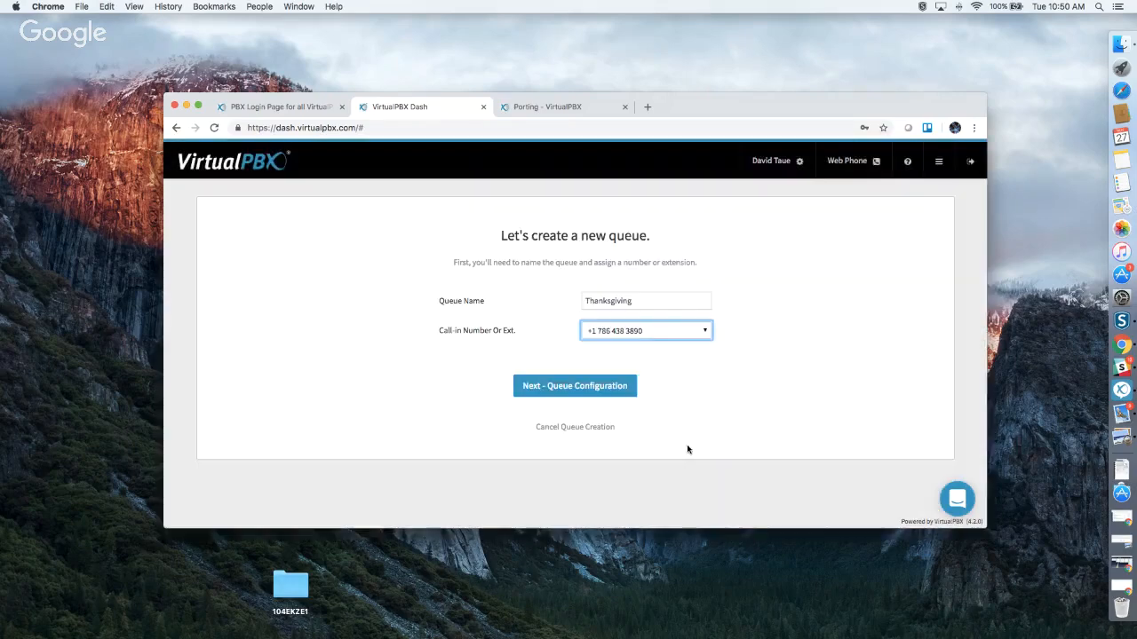
left_click(579, 388)
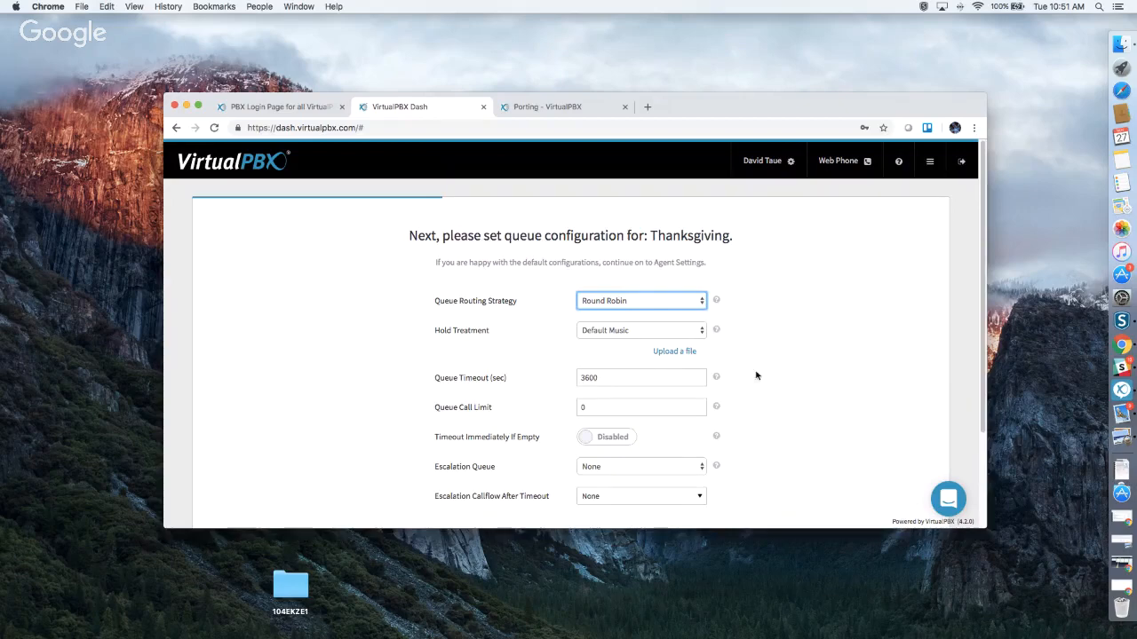
Keep Round Robin routing and Default Music hold audio after reviewing the alternatives.
scroll(782, 343, "down", 1)
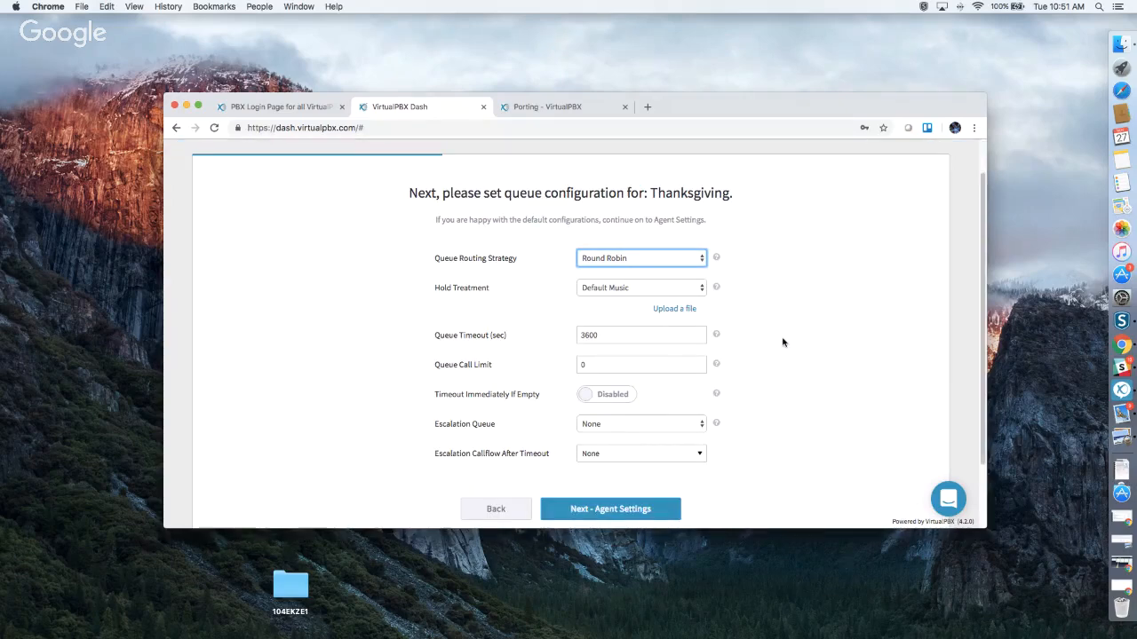
left_click(636, 263)
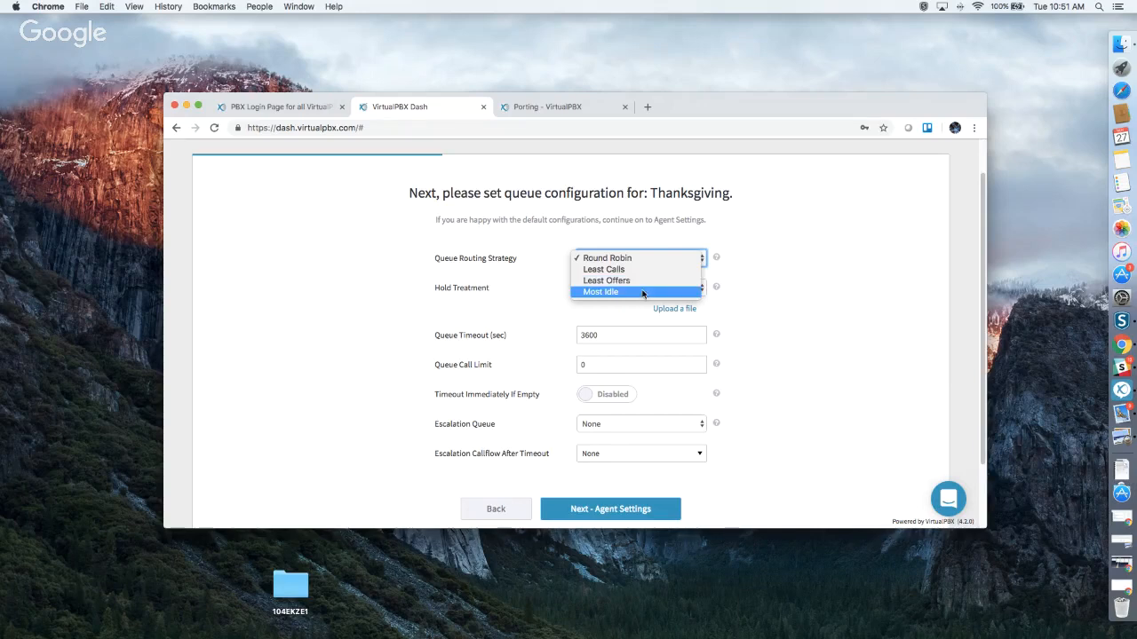
left_click(787, 280)
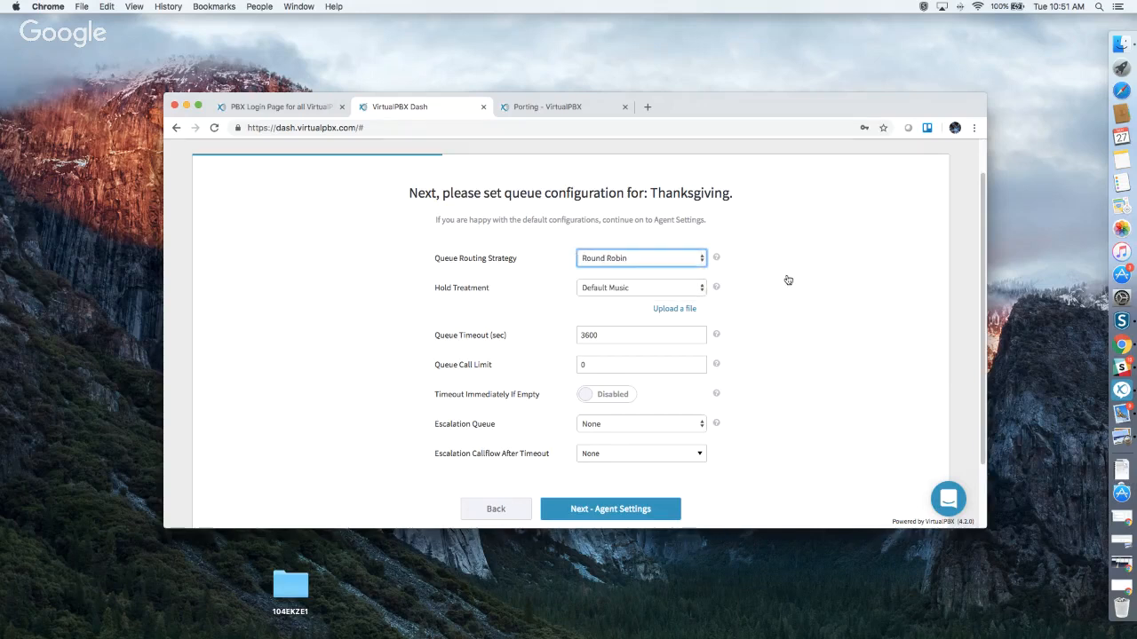
left_click(648, 292)
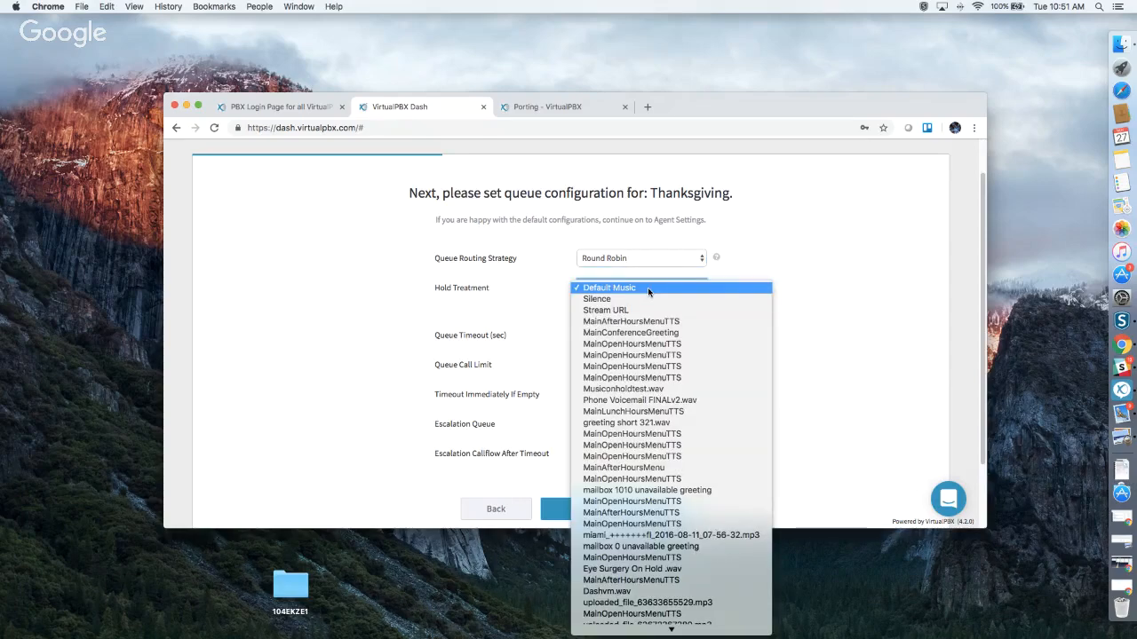
scroll(673, 383, "down", 2)
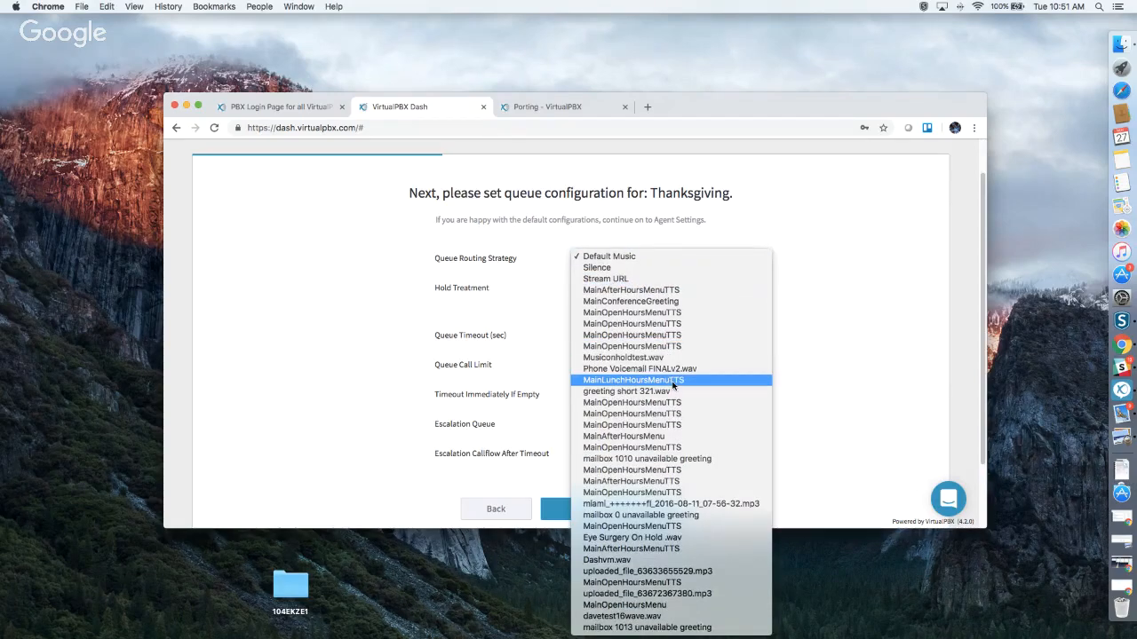
left_click(838, 310)
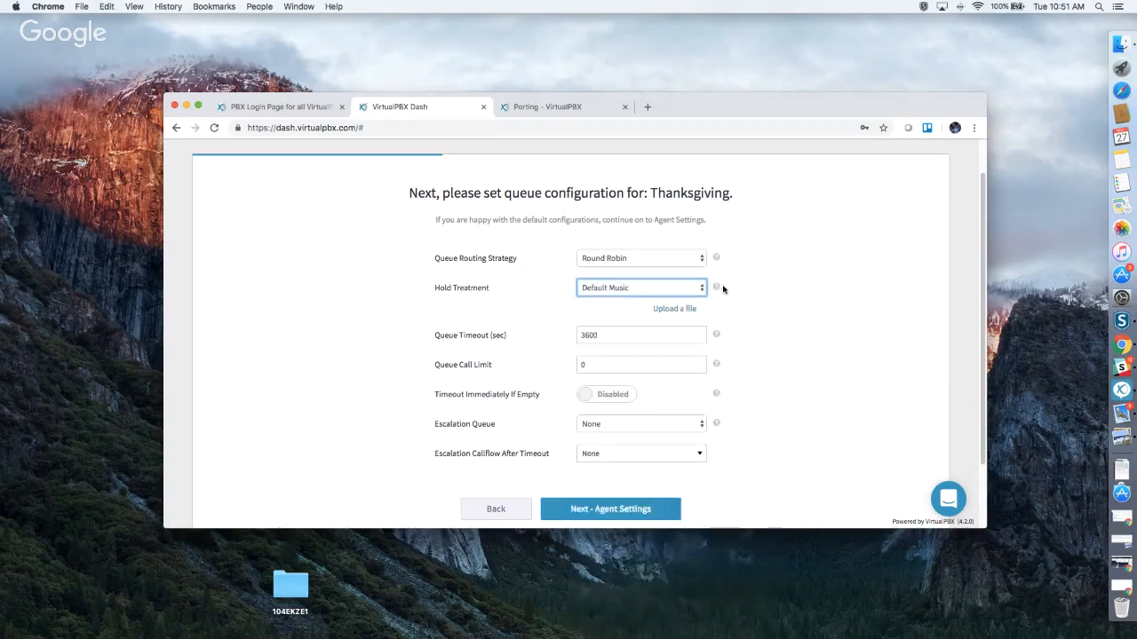
left_click(681, 309)
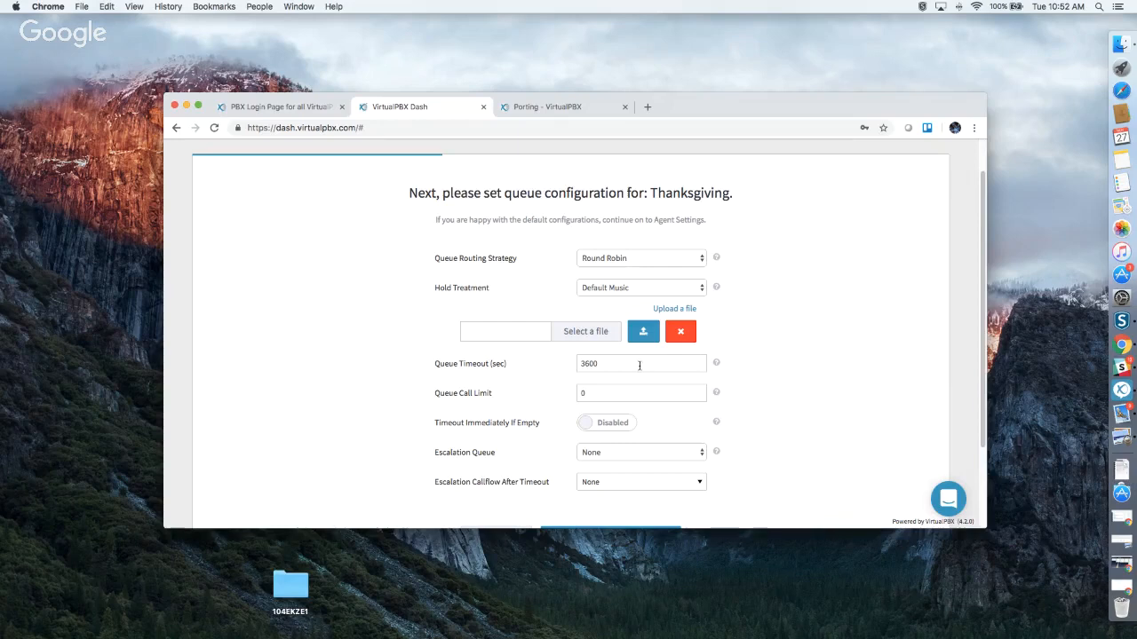
Enable Timeout Immediately If Empty for the queue.
scroll(639, 366, "down", 1)
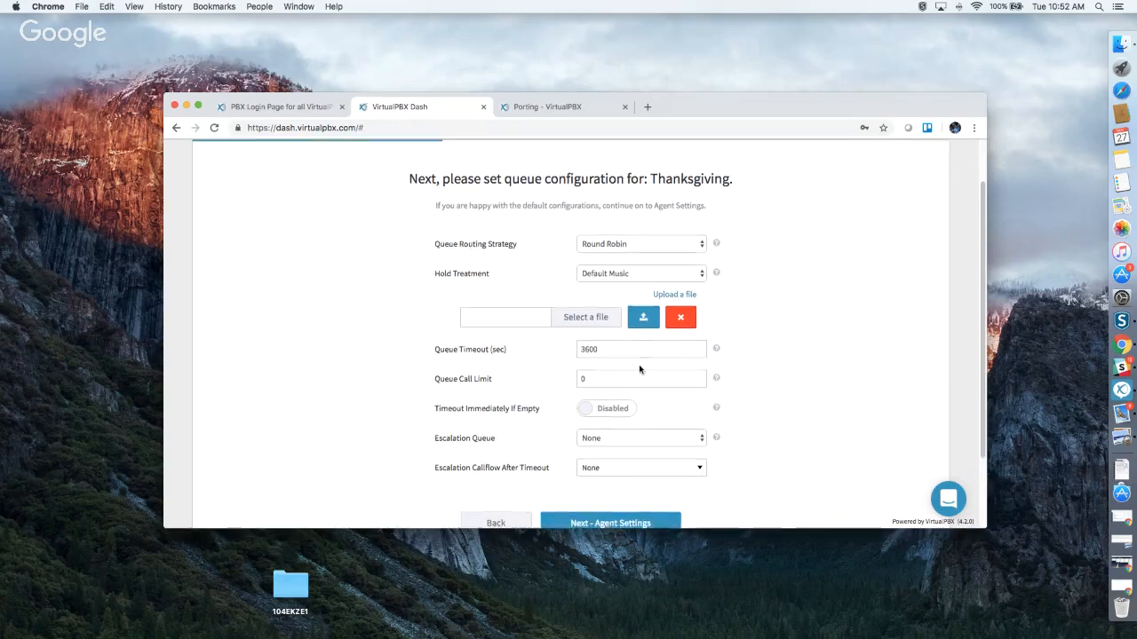
scroll(640, 368, "down", 3)
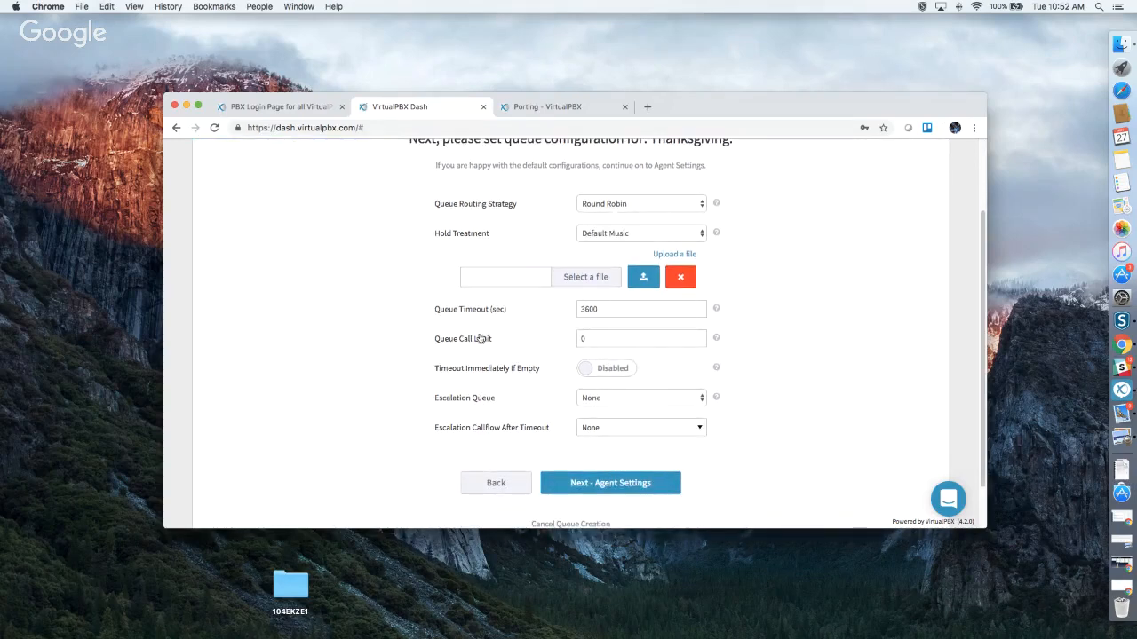
mouse_move(716, 340)
scroll(701, 363, "down", 1)
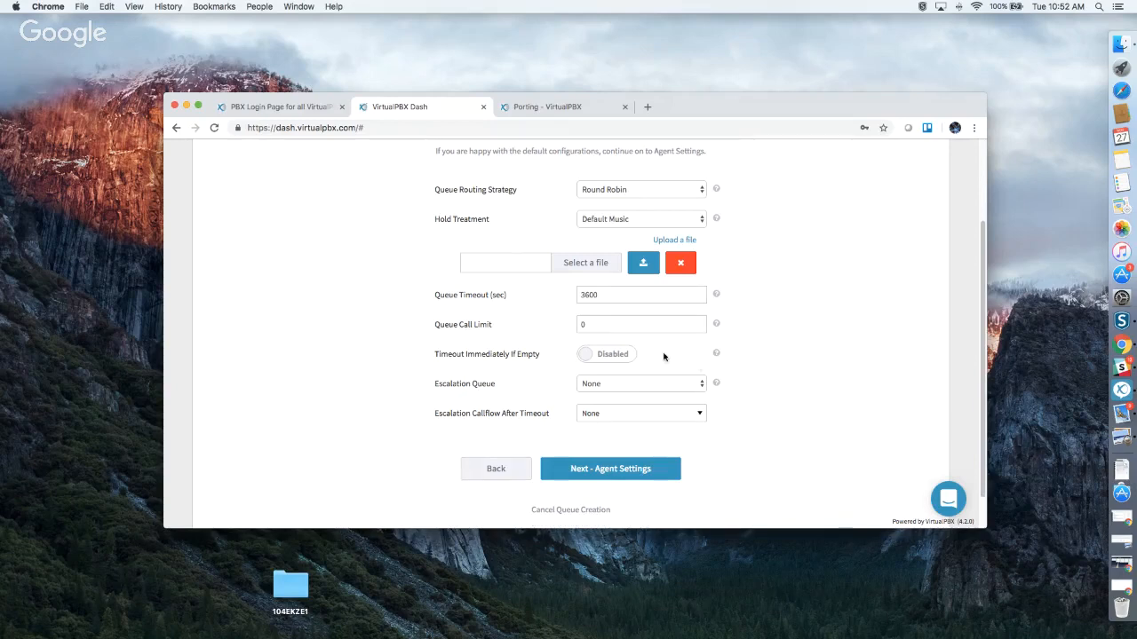
left_click(611, 358)
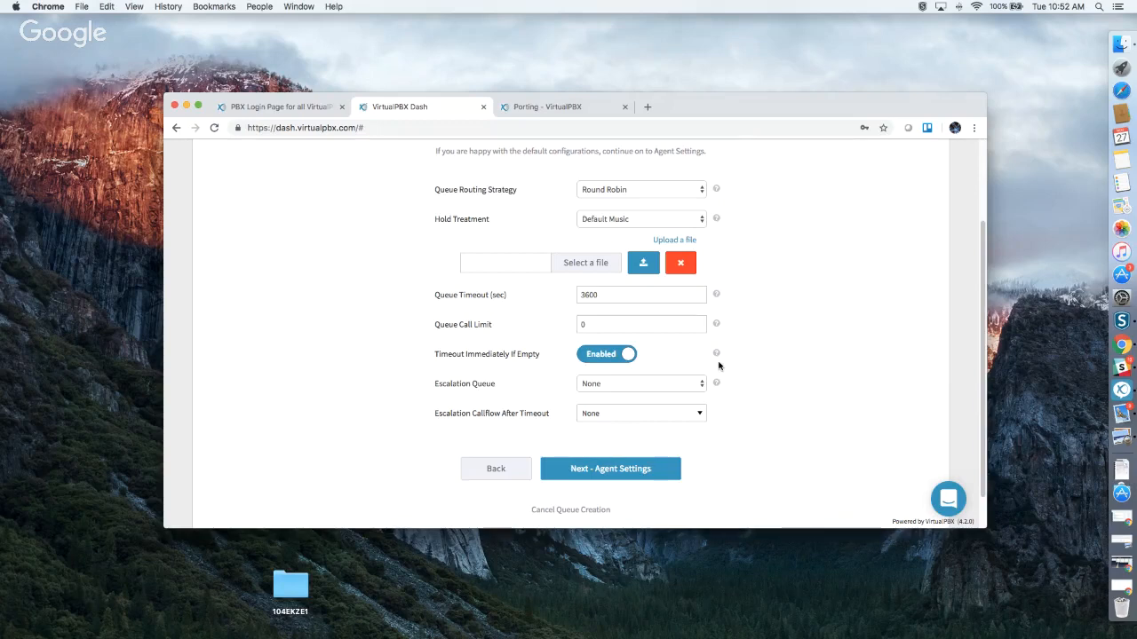
Set Escalation Callflow After Timeout to a user's voicemail box and continue to Agent Settings.
scroll(672, 376, "down", 1)
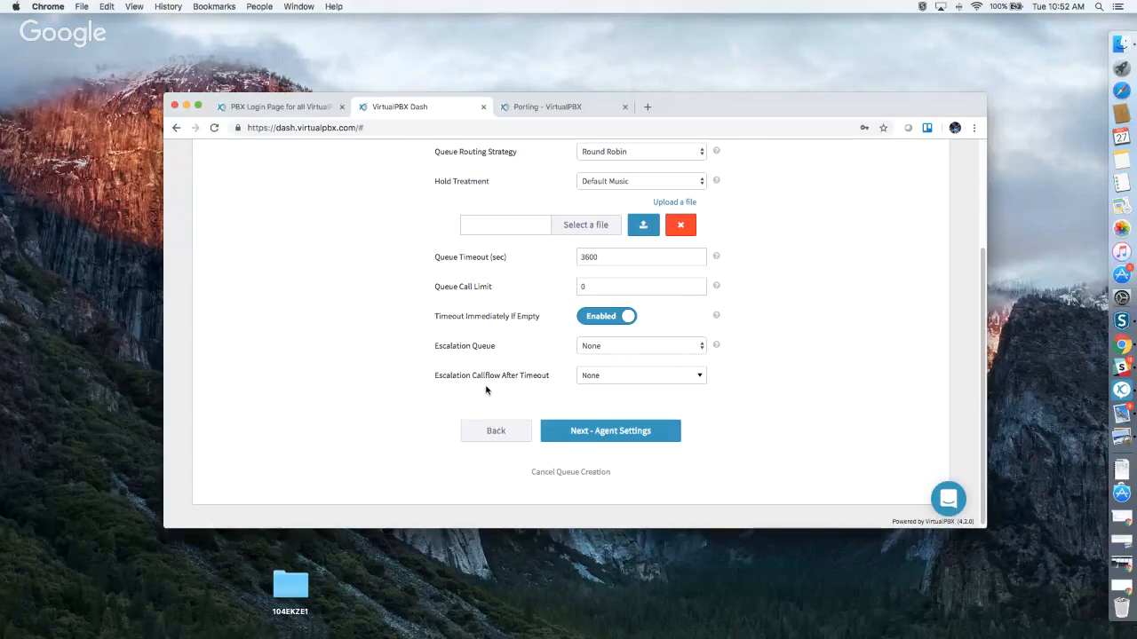
left_click(623, 378)
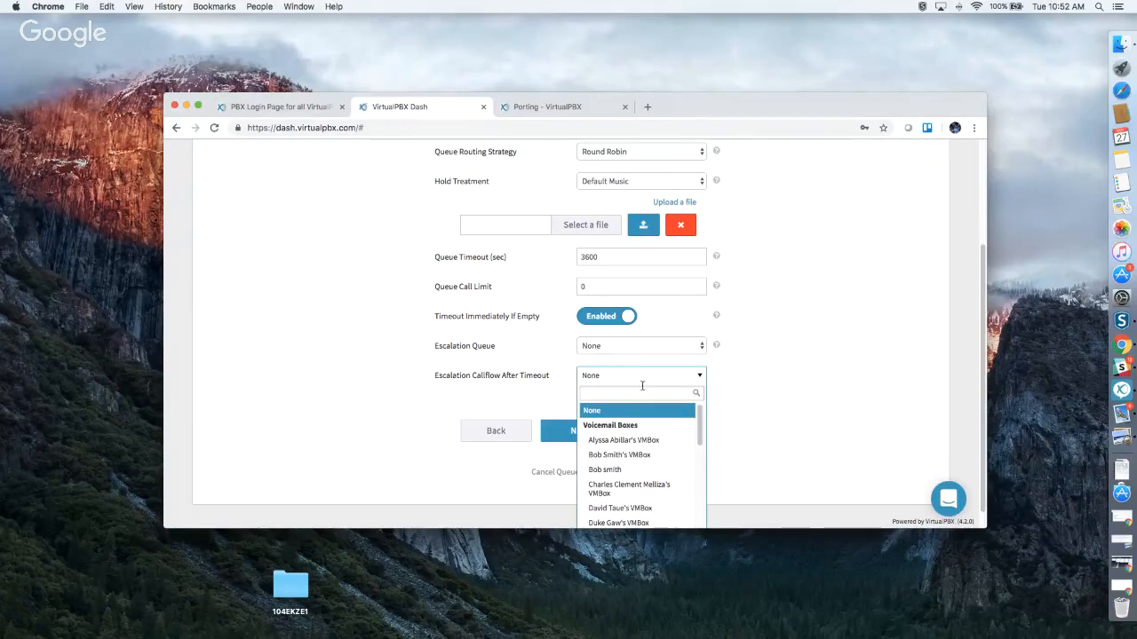
scroll(648, 437, "down", 5)
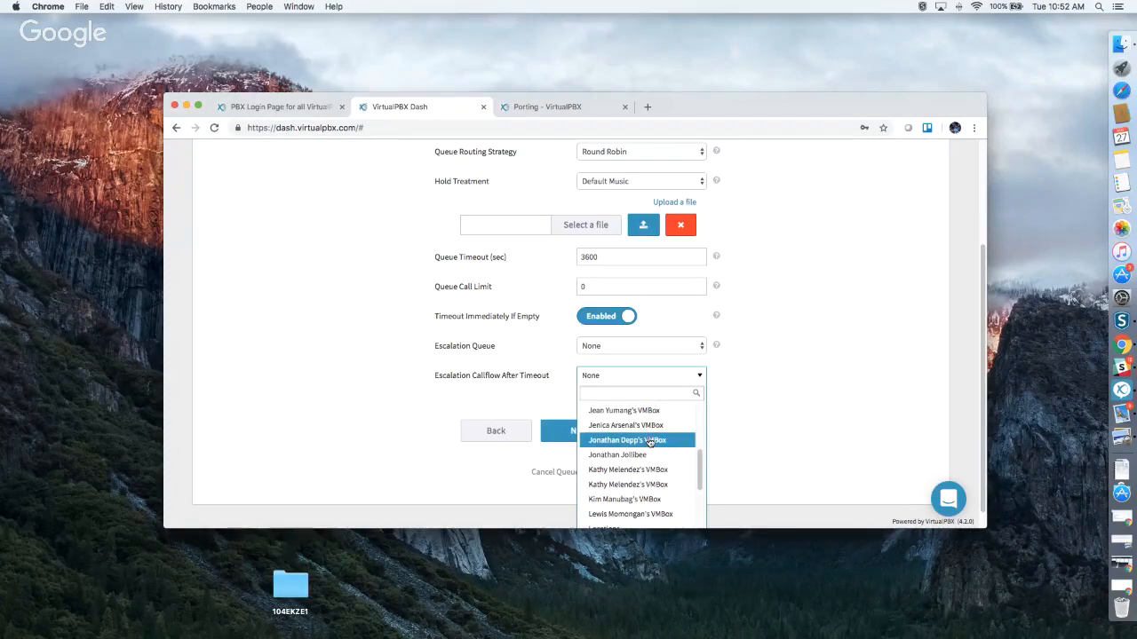
left_click(649, 439)
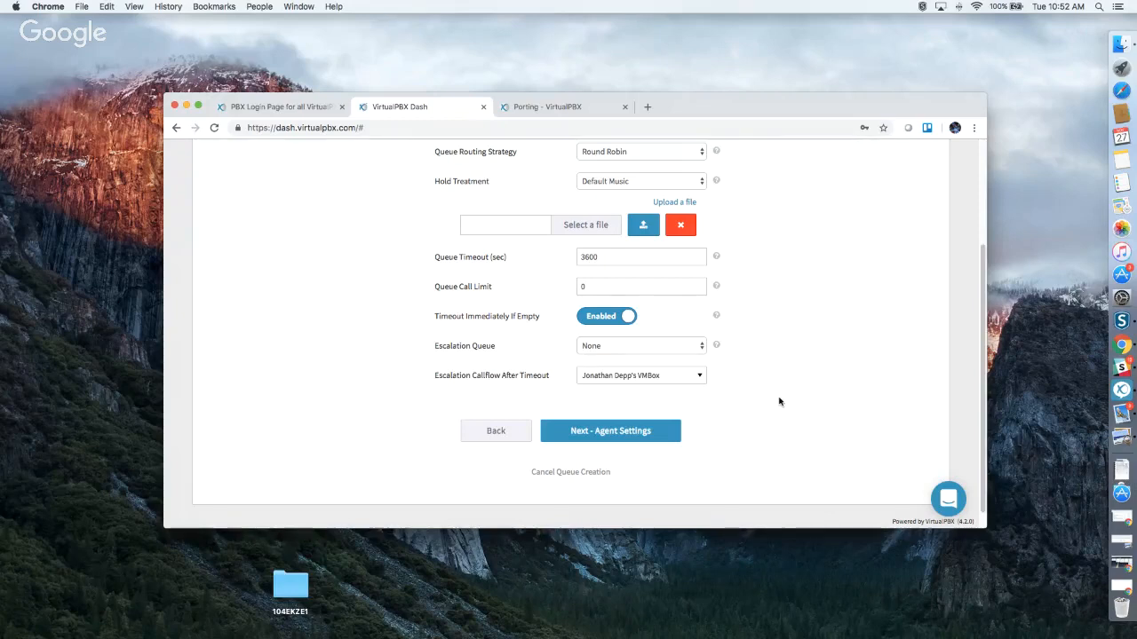
left_click(668, 433)
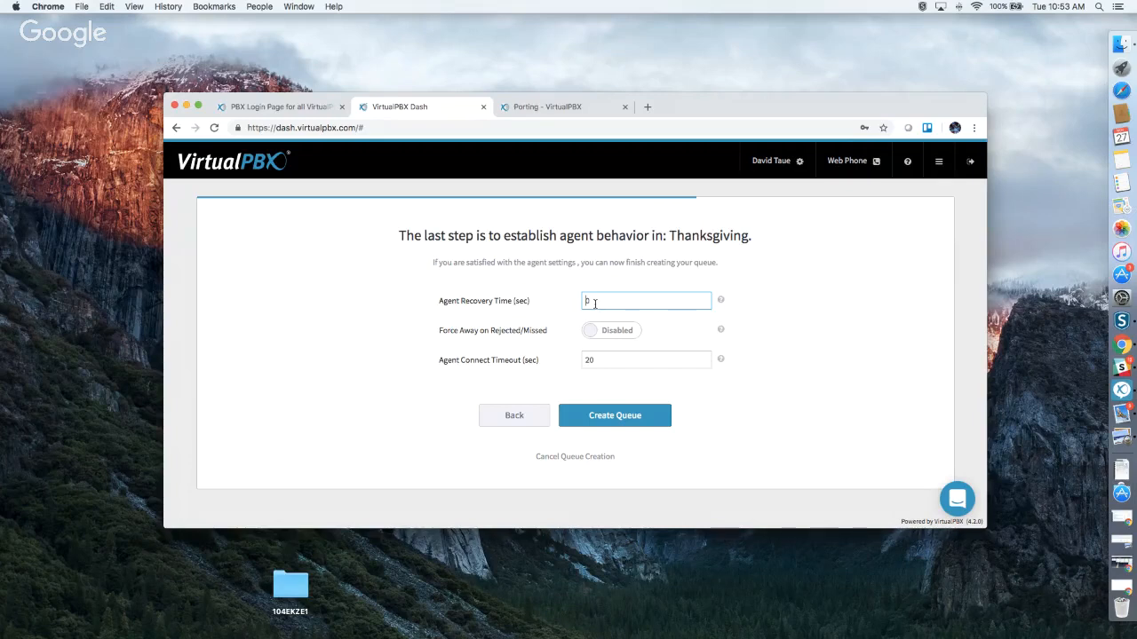
Enter 30 as the Agent Recovery Time (sec), removing the leftover 0.
type("30")
key("Delete")
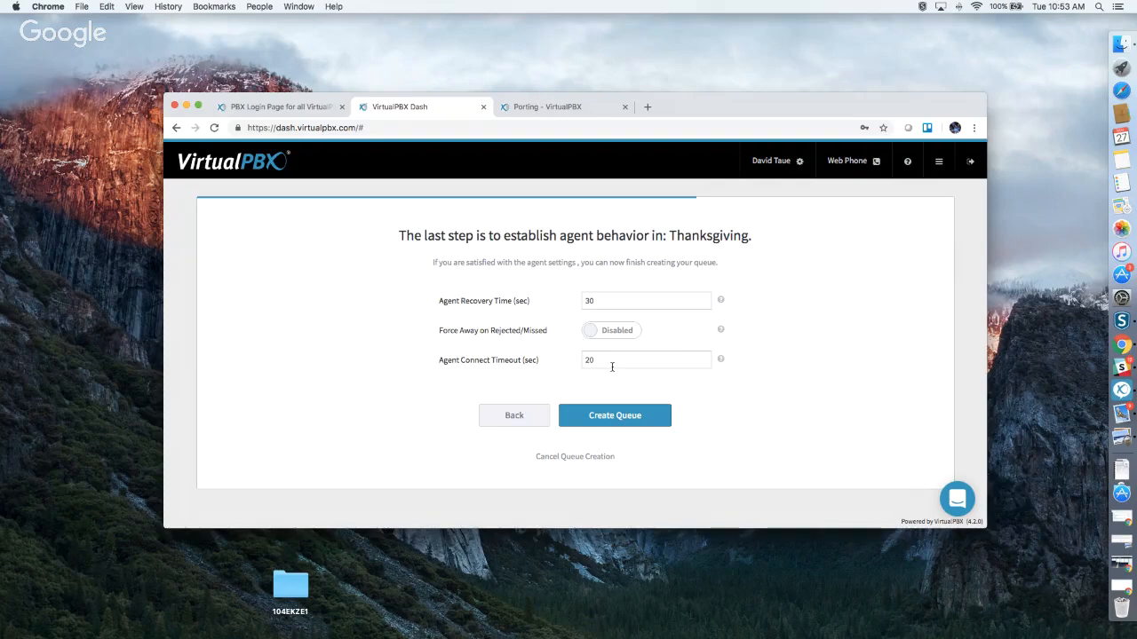
Create the Thanksgiving queue from the agent behaviour step.
left_click(612, 414)
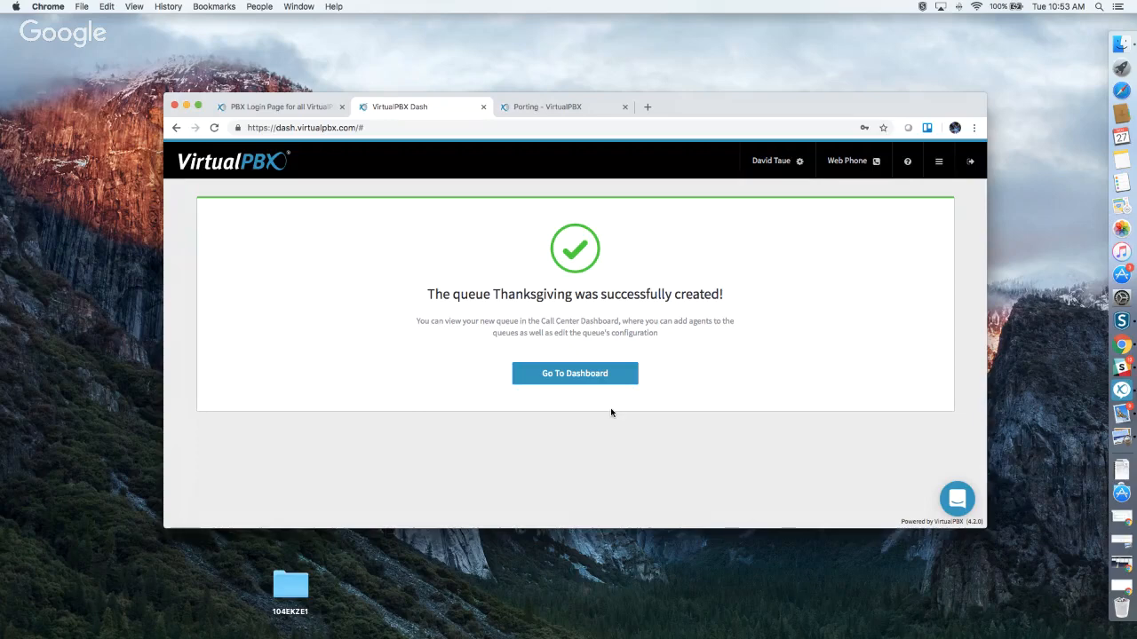
Review Test Queue's settings without saving, then return to the six-queue list.
left_click(587, 380)
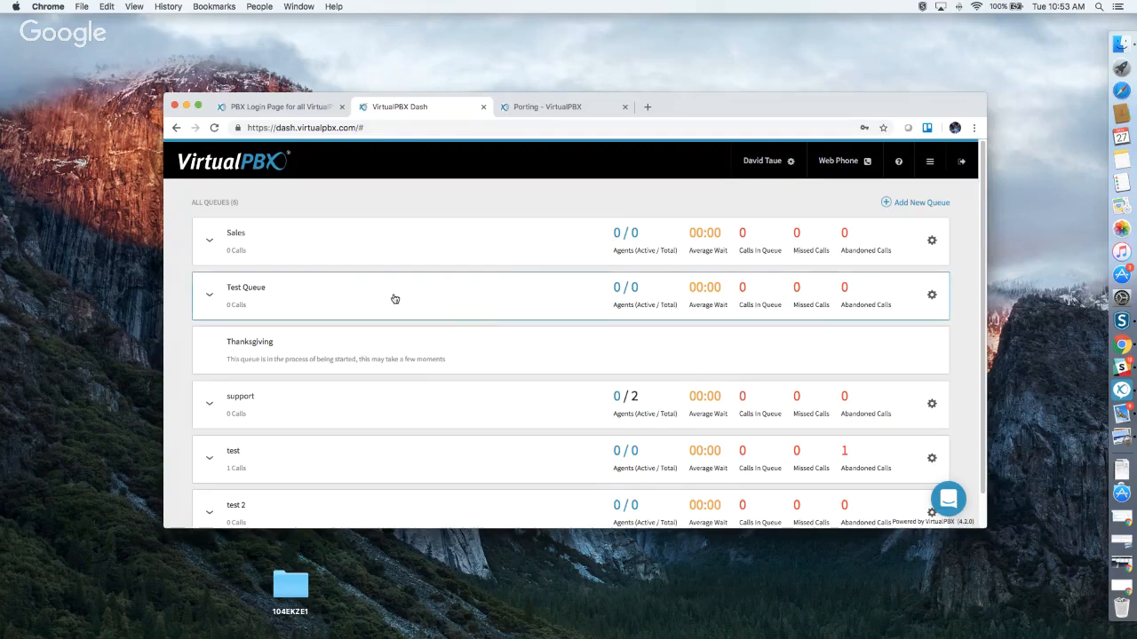
left_click(929, 297)
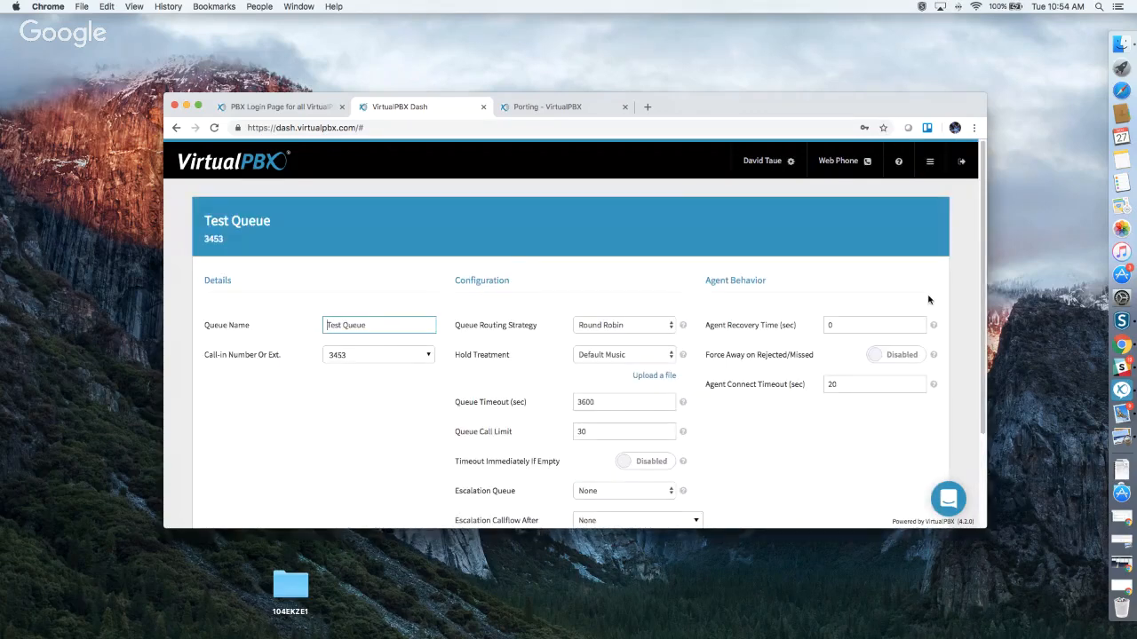
scroll(856, 345, "down", 3)
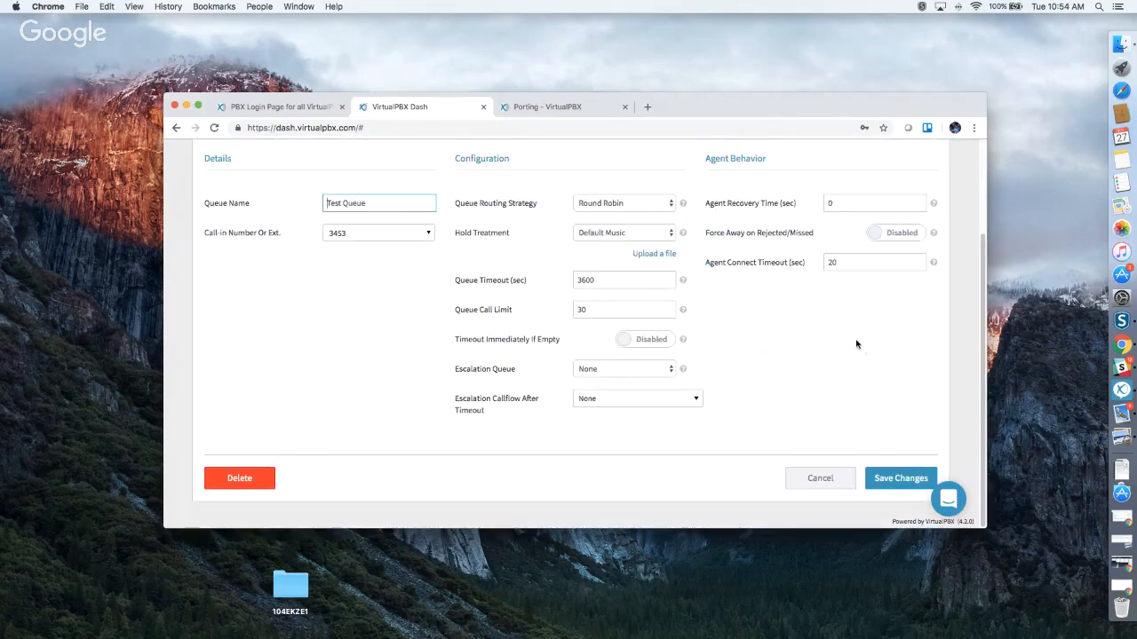
scroll(856, 344, "up", 3)
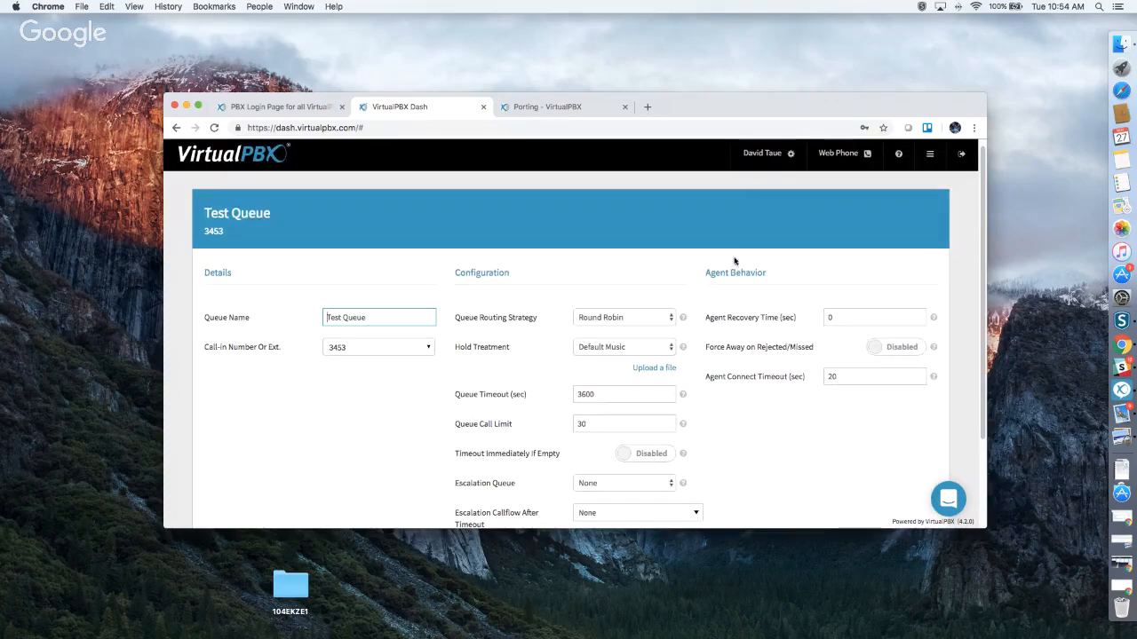
scroll(791, 280, "down", 3)
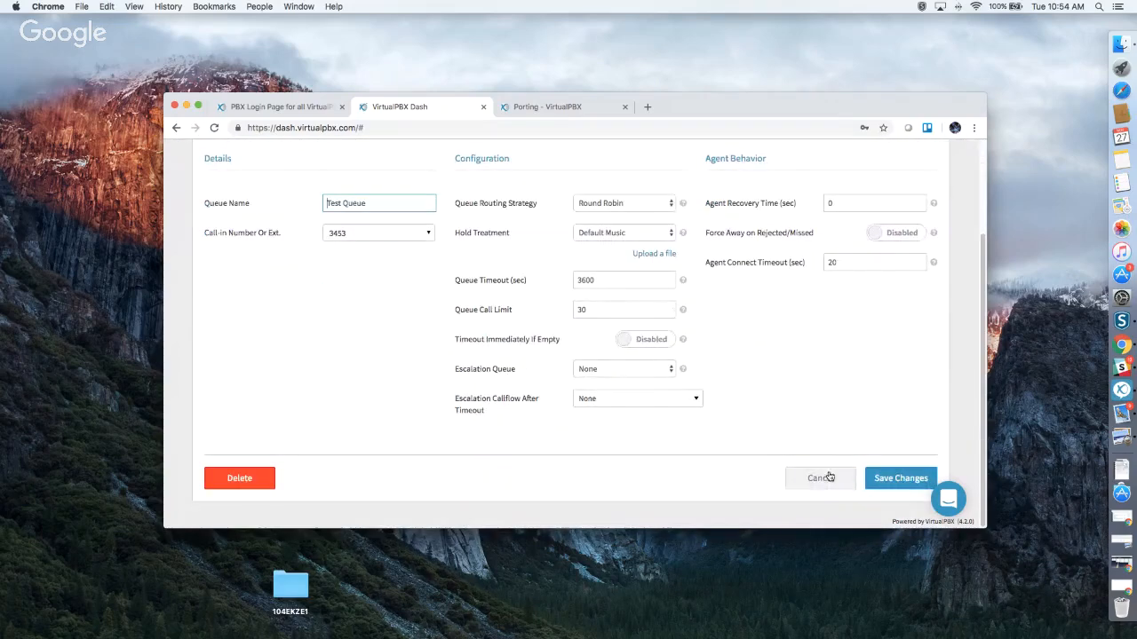
left_click(826, 477)
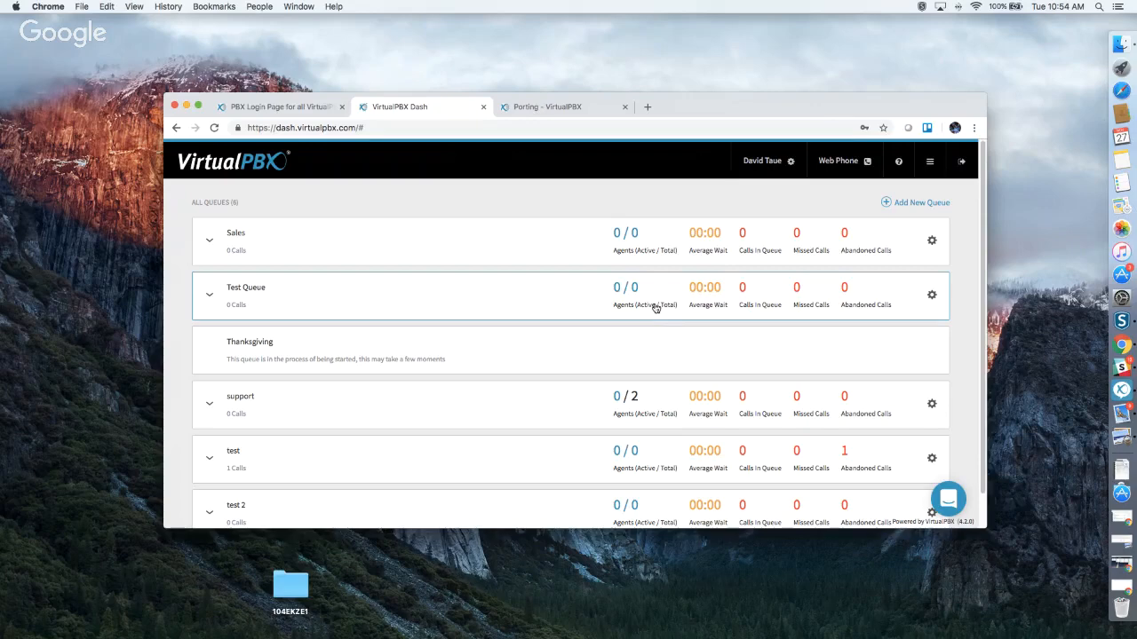
scroll(654, 362, "down", 2)
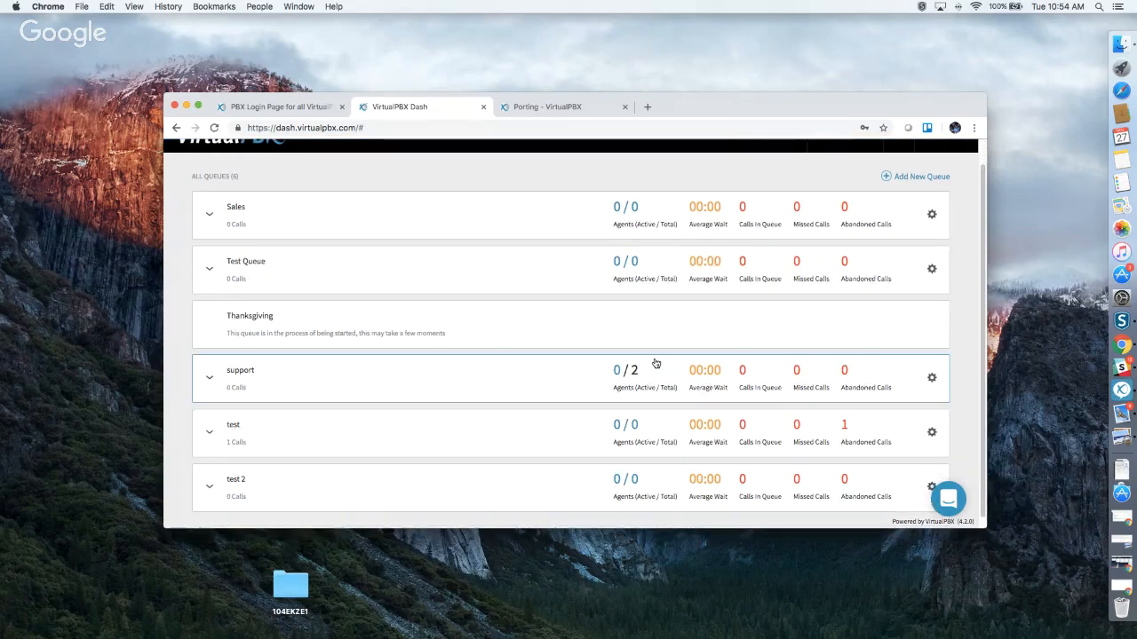
left_click(933, 379)
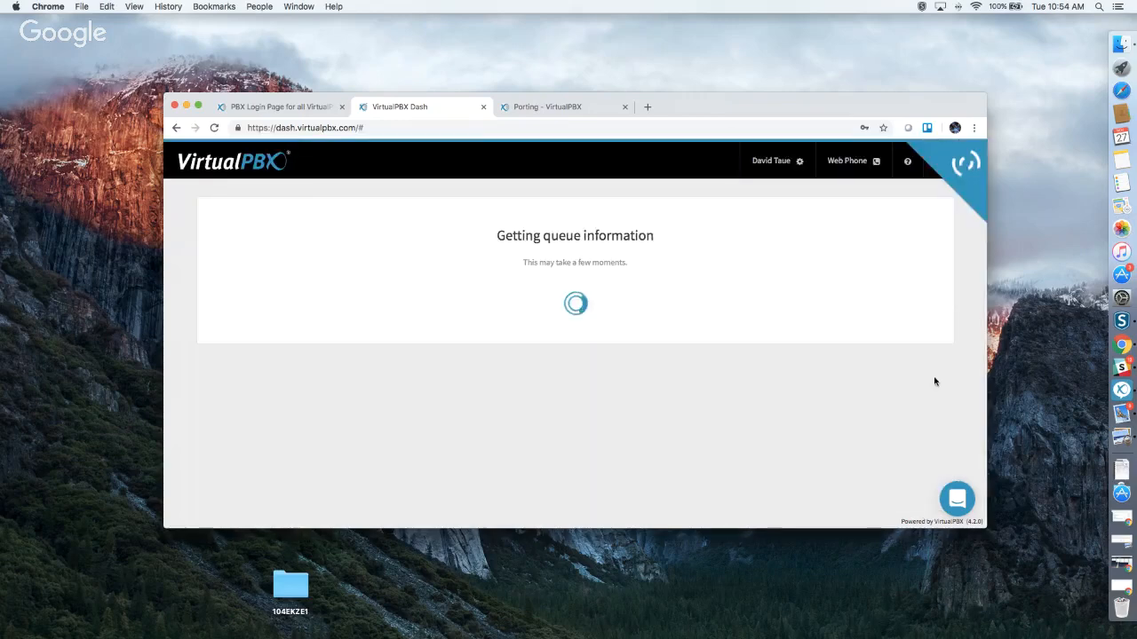
scroll(934, 382, "down", 3)
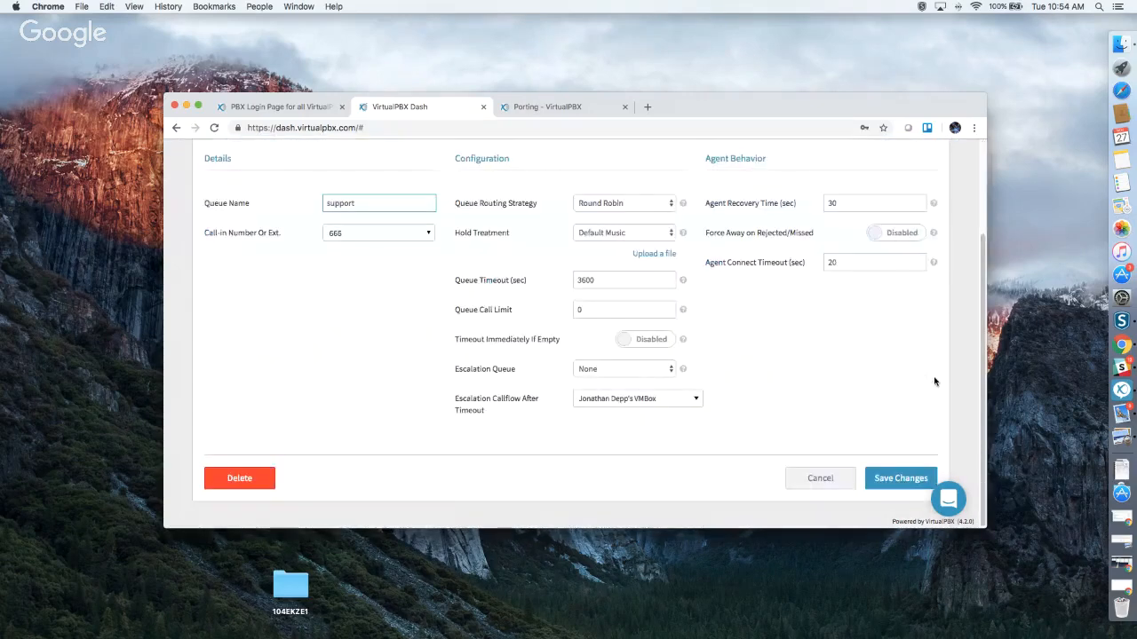
scroll(934, 382, "up", 3)
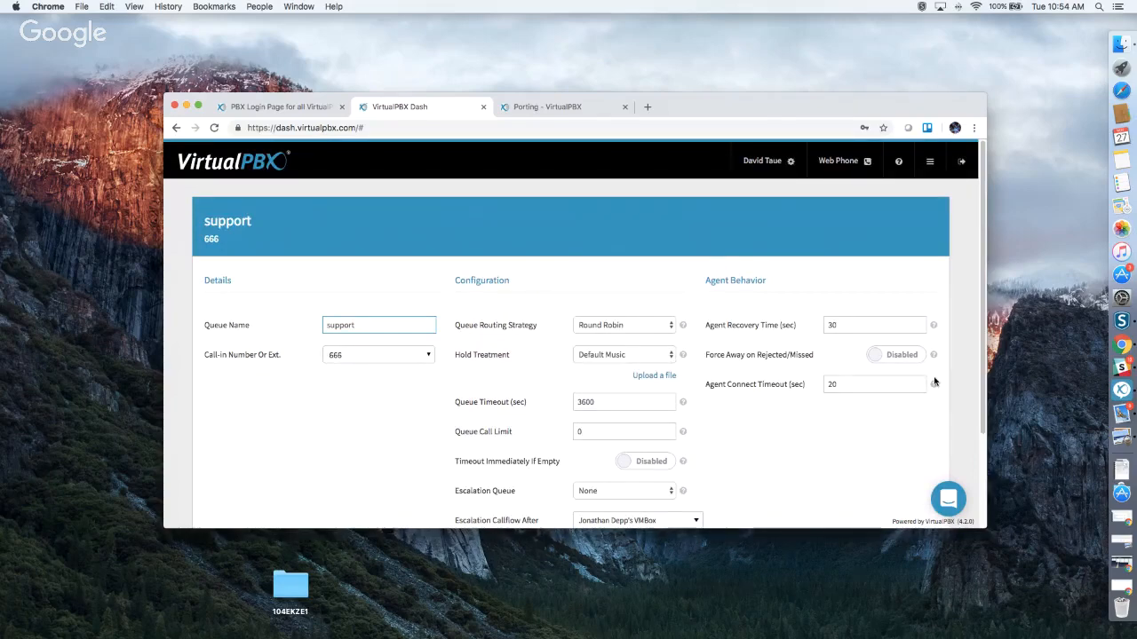
scroll(934, 382, "down", 3)
left_click(799, 485)
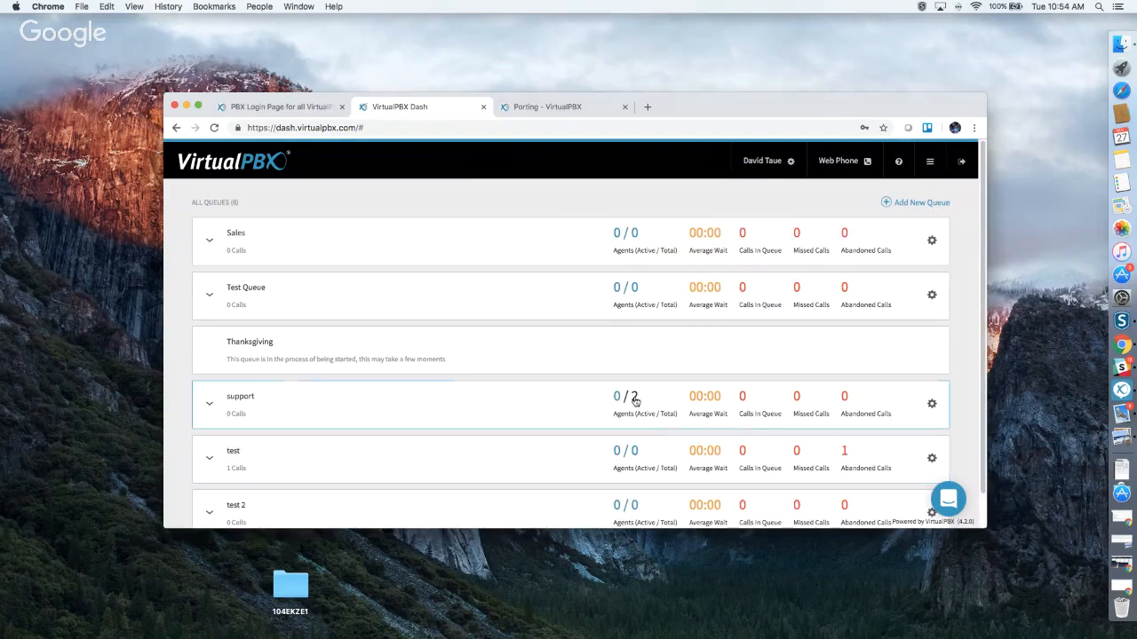
Expand the Support and Sales queue rows to check their agents.
left_click(355, 410)
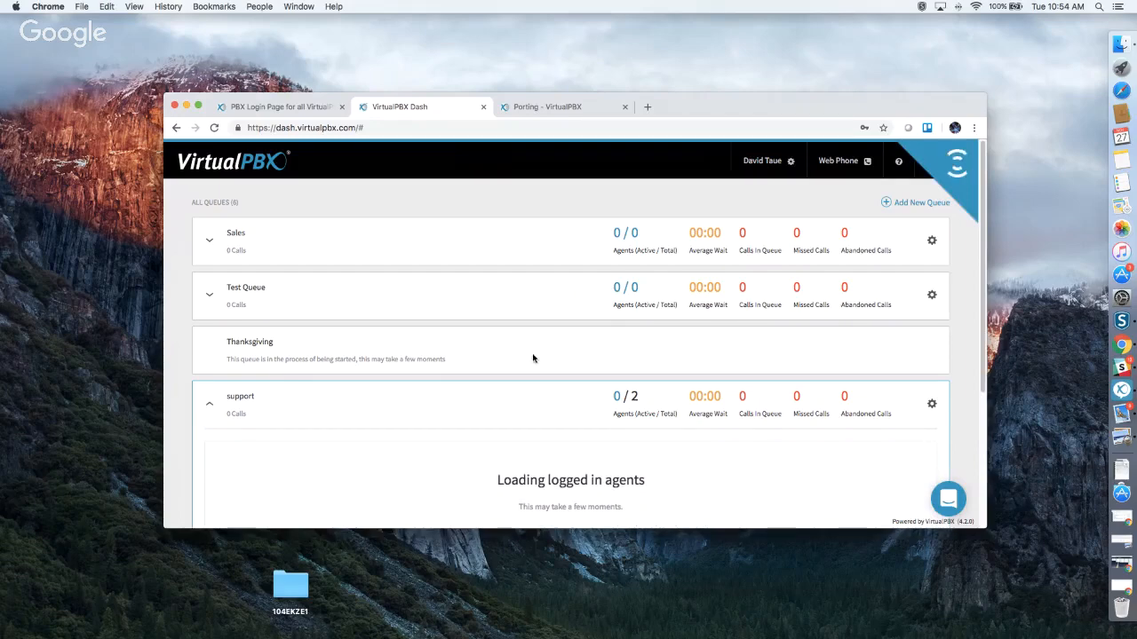
scroll(533, 358, "down", 3)
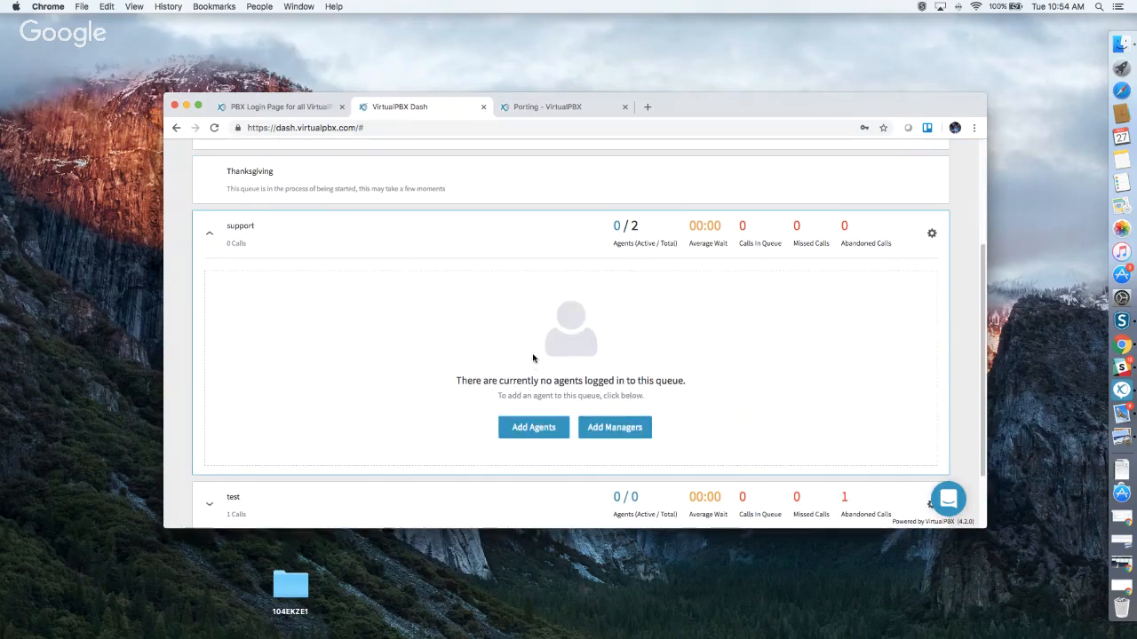
scroll(533, 358, "up", 5)
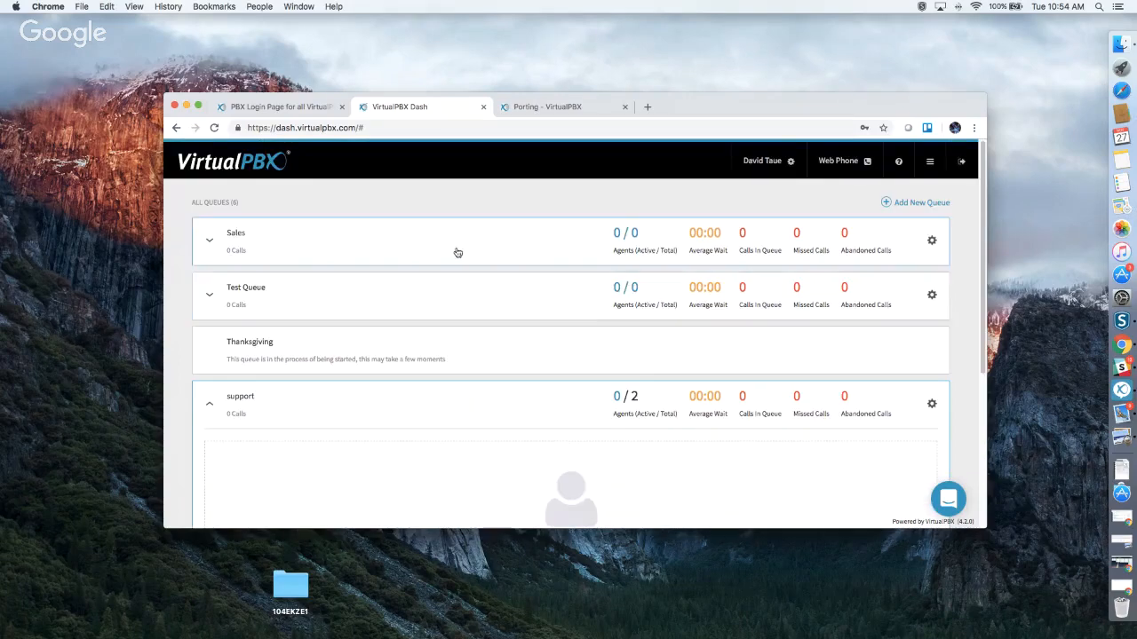
left_click(457, 253)
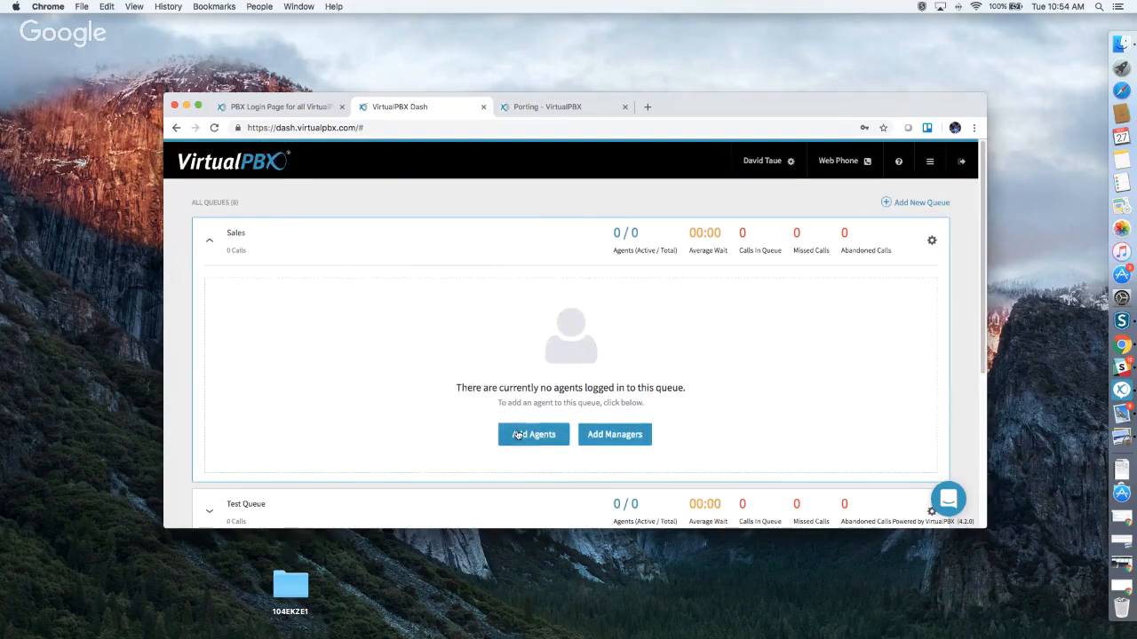
Assign both available users as Sales queue agents and save the changes.
left_click(517, 433)
scroll(397, 351, "down", 2)
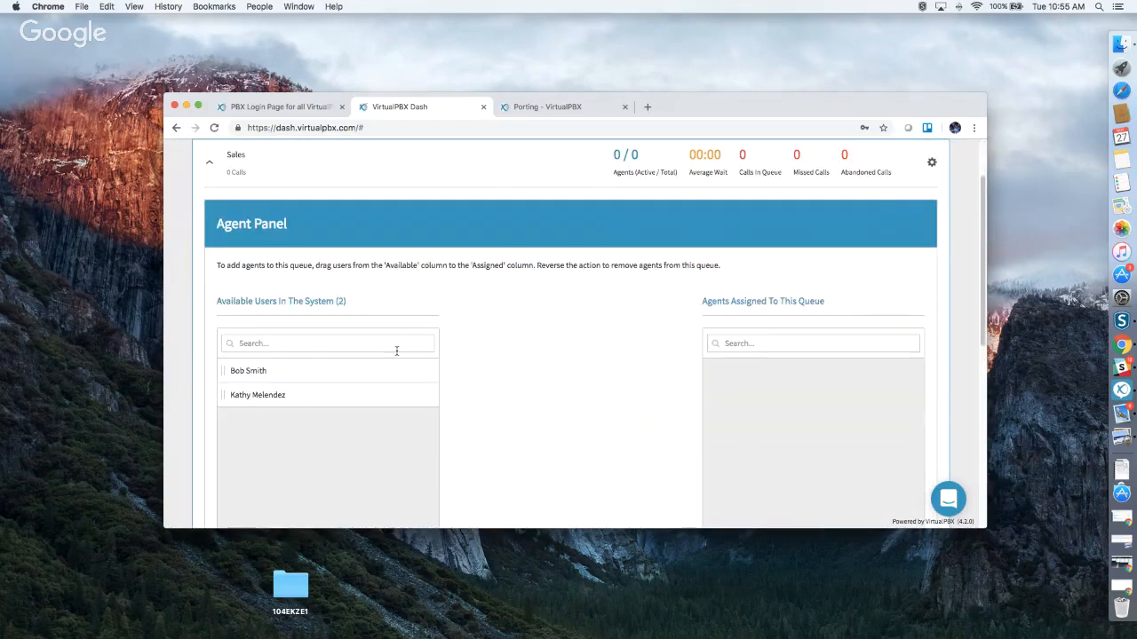
left_click_drag(296, 370, 737, 389)
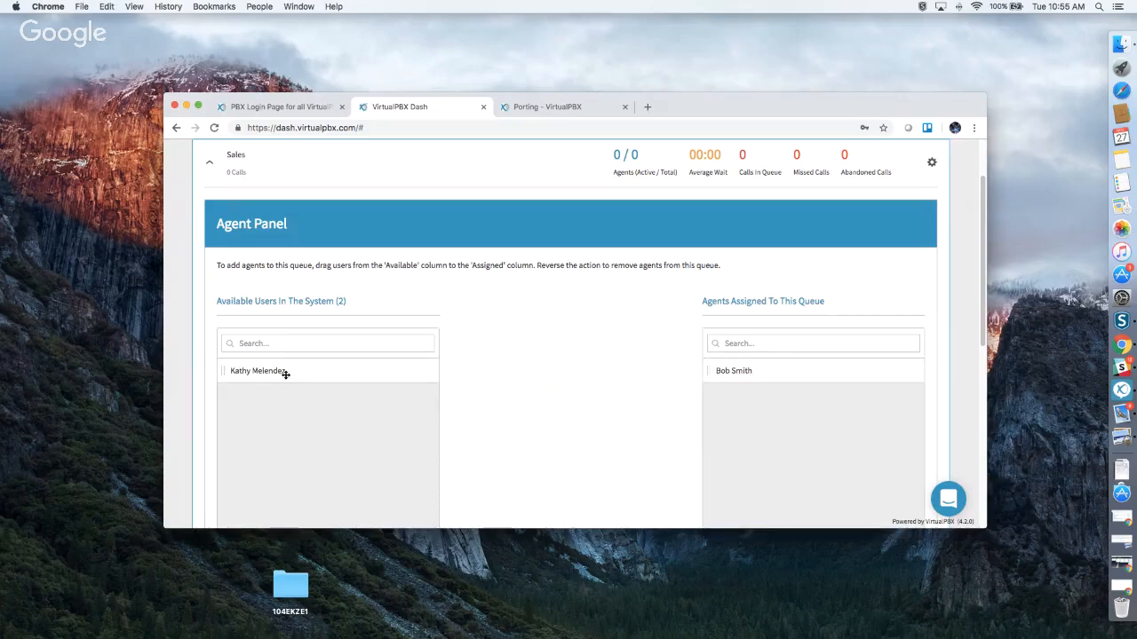
left_click_drag(285, 373, 726, 405)
scroll(755, 408, "down", 6)
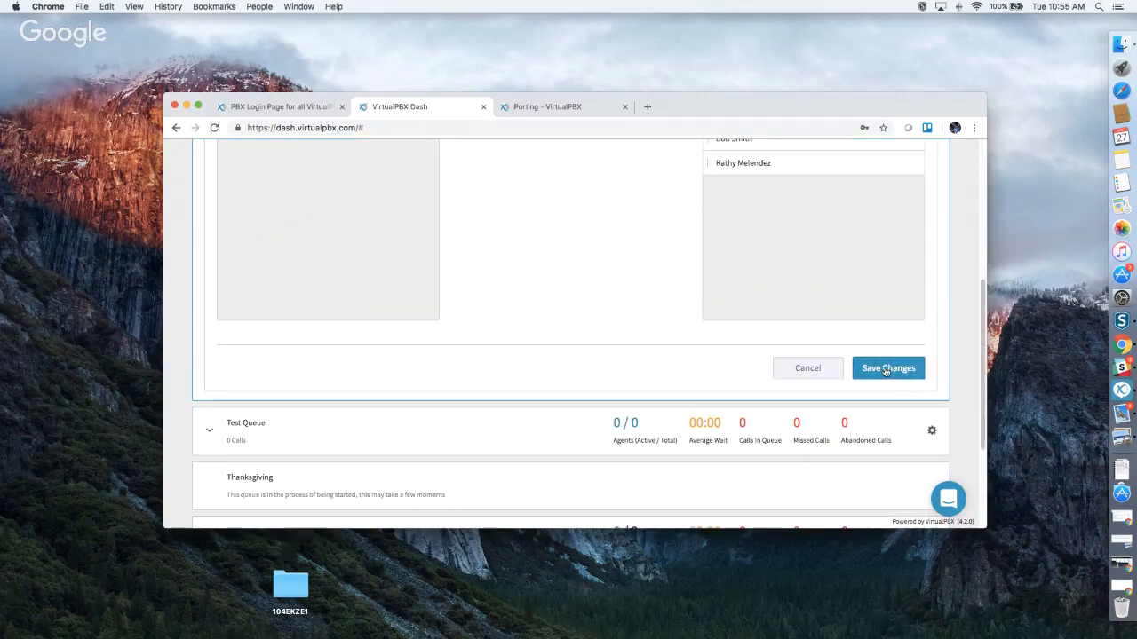
left_click(884, 374)
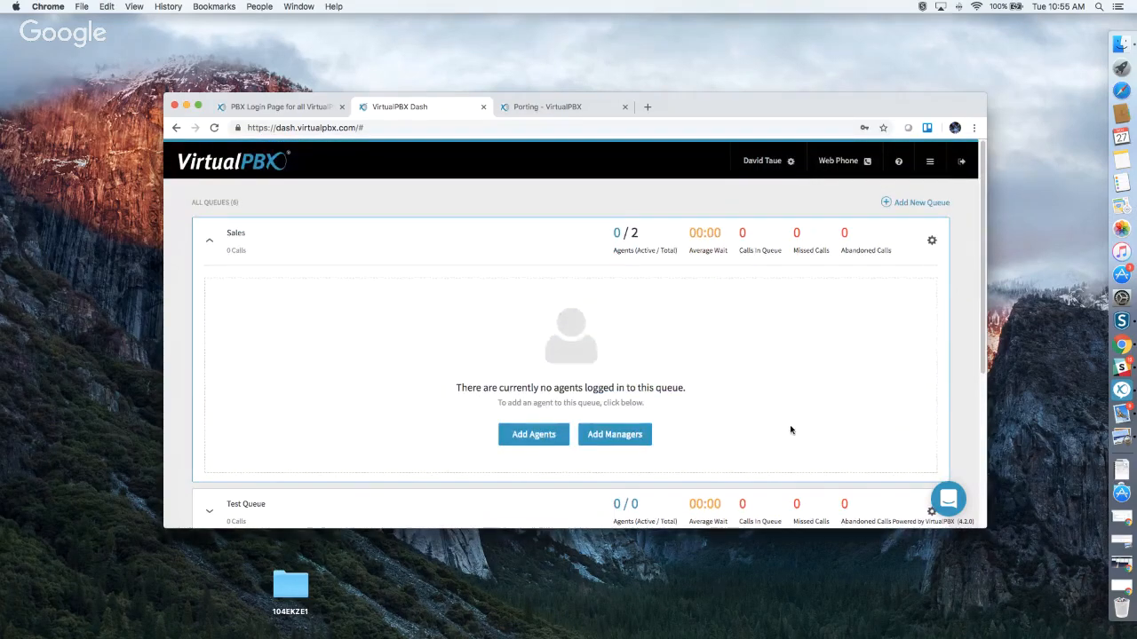
Edit the blacklists and save the Test vs mycell blacklist.
left_click(936, 164)
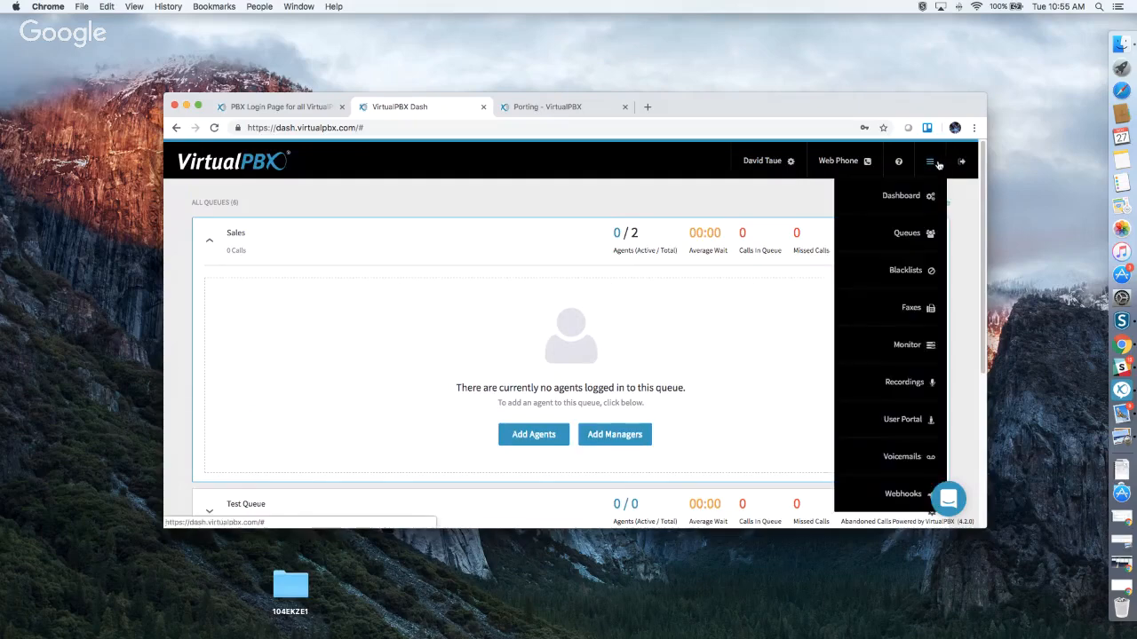
left_click(897, 269)
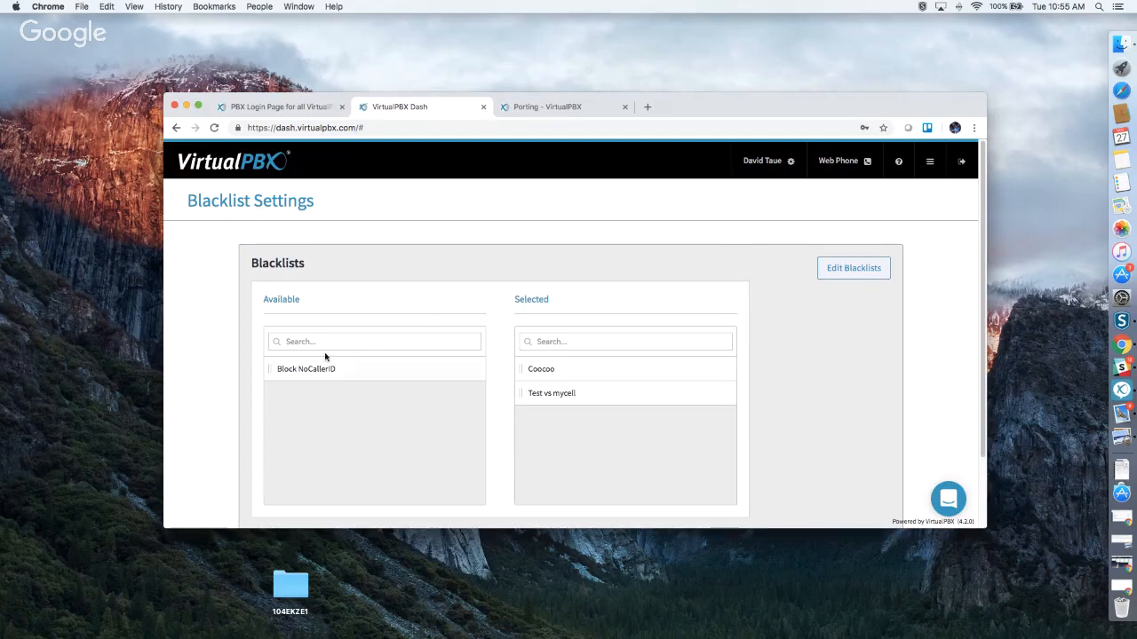
left_click(833, 266)
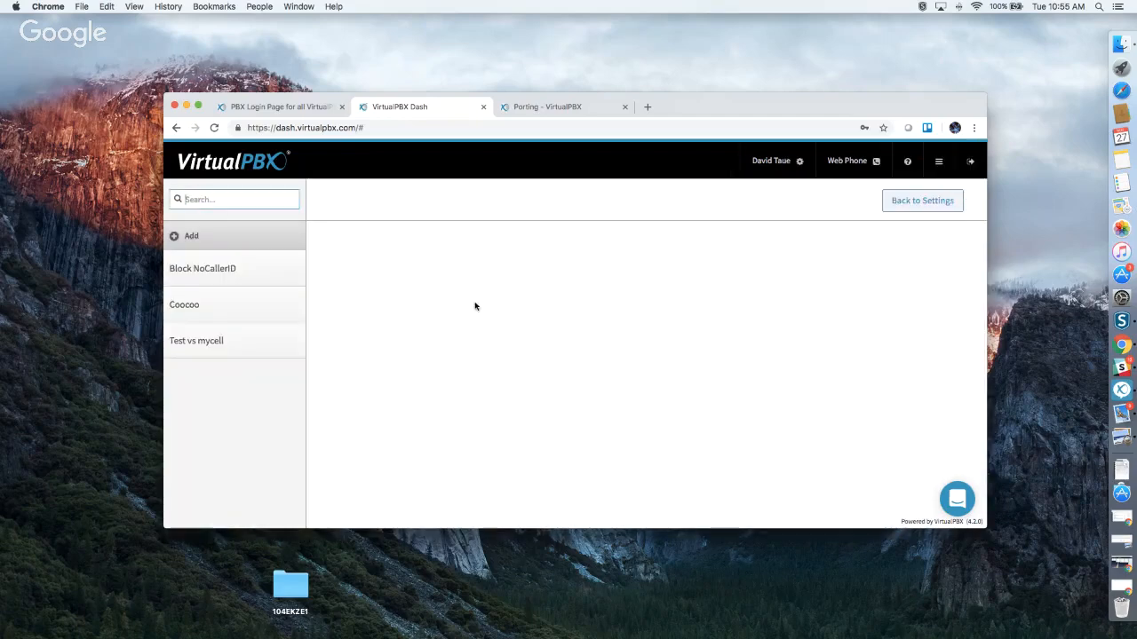
left_click(256, 301)
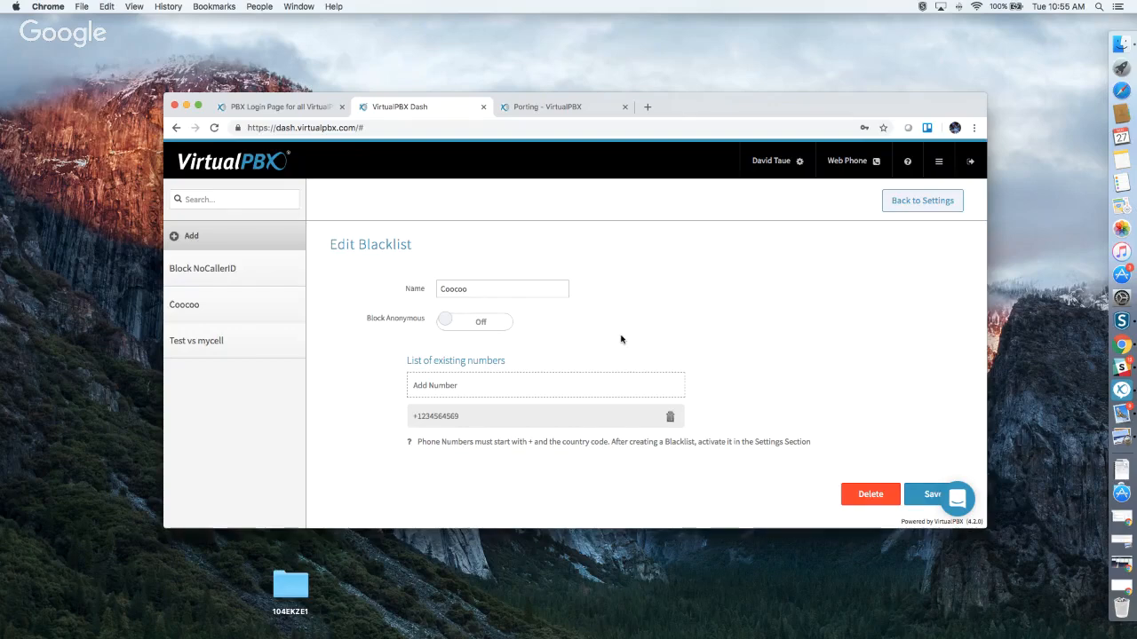
left_click(275, 347)
scroll(552, 382, "down", 1)
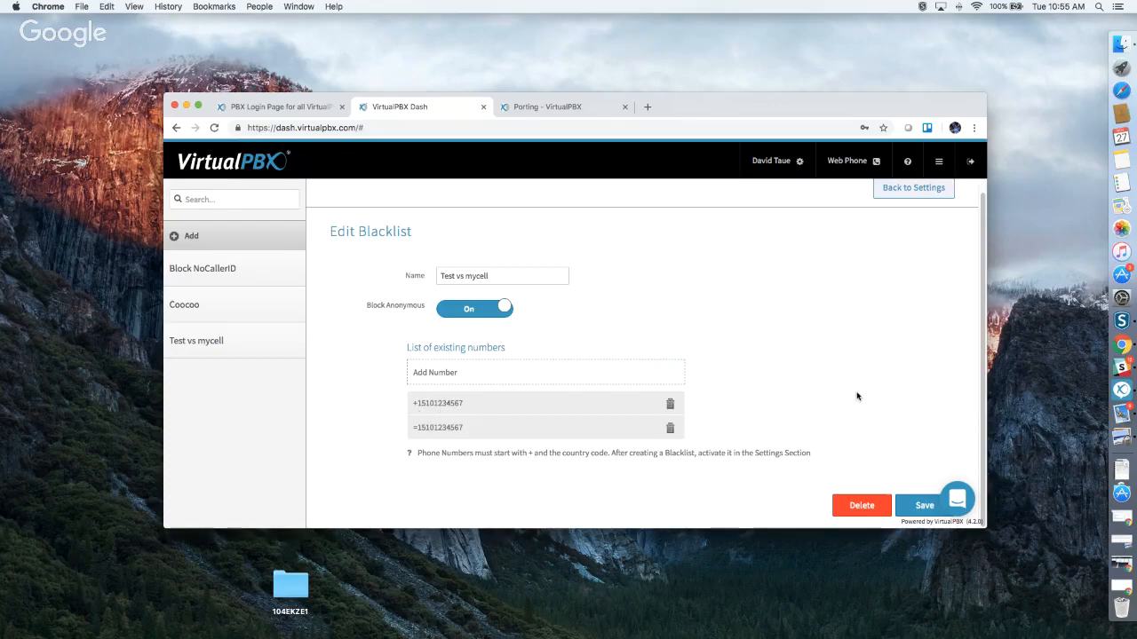
left_click(917, 502)
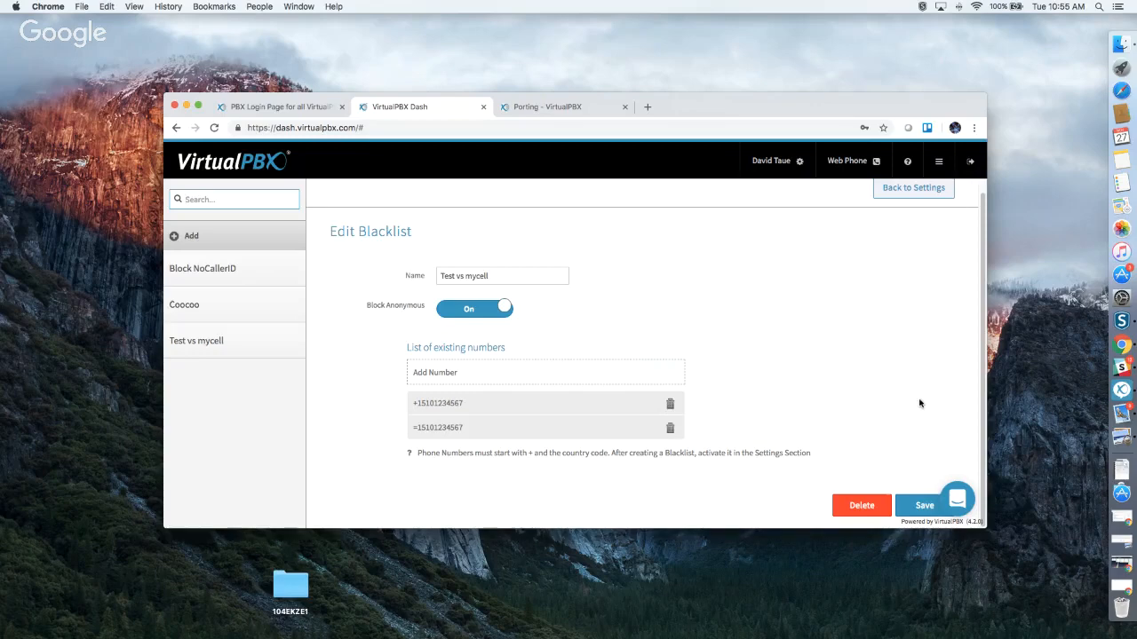
left_click(915, 505)
Move Block NoCallerID into the selected blacklists and update, making all three active.
left_click(888, 190)
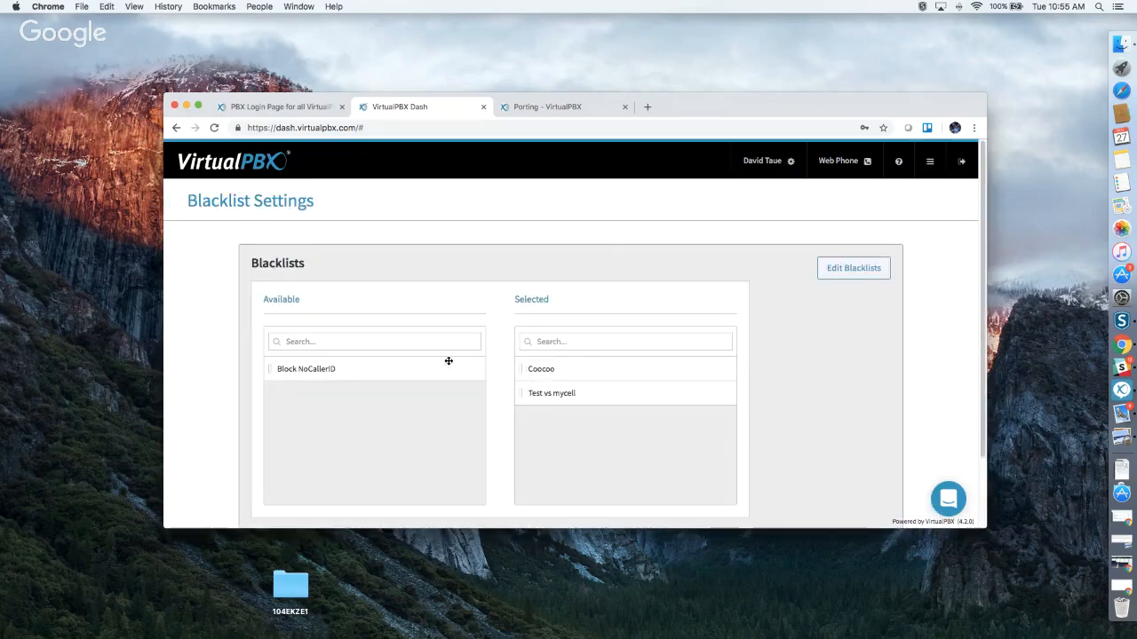
left_click_drag(383, 371, 600, 428)
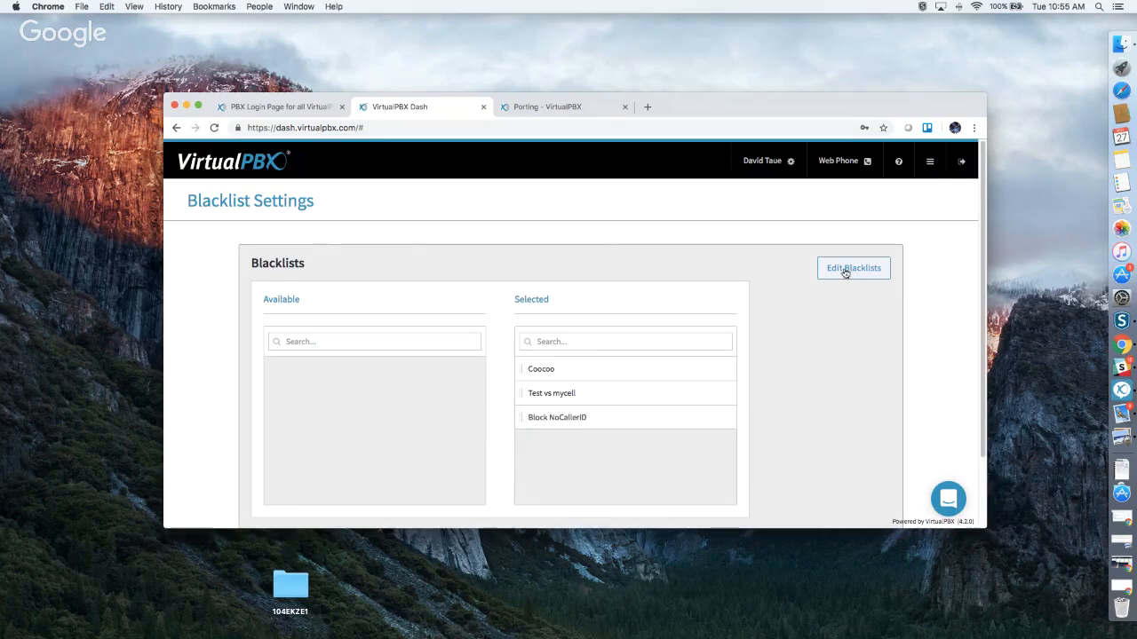
scroll(764, 382, "down", 3)
left_click(854, 482)
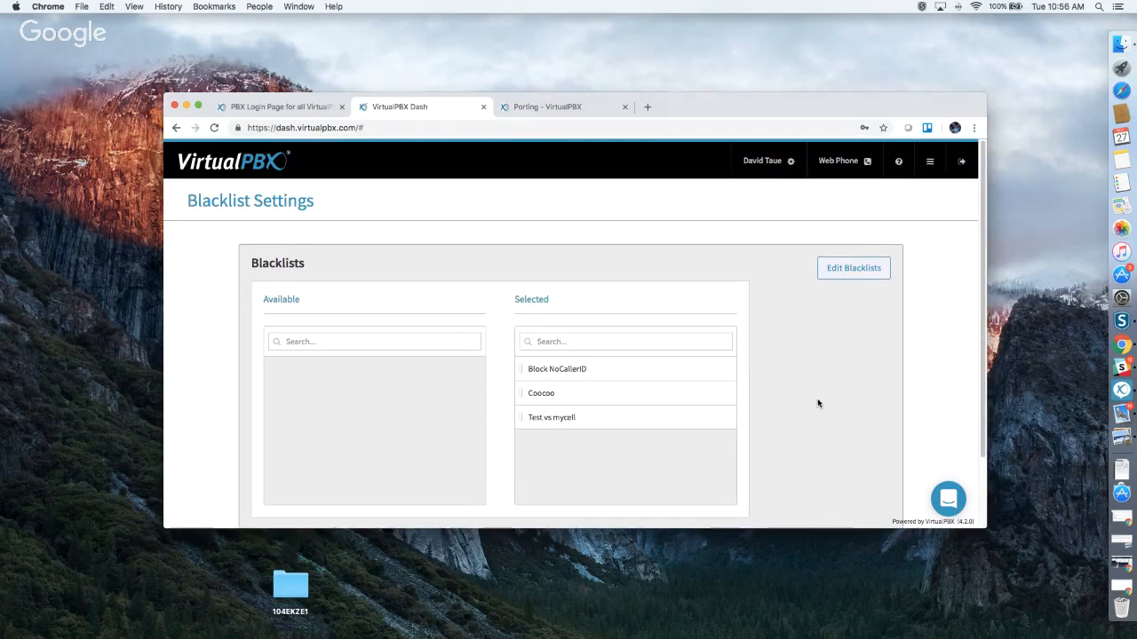
Check inbound faxes for two faxboxes in the Faxes section.
left_click(930, 161)
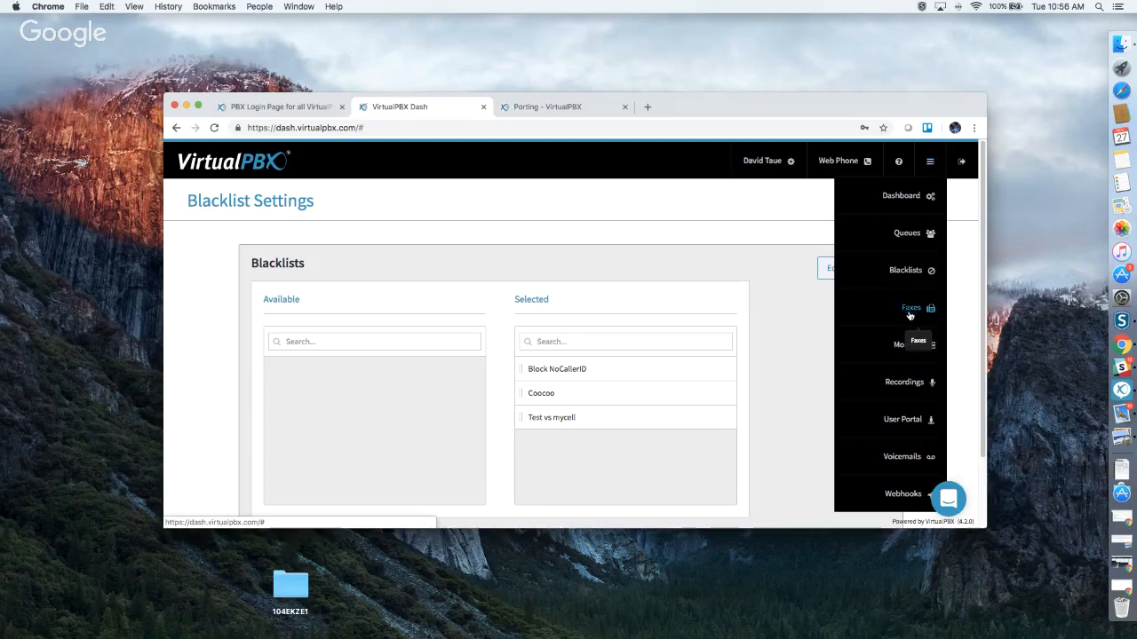
left_click(910, 312)
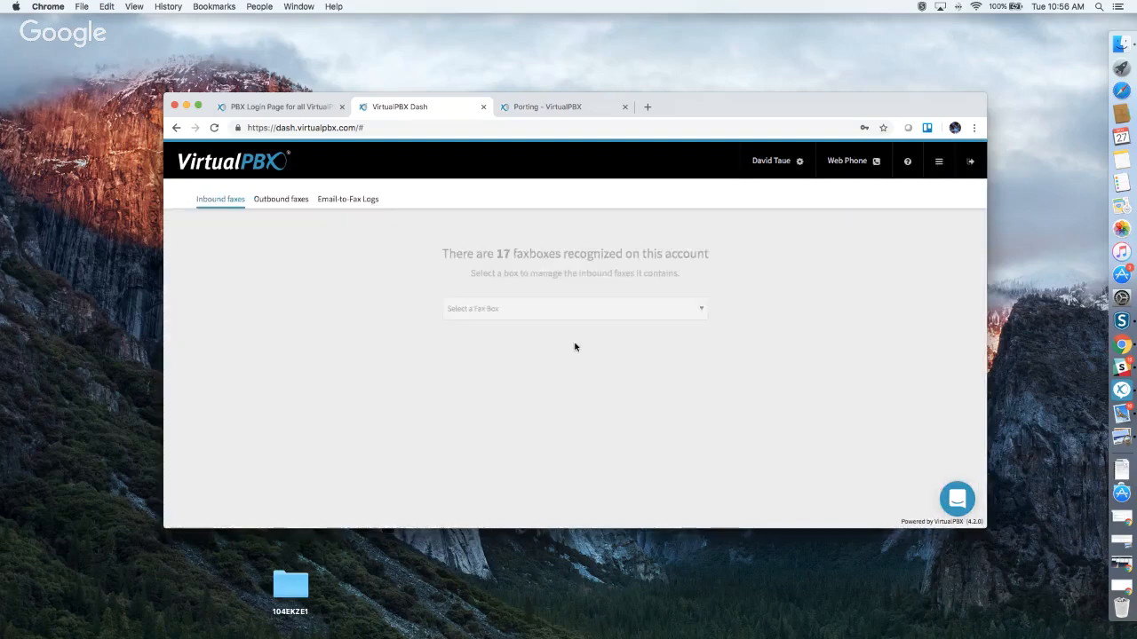
left_click(517, 315)
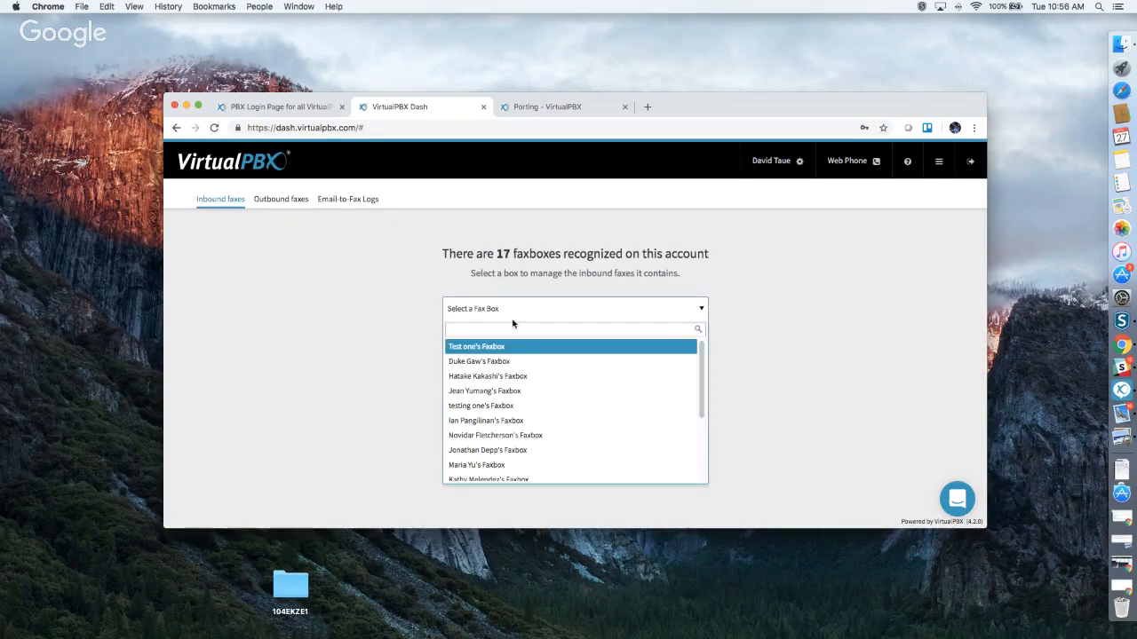
left_click(501, 361)
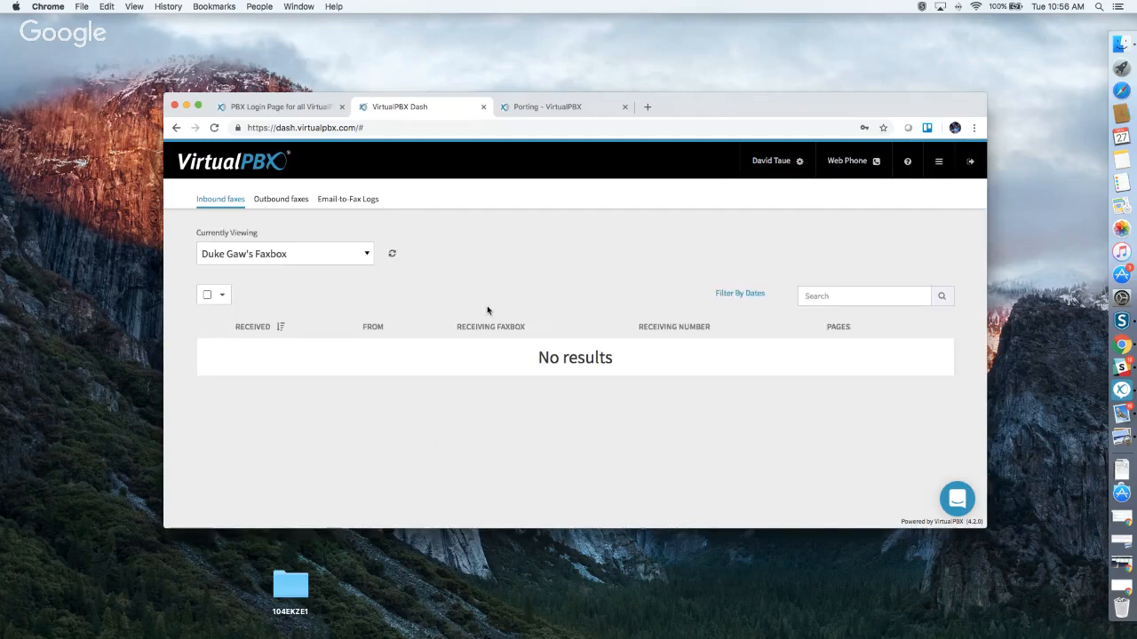
left_click(316, 253)
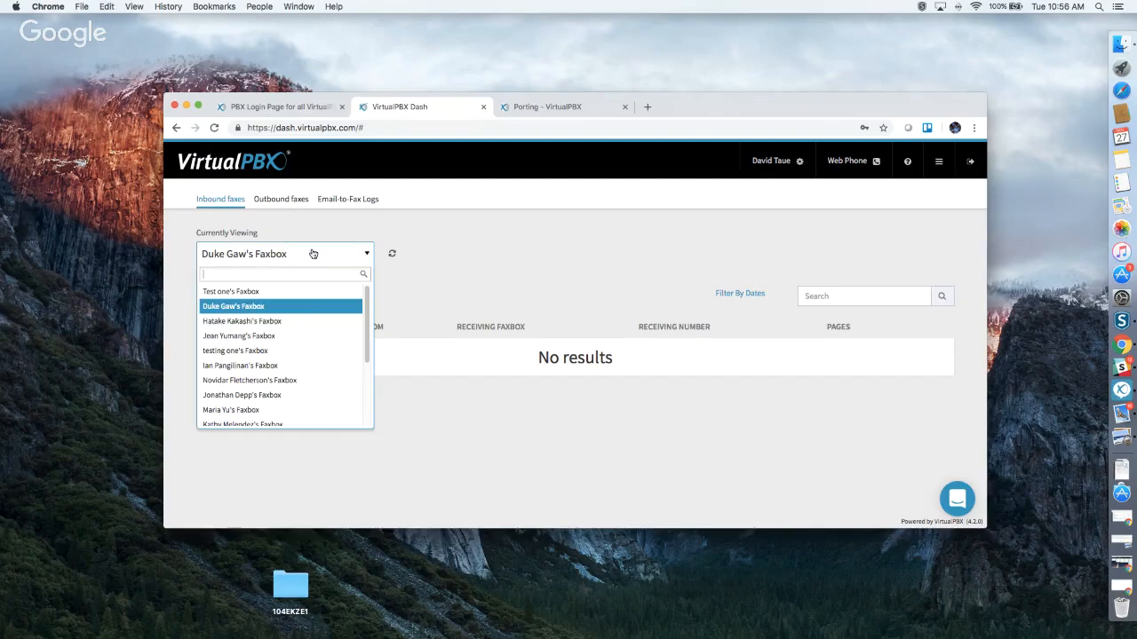
scroll(306, 346, "down", 3)
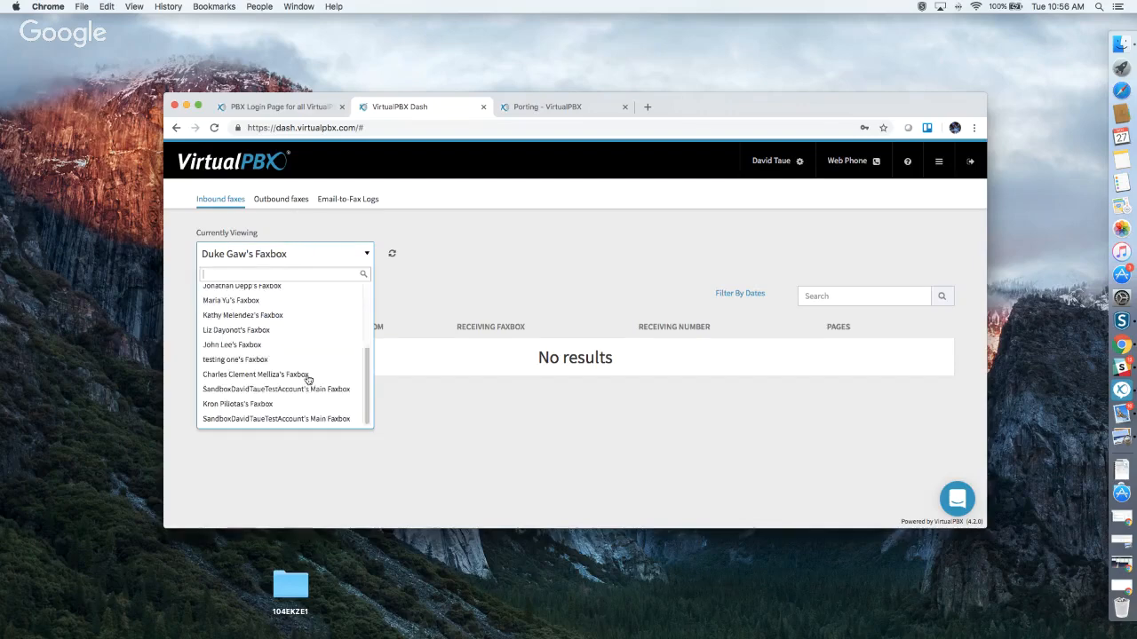
left_click(300, 360)
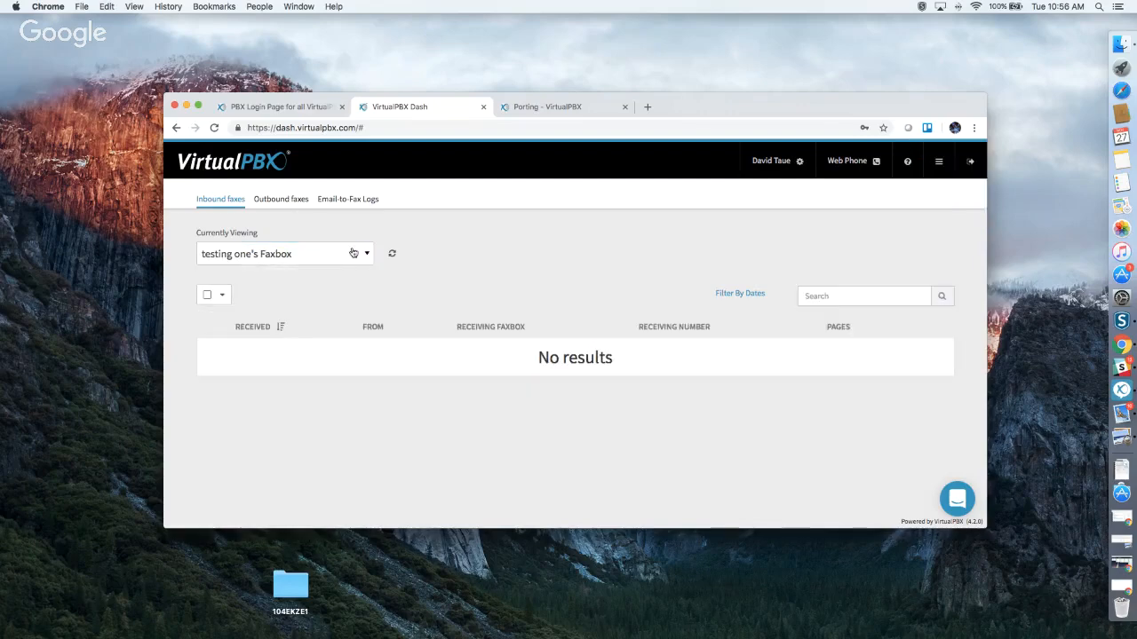
Check a faxbox's outbound faxes and the Email-to-Fax Logs, both showing no results.
left_click(275, 201)
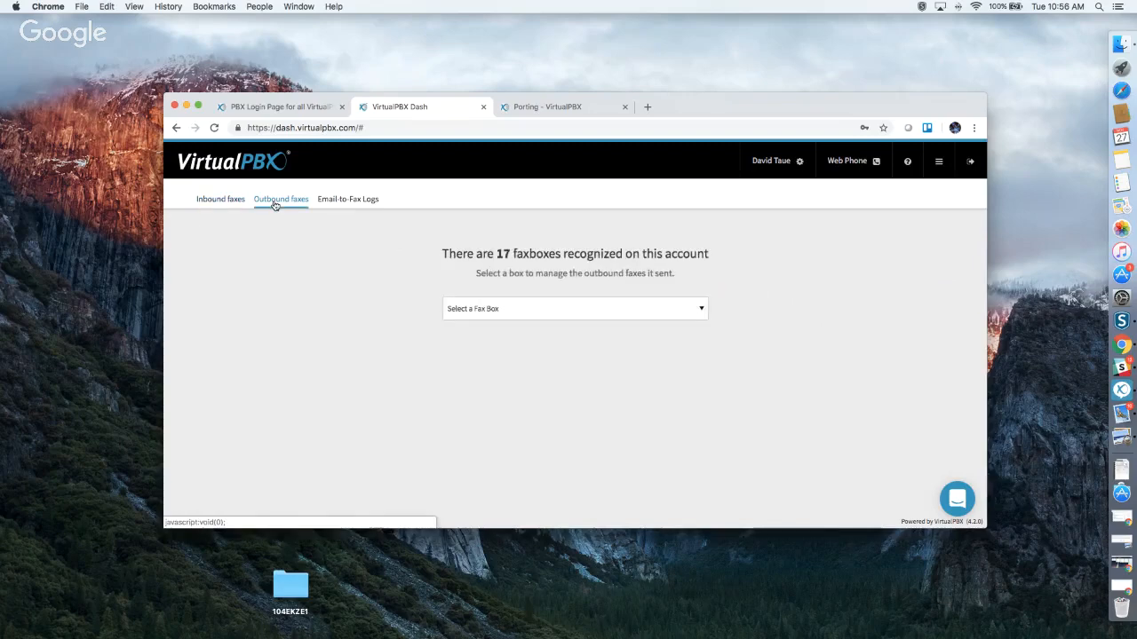
left_click(468, 308)
left_click(484, 376)
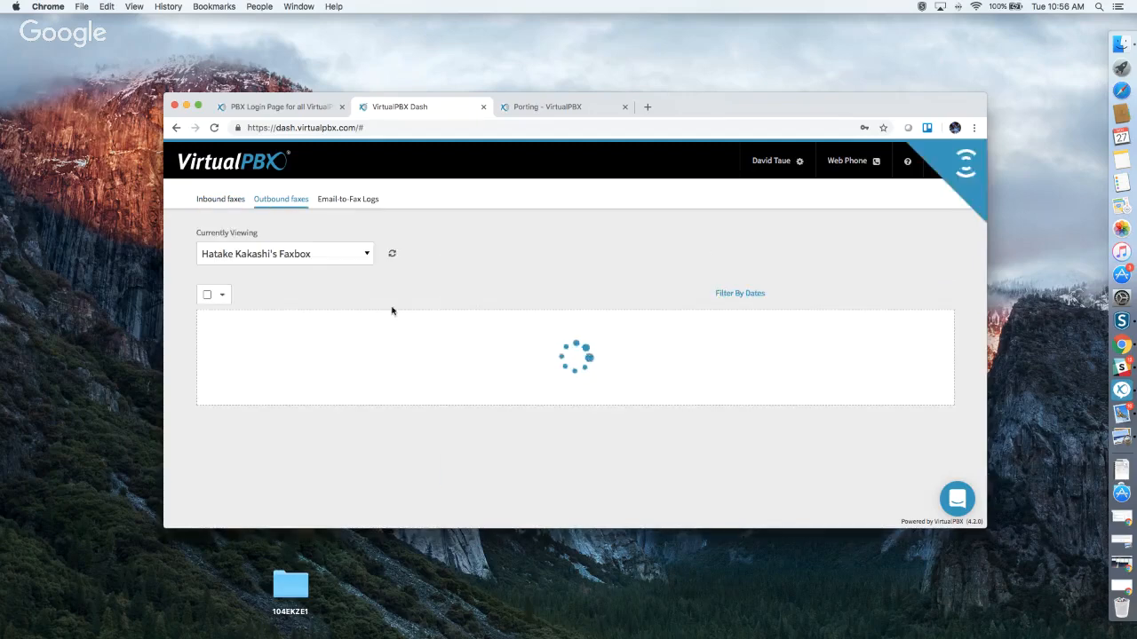
left_click(352, 202)
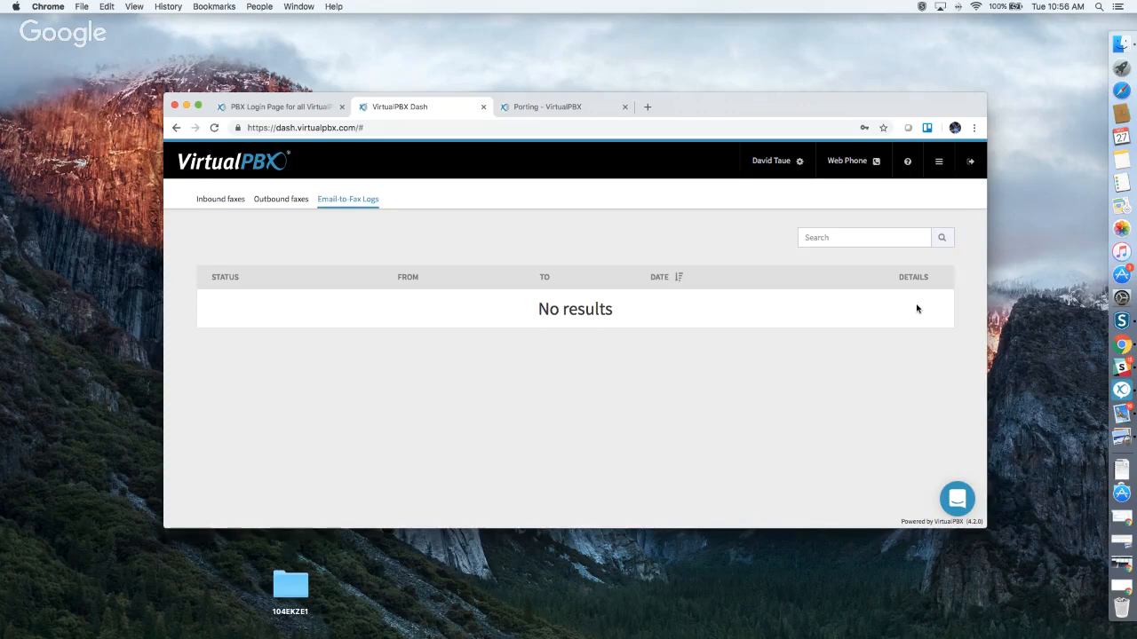
left_click(937, 163)
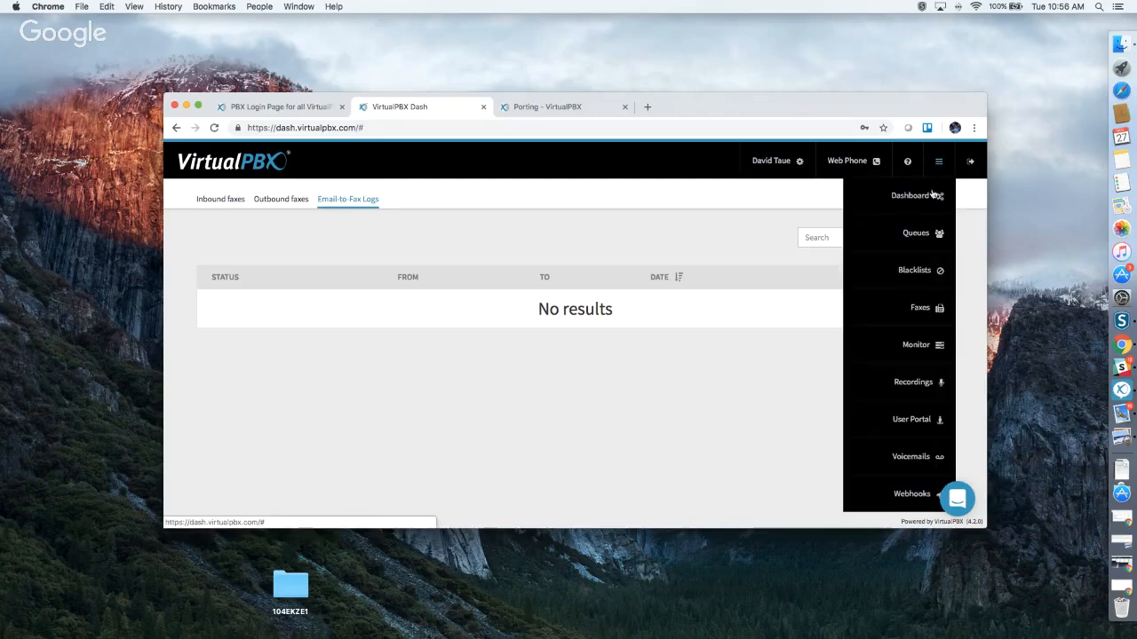
Open the Monitor page listing all 20 users with their extension numbers.
left_click(910, 348)
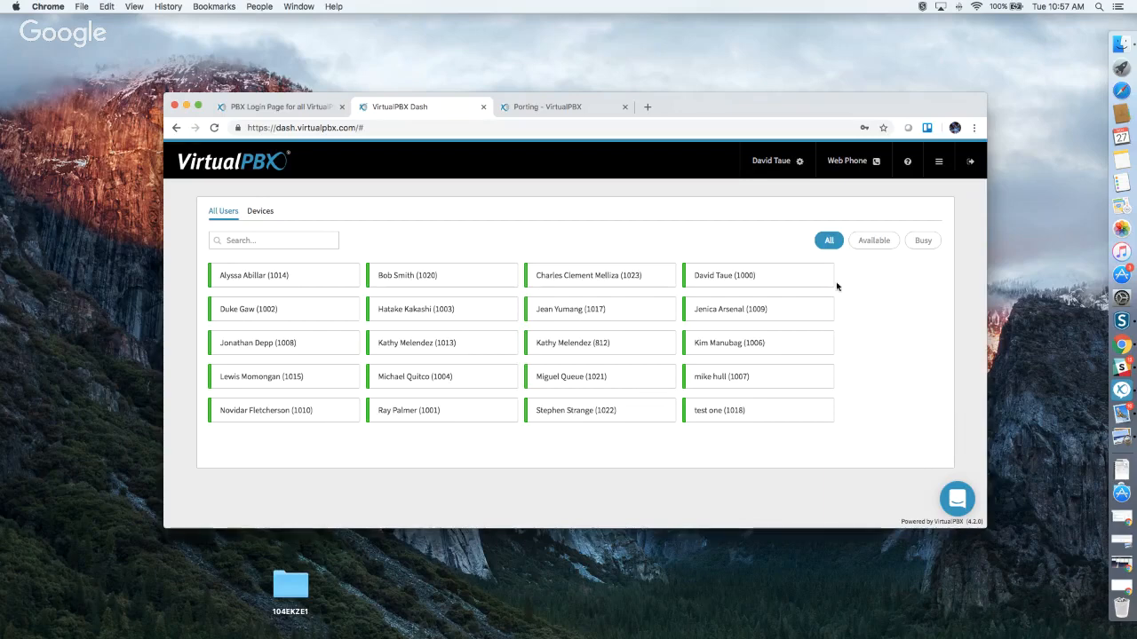
left_click(938, 162)
mouse_move(938, 172)
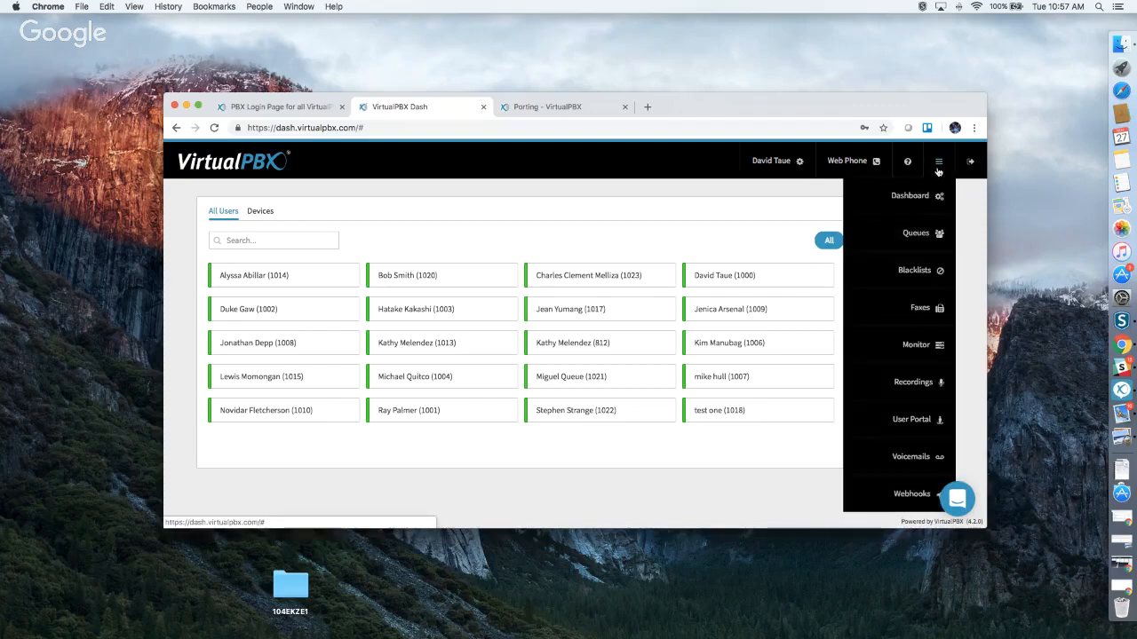
Open the User Portal and view its Call History, Faxes and Contact List.
left_click(906, 424)
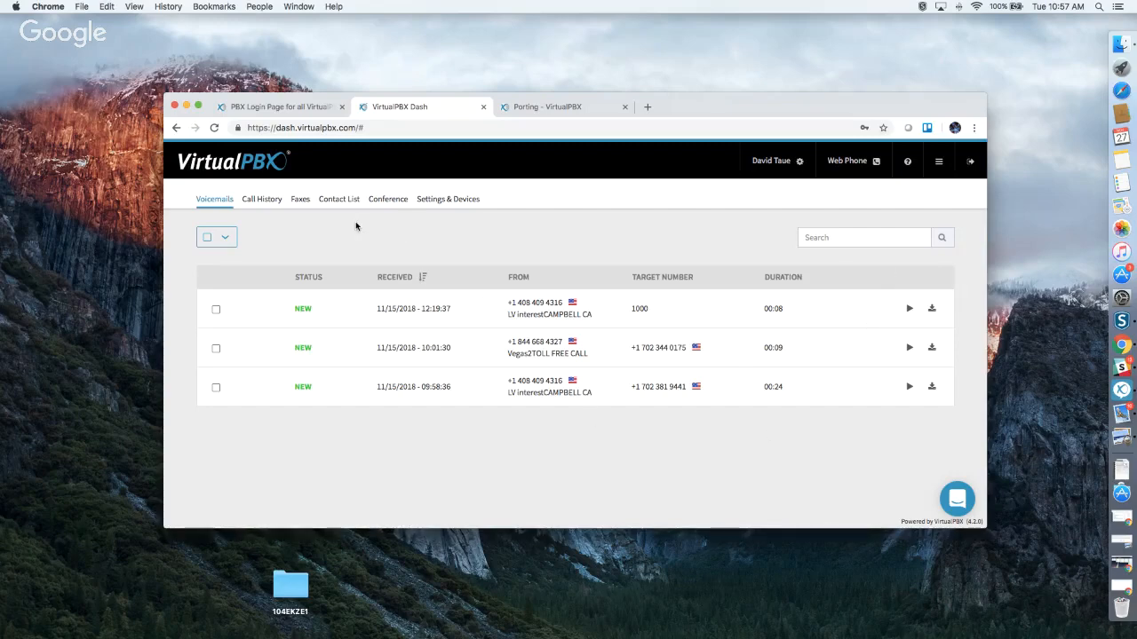
left_click(261, 201)
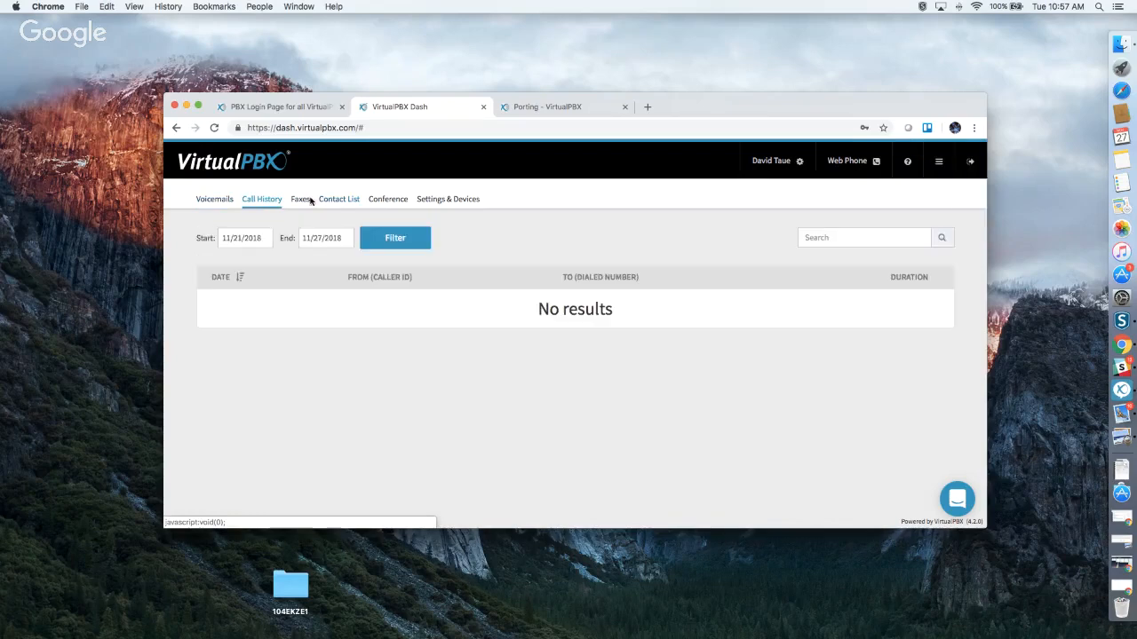
left_click(300, 201)
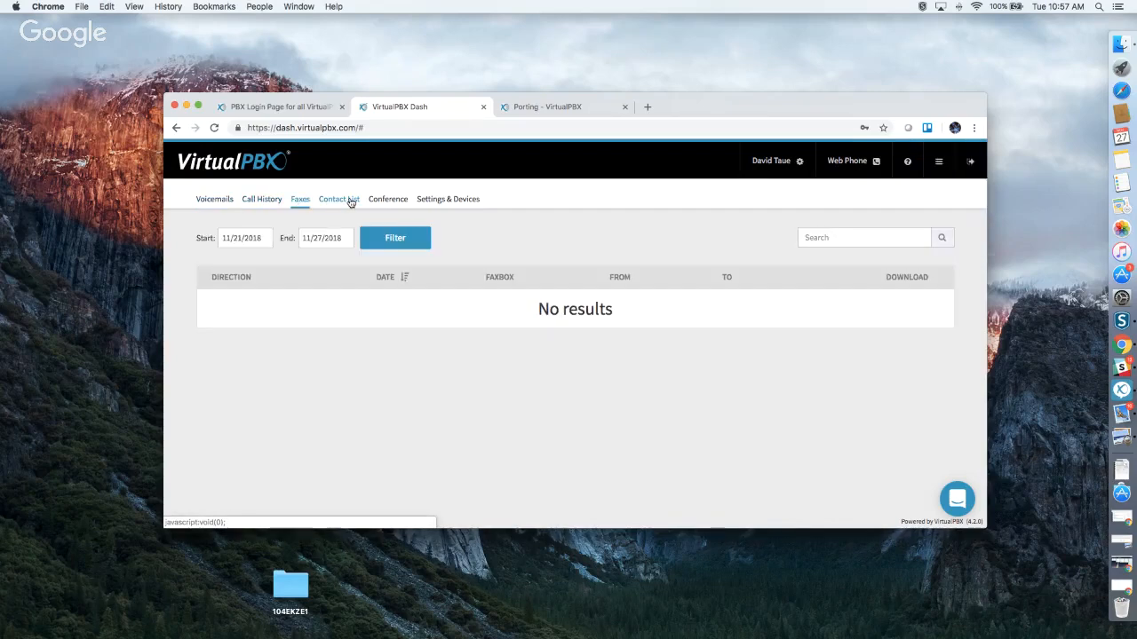
left_click(351, 200)
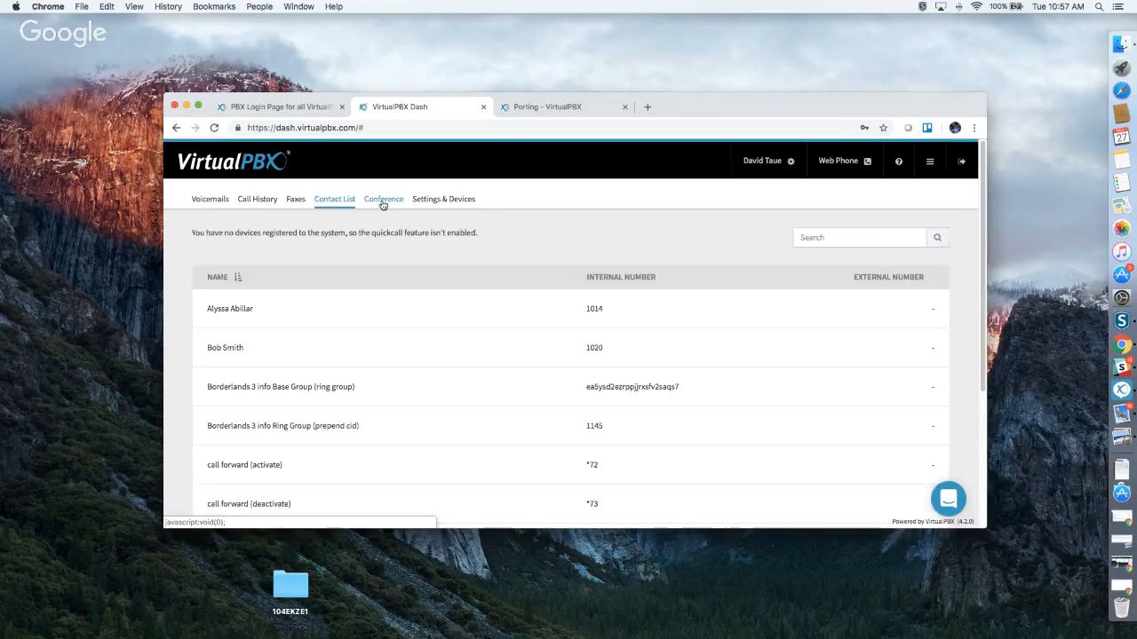
left_click(383, 204)
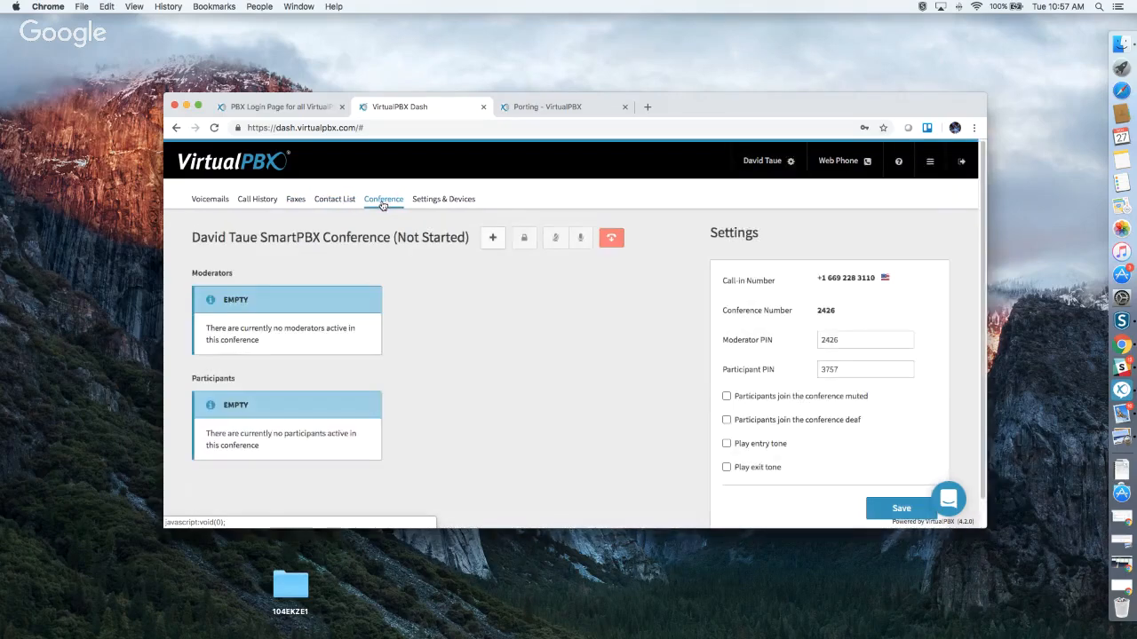
scroll(556, 387, "down", 1)
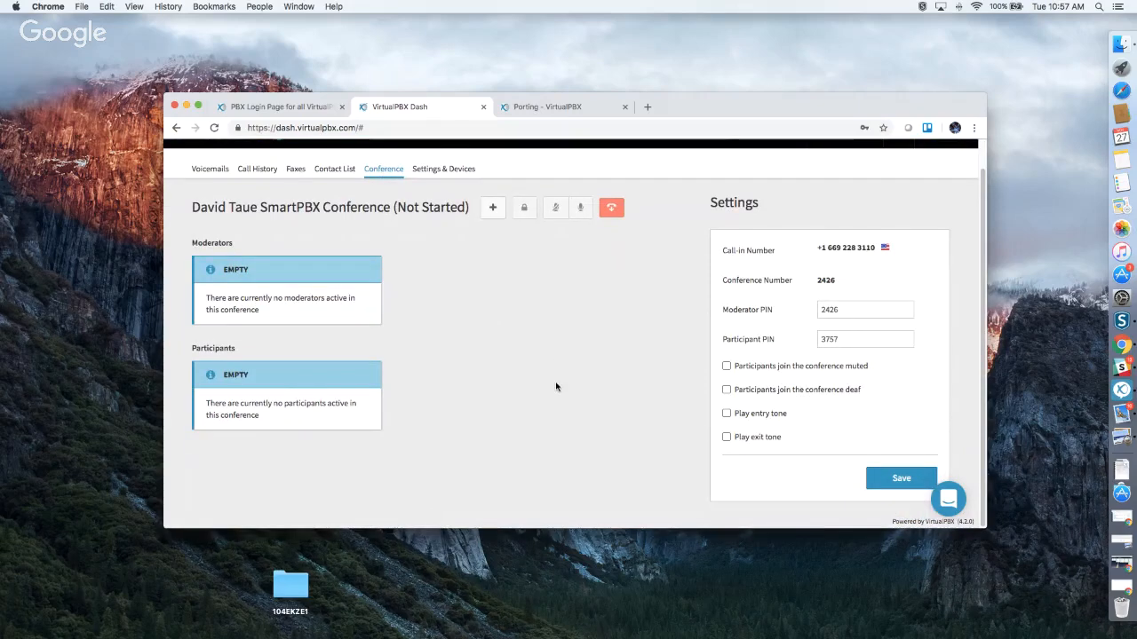
scroll(557, 387, "up", 1)
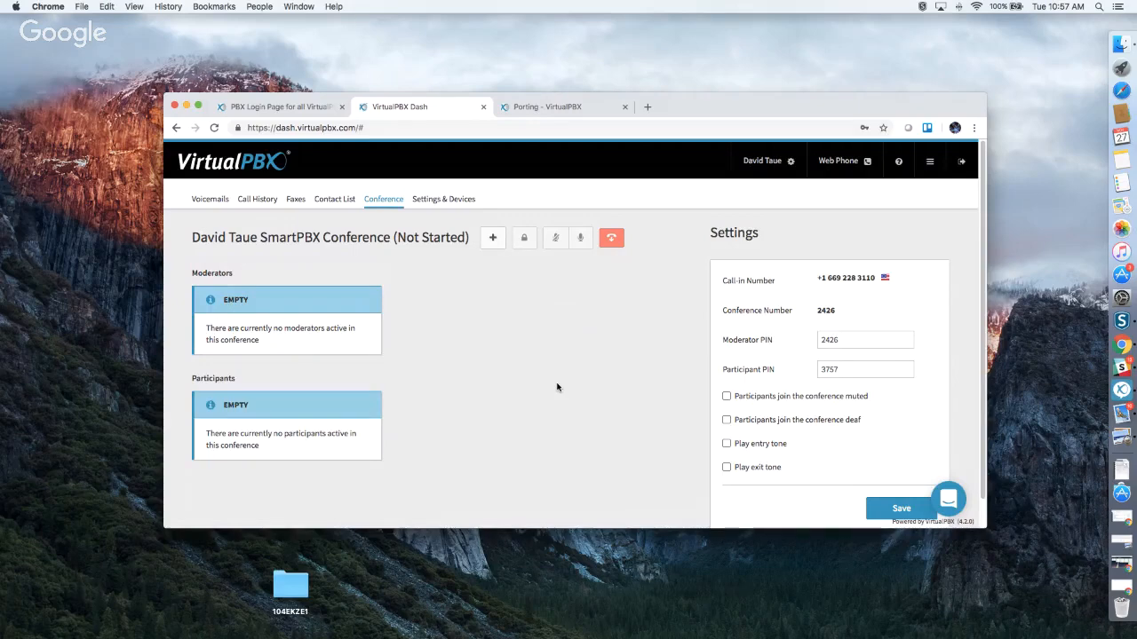
scroll(557, 387, "down", 1)
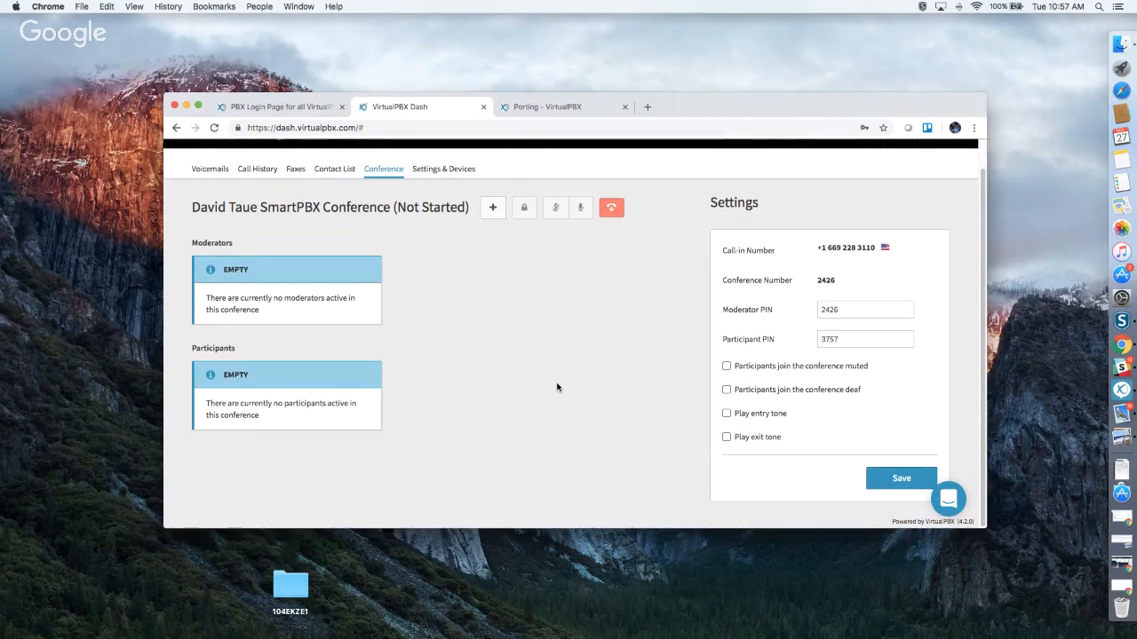
scroll(557, 387, "up", 1)
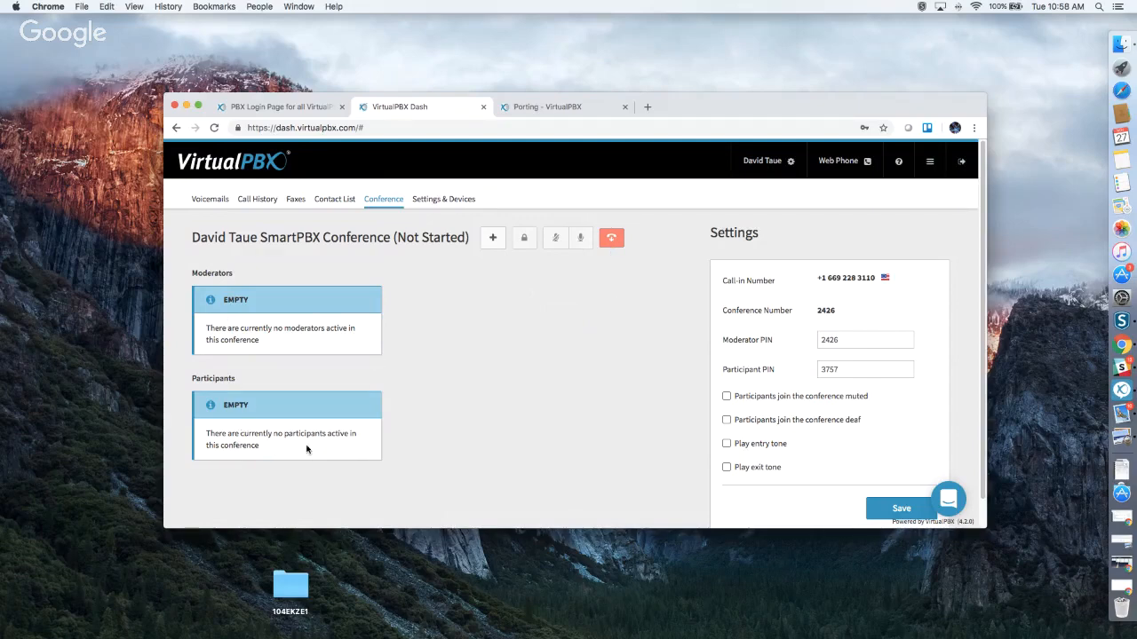
scroll(454, 435, "down", 1)
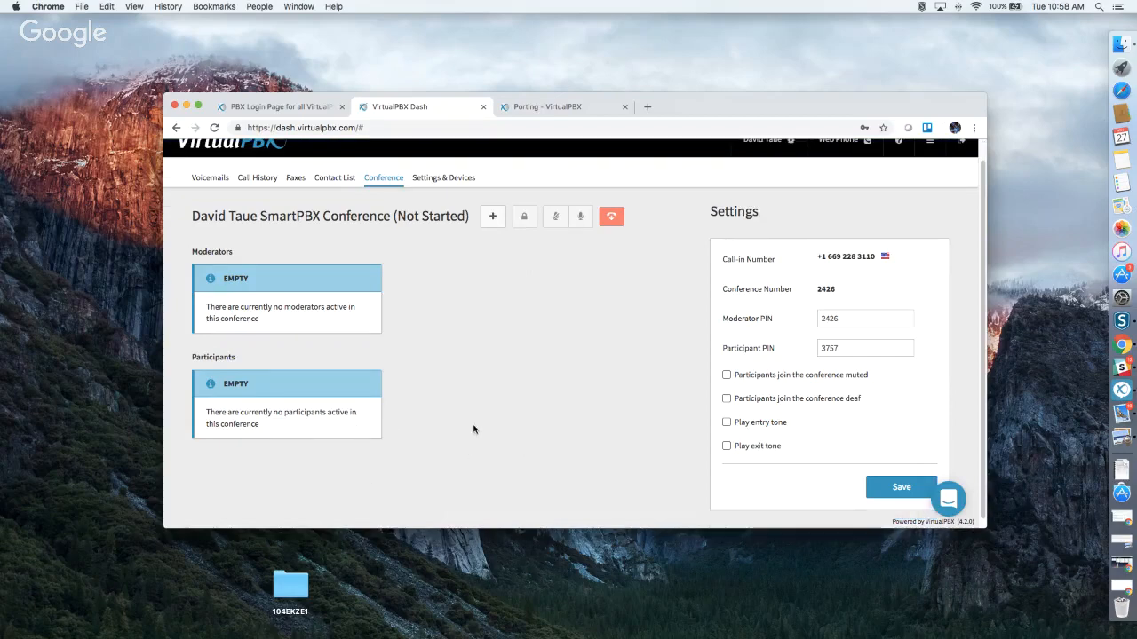
scroll(540, 430, "up", 1)
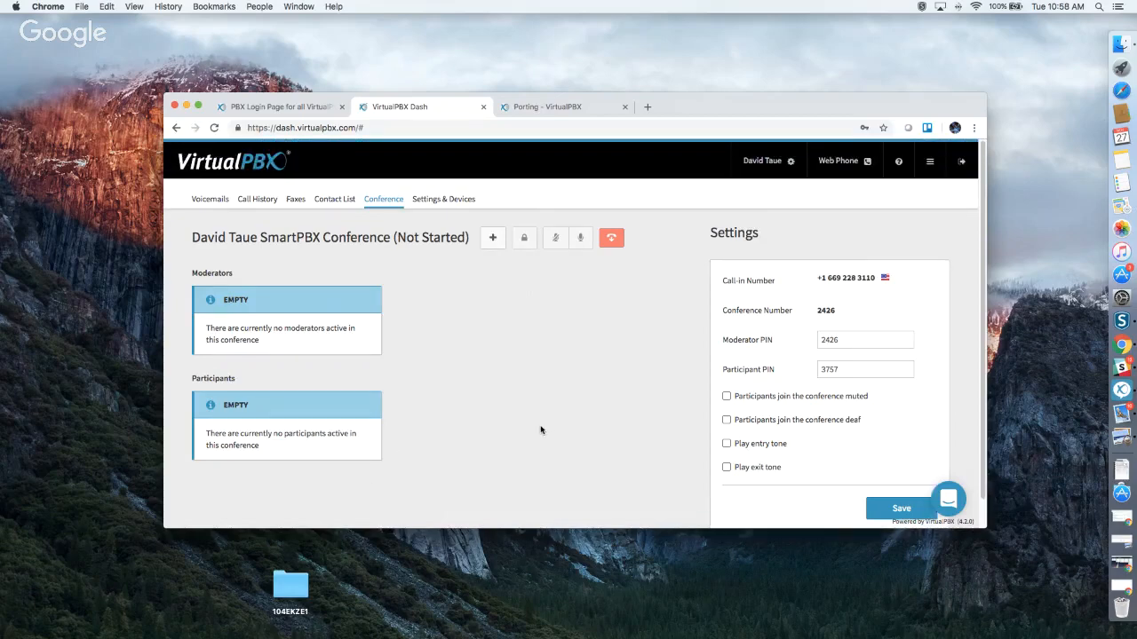
Enable Call Forward on the Settings & Devices page, leaving it unsaved.
left_click(435, 200)
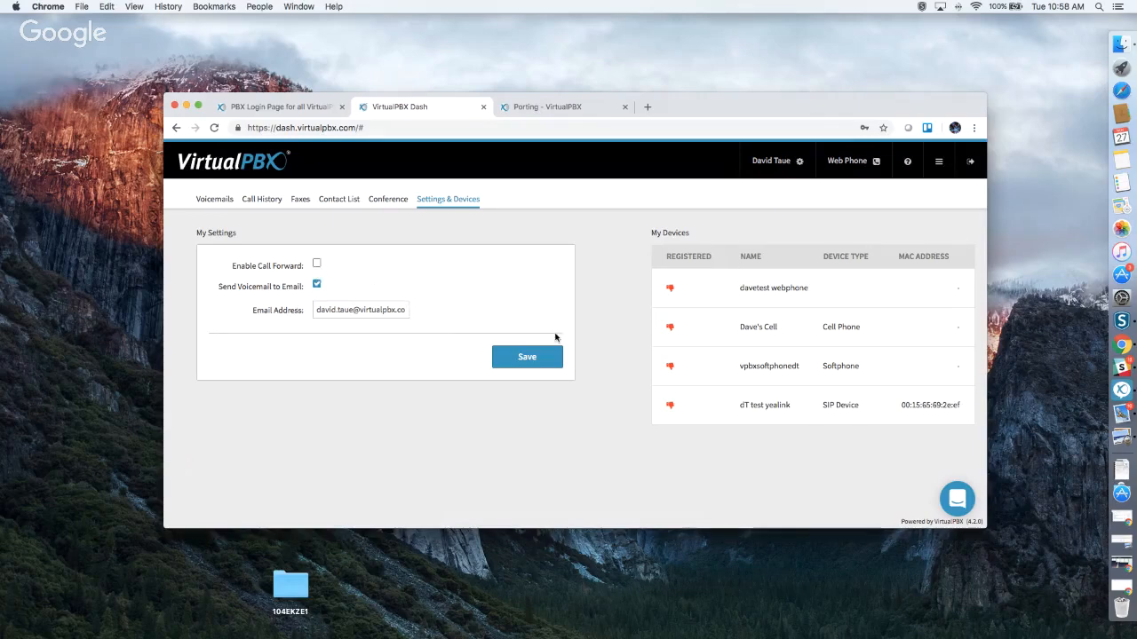
left_click(317, 264)
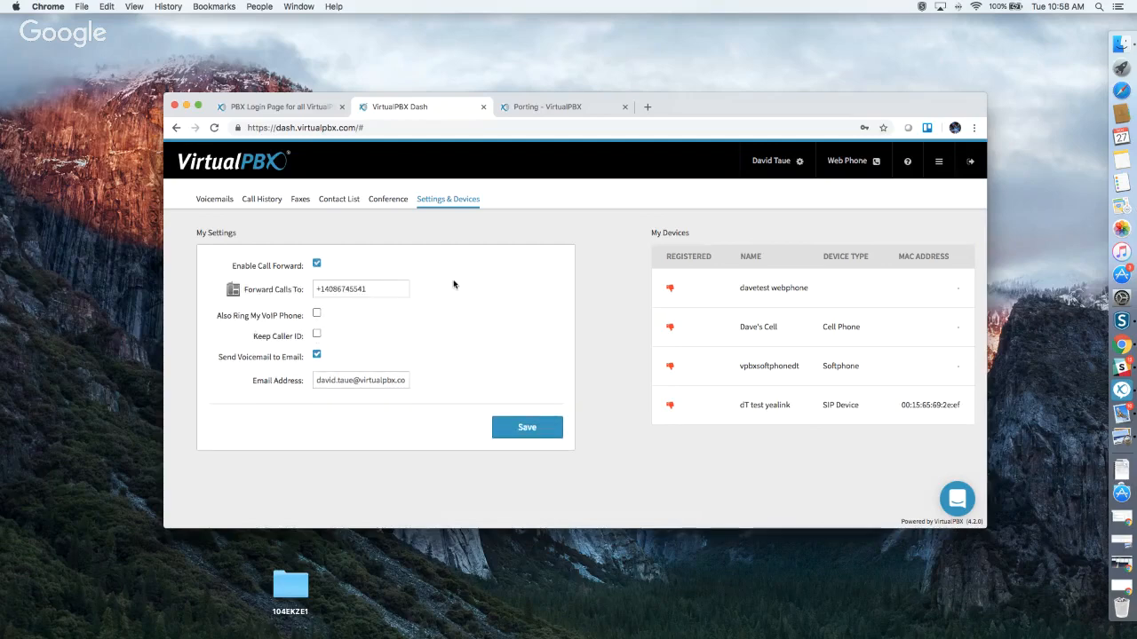
left_click(938, 169)
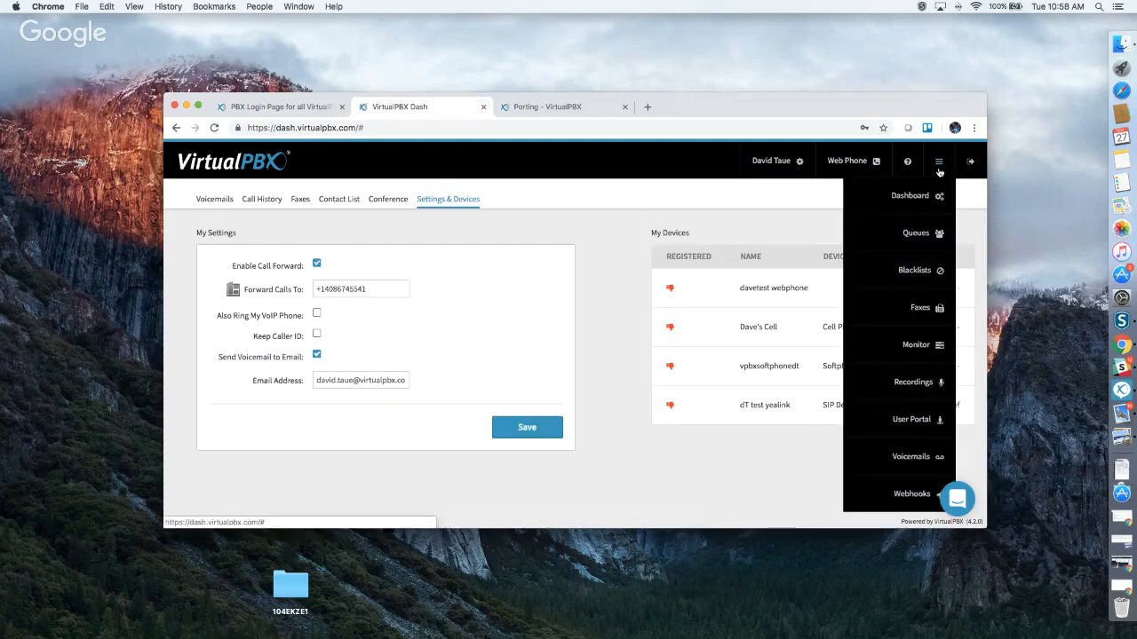
Check one user's voicemail box, find it empty, and return to the Dashboard.
left_click(900, 460)
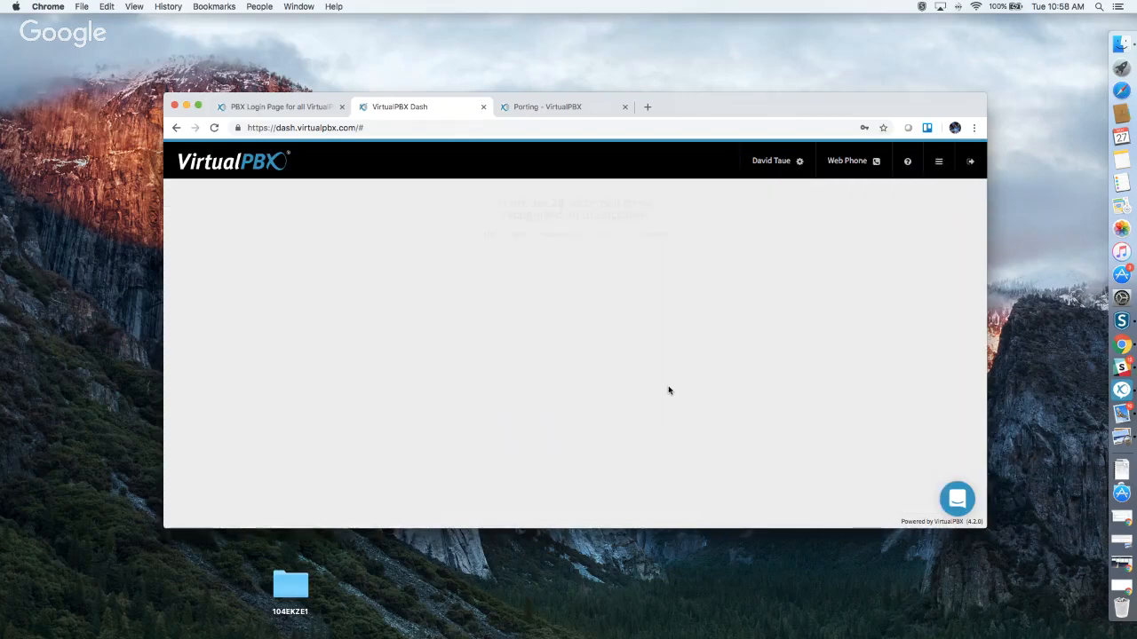
left_click(497, 271)
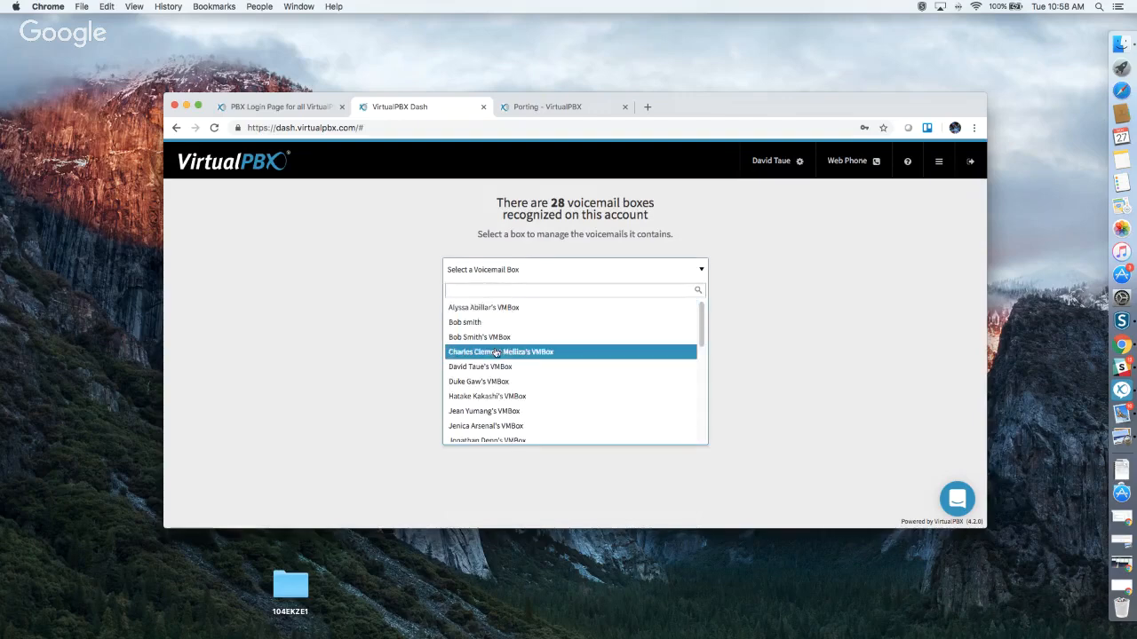
left_click(565, 352)
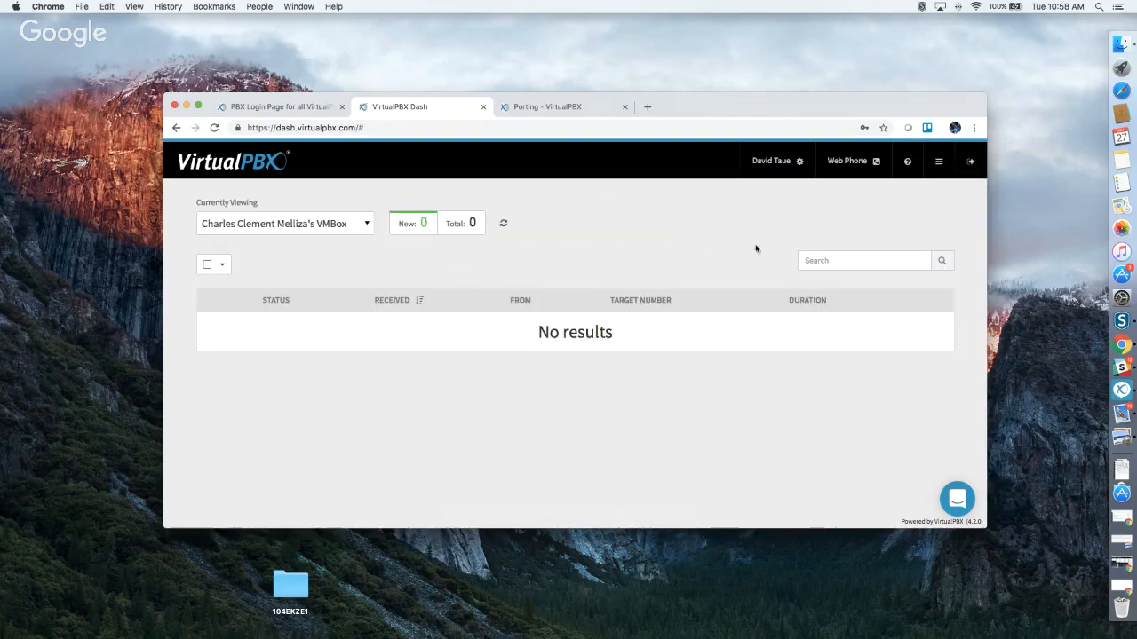
left_click(937, 164)
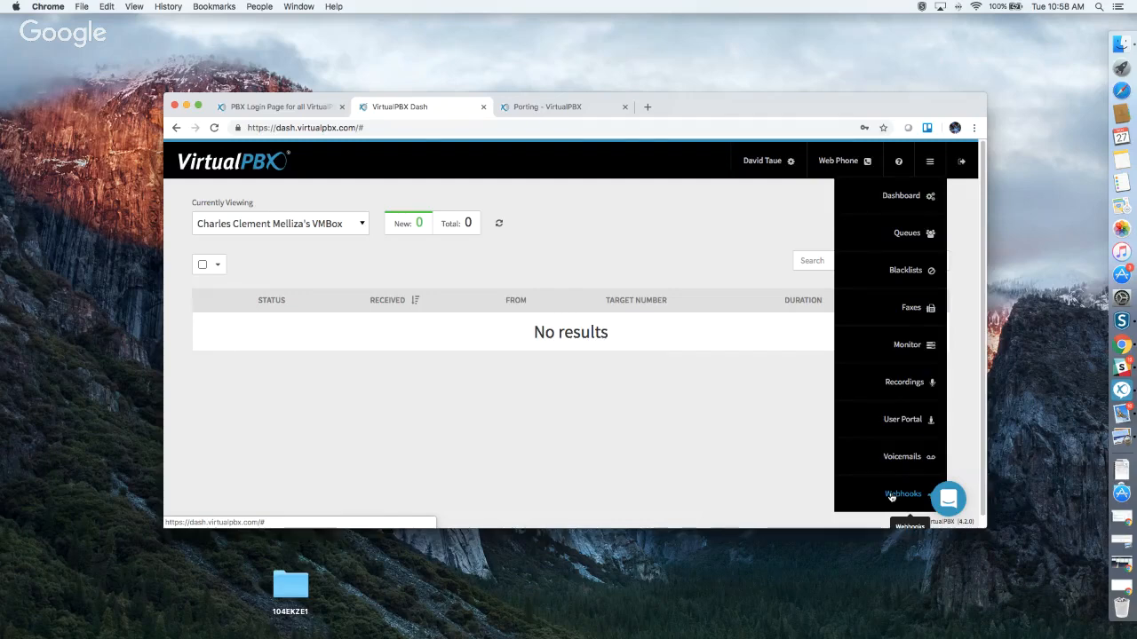
mouse_move(935, 170)
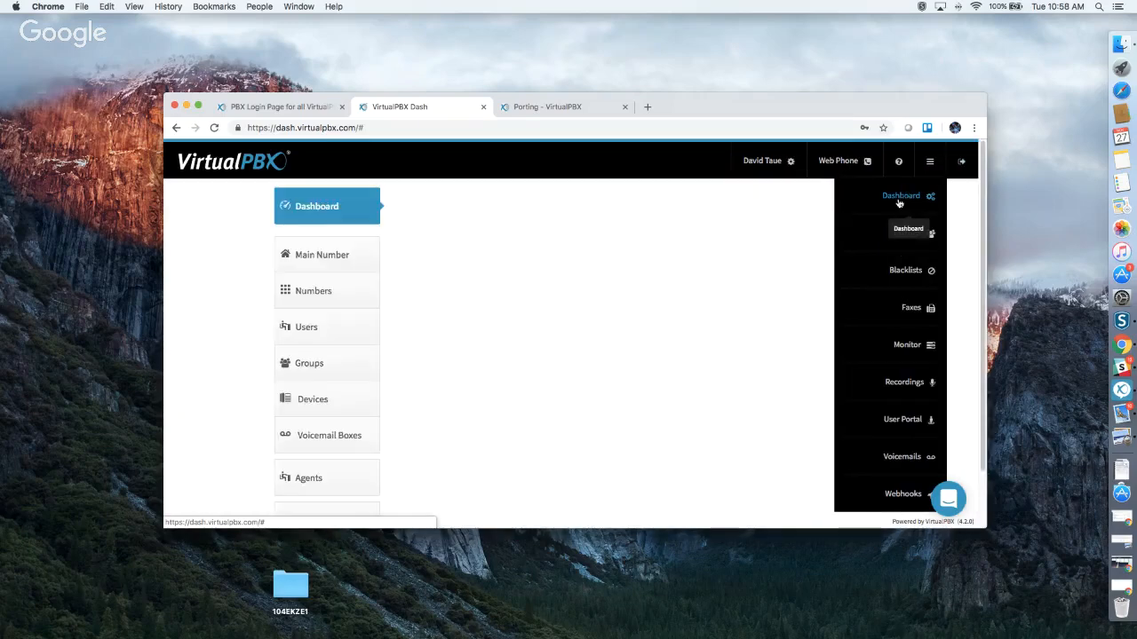
left_click(920, 197)
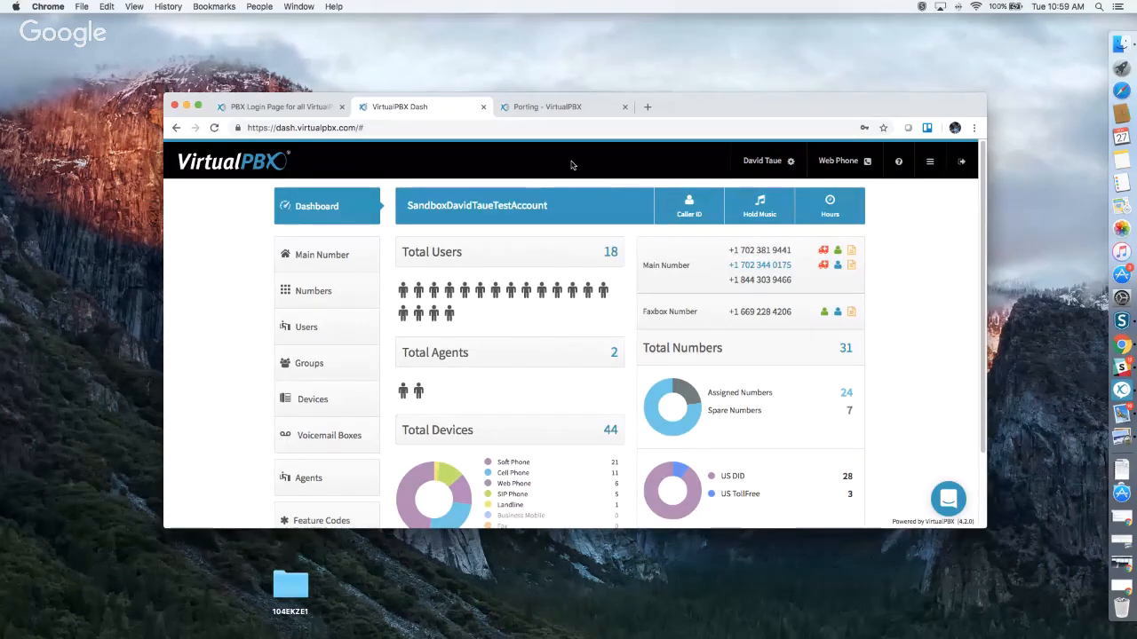
Go from the Porting guide to the Dash Support page.
left_click(558, 107)
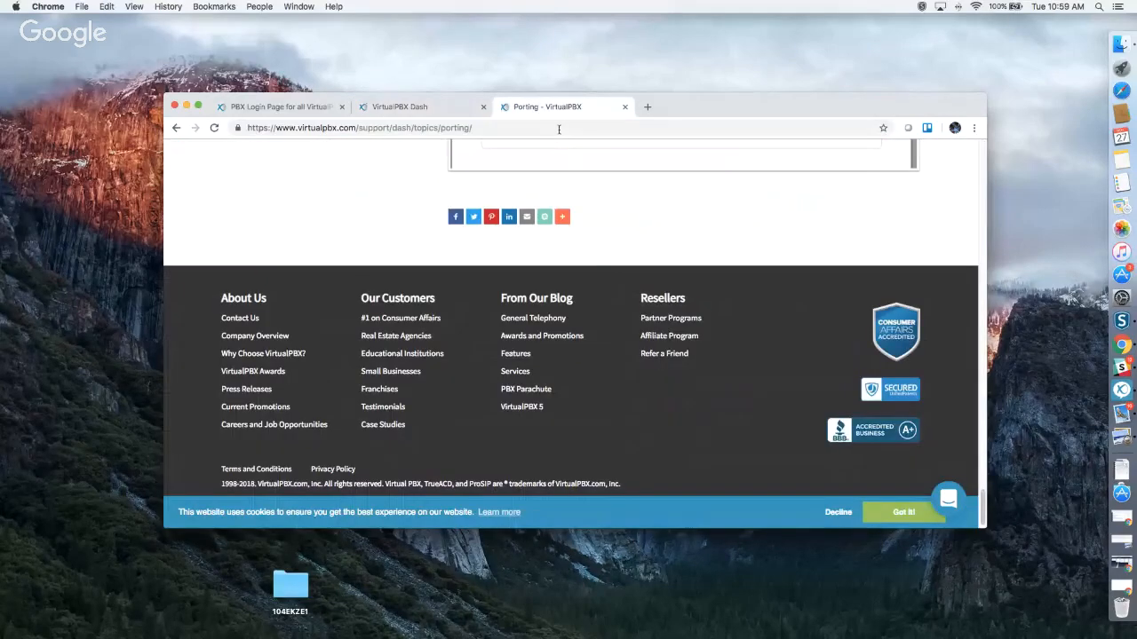
scroll(652, 309, "up", 15)
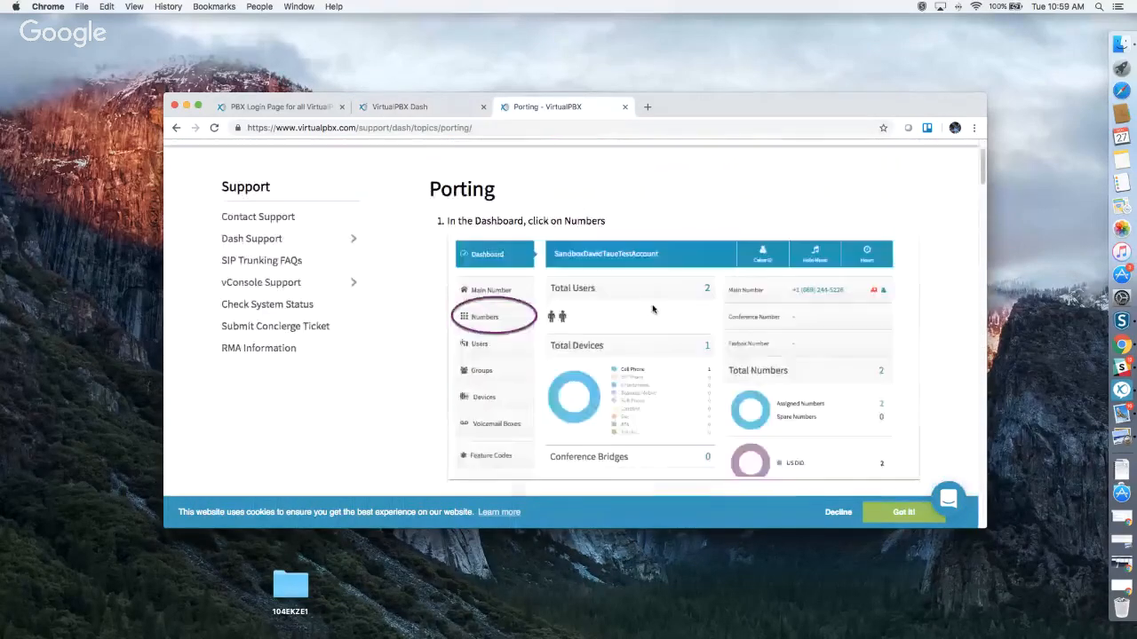
scroll(652, 309, "up", 2)
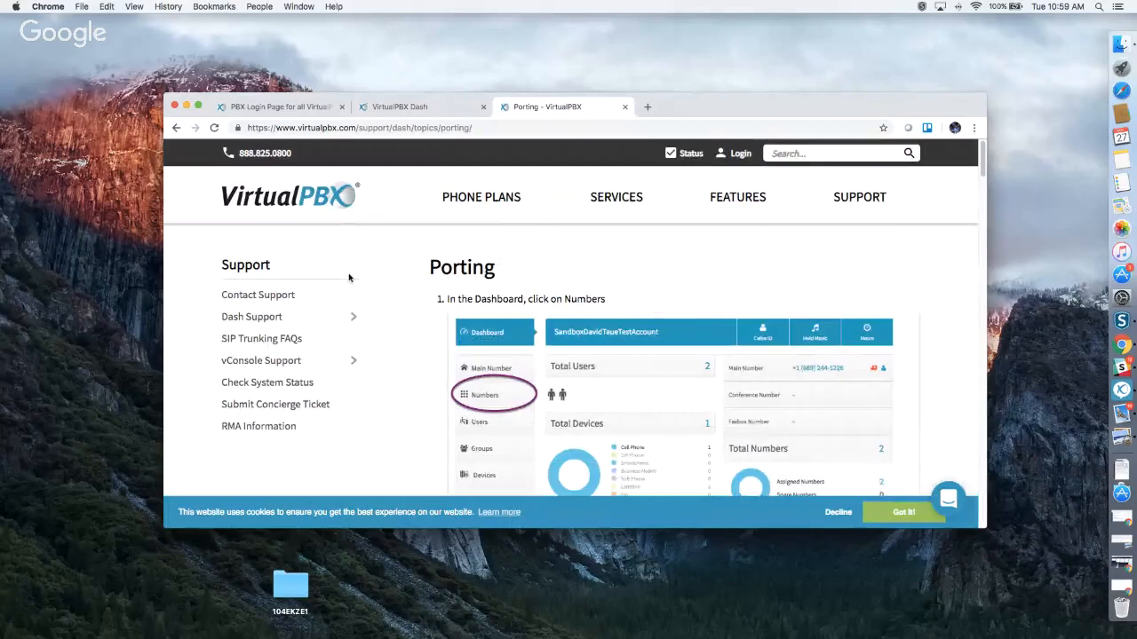
left_click(263, 318)
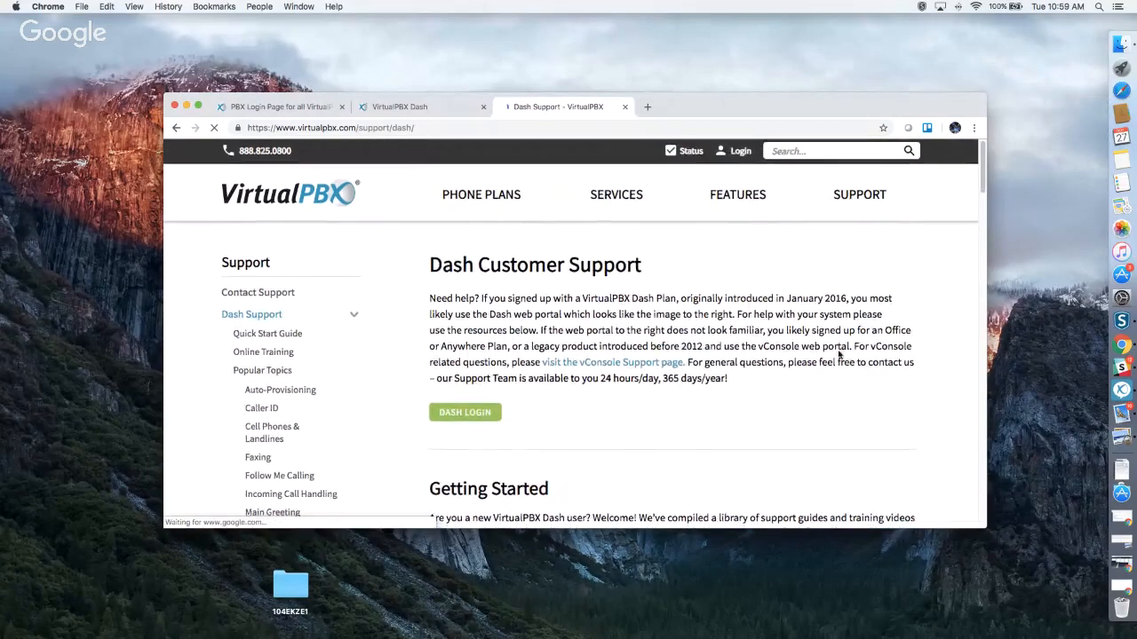
Play the New User Training video on the Dash Support page.
scroll(838, 354, "down", 3)
scroll(839, 354, "down", 3)
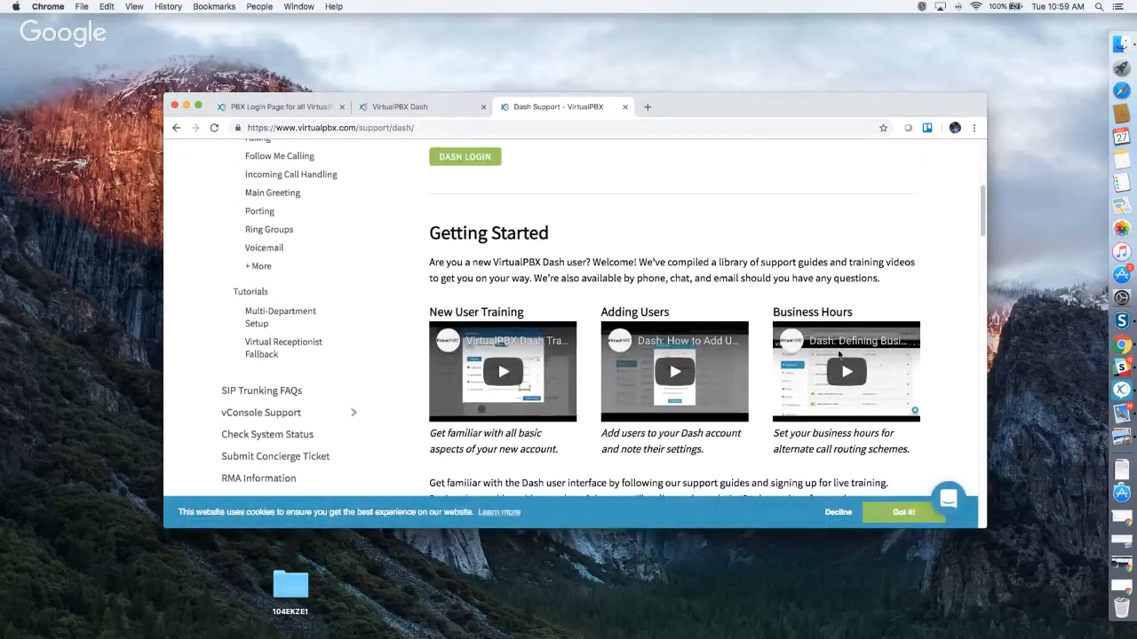
scroll(839, 355, "down", 5)
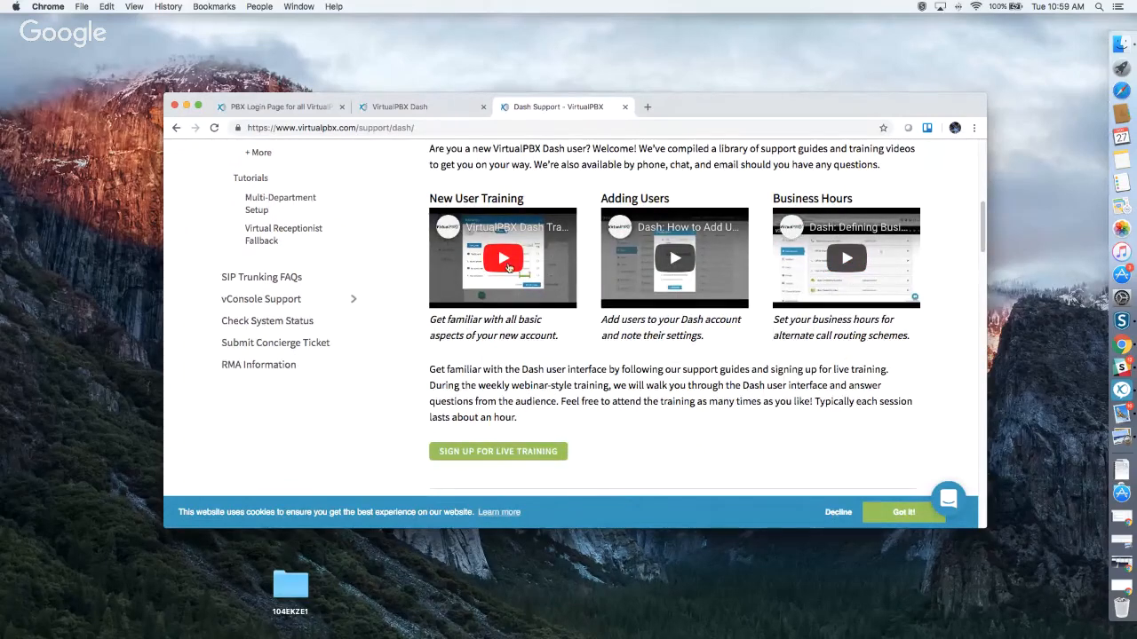
left_click(504, 258)
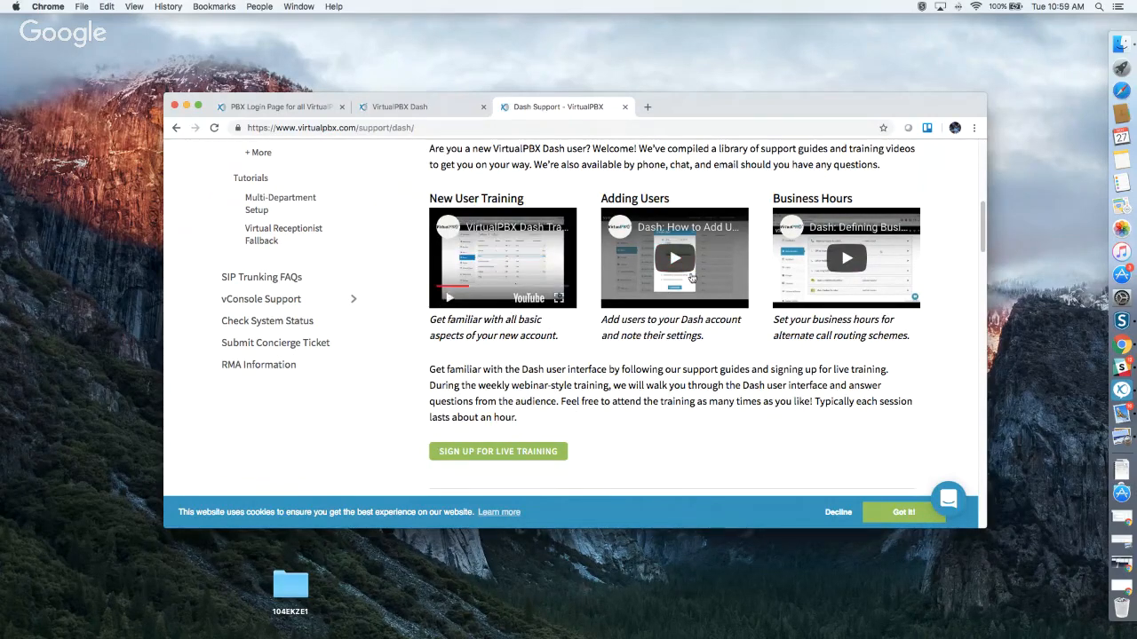
scroll(766, 313, "down", 5)
scroll(766, 313, "down", 3)
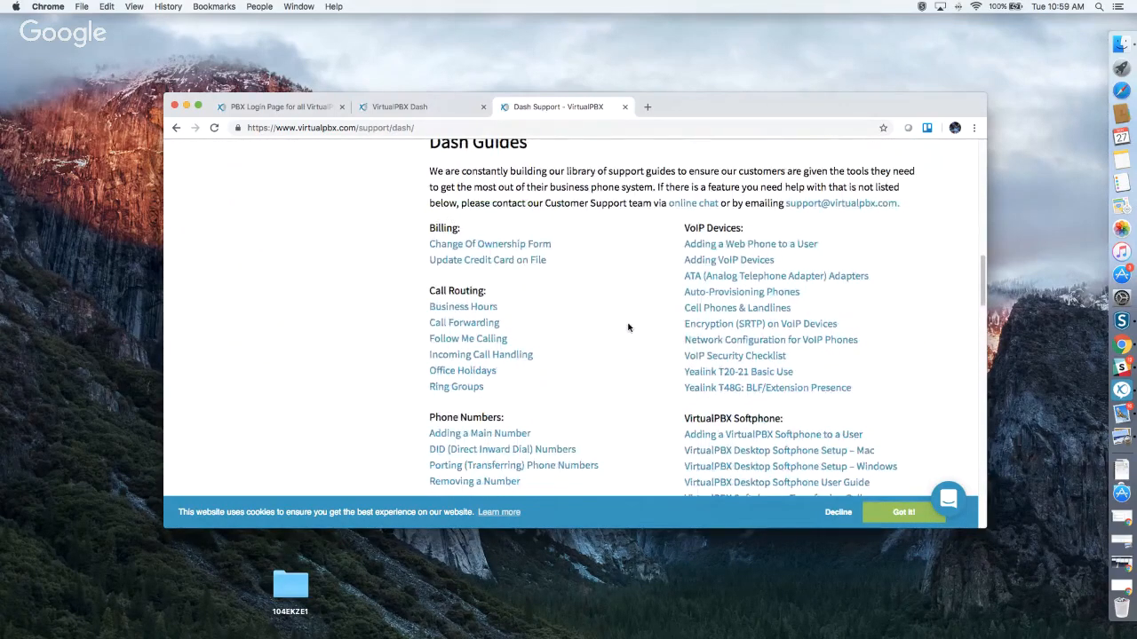
scroll(628, 327, "down", 1)
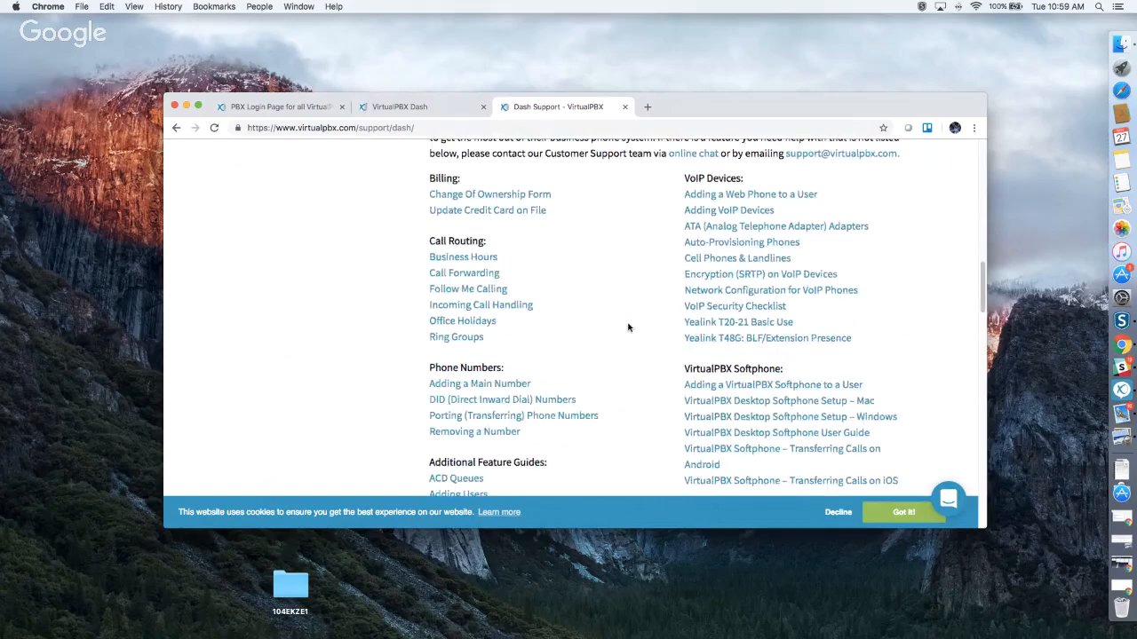
scroll(628, 328, "down", 1)
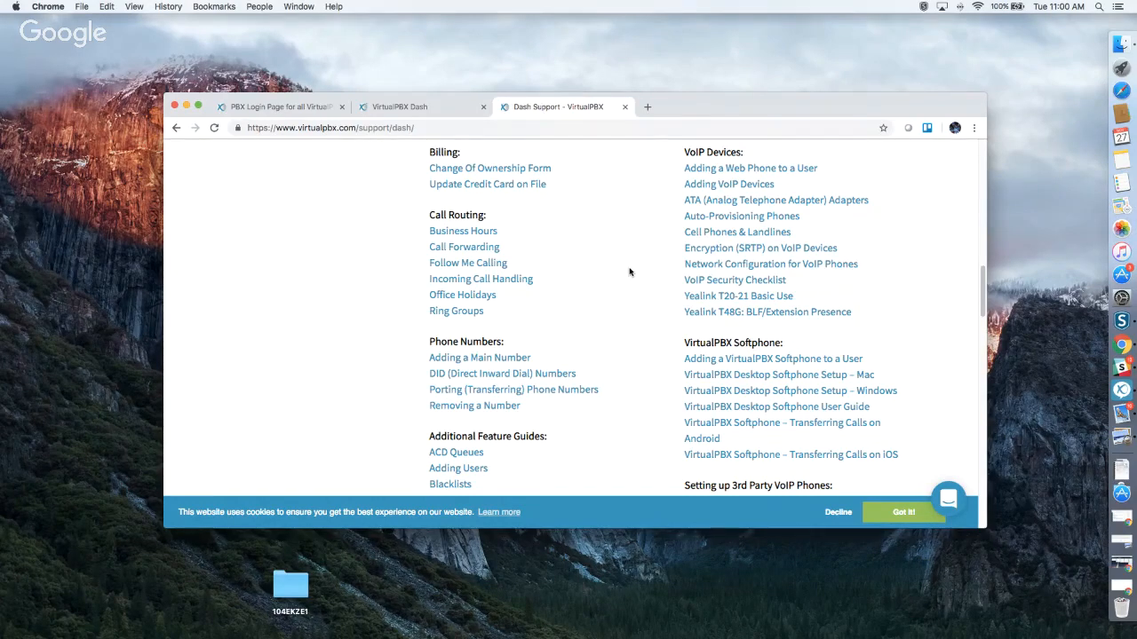
scroll(629, 273, "down", 3)
scroll(629, 273, "down", 10)
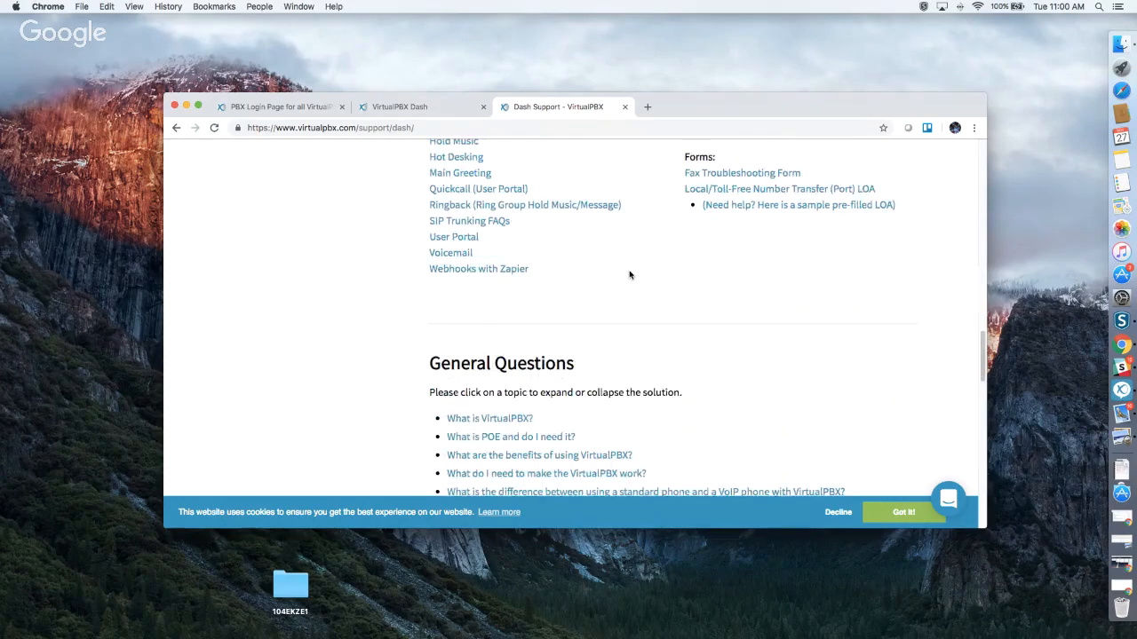
scroll(629, 273, "up", 20)
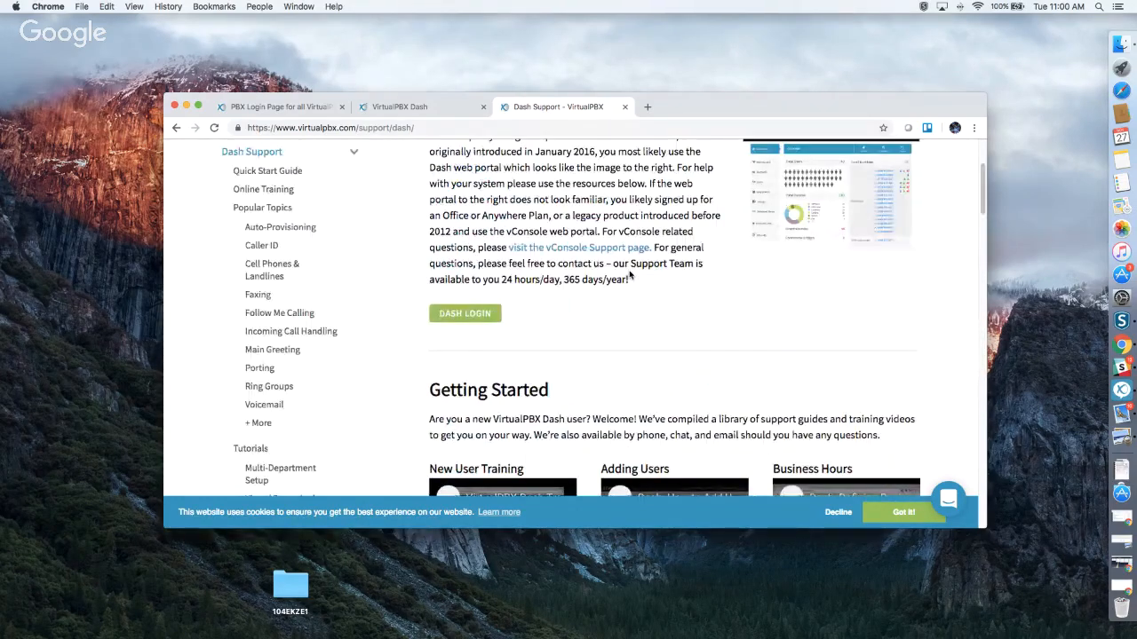